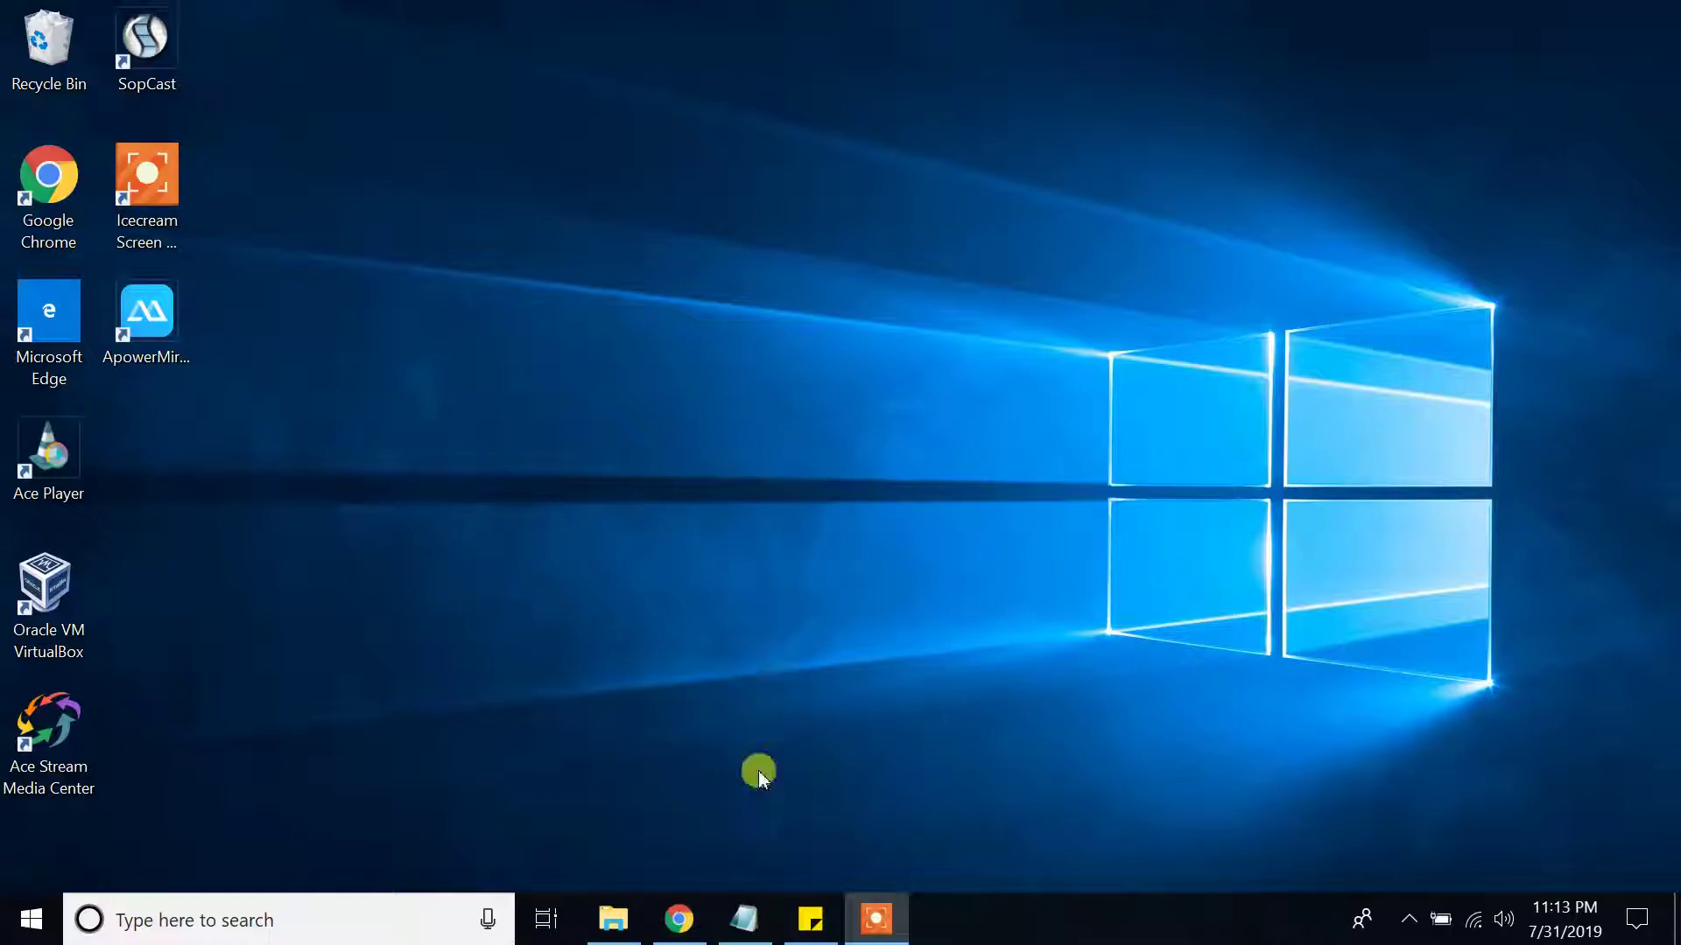
Switch to Google Chrome, go to google.com and search for "java jdk download".
left_click(676, 919)
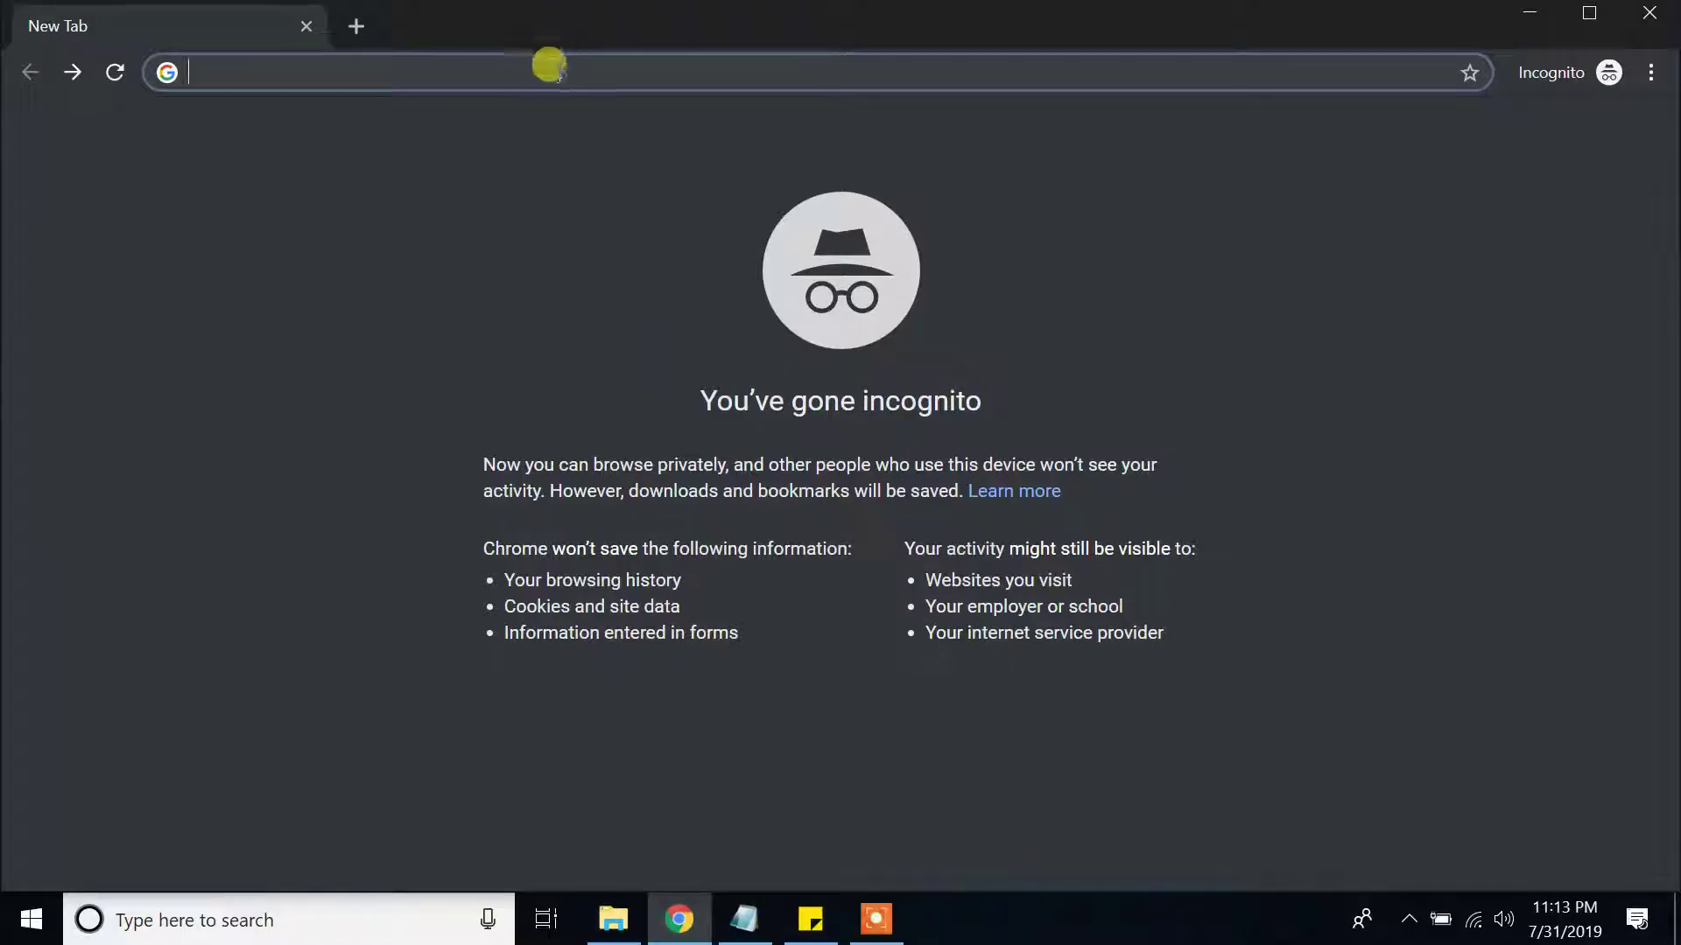
type("google.com")
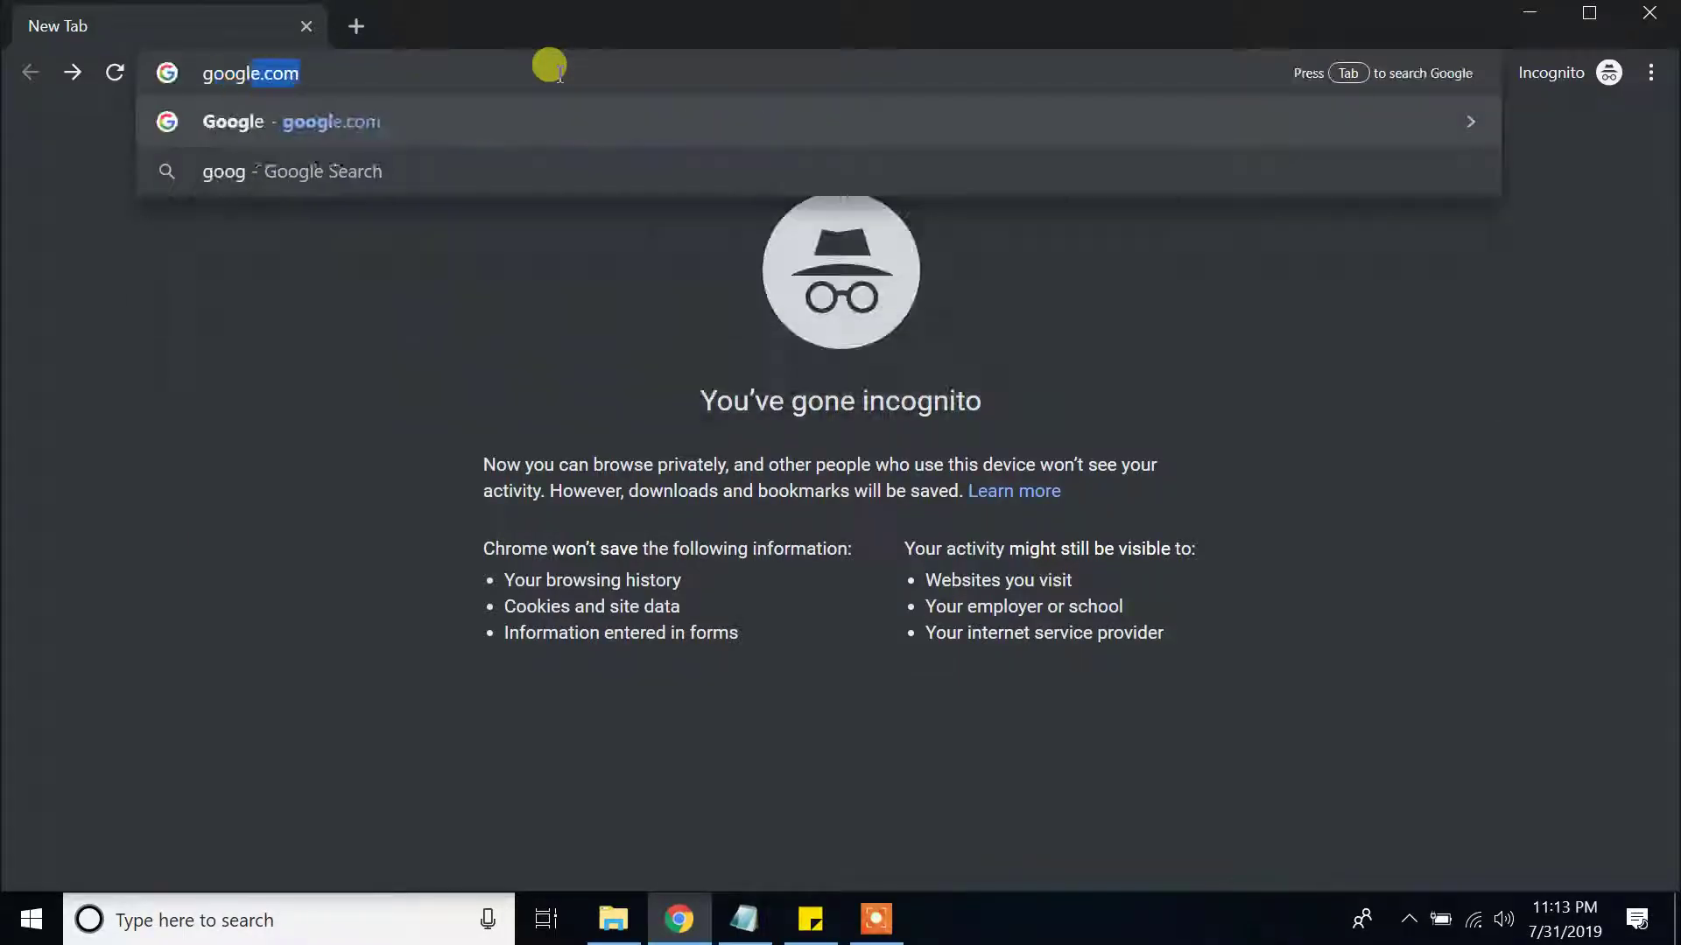
key("Return")
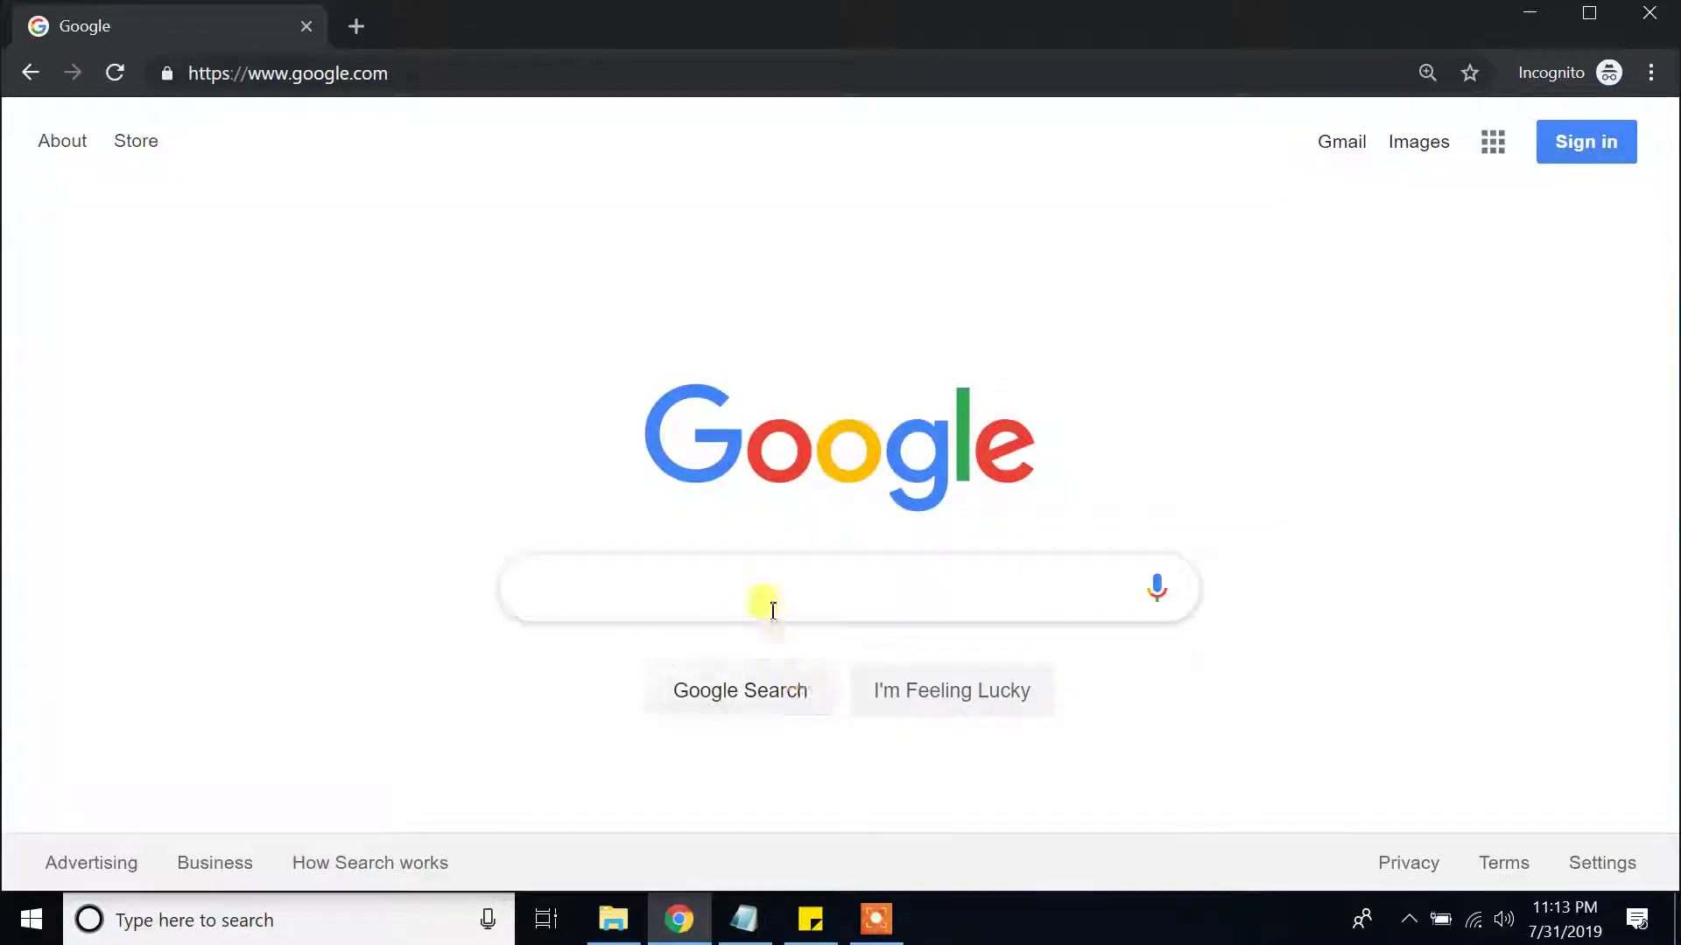
left_click(768, 607)
type("java jdk")
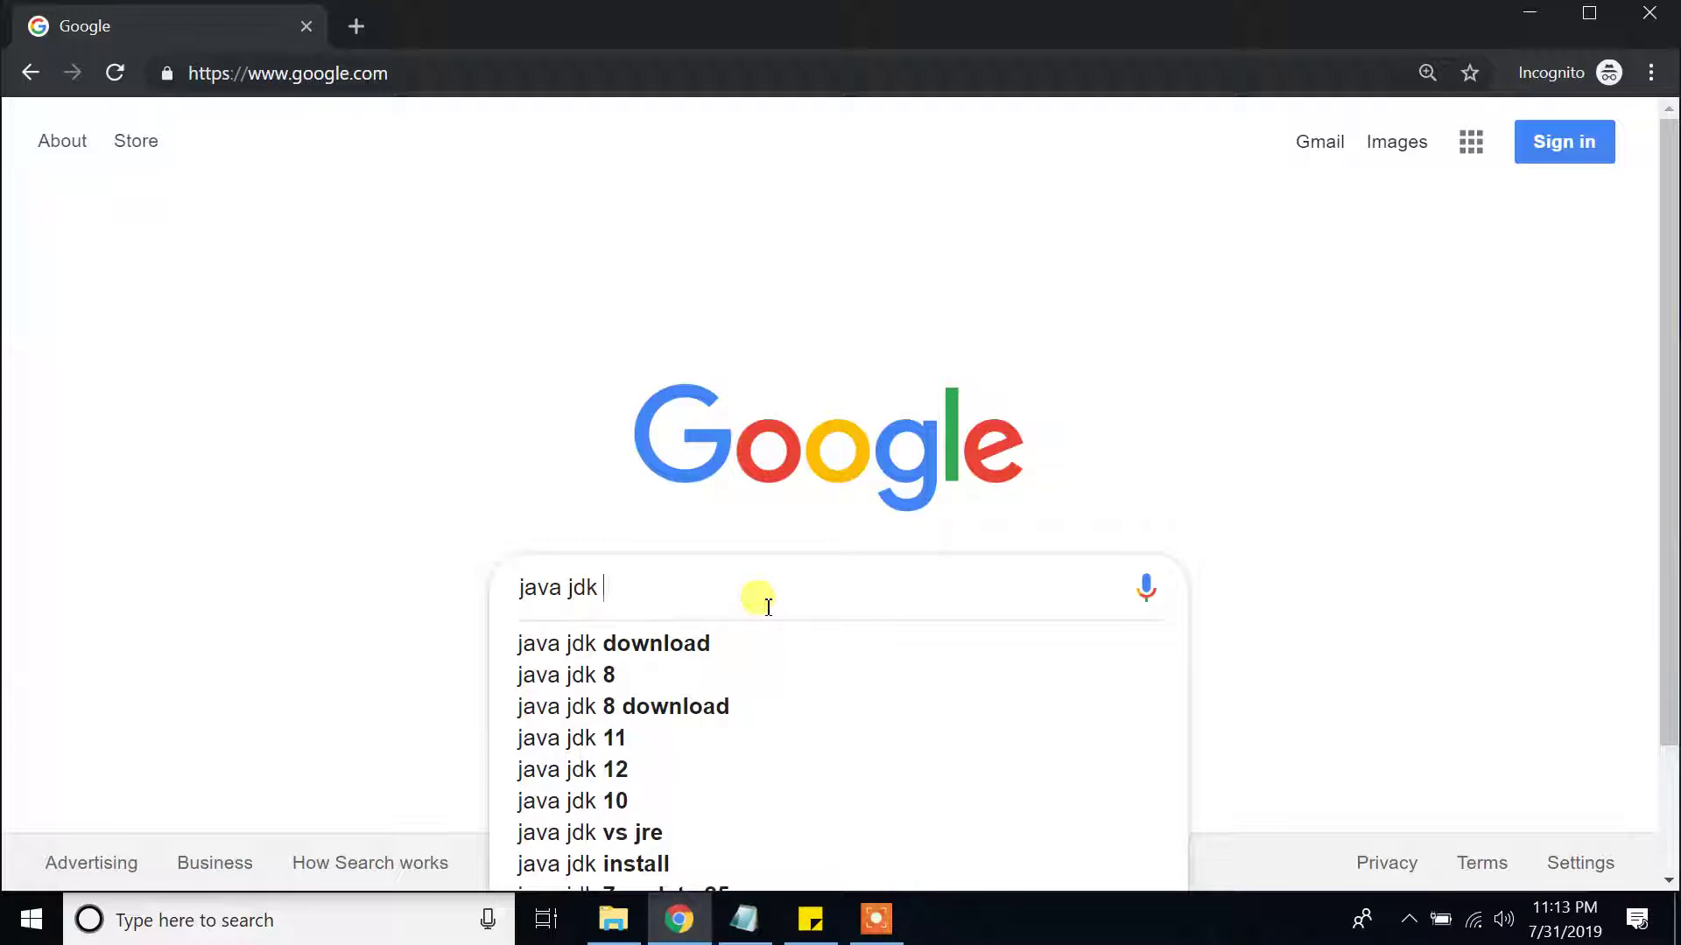
key("Down")
key("Return")
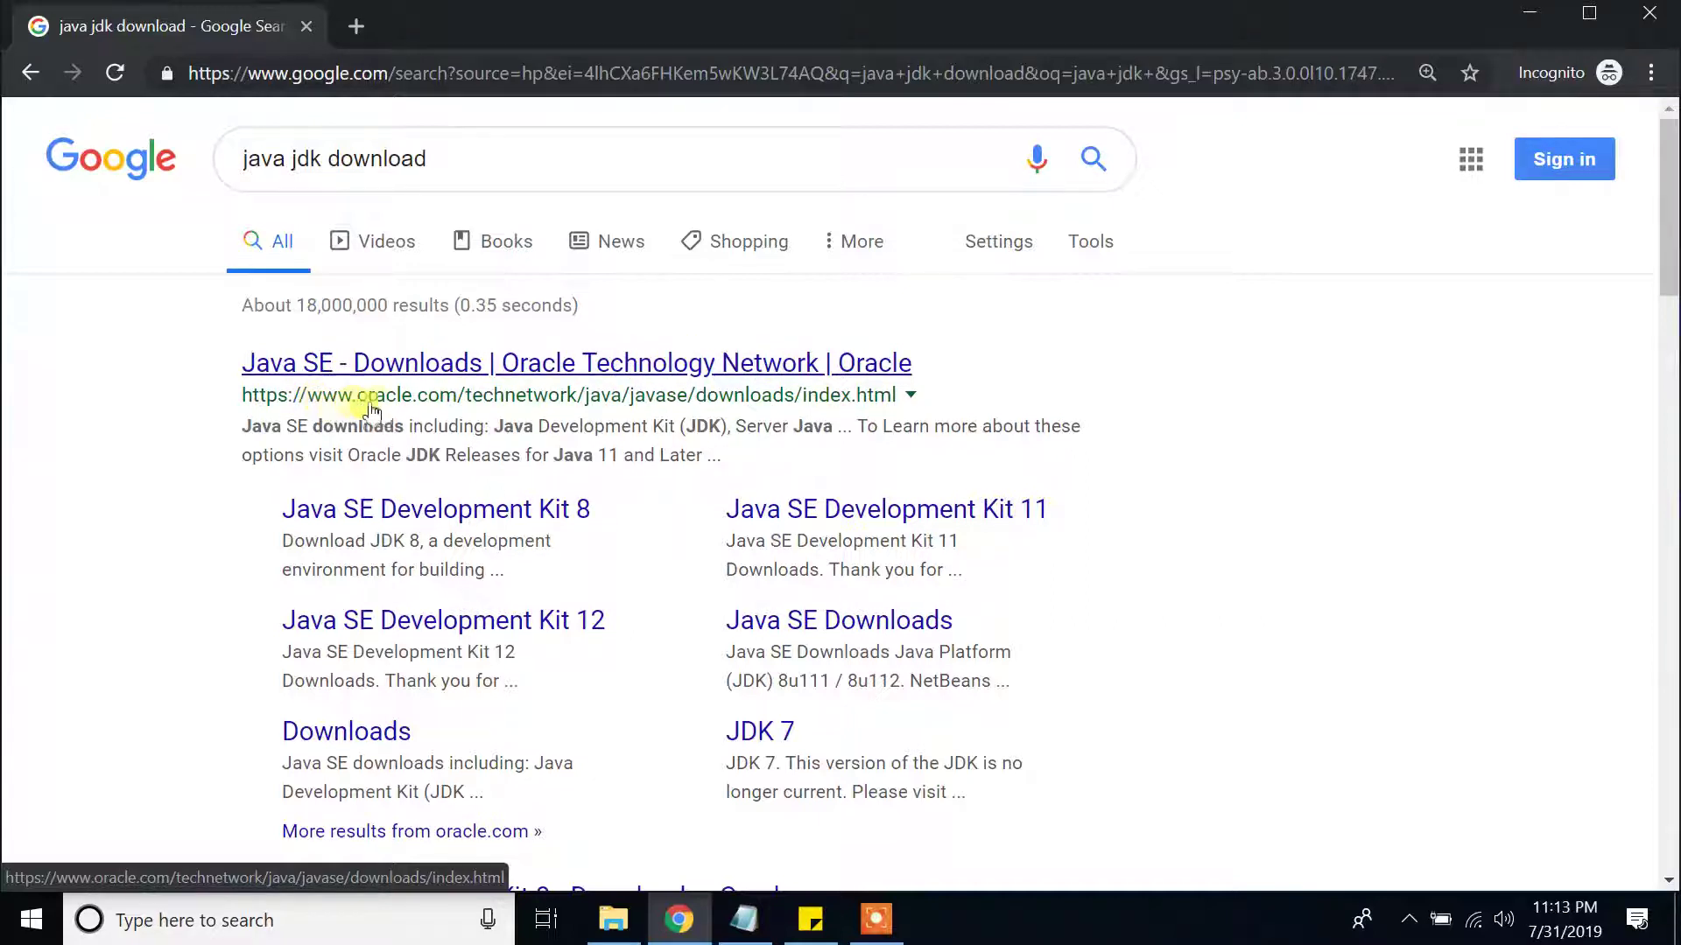
Open Oracle's Java SE Downloads search result and go to the download list for Java Platform (JDK) 12.
left_click(442, 368)
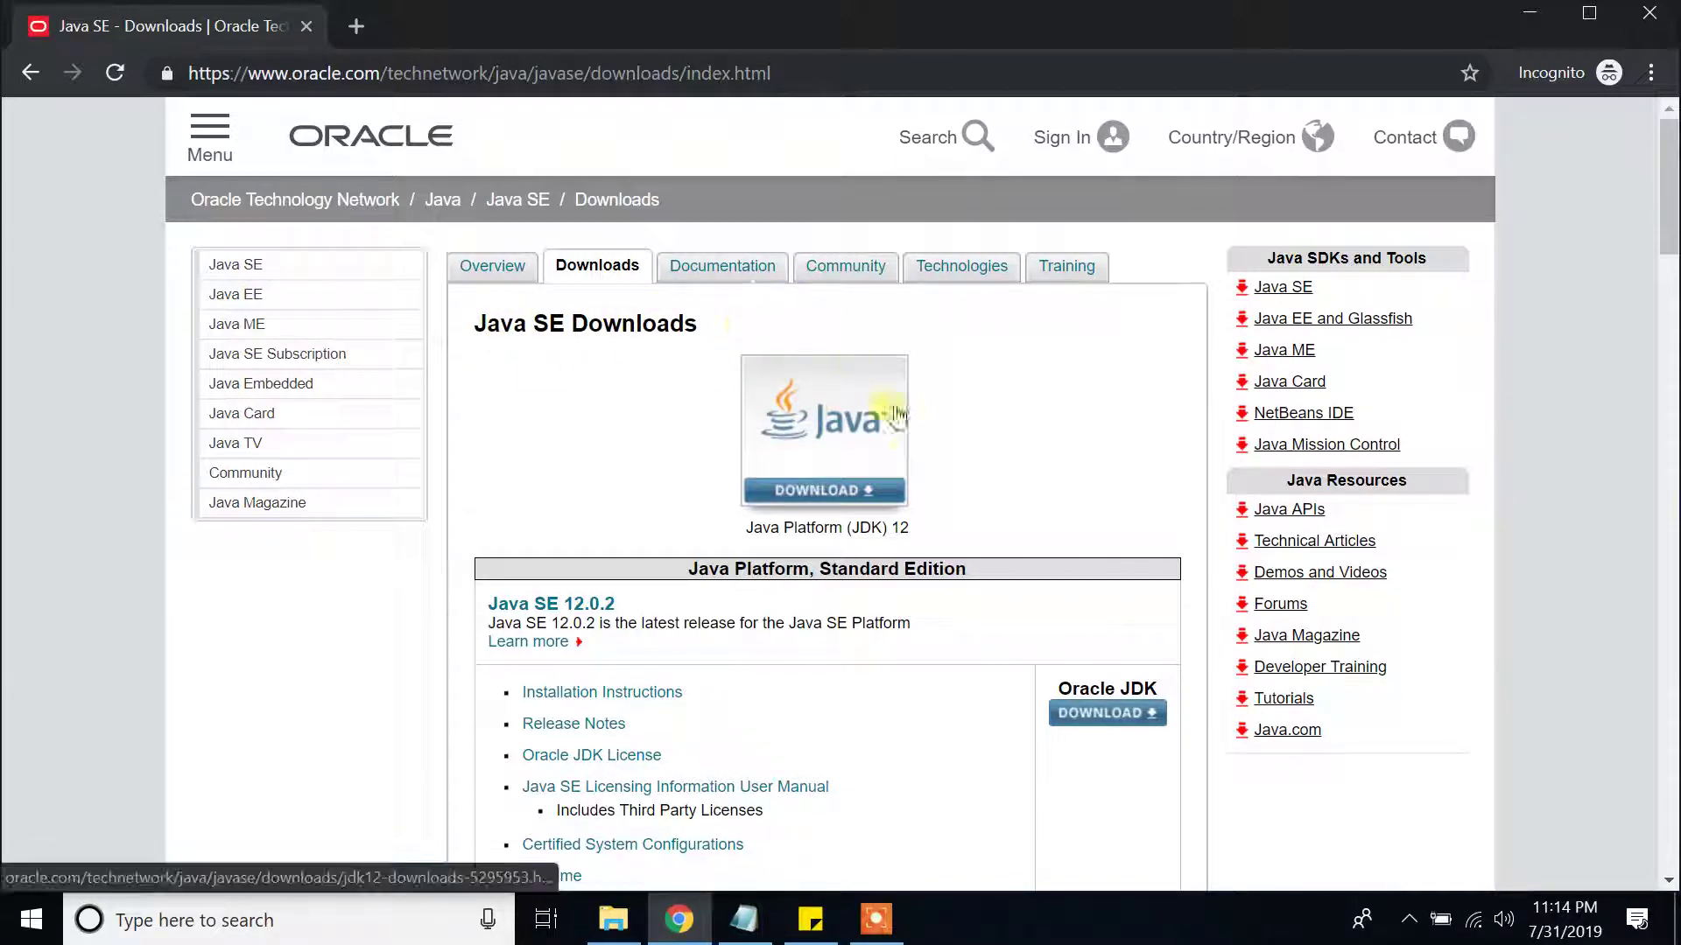
left_click(830, 493)
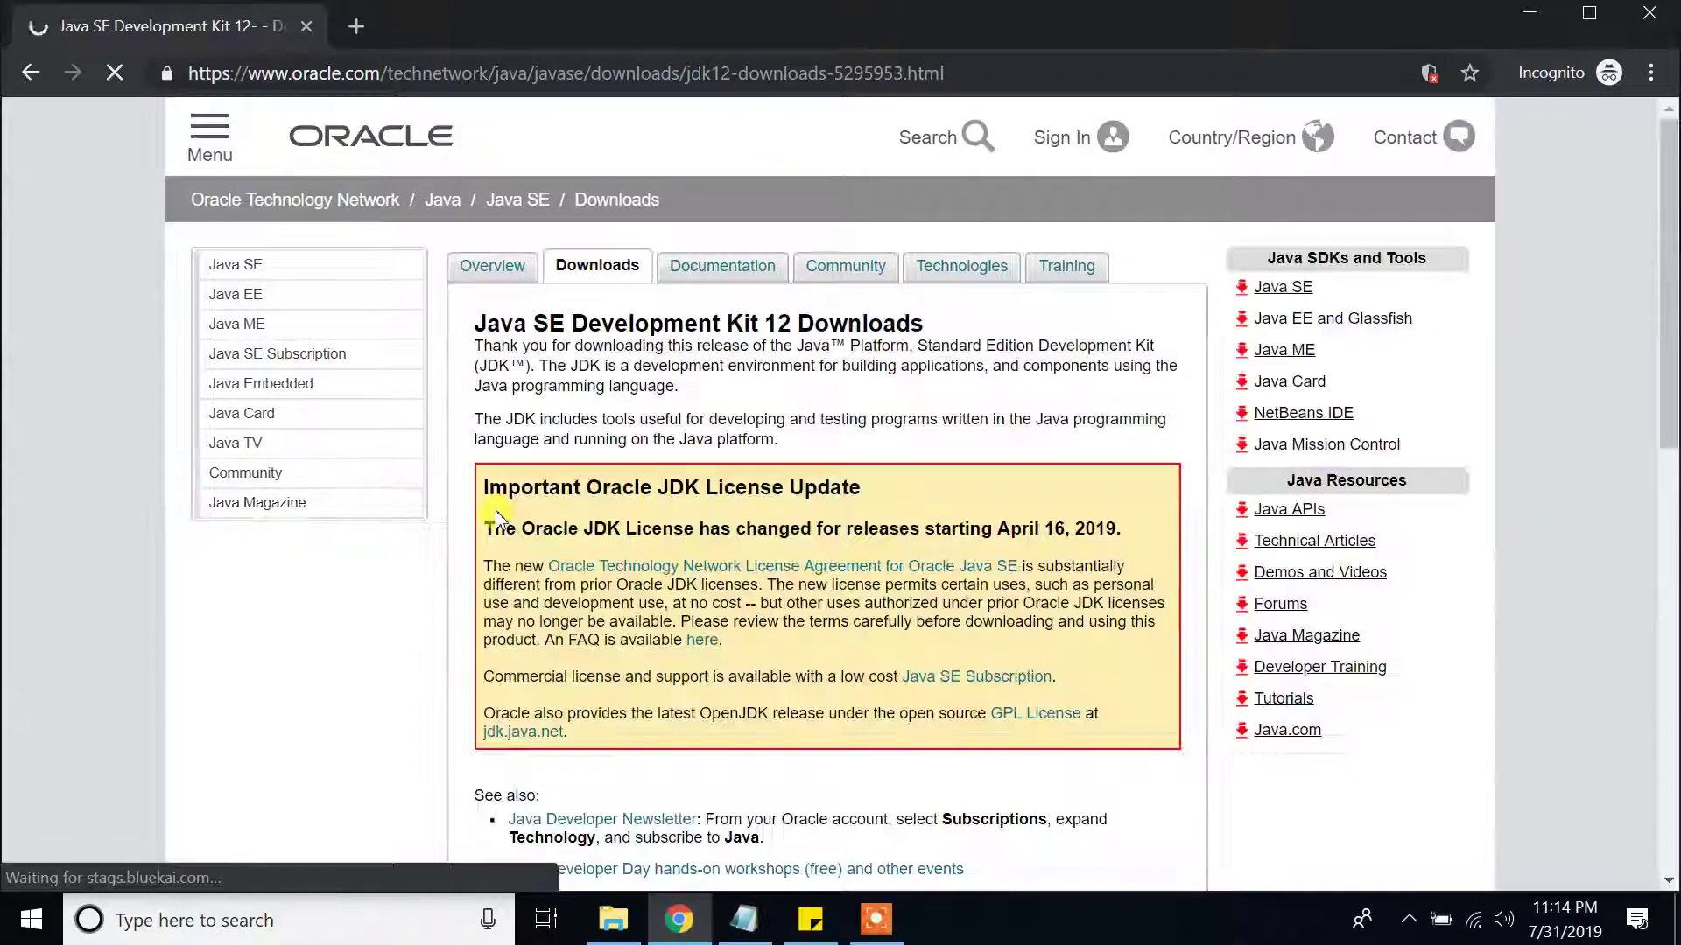
scroll(496, 518, "down", 4)
scroll(496, 519, "down", 5)
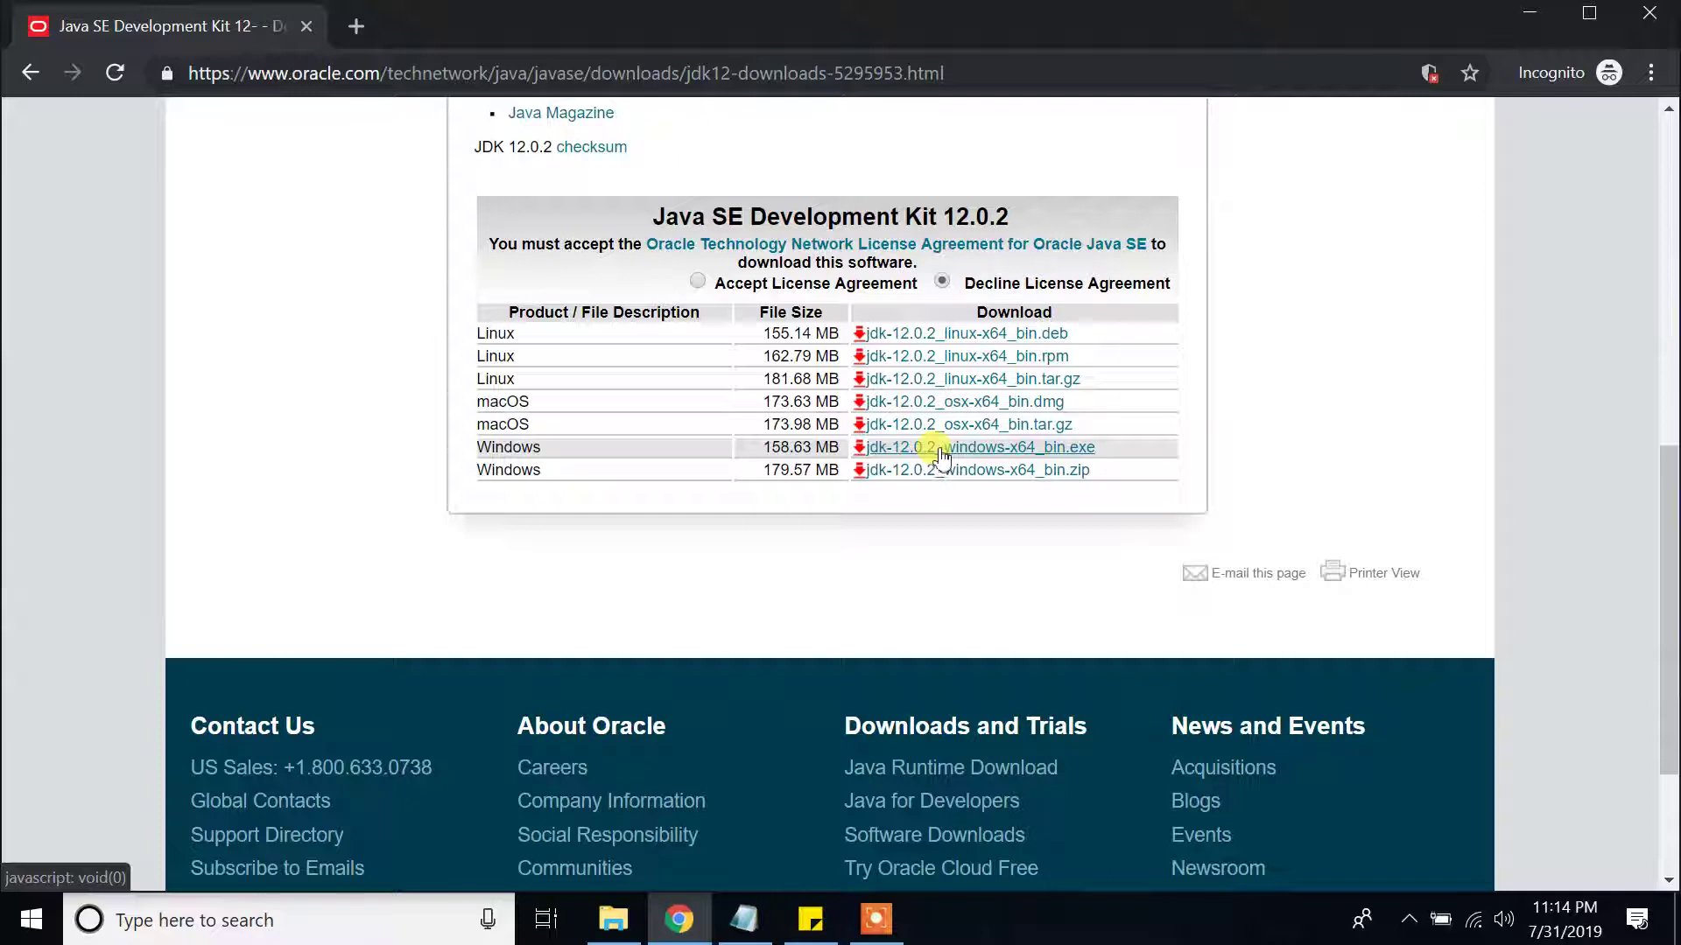
Accept the Oracle license agreement and download the Windows installer jdk-12.0.2_windows-x64_bin.exe.
left_click(943, 449)
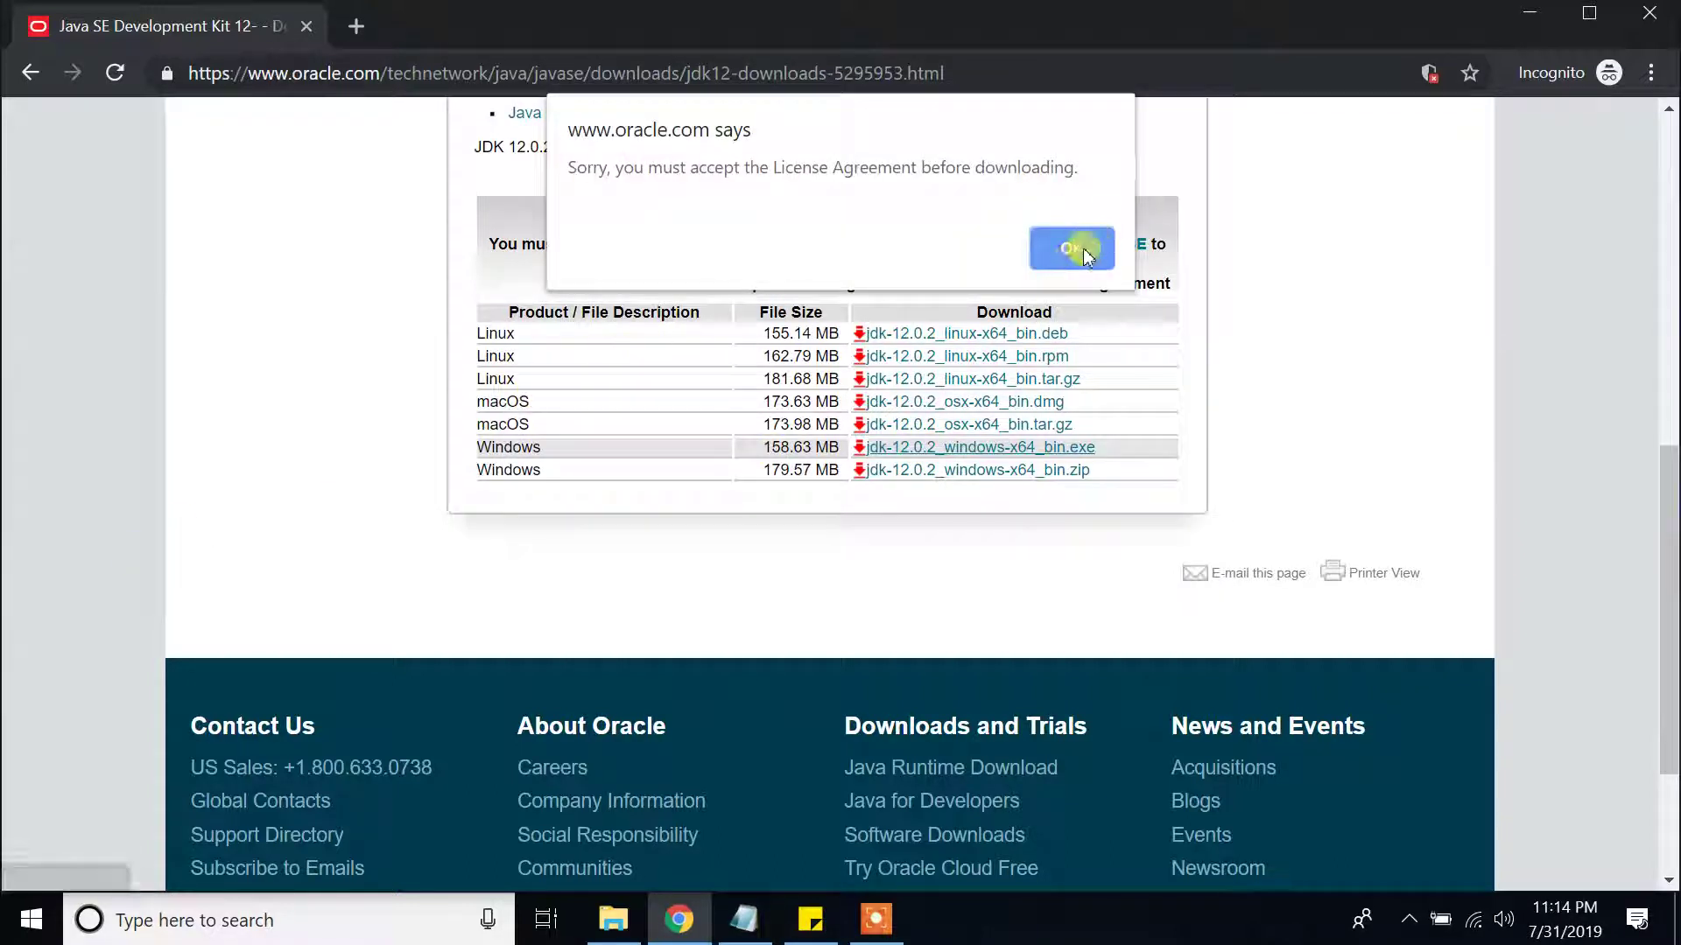
left_click(1083, 253)
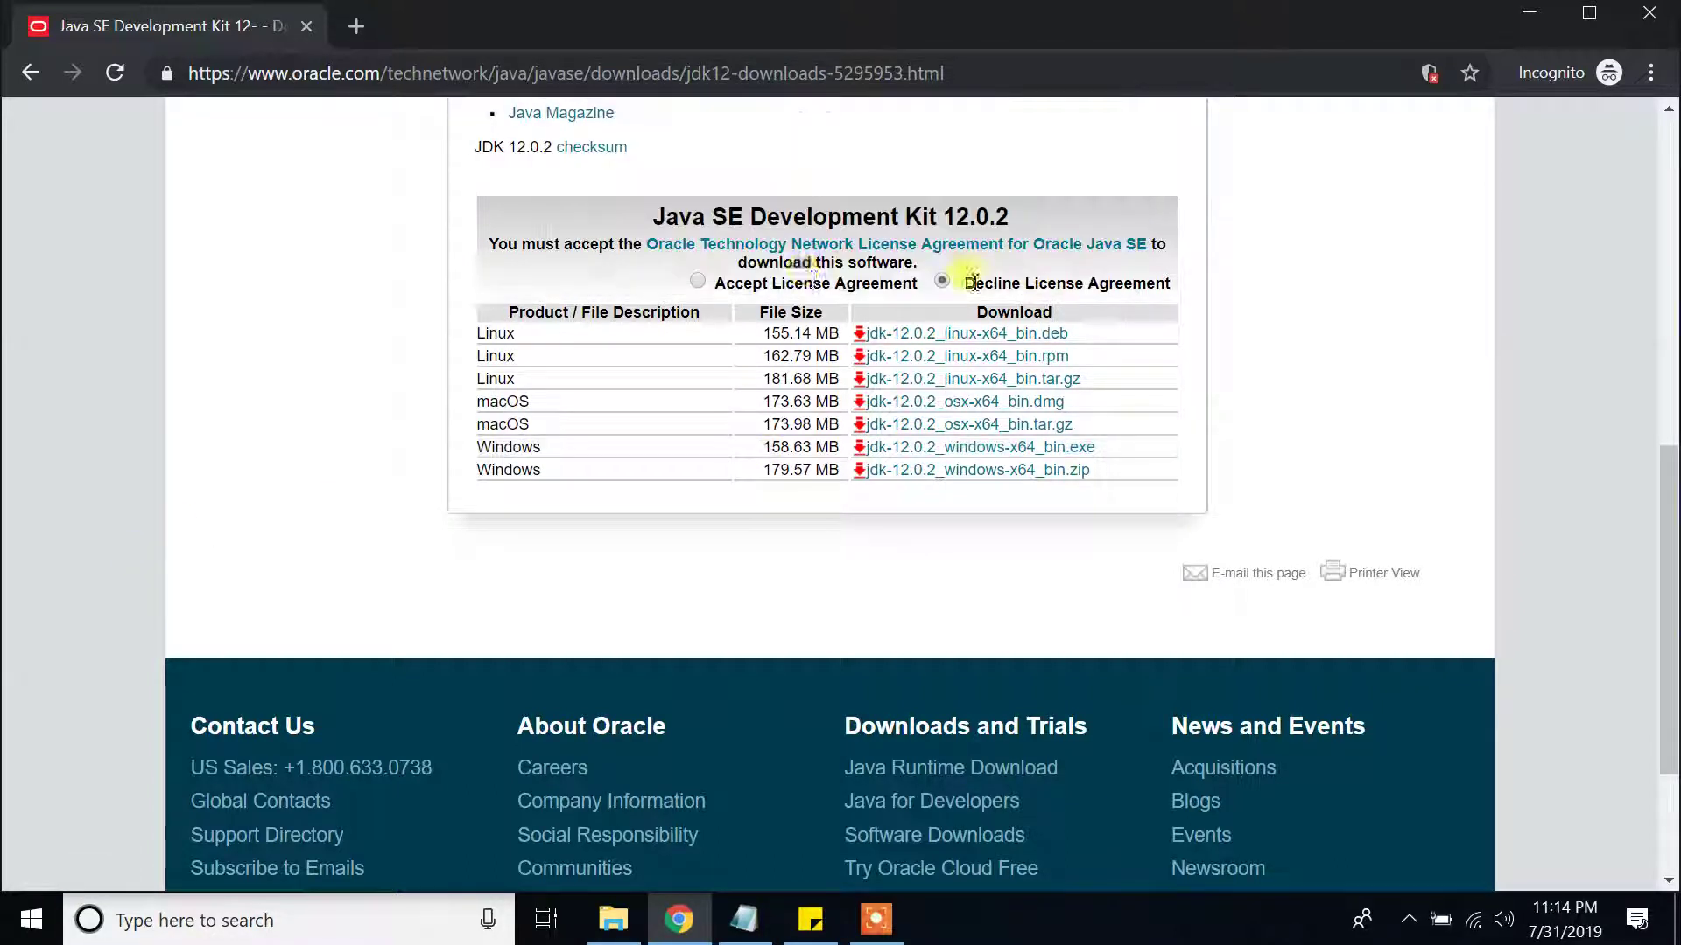
left_click(705, 283)
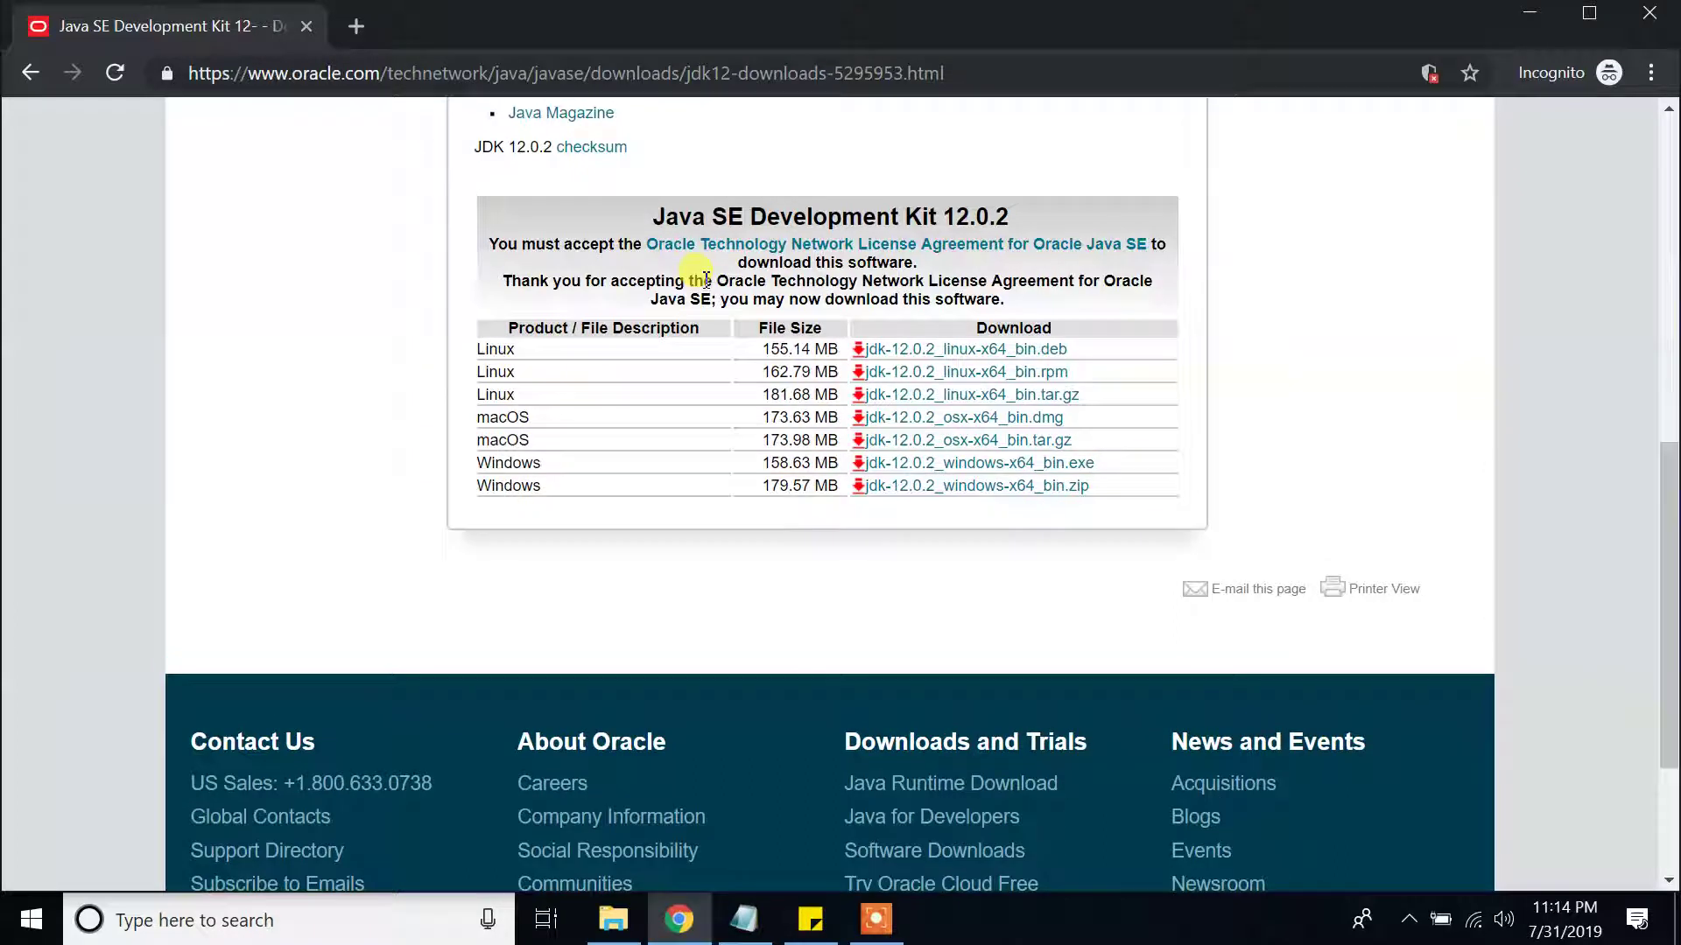
left_click(996, 464)
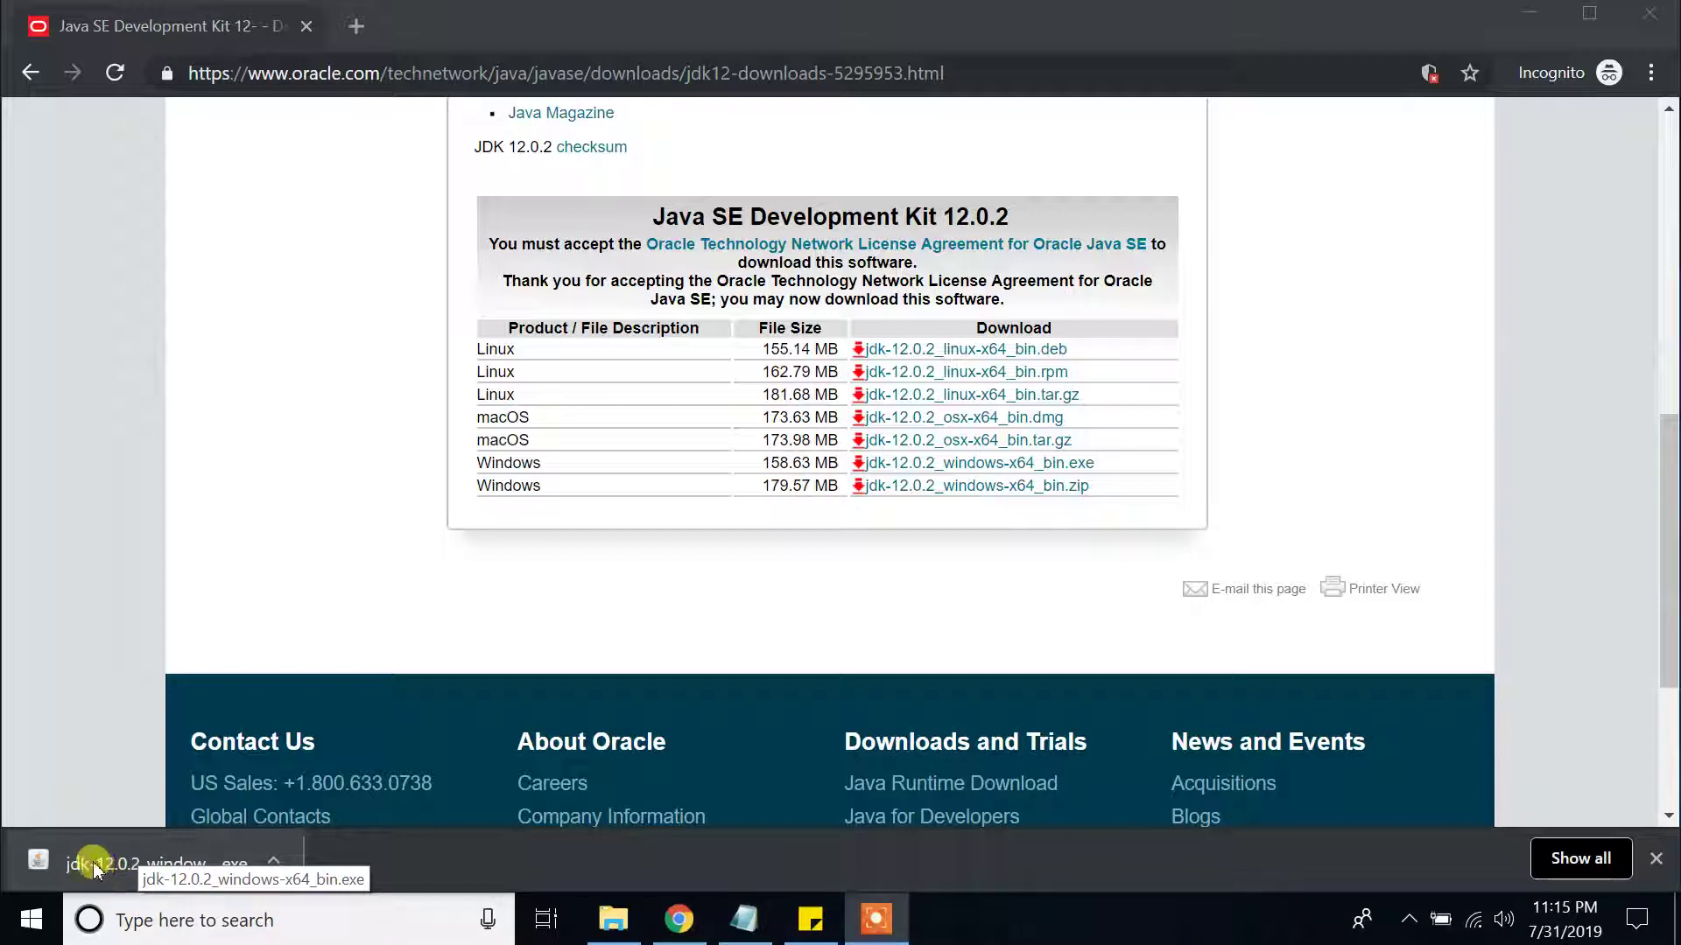
Run the downloaded JDK installer and install Java SE Development Kit 12.0.2 to the default folder C:\Program Files\Java\jdk-12.0.2\.
left_click(93, 861)
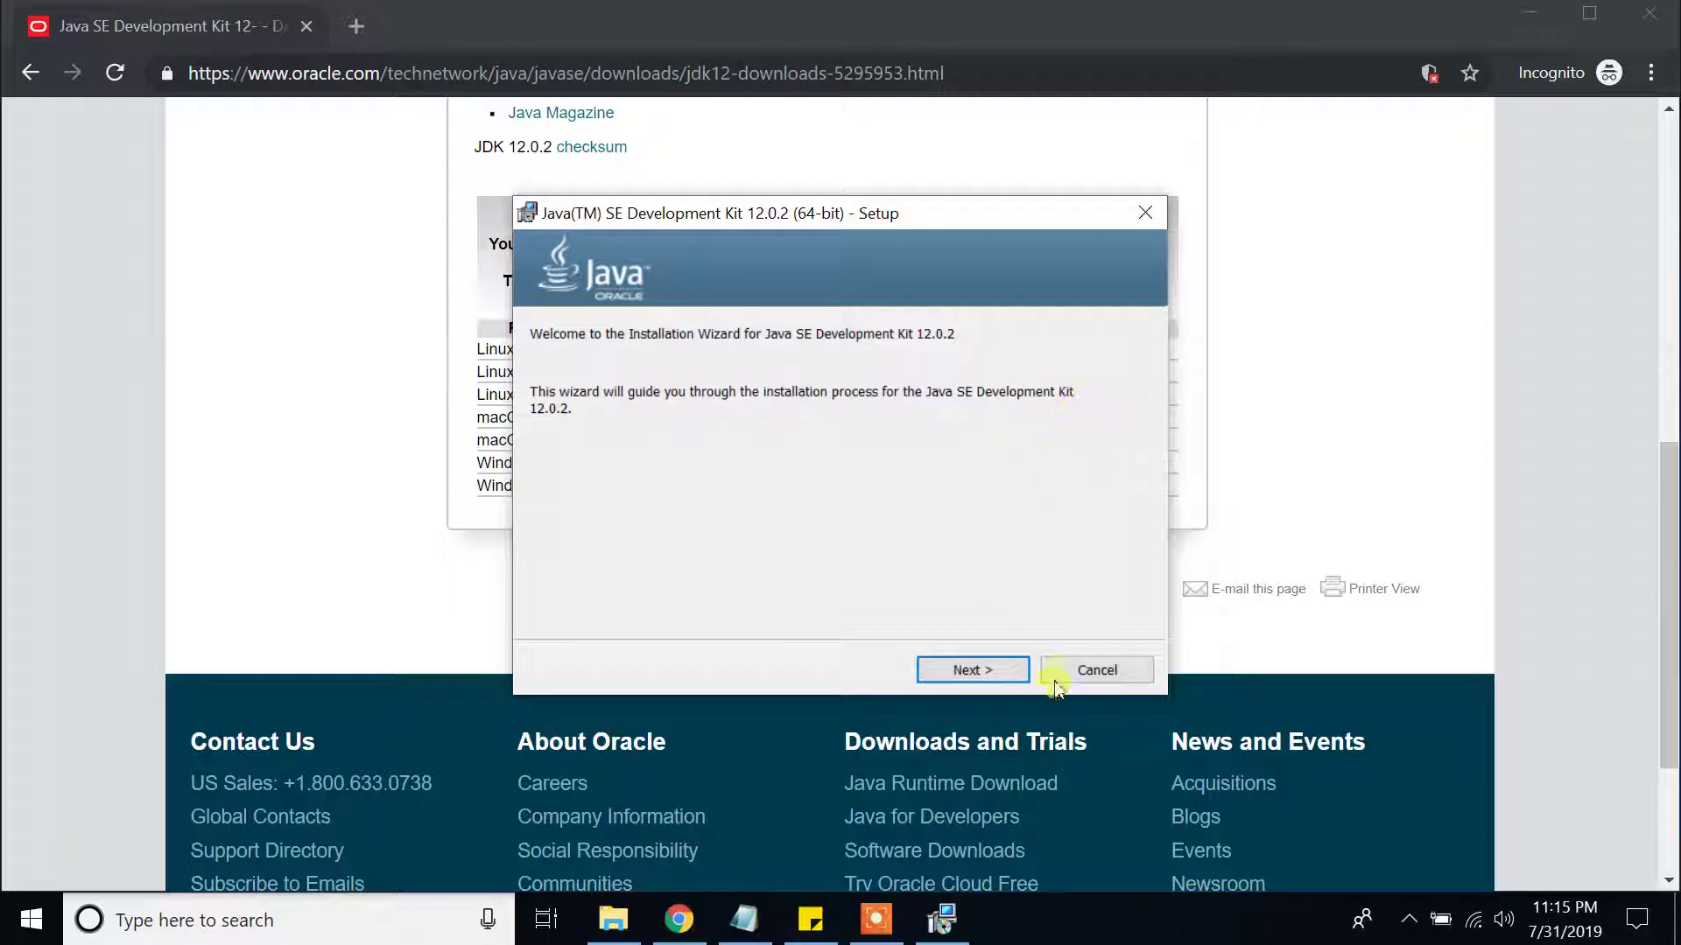
left_click(1001, 669)
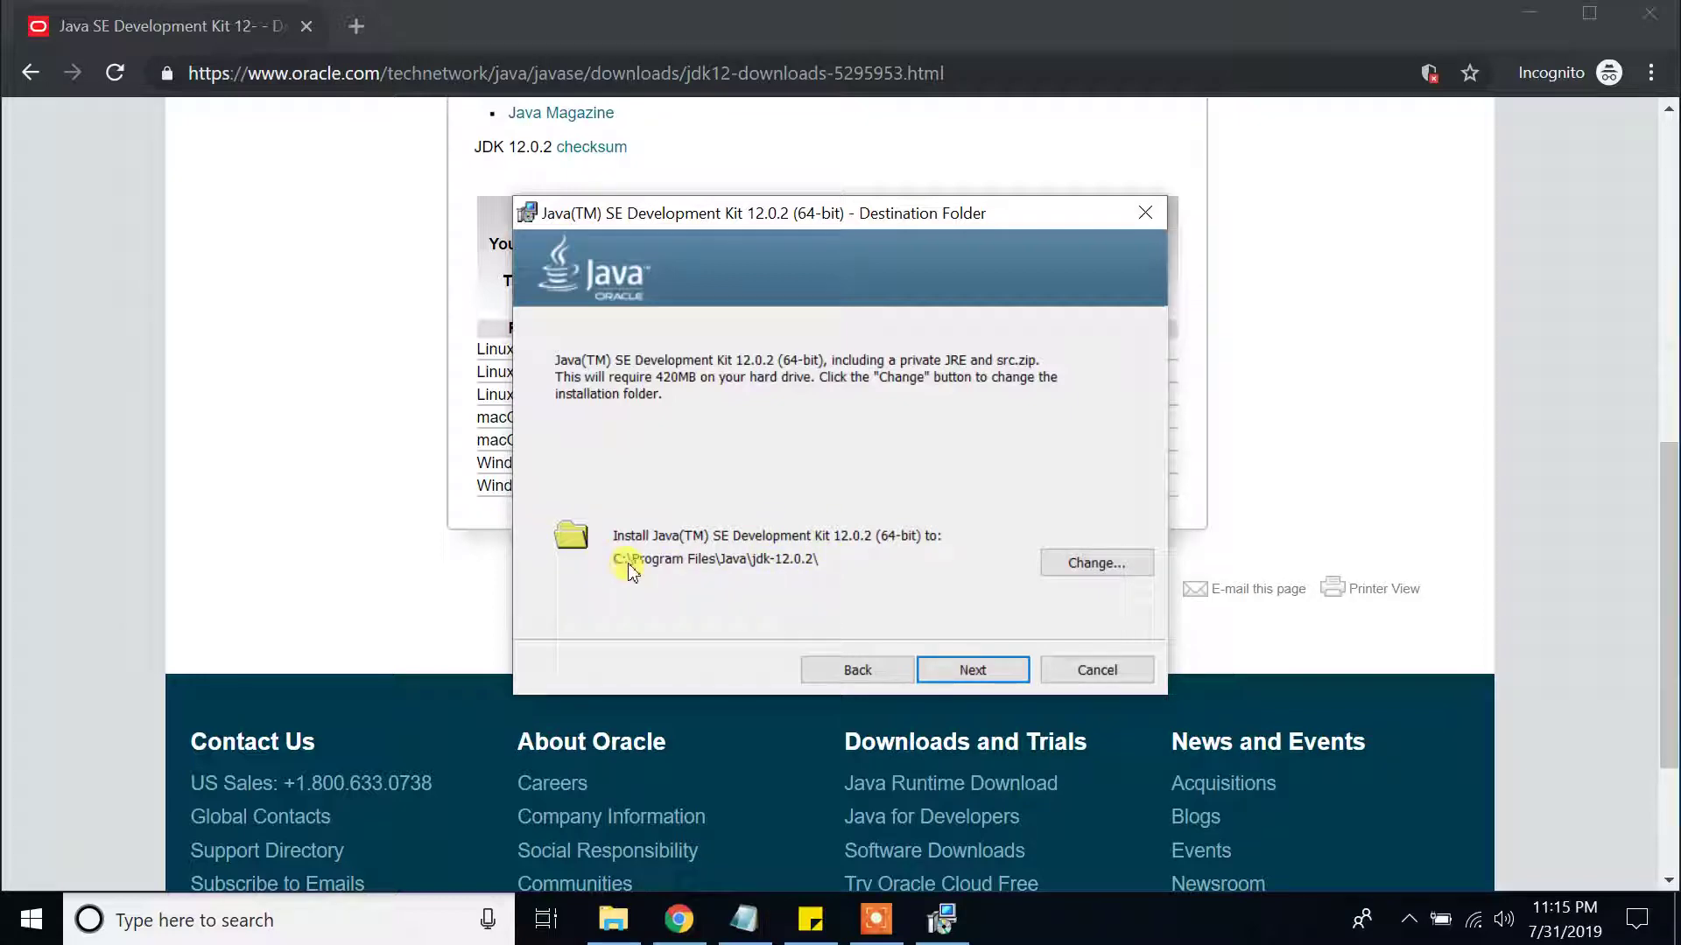
left_click(974, 670)
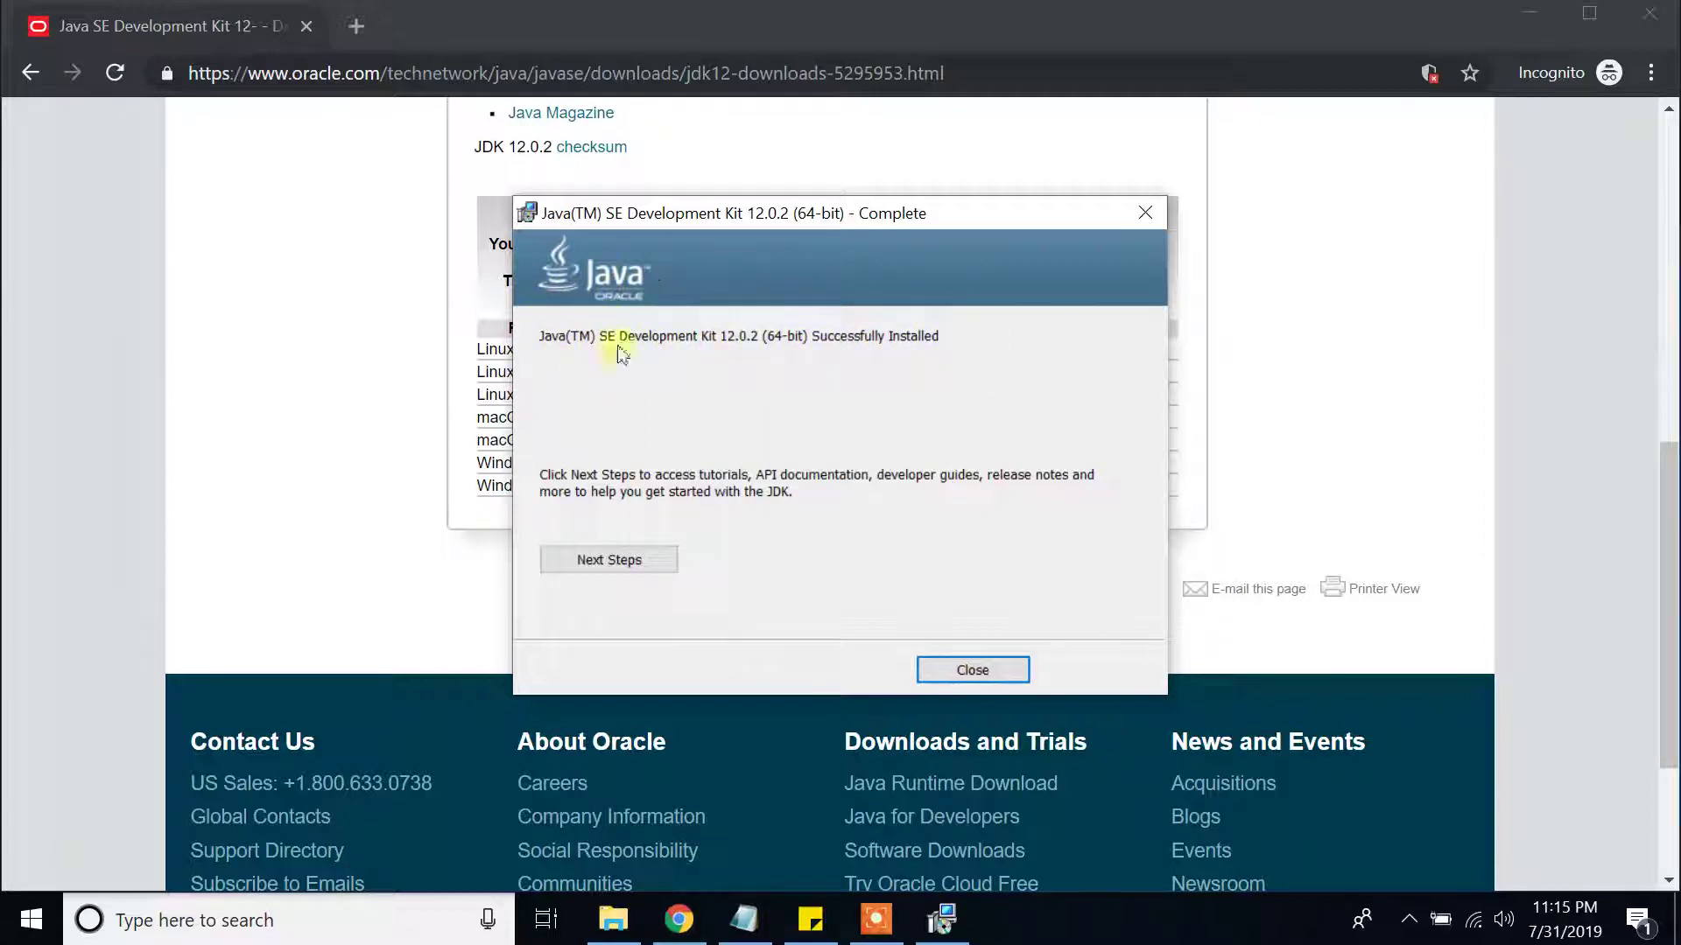
left_click(984, 667)
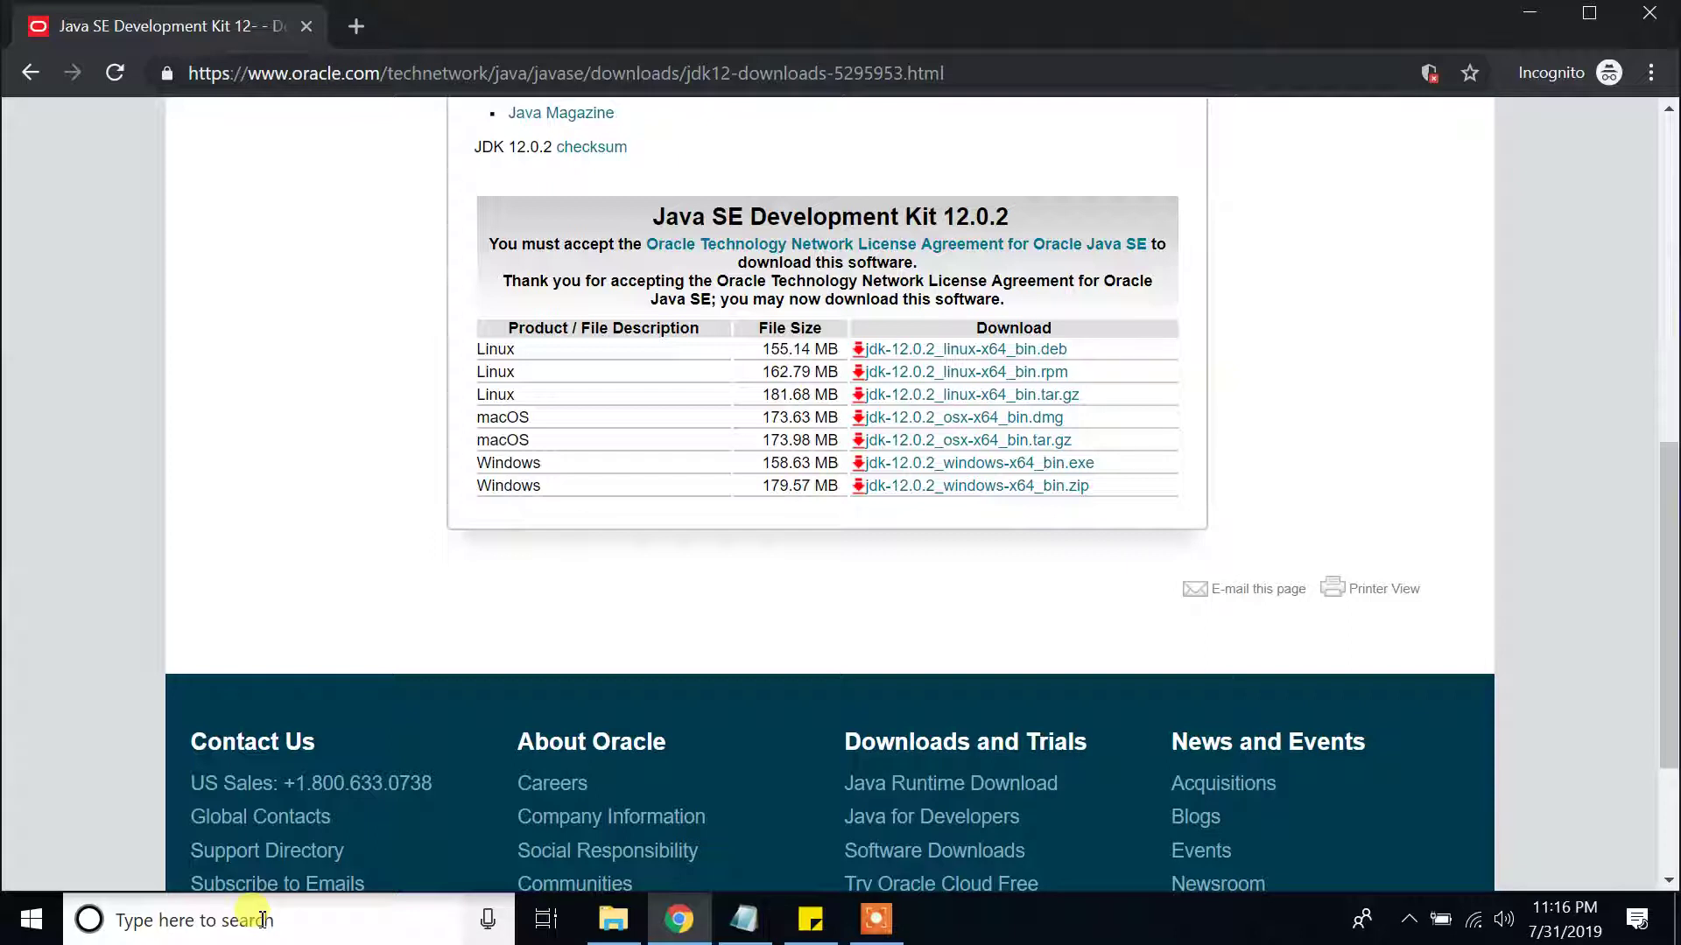
Search Windows for "path" and open the Path system variable for editing in the system environment variables.
left_click(261, 919)
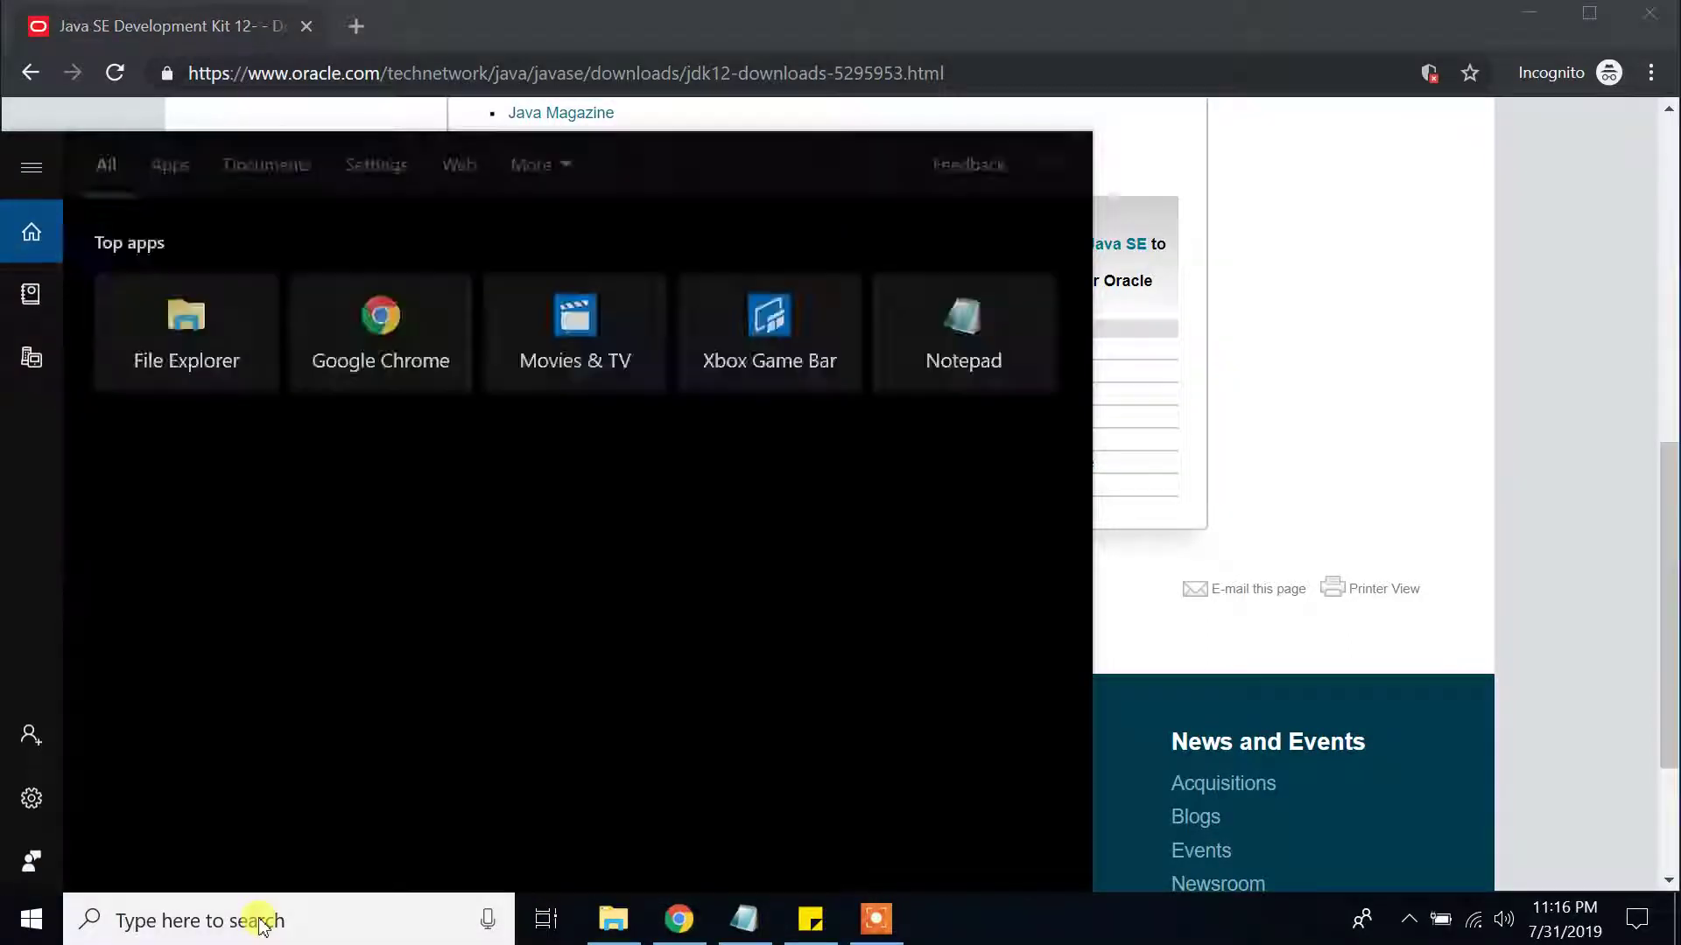
type("path")
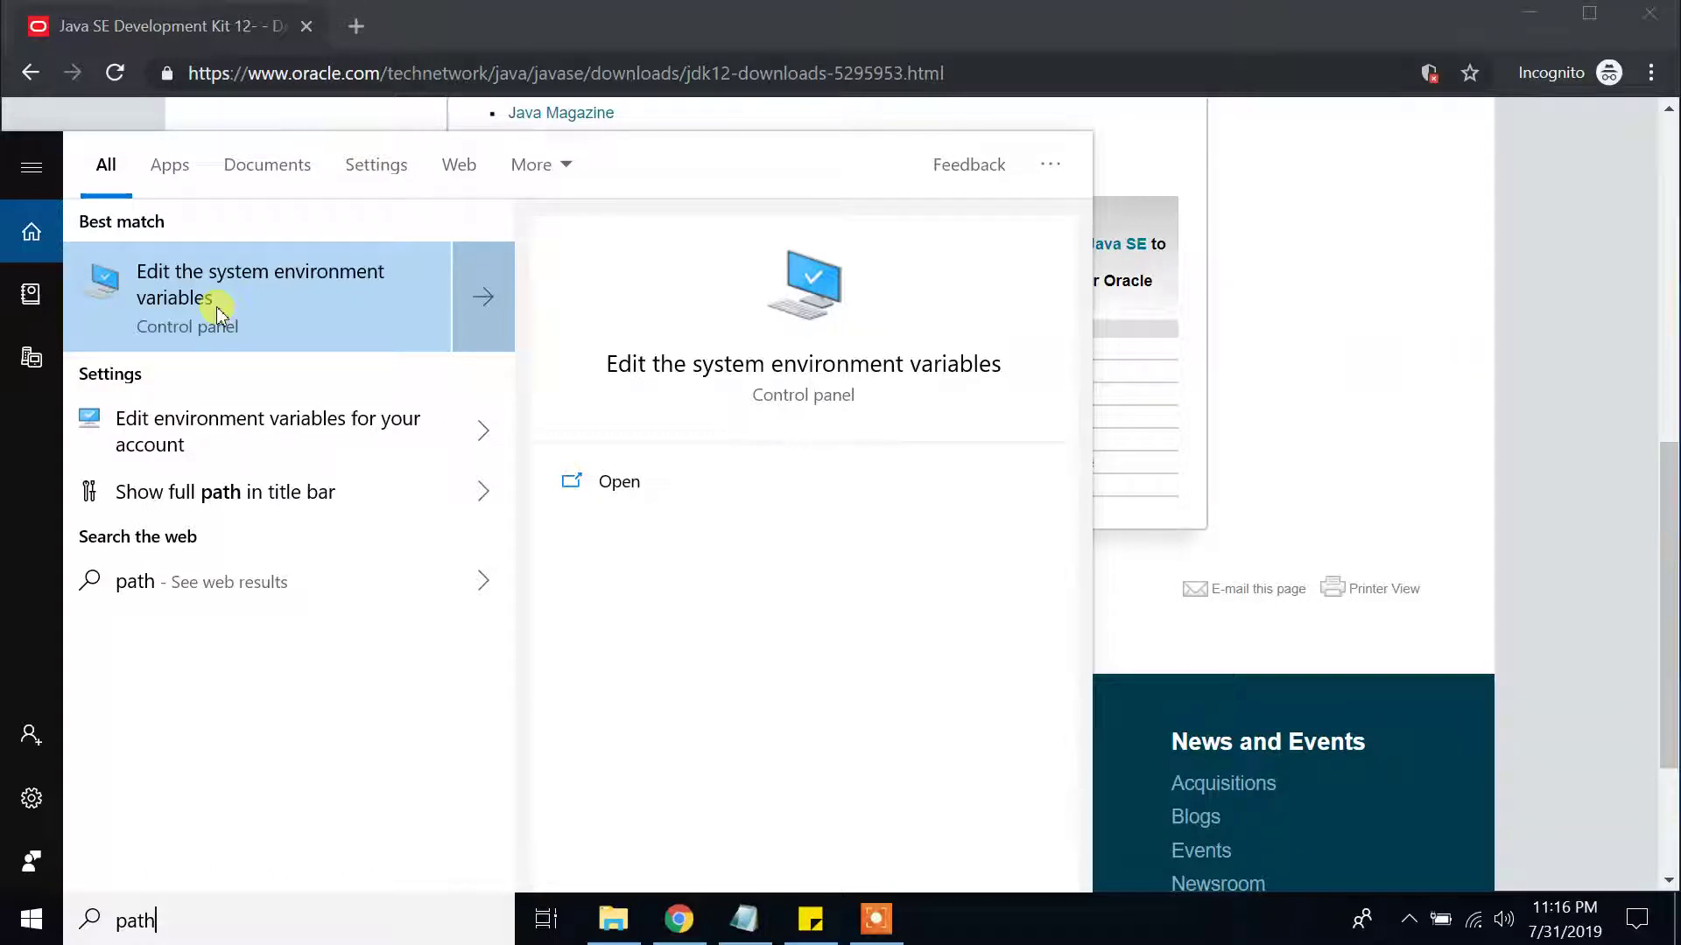
left_click(319, 283)
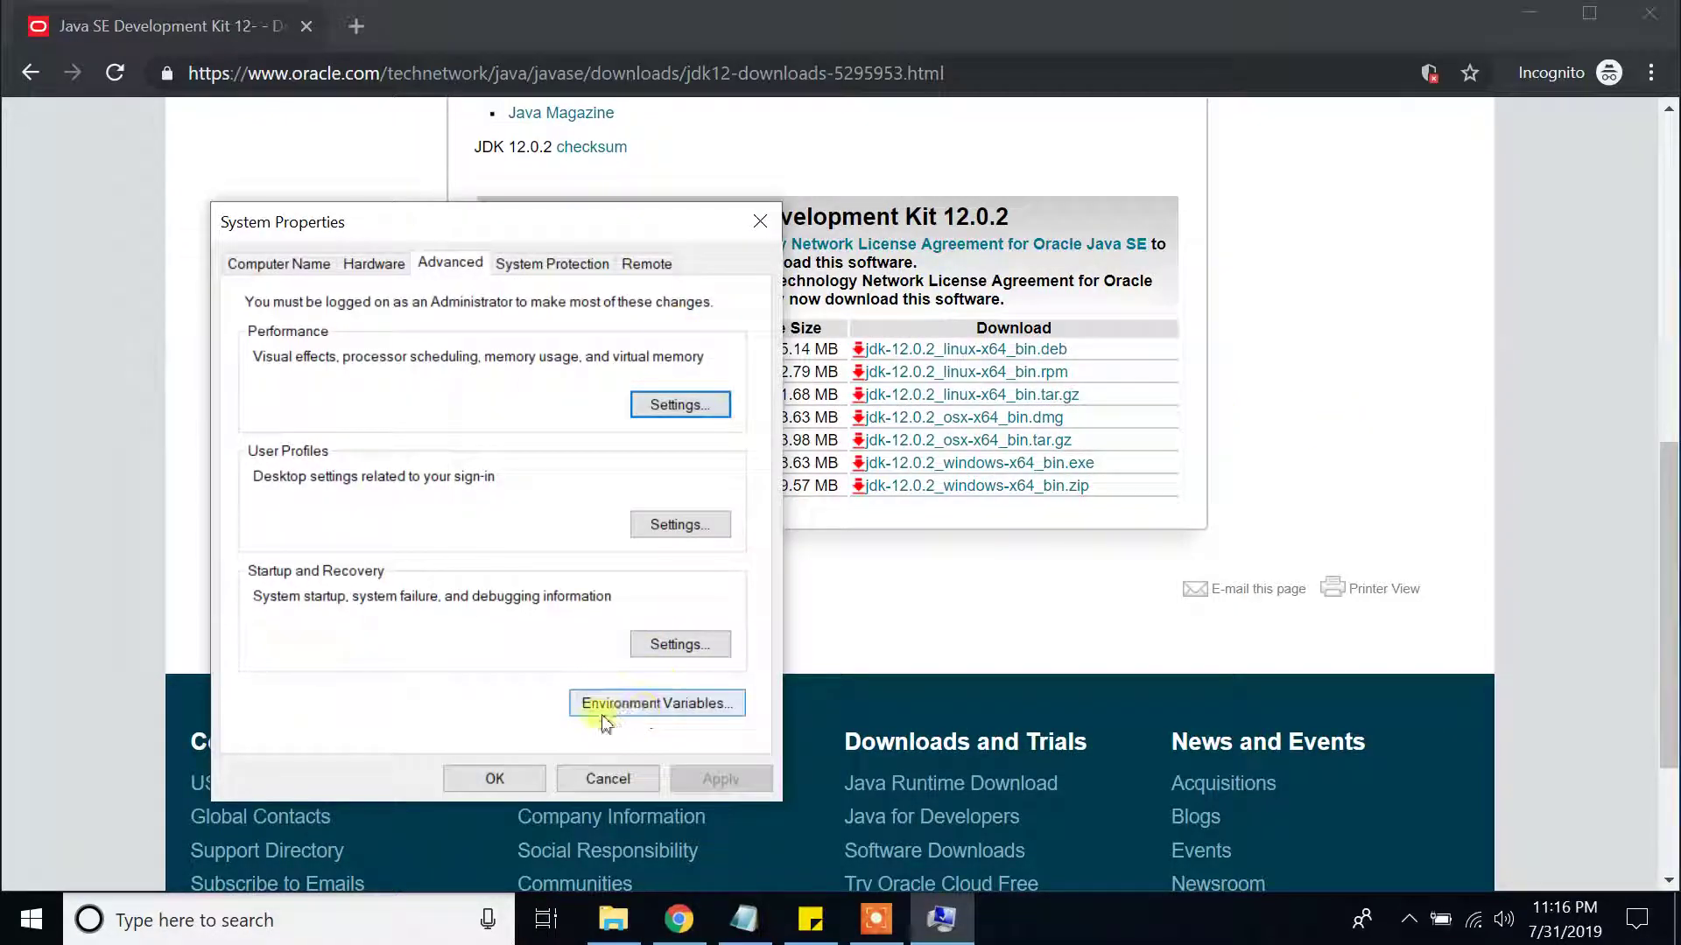
left_click(678, 705)
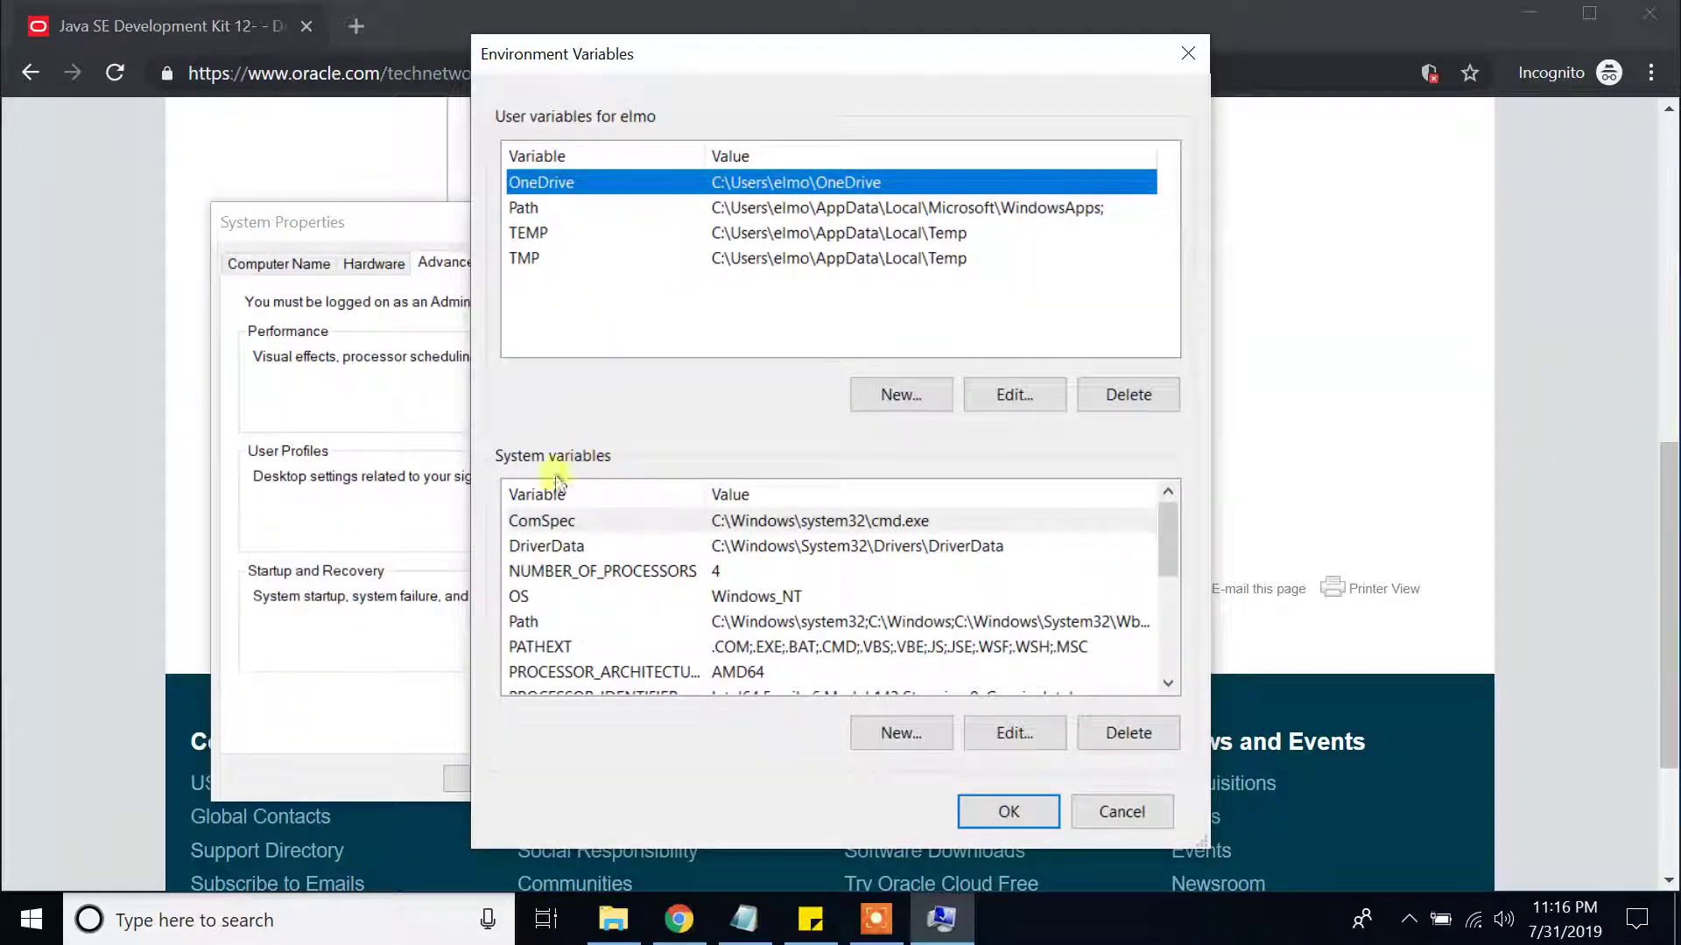
left_click(524, 621)
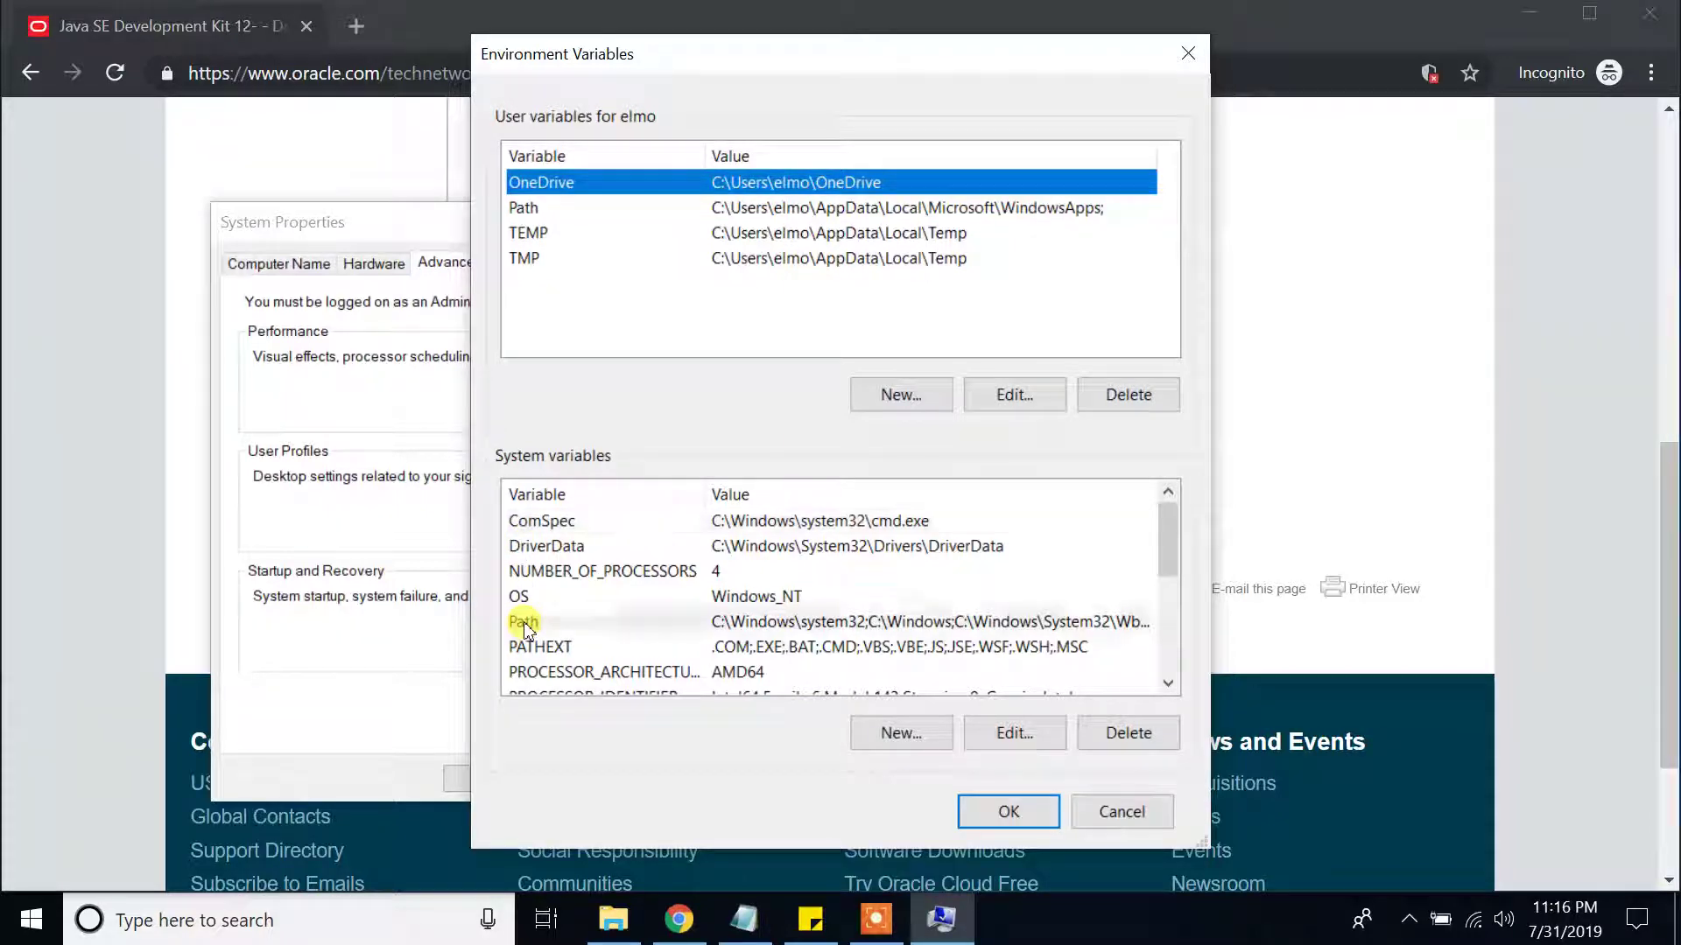
left_click(1015, 735)
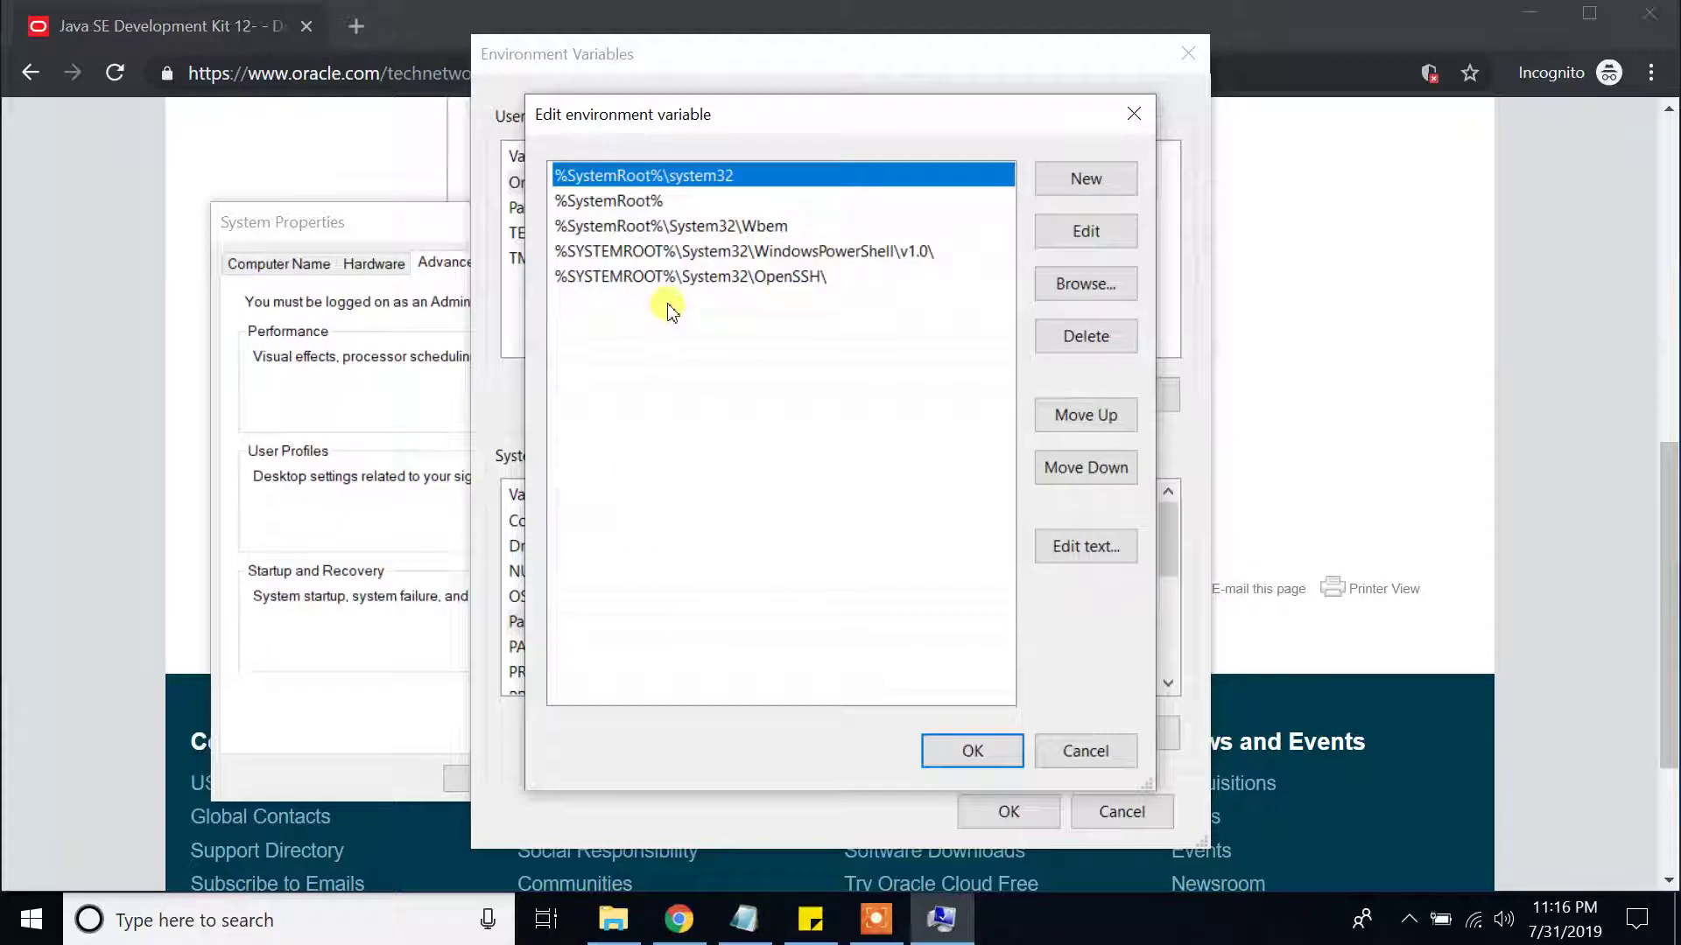
Switch to File Explorer, browse to the JDK's bin folder and copy its path C:\Program Files\Java\jdk-12.0.2\bin.
left_click(618, 935)
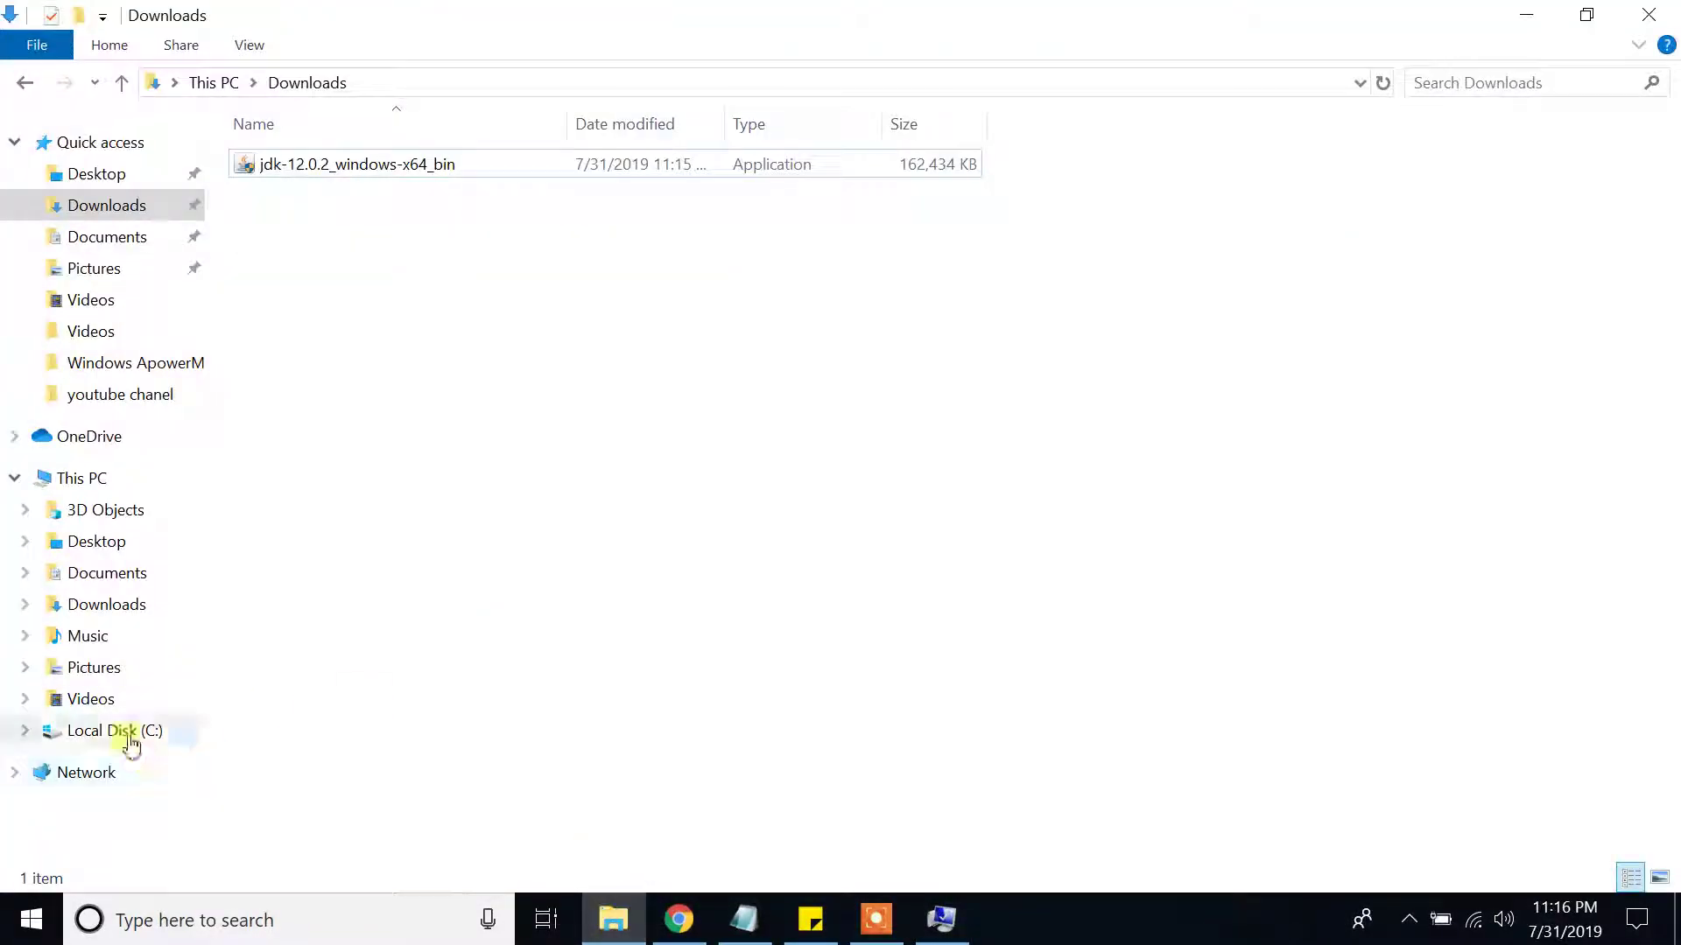
left_click(127, 738)
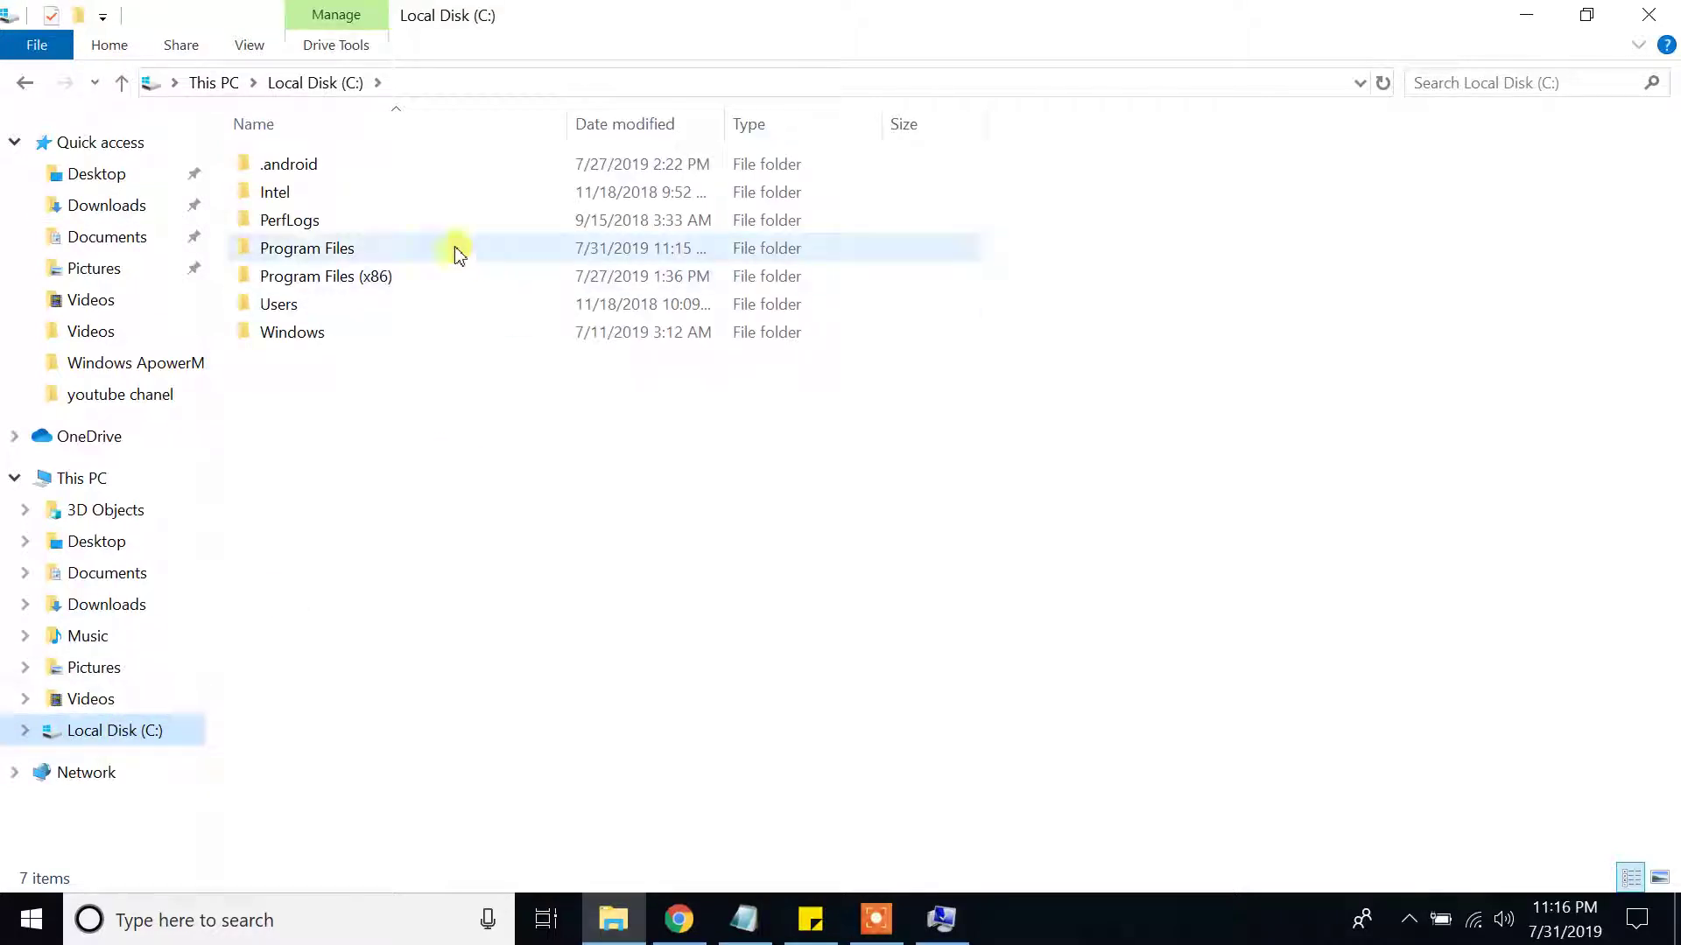
double_click(325, 252)
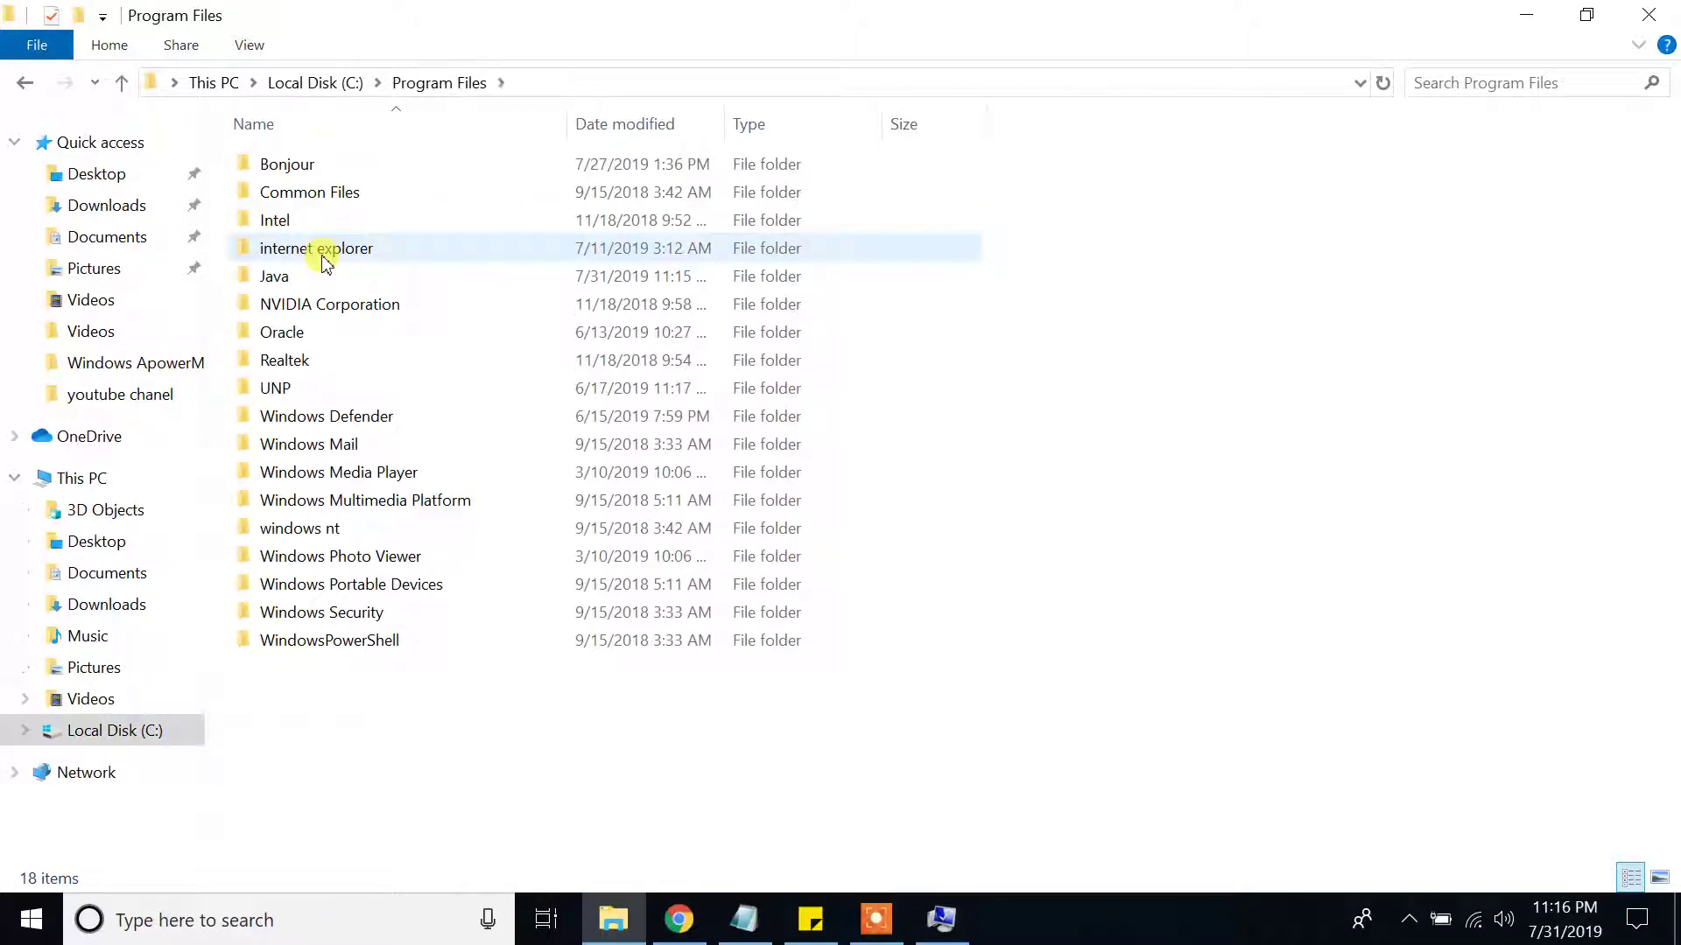
double_click(320, 281)
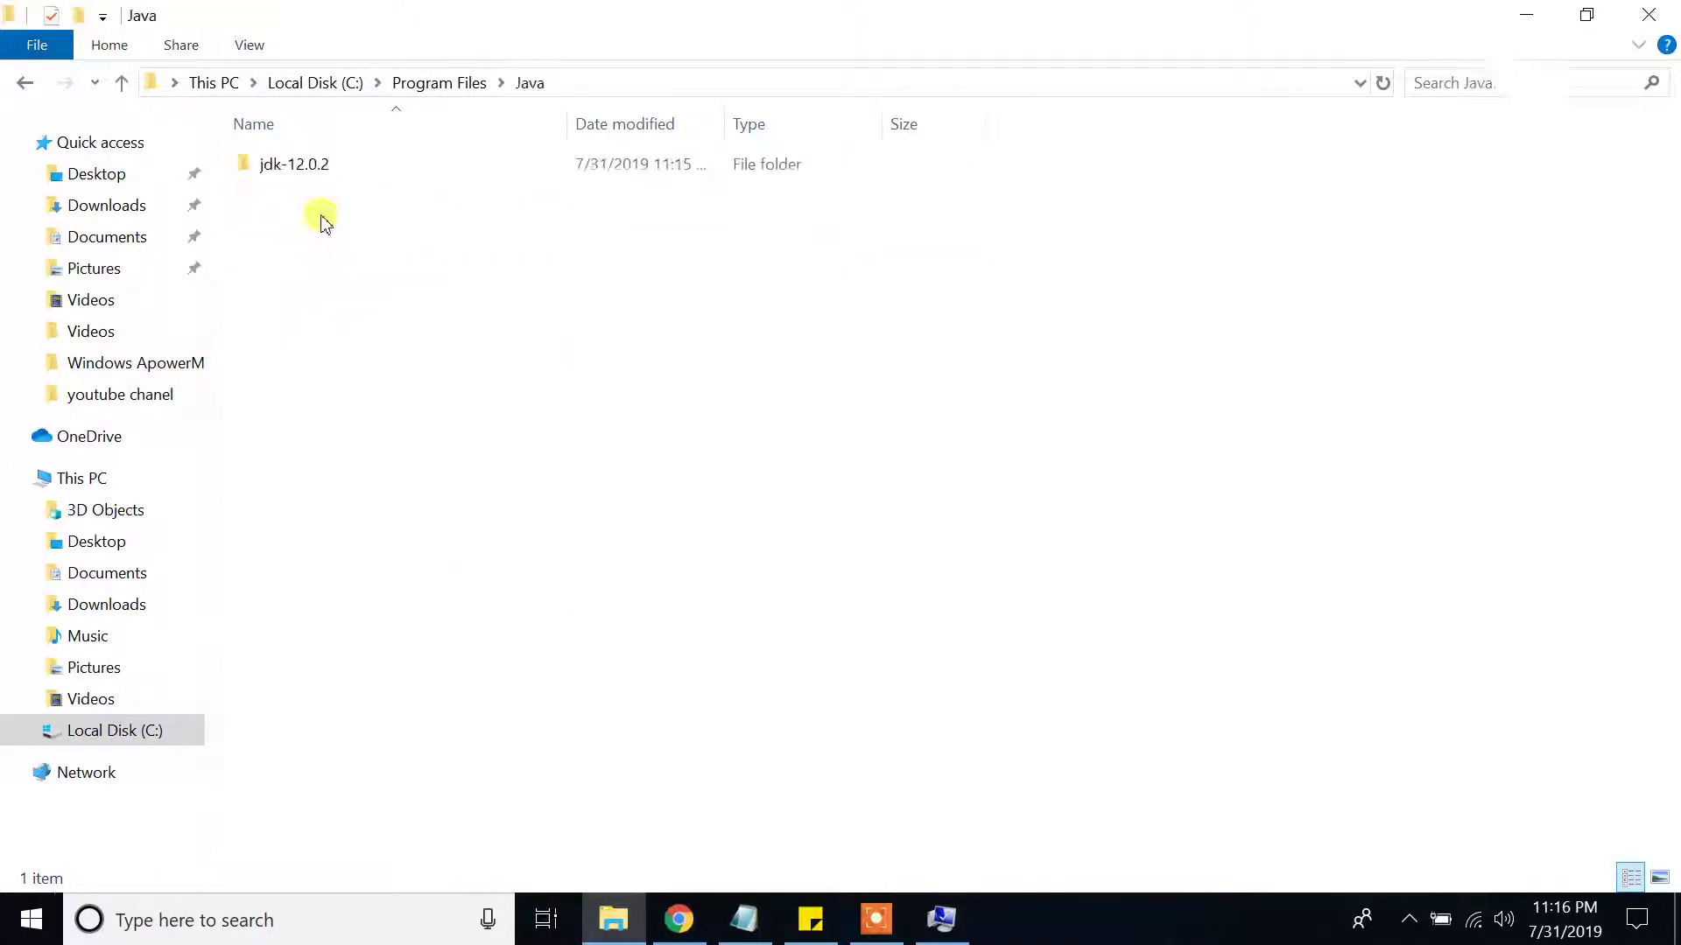
double_click(323, 168)
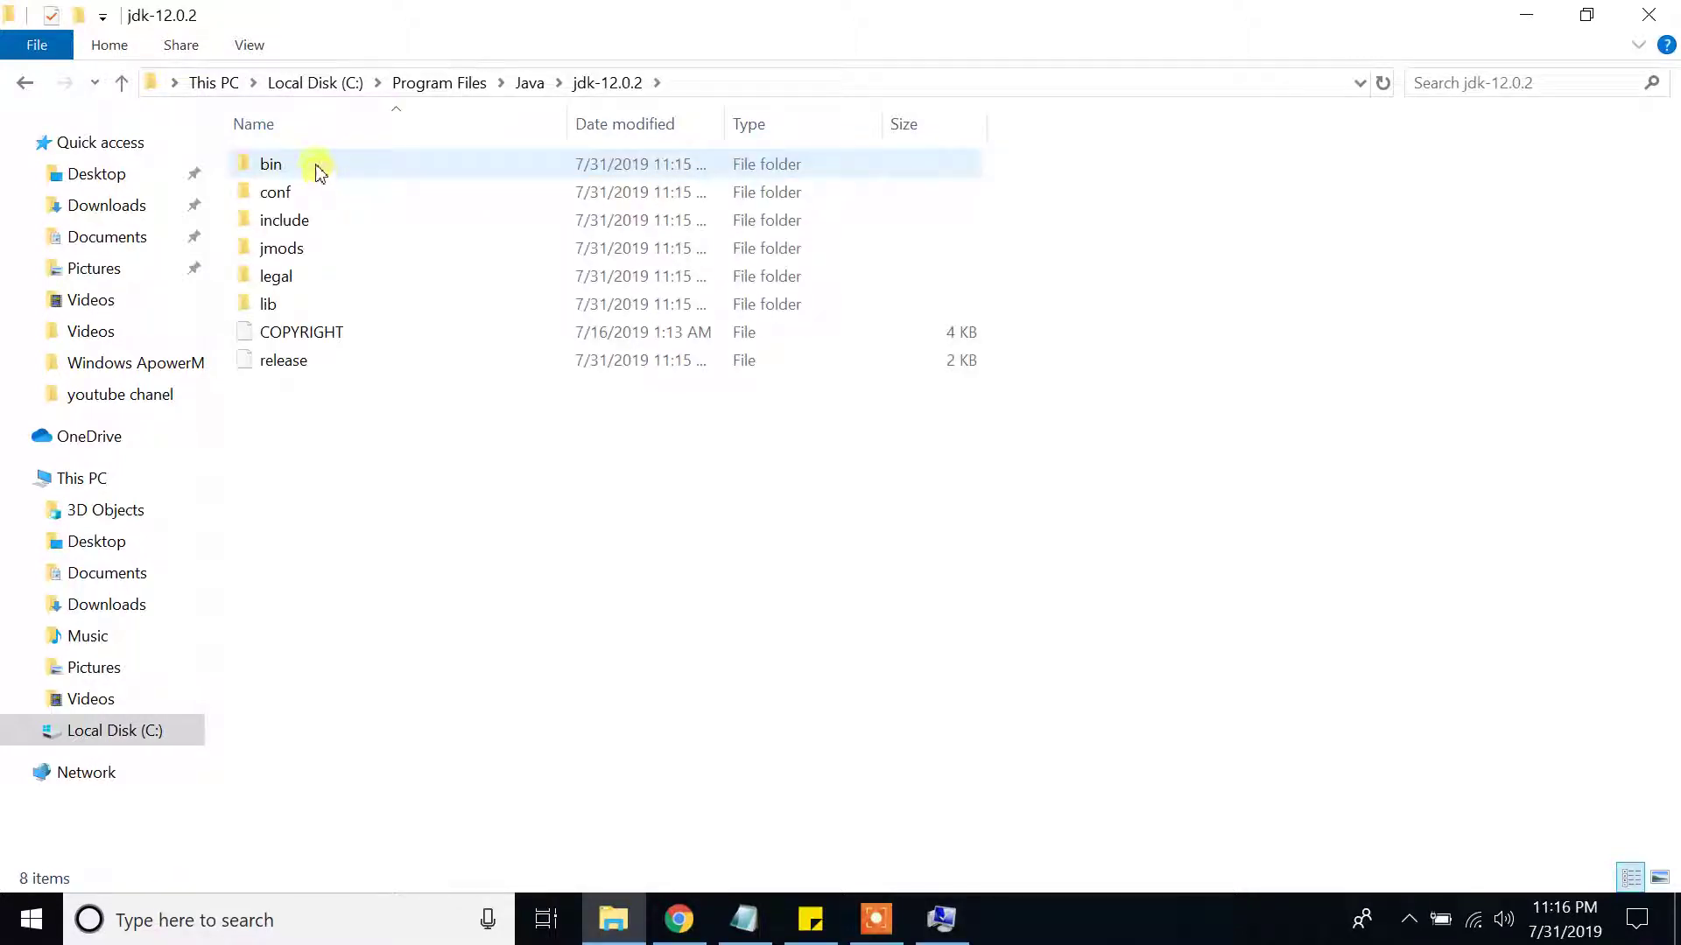
double_click(320, 169)
left_click(152, 85)
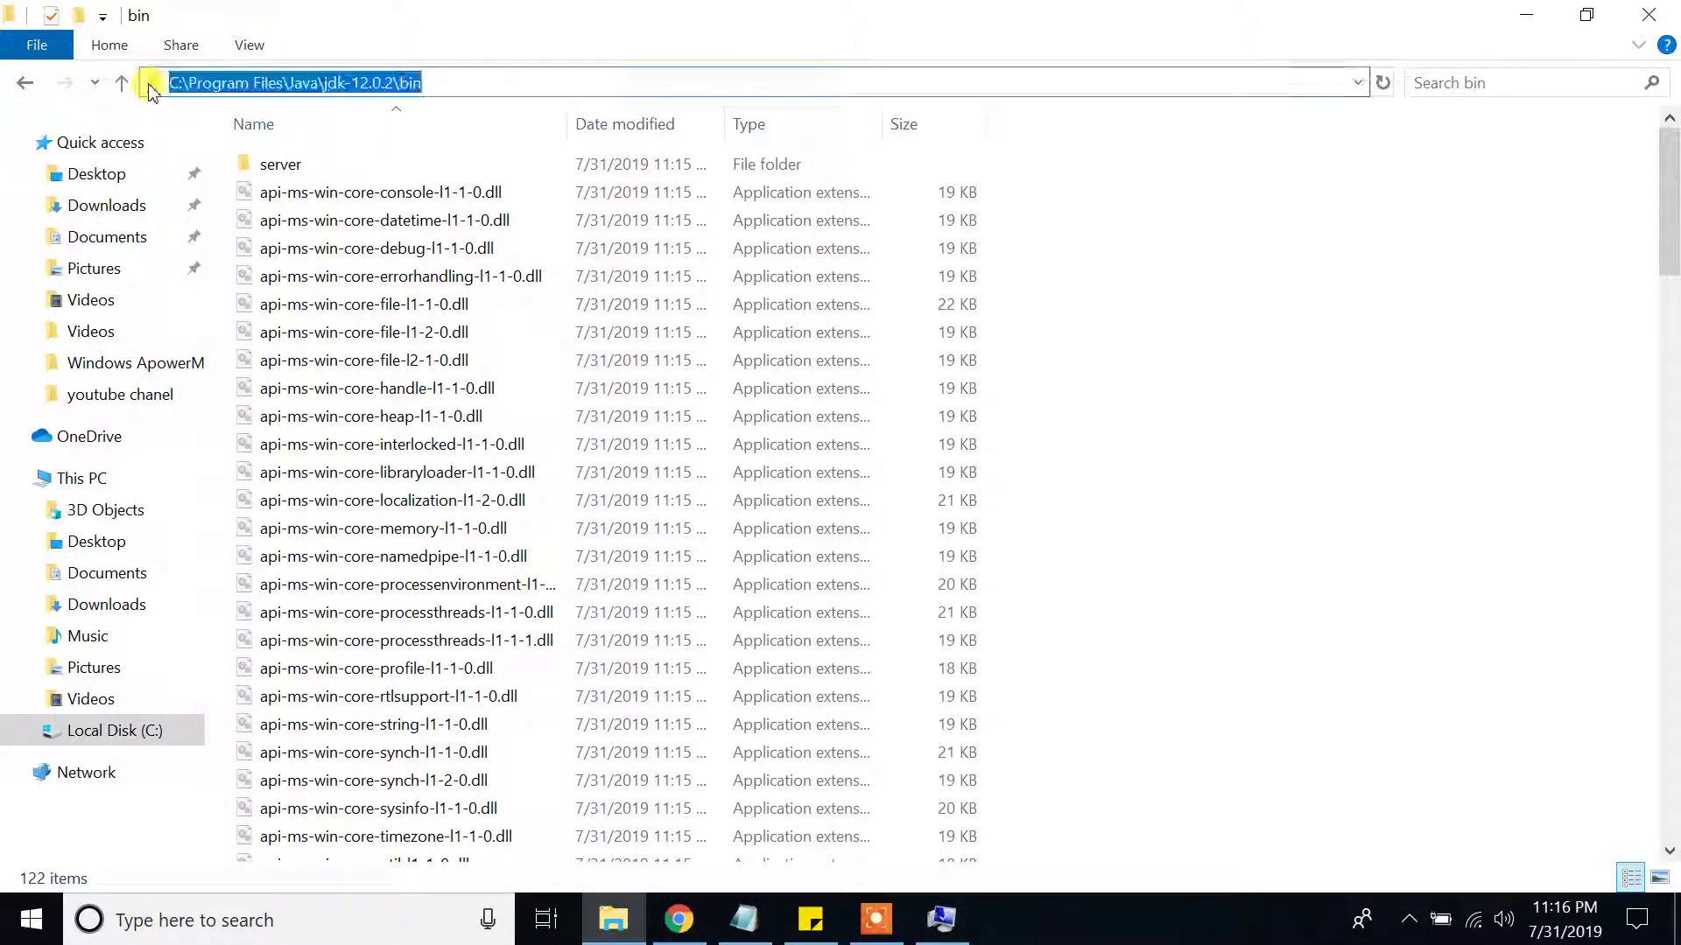
right_click(210, 83)
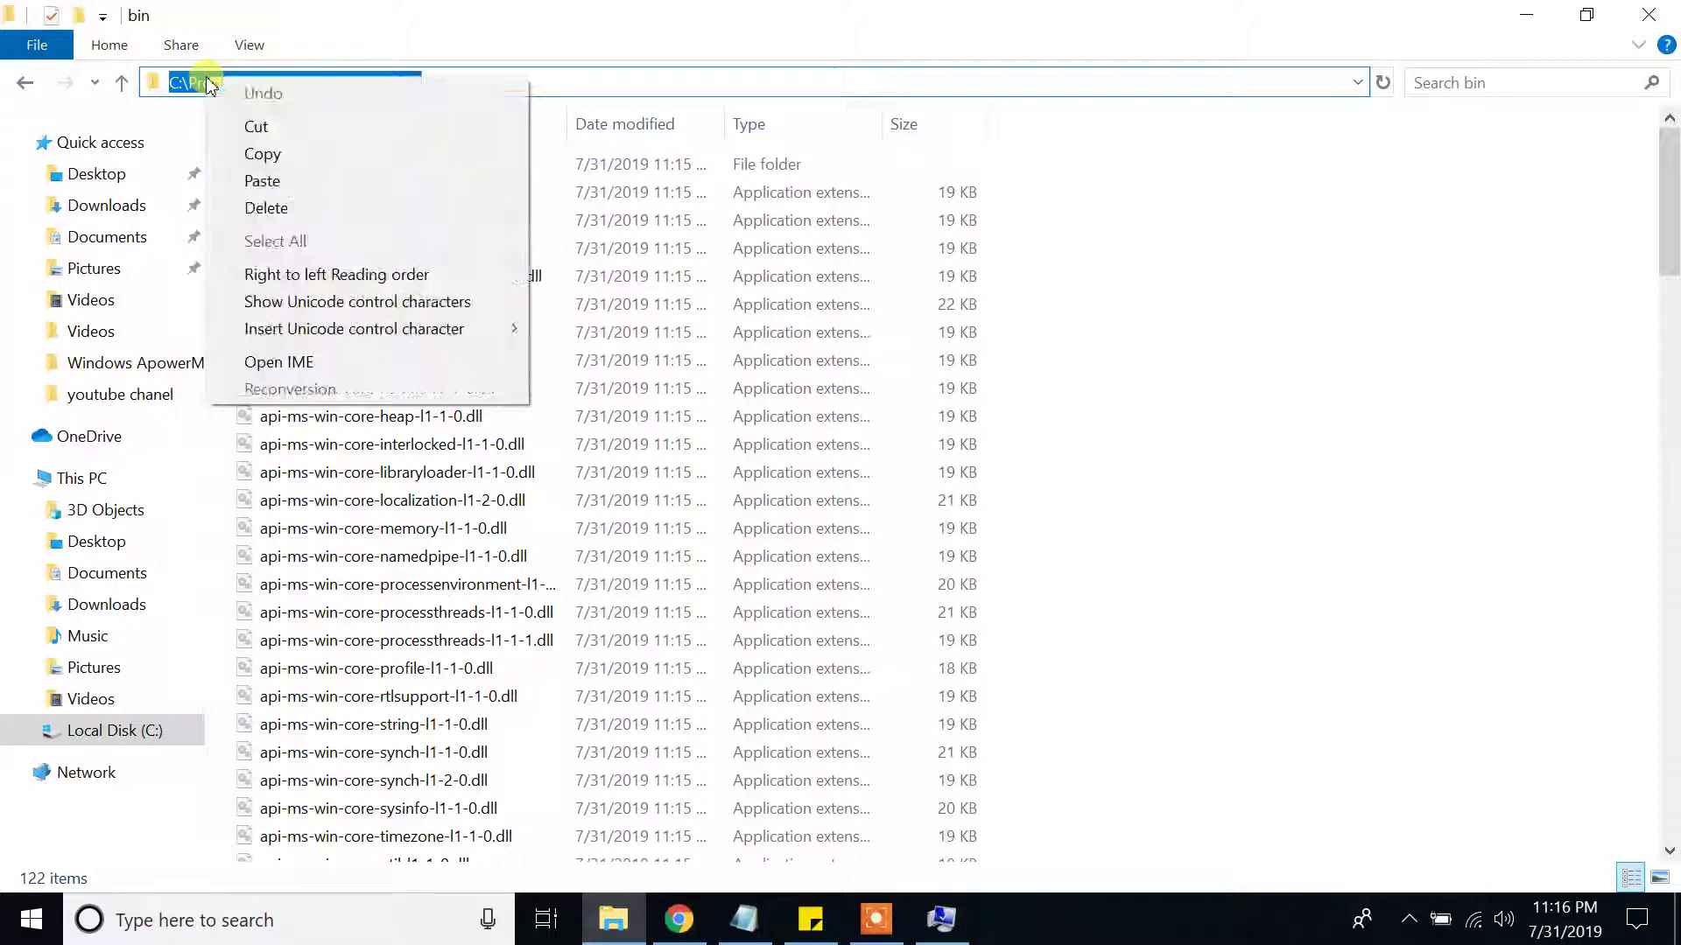
left_click(338, 163)
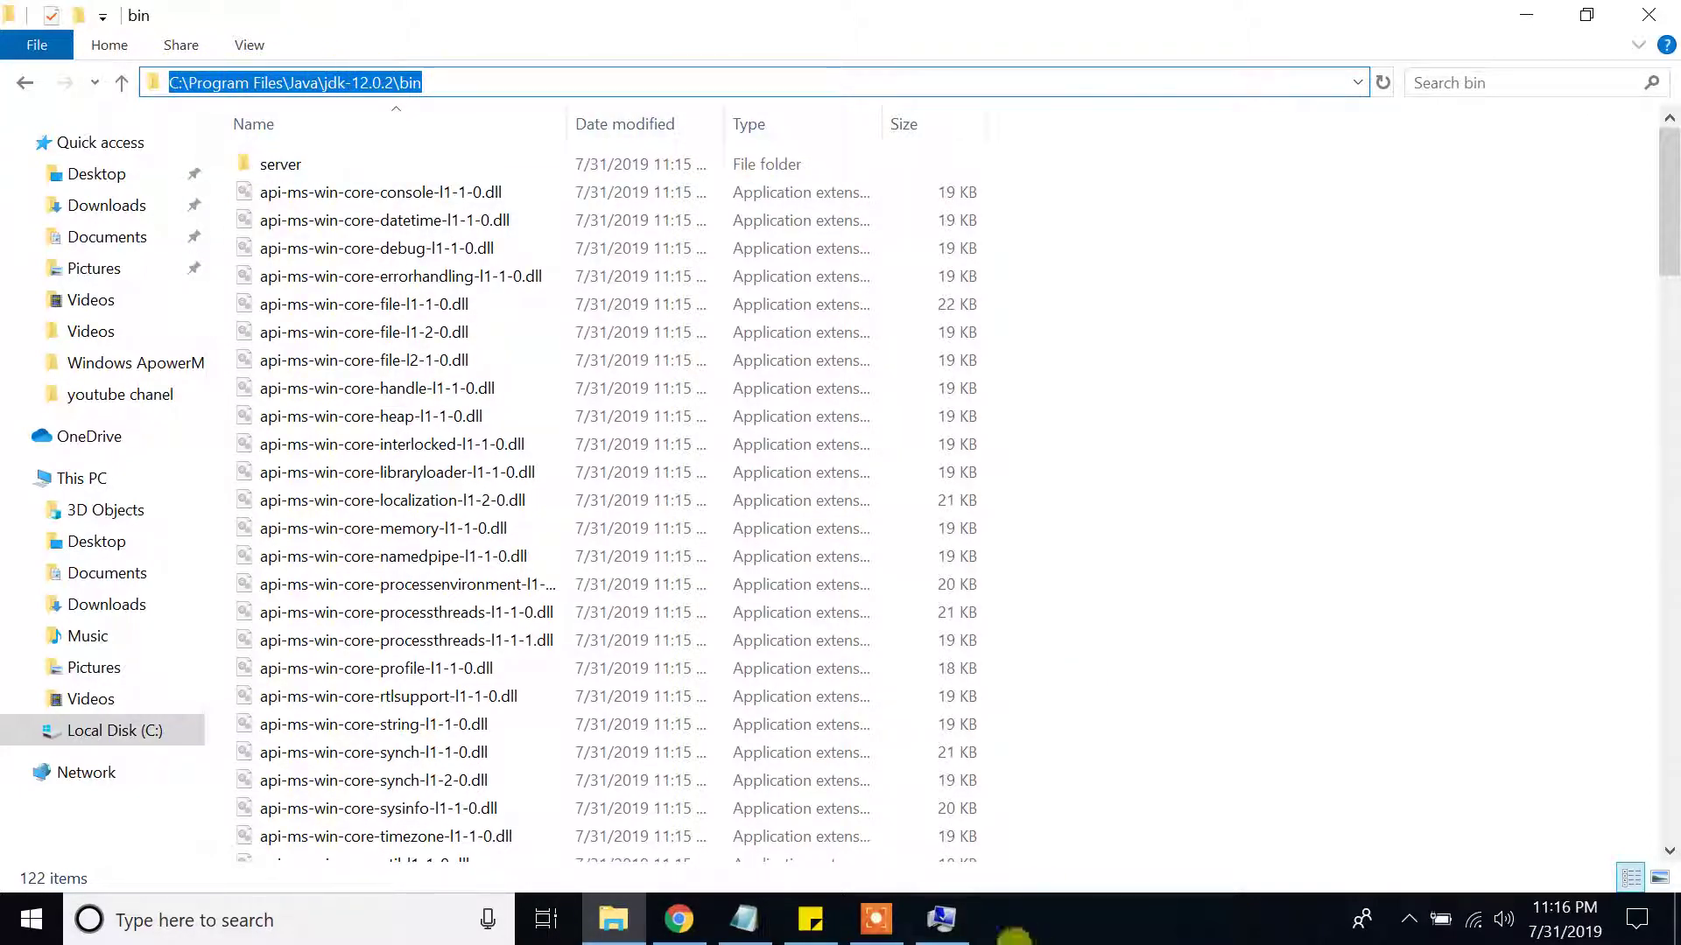
Return to the environment variable editor and add C:\Program Files\Java\jdk-12.0.2\bin as a new entry in the system Path variable.
left_click(945, 917)
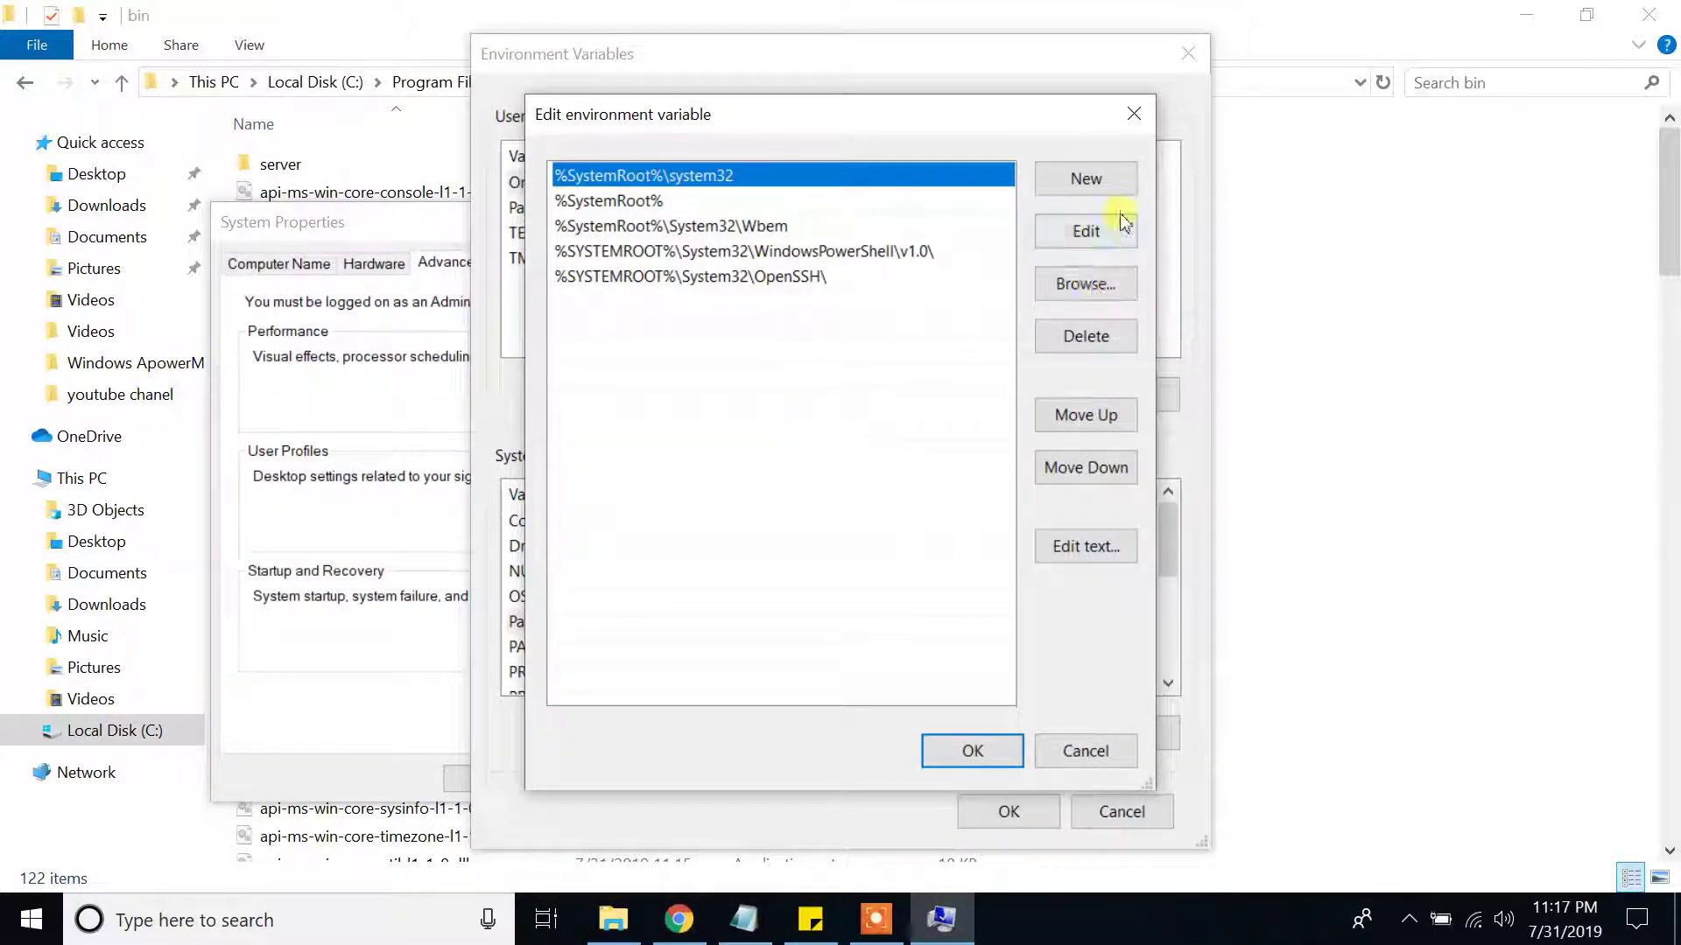
left_click(1101, 180)
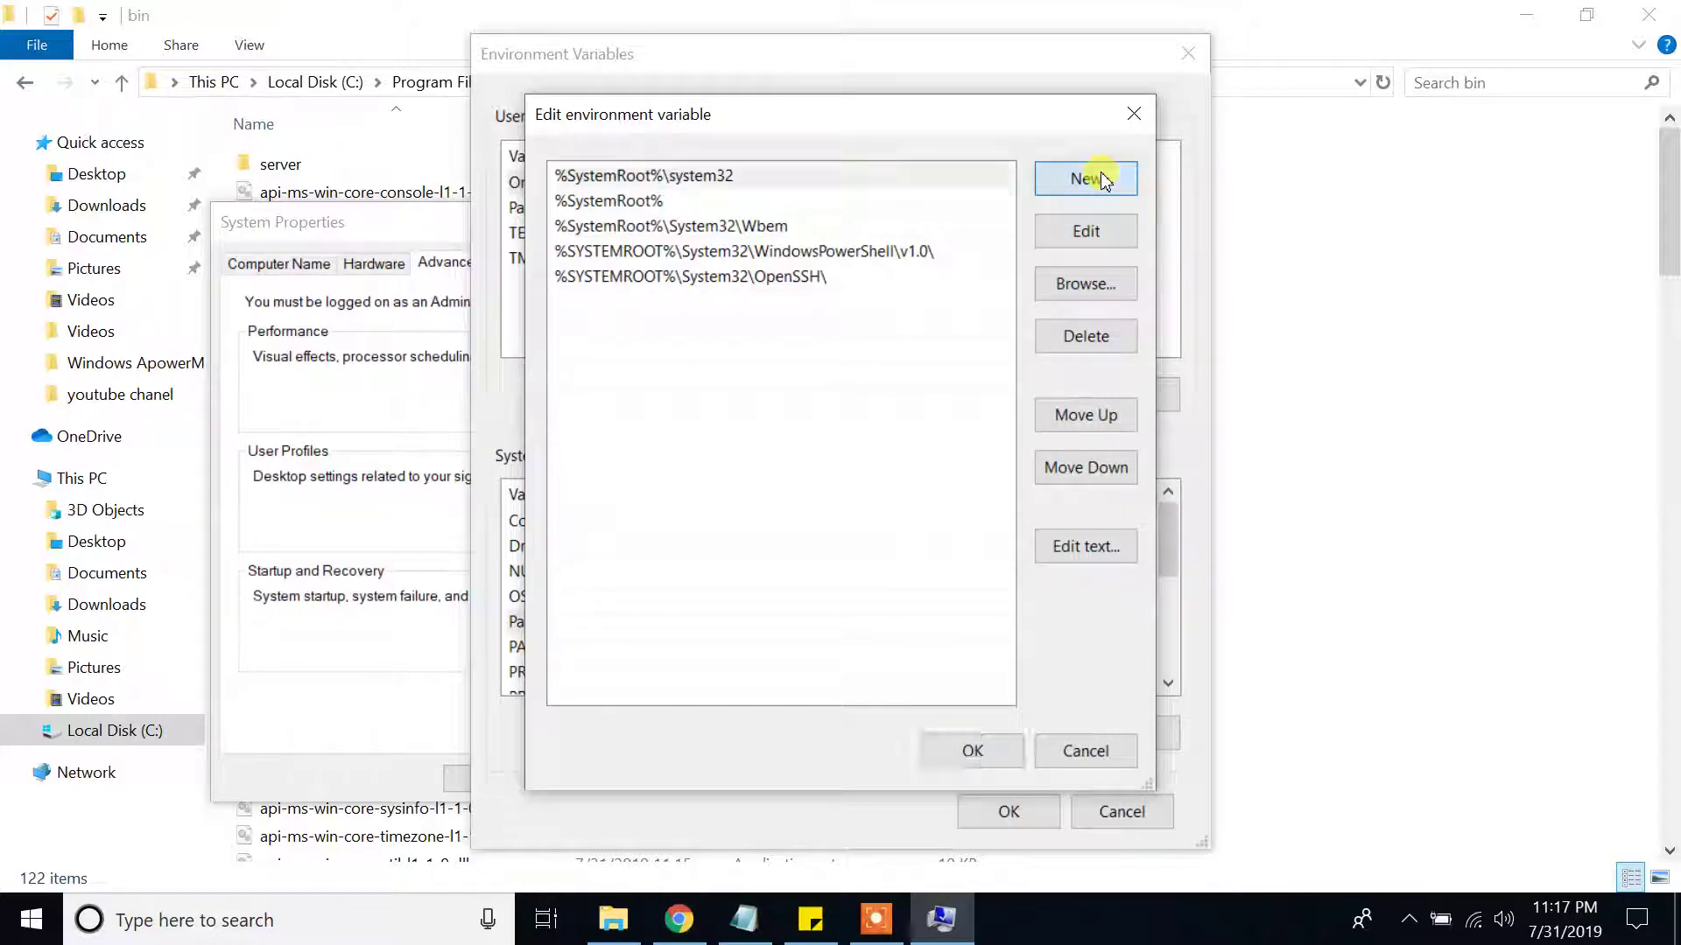
right_click(572, 302)
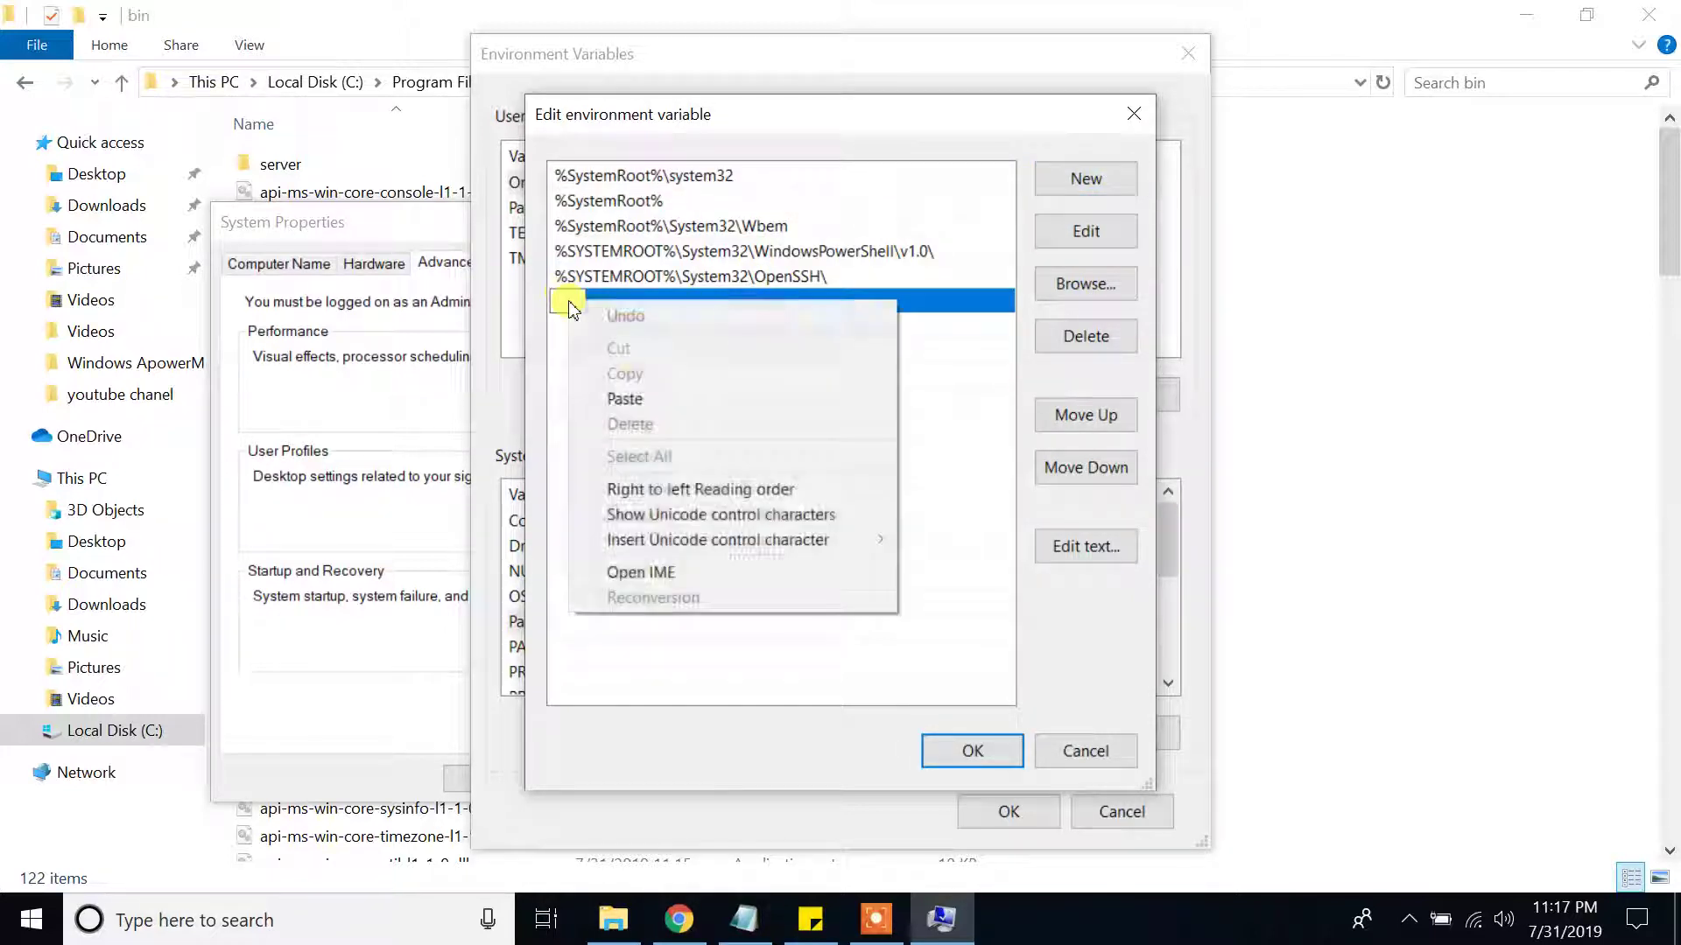
left_click(668, 397)
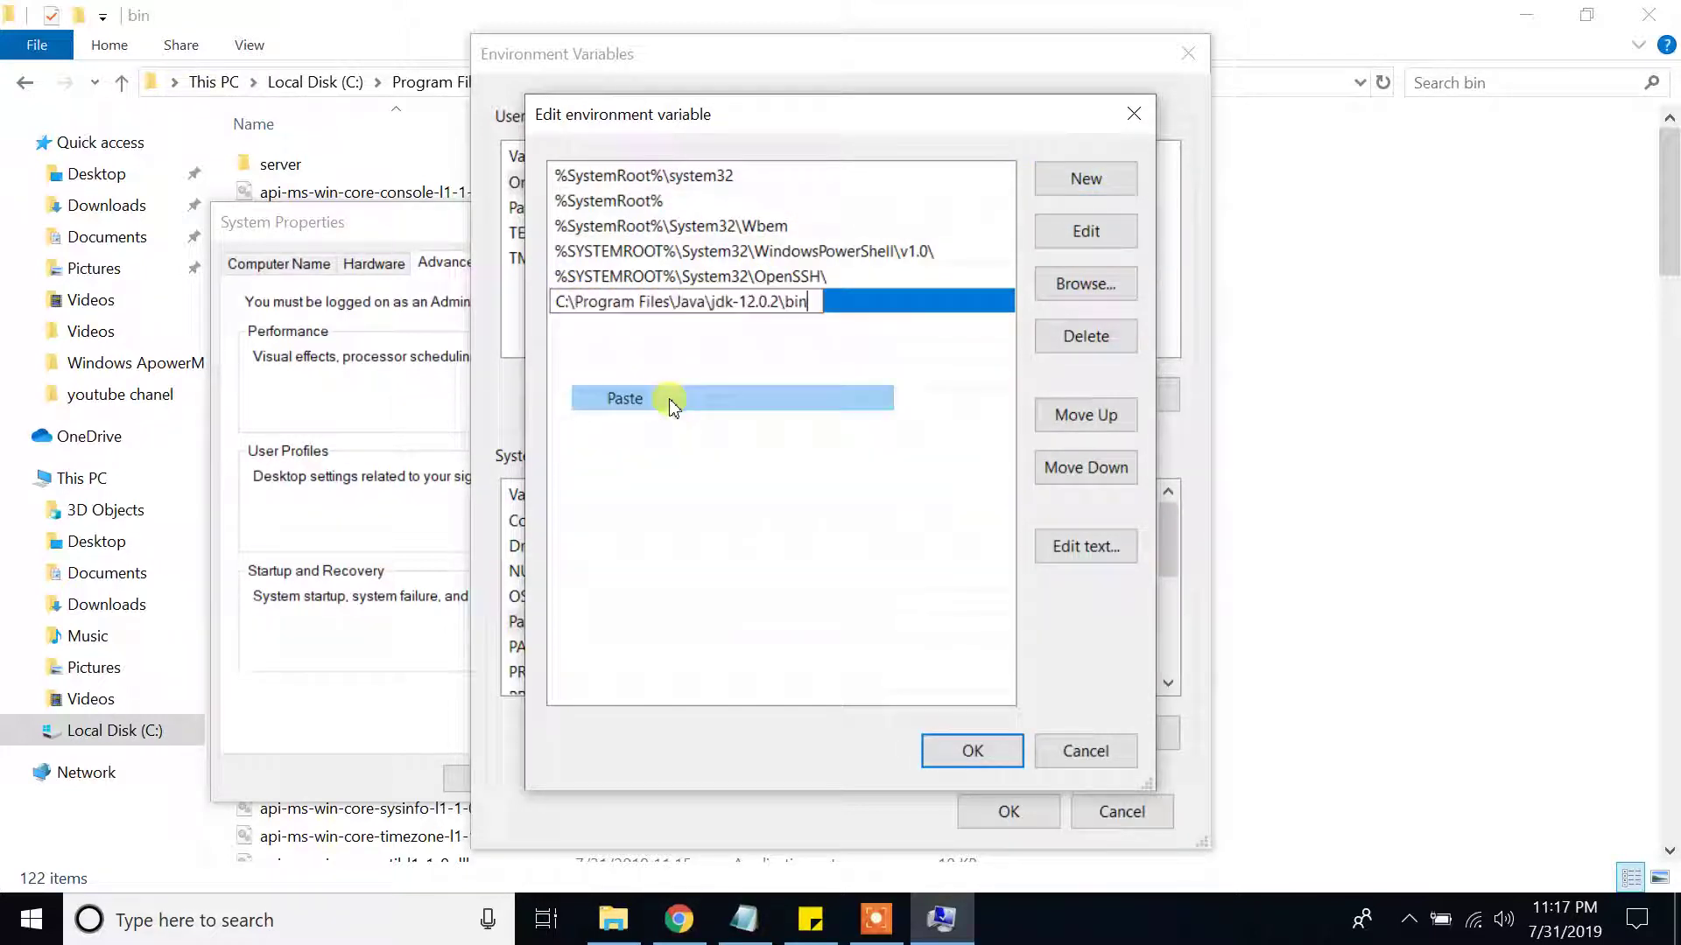
left_click(976, 750)
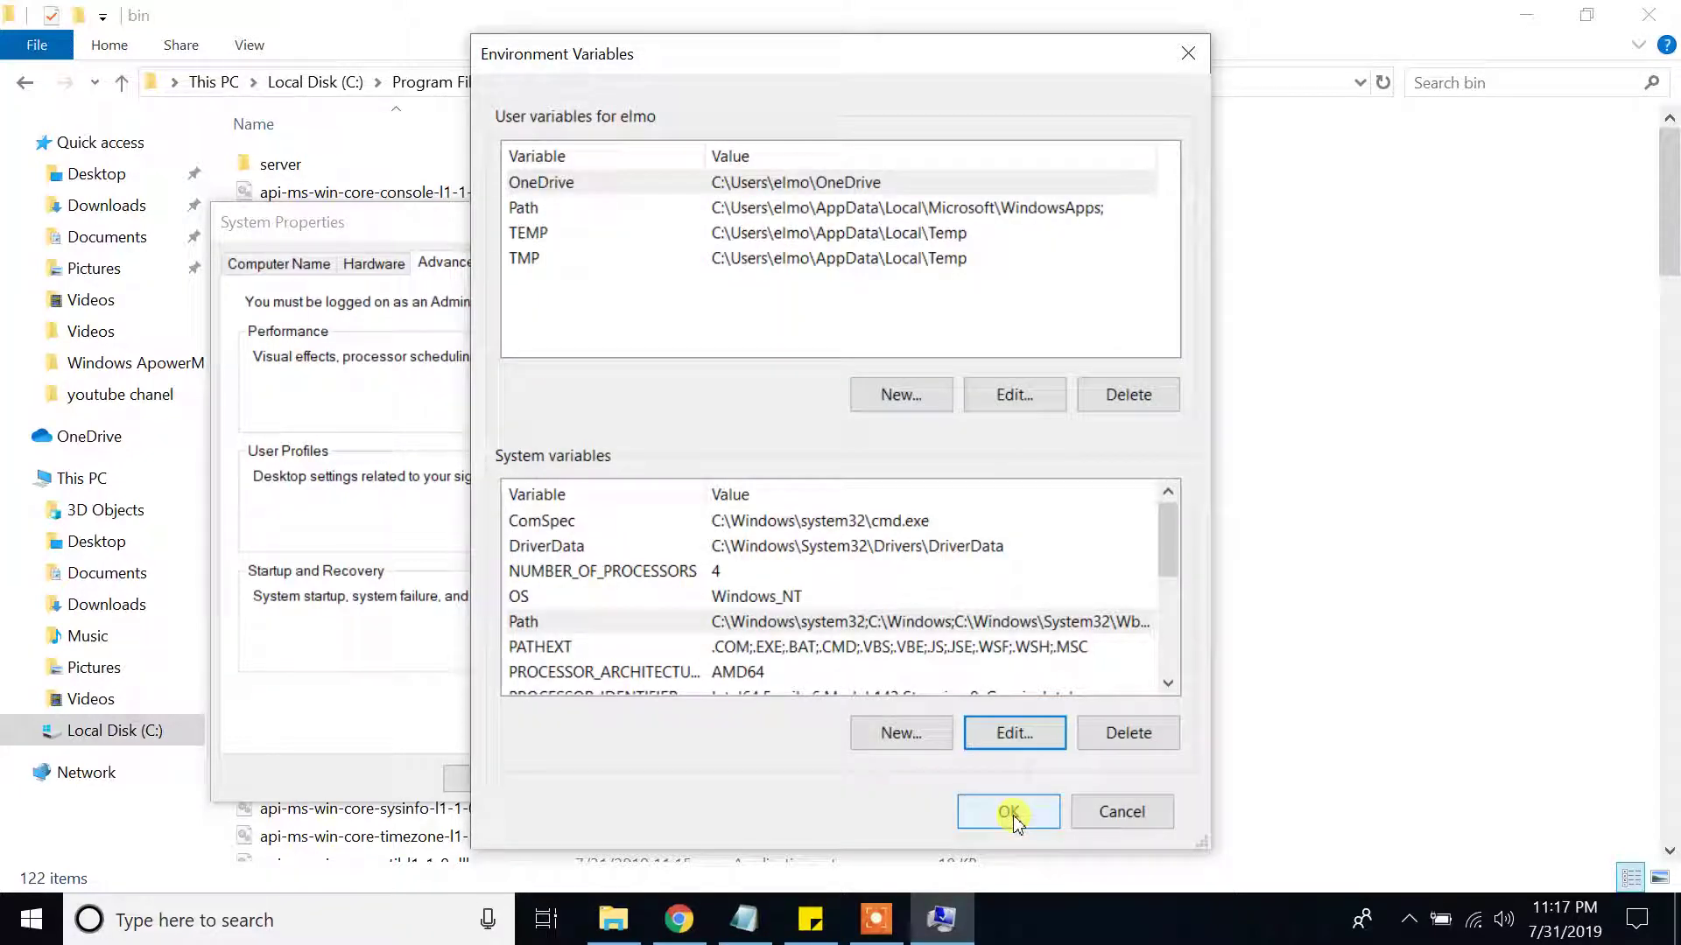
Confirm the environment variable changes, close the system properties and clear the open windows to show the desktop.
left_click(1009, 813)
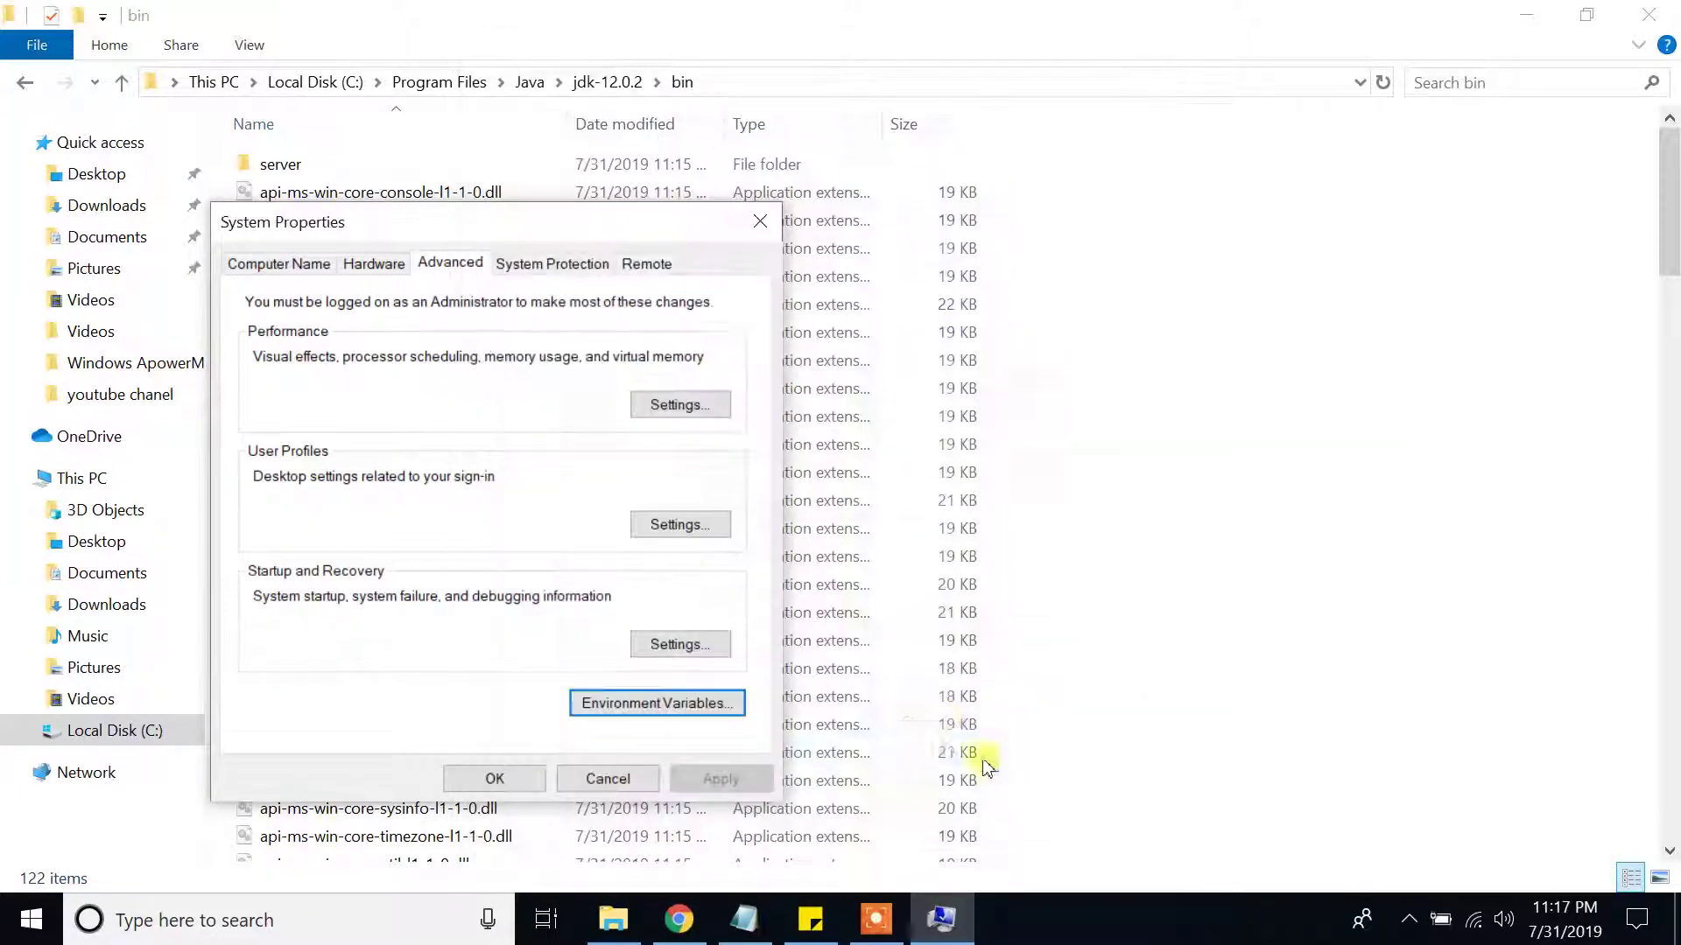
left_click(493, 777)
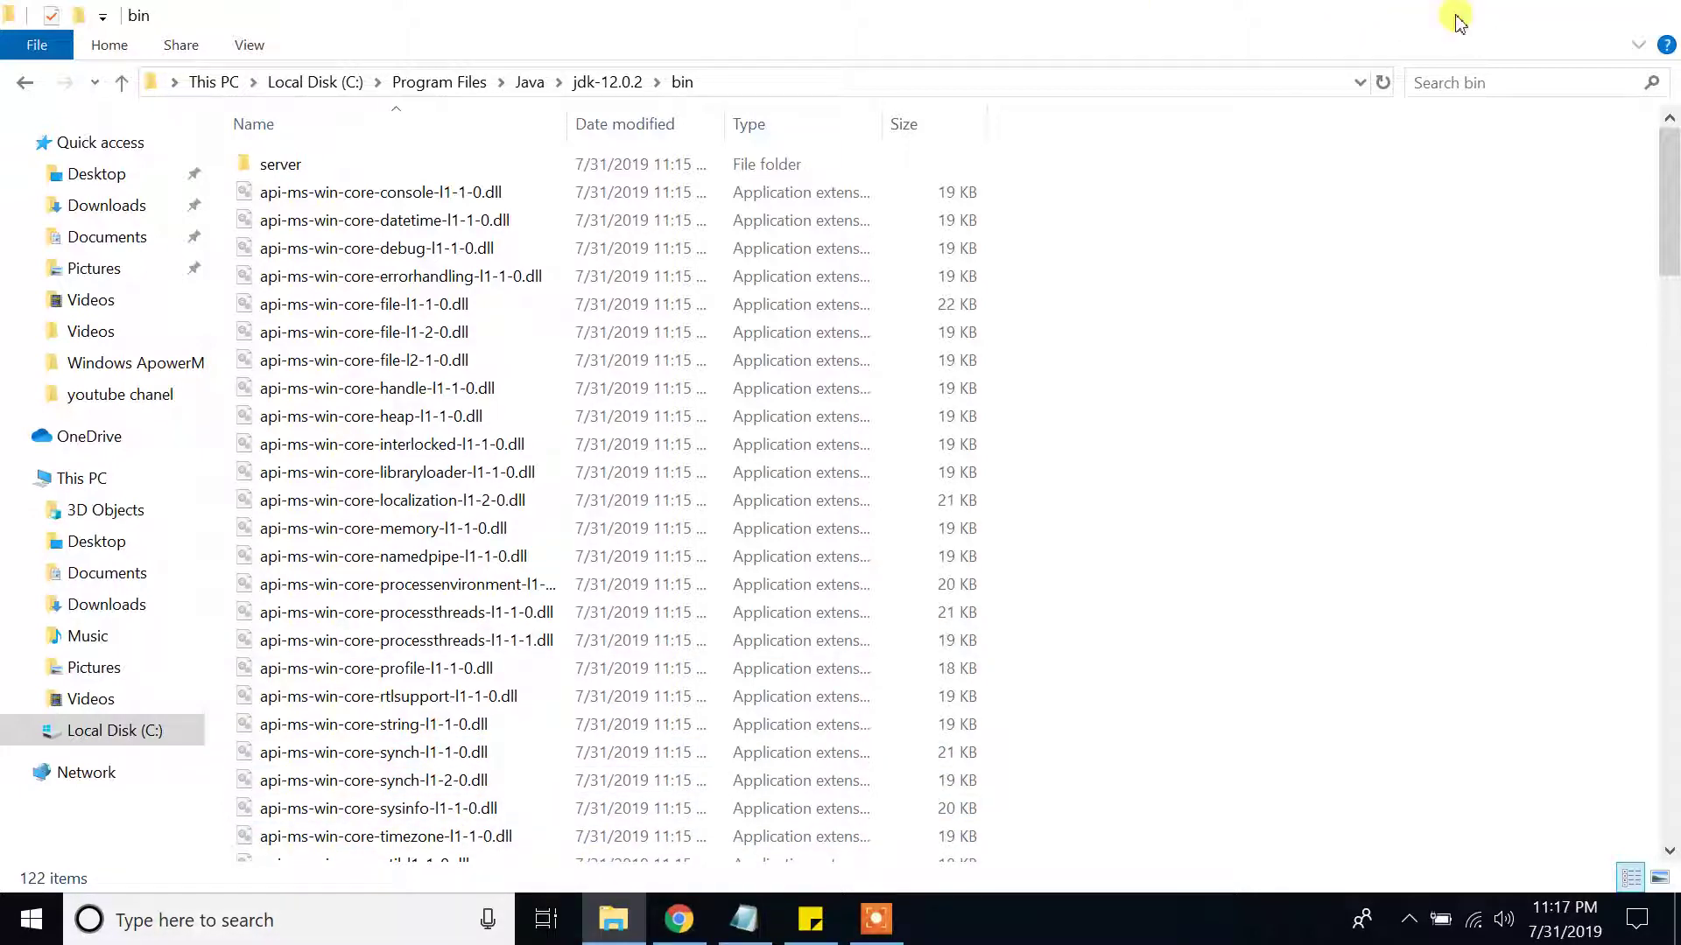
left_click(1526, 15)
key("super+d")
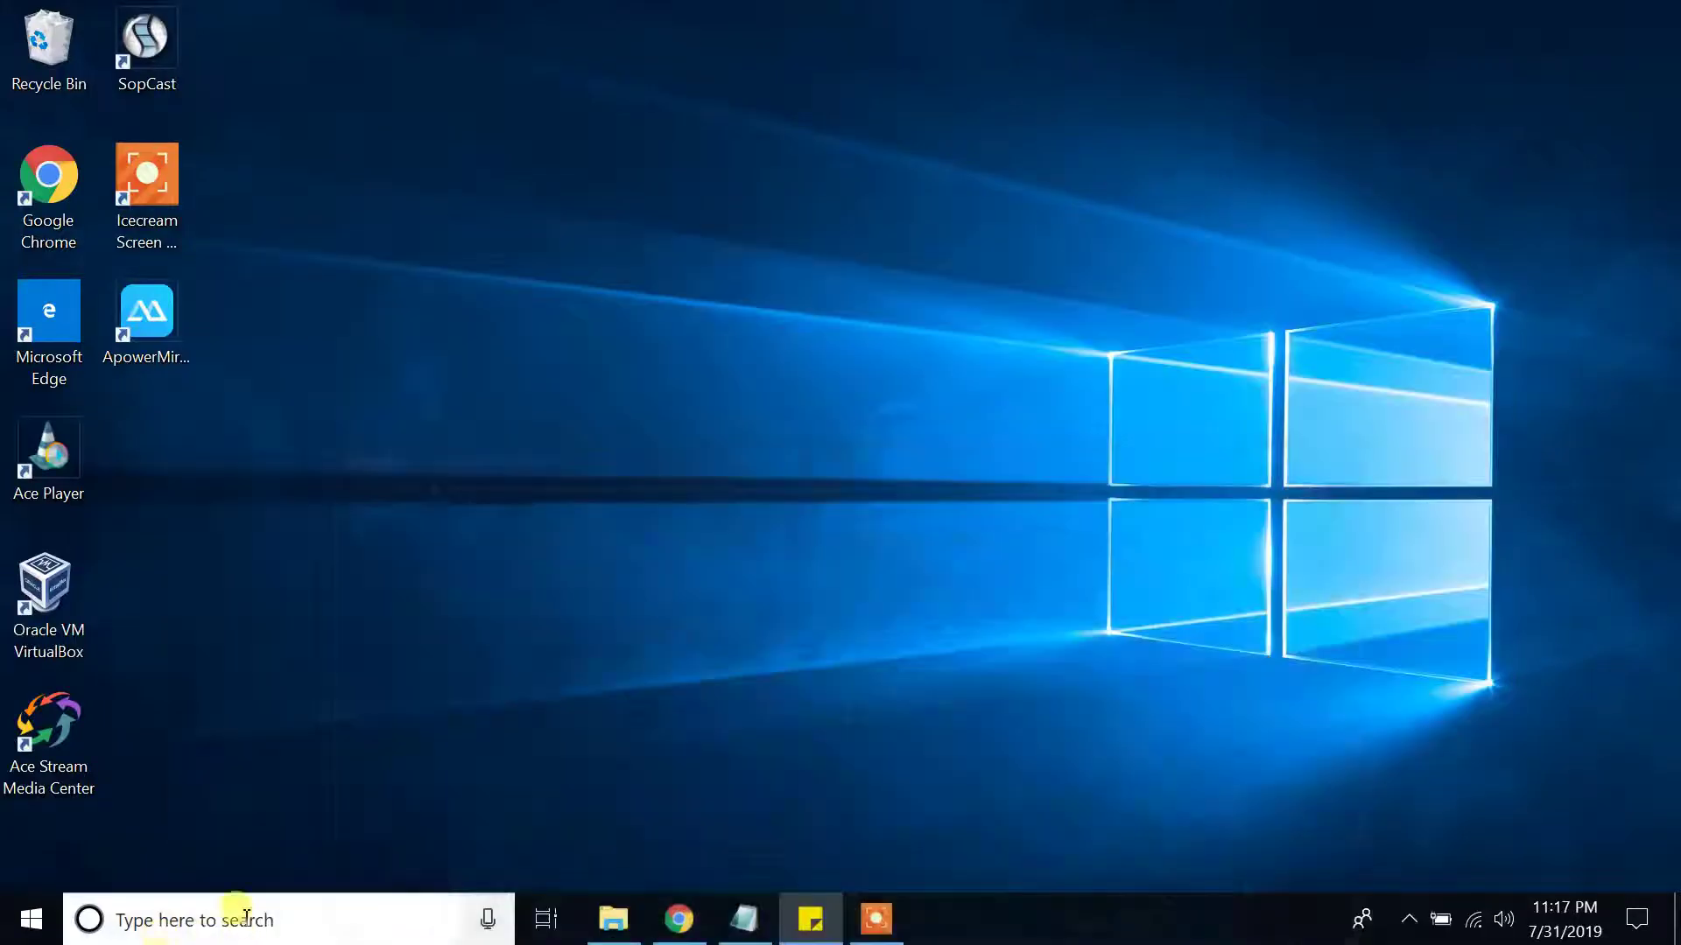
Open Command Prompt, run java -version to check the installed Java version, and close the window.
left_click(234, 916)
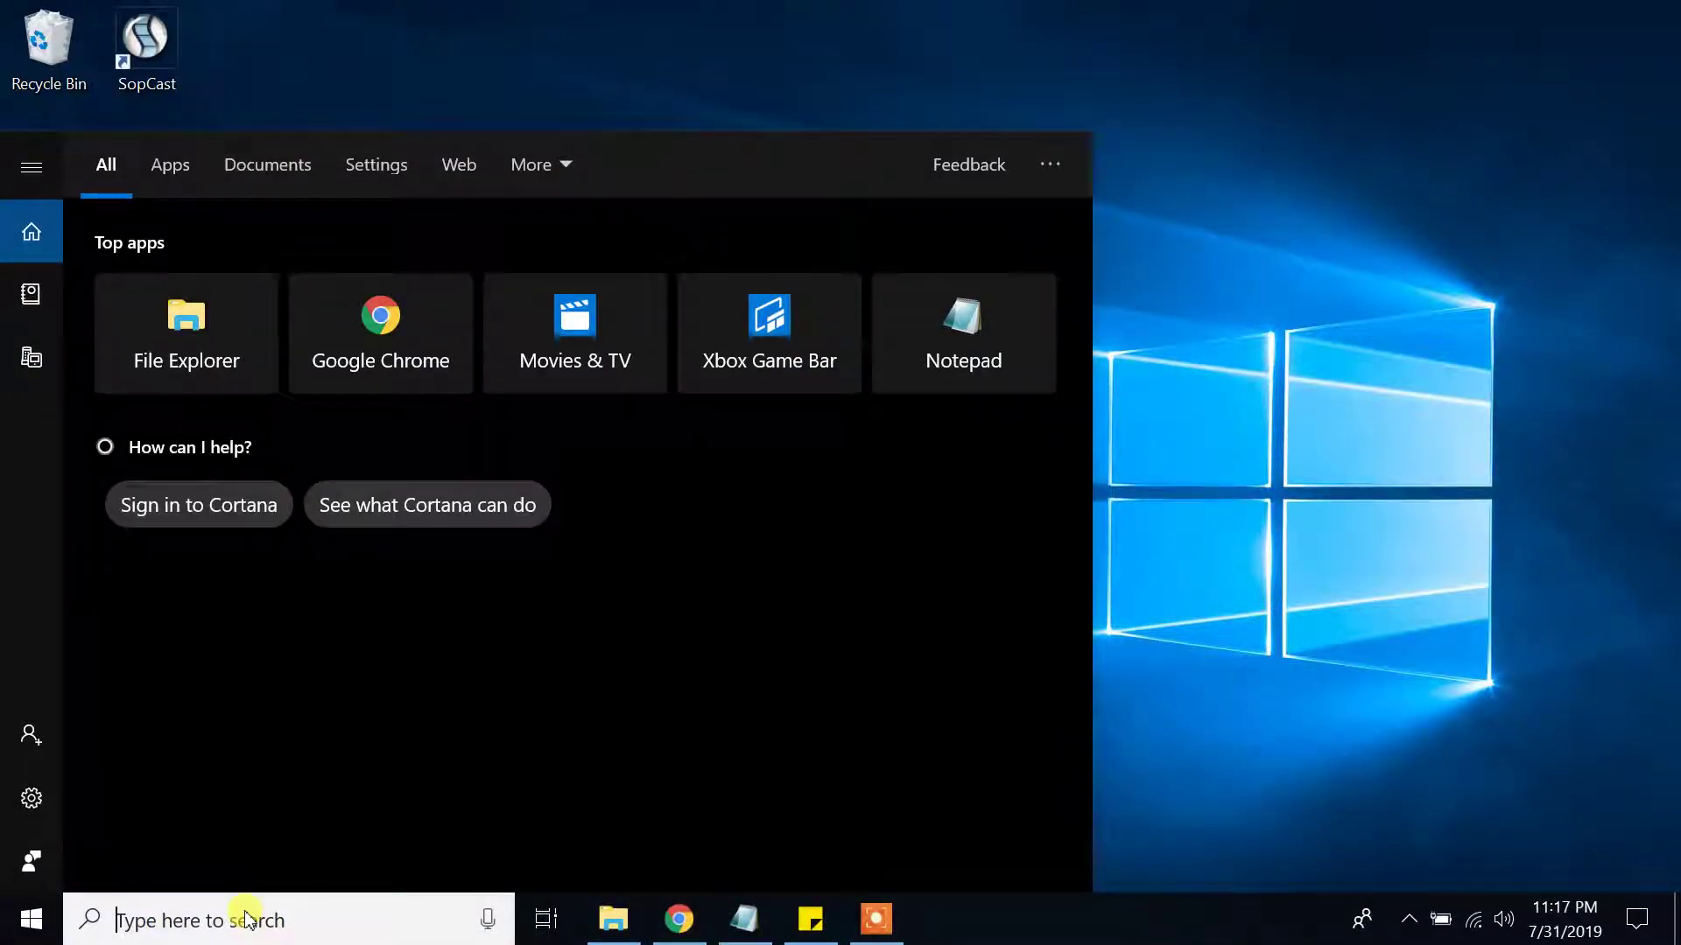
type("cmd")
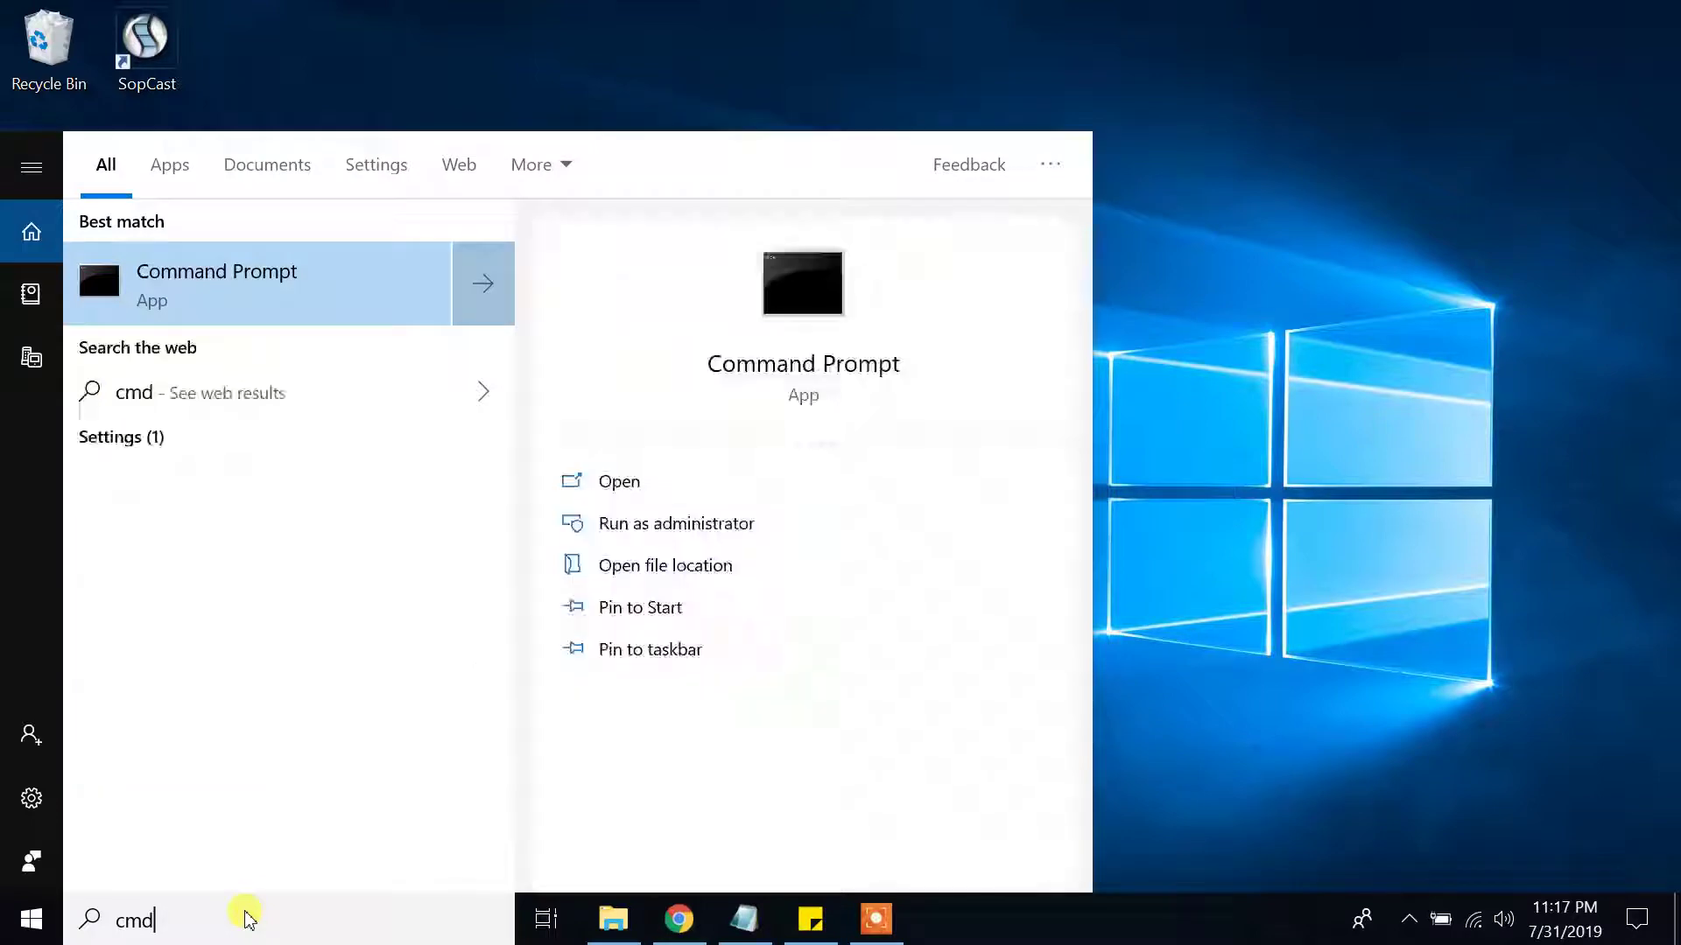
key("Return")
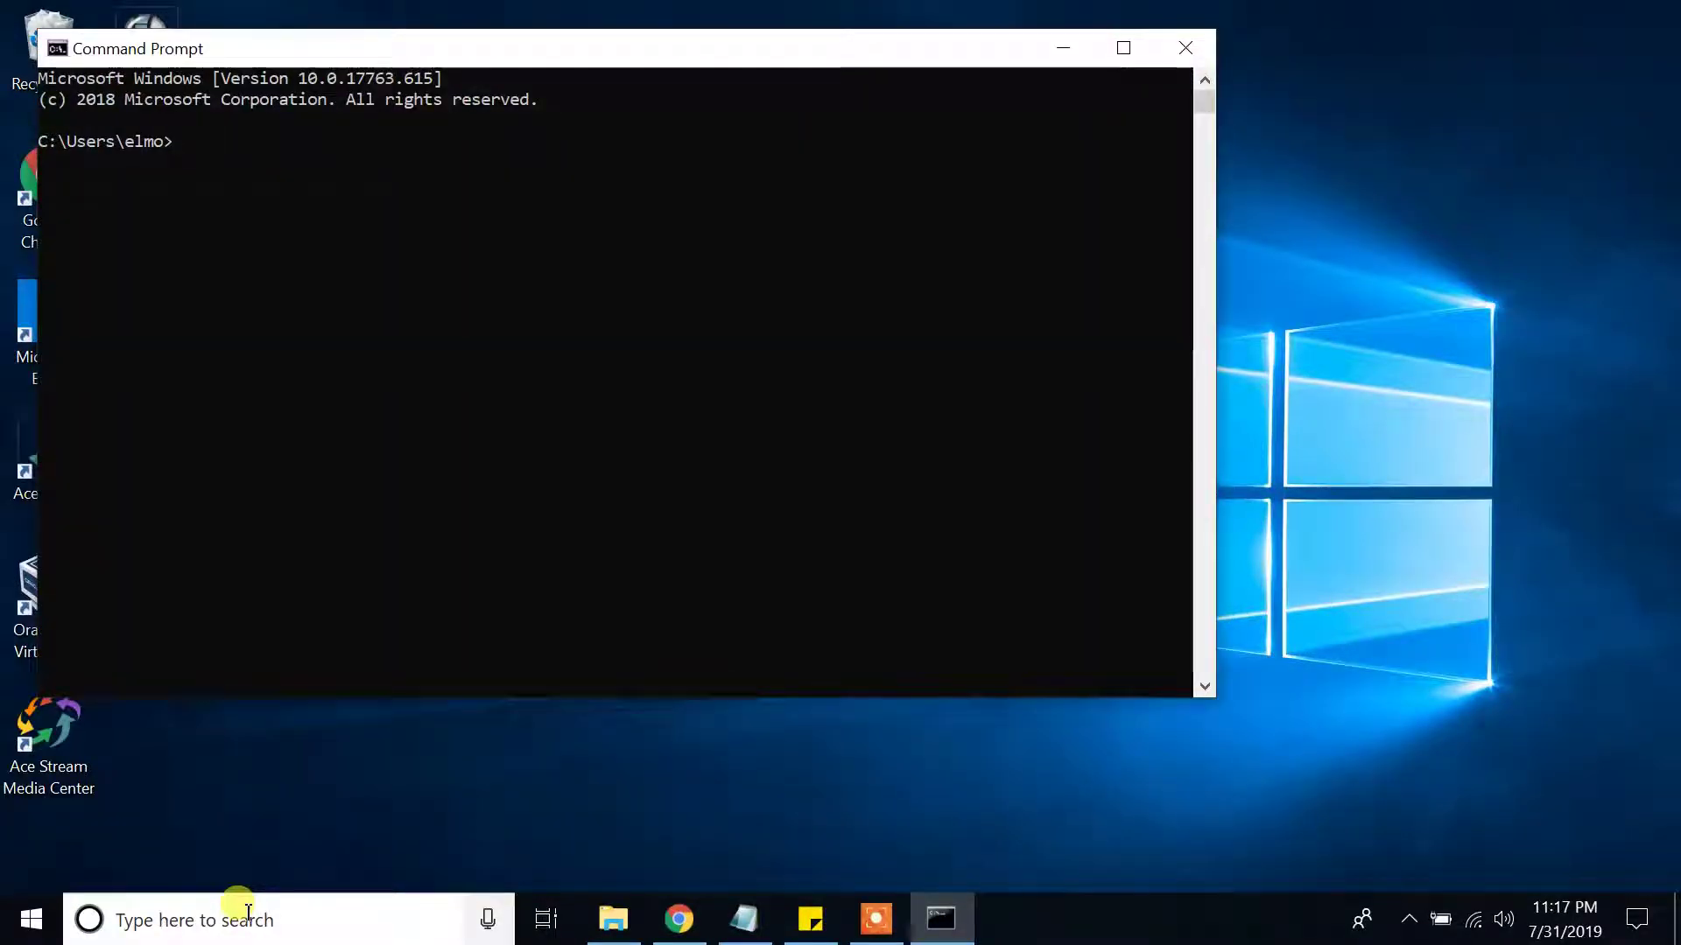
type("java -vers")
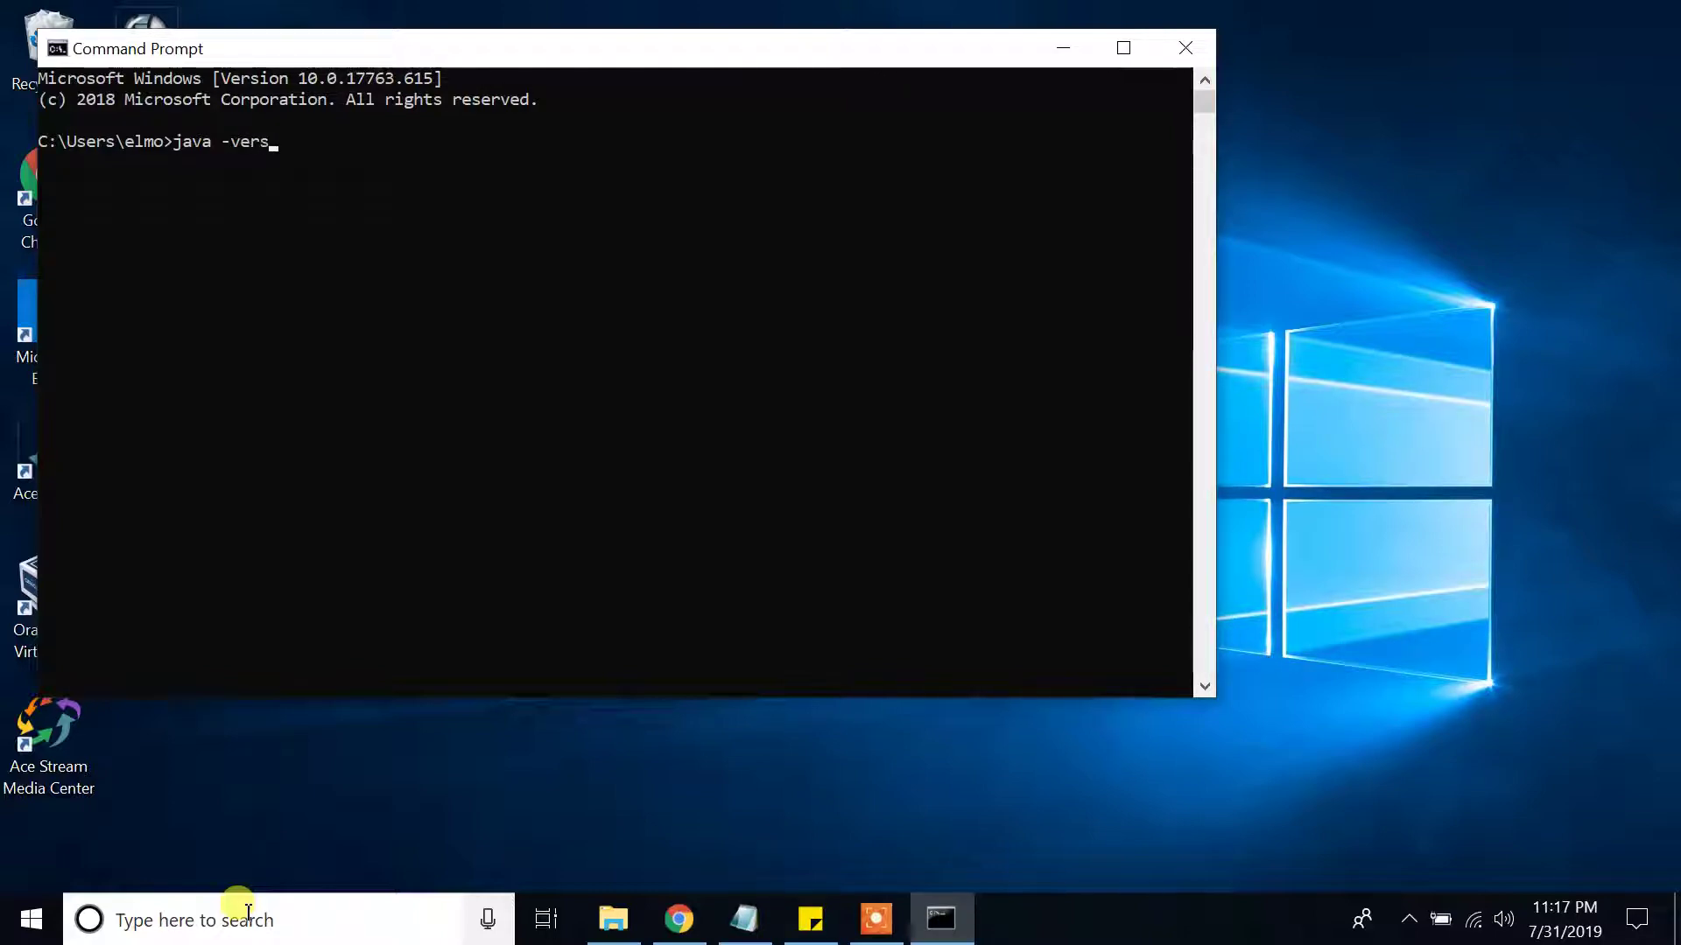
type("ion")
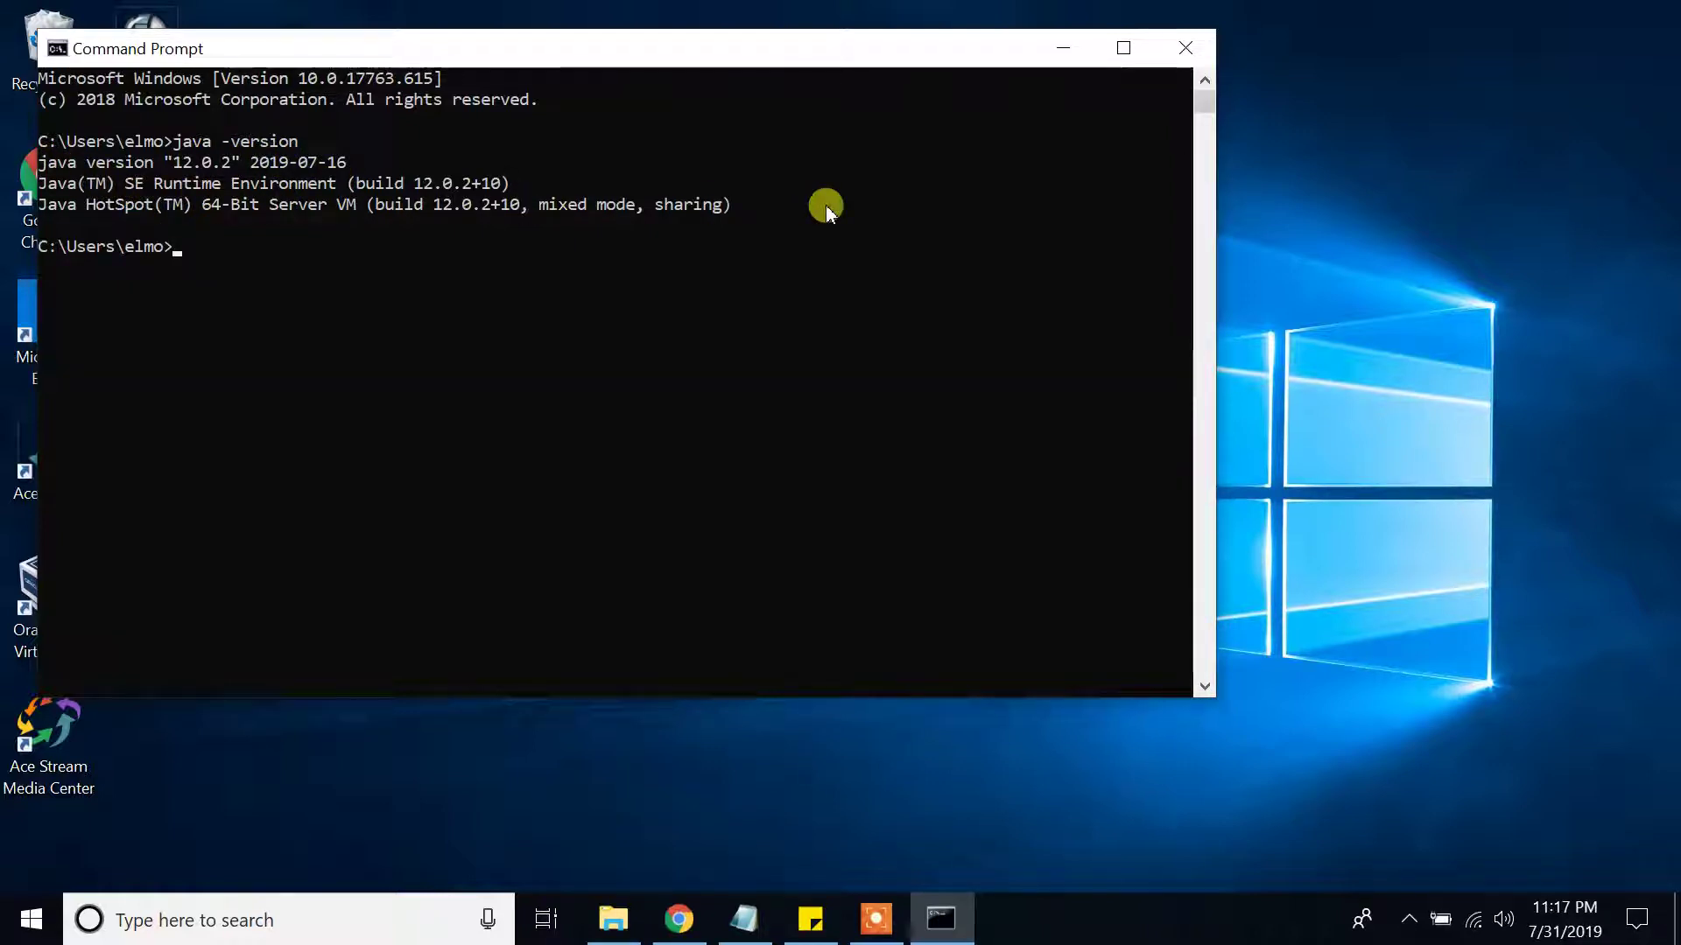
key("alt+Tab")
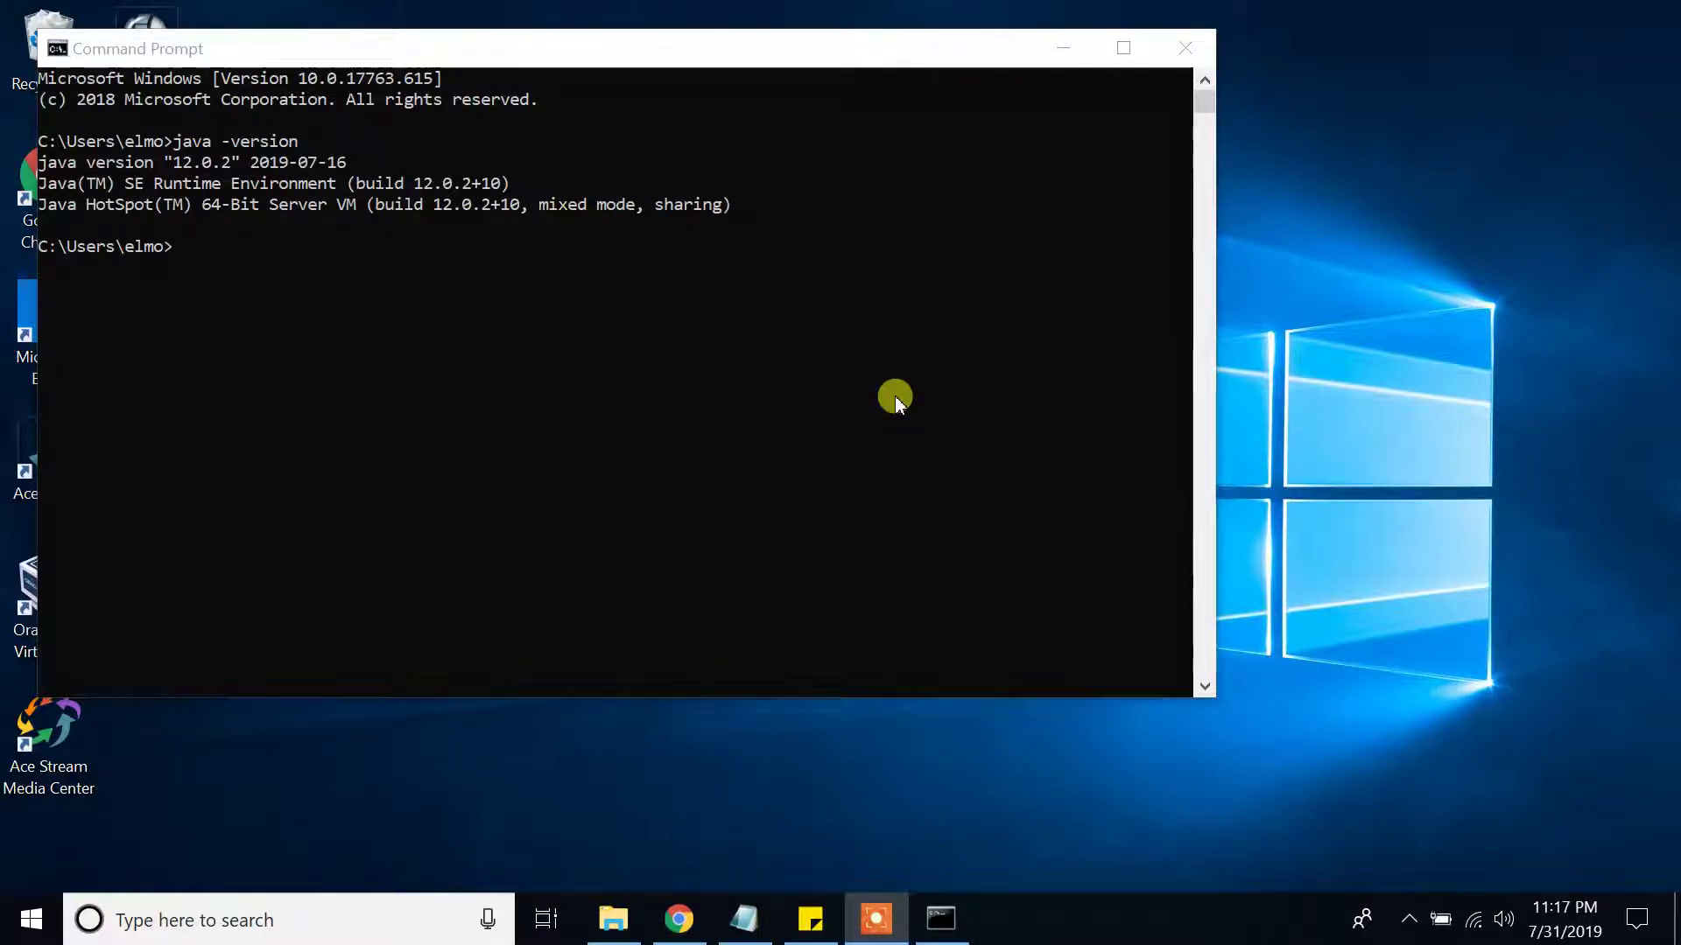
left_click(1189, 49)
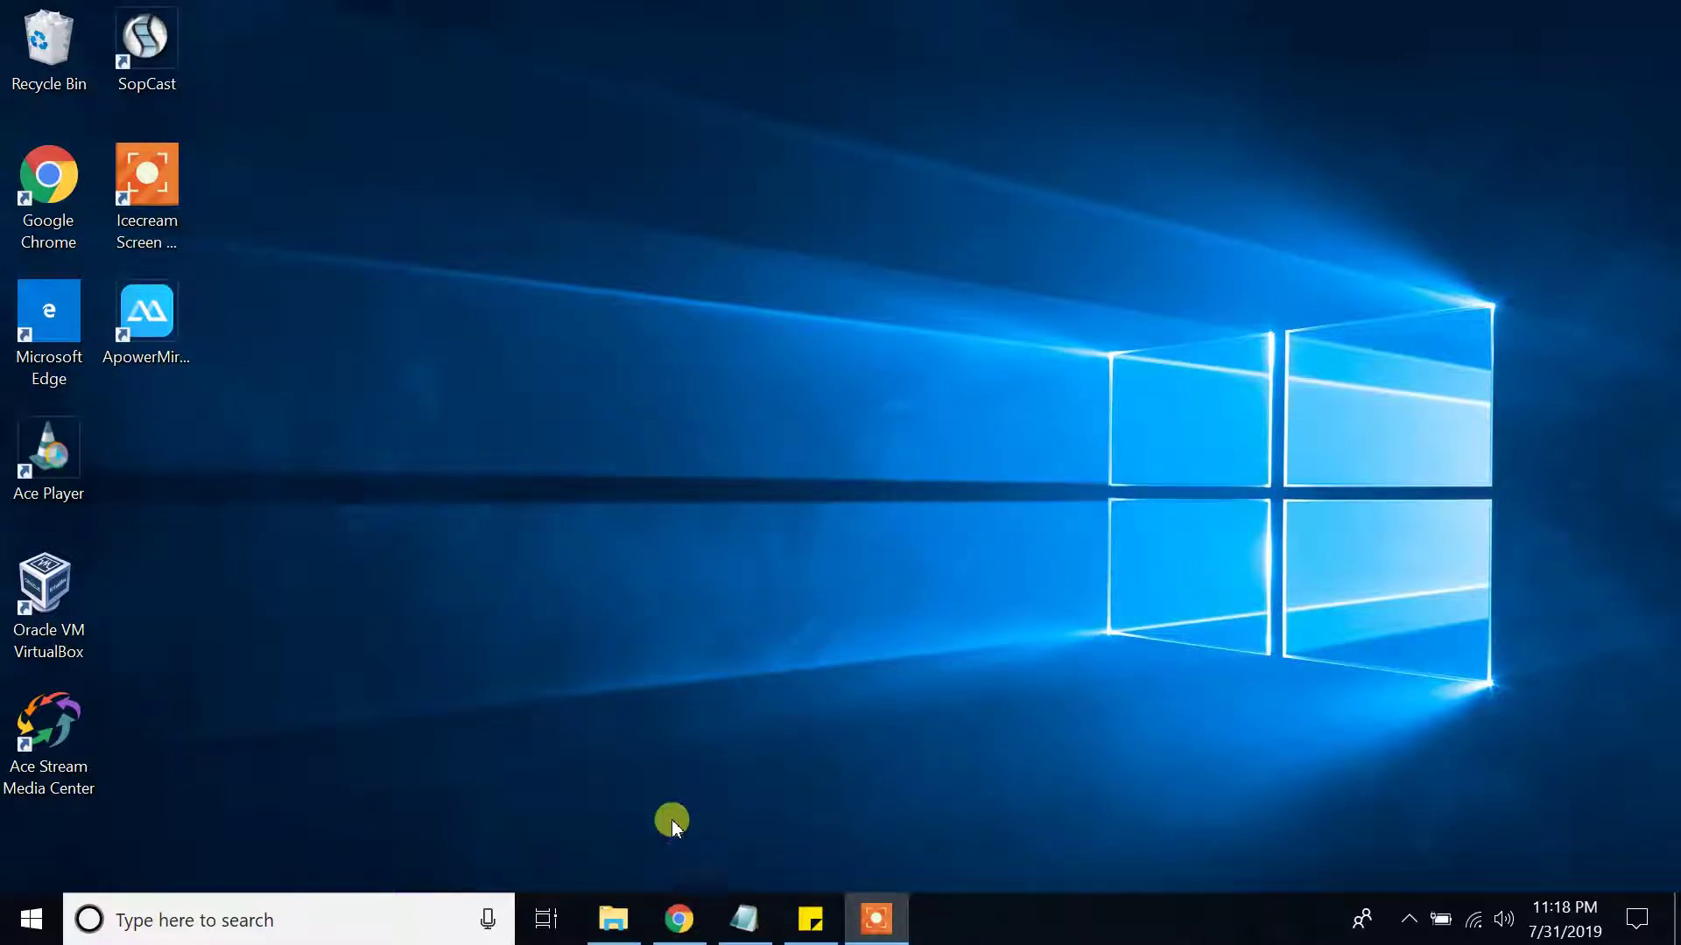
Switch to Chrome, return to the Google results, search for "maven apache org" and open the maven.apache.org site.
mouse_move(680, 924)
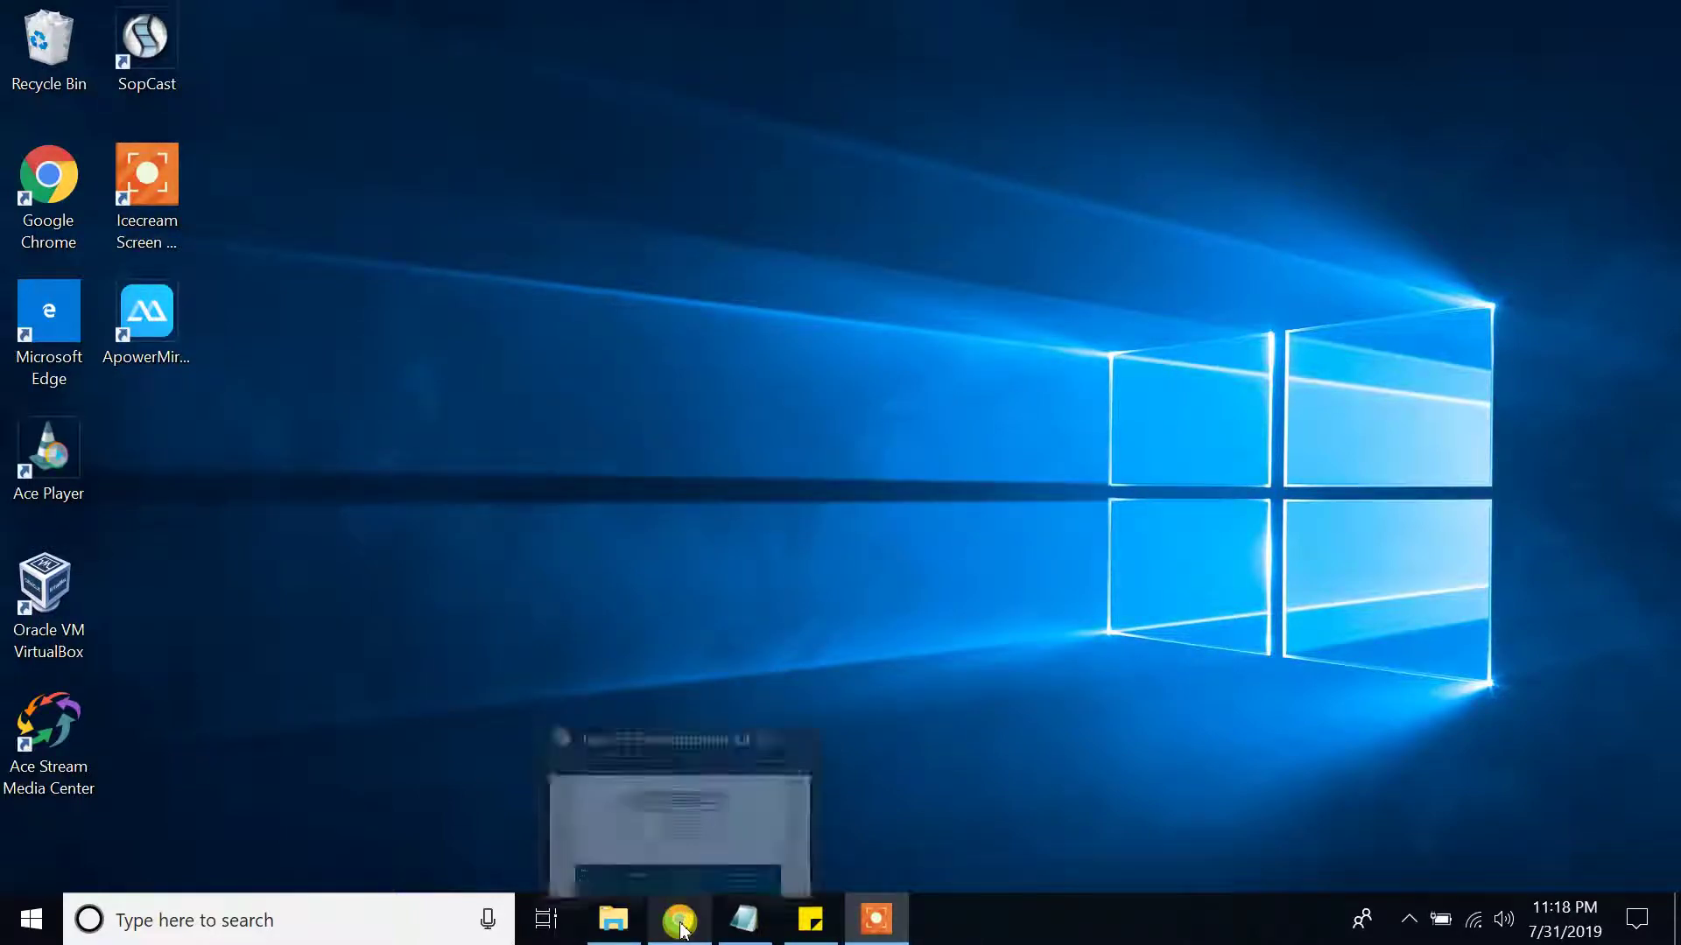
left_click(694, 853)
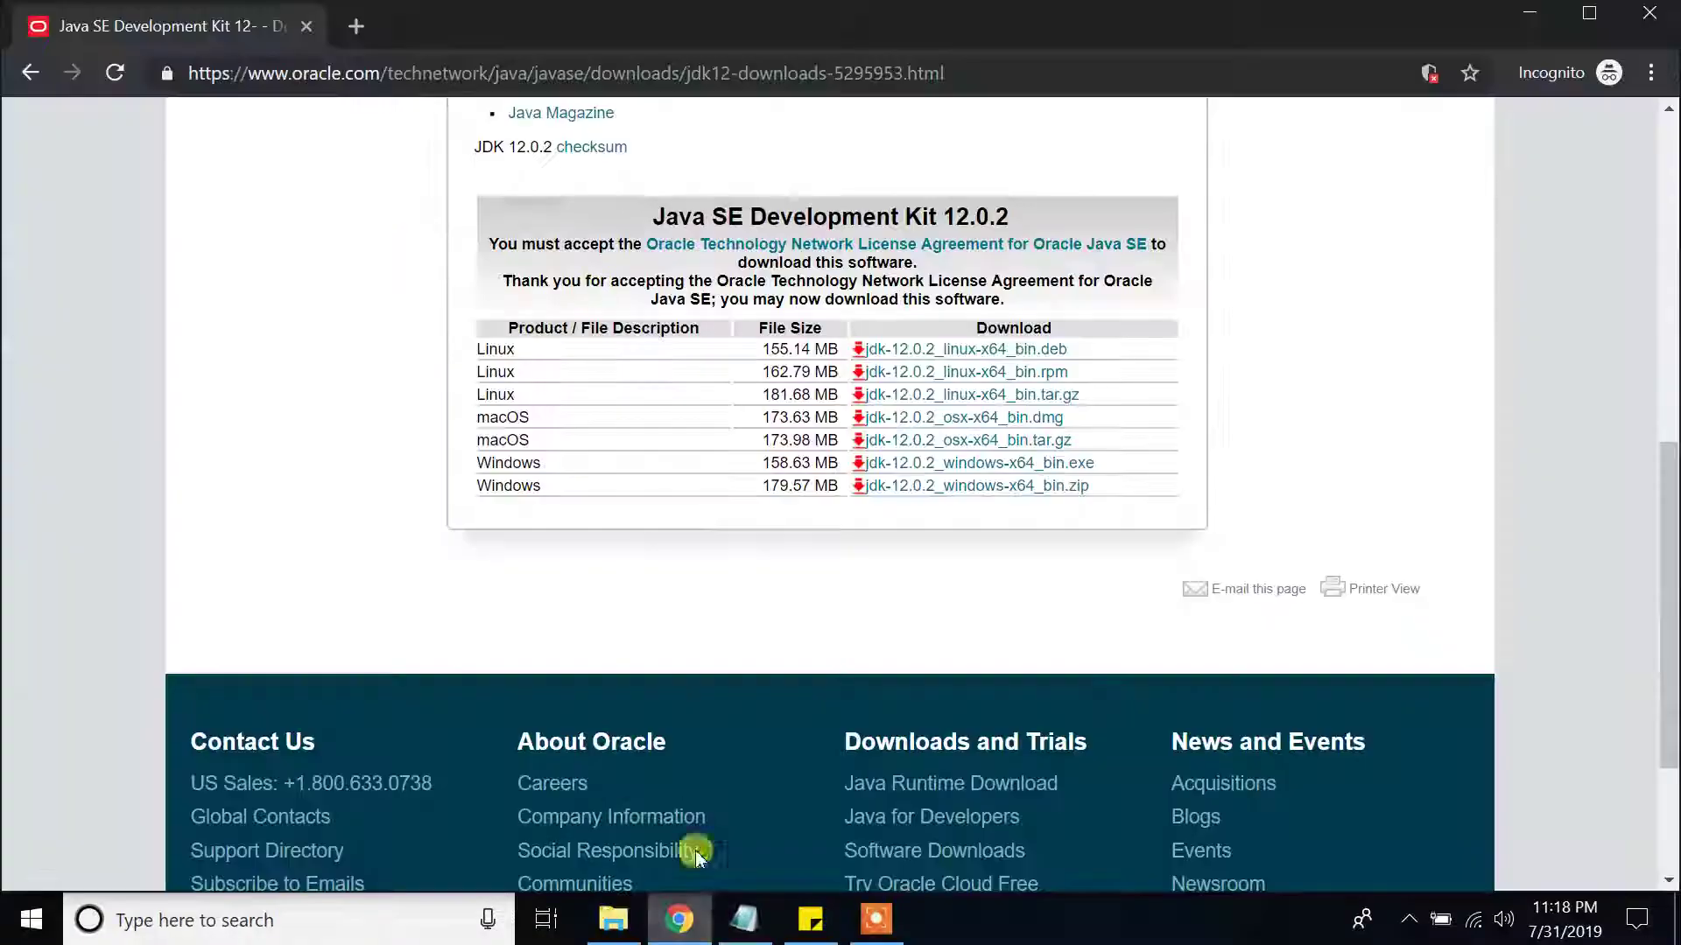
double_click(20, 70)
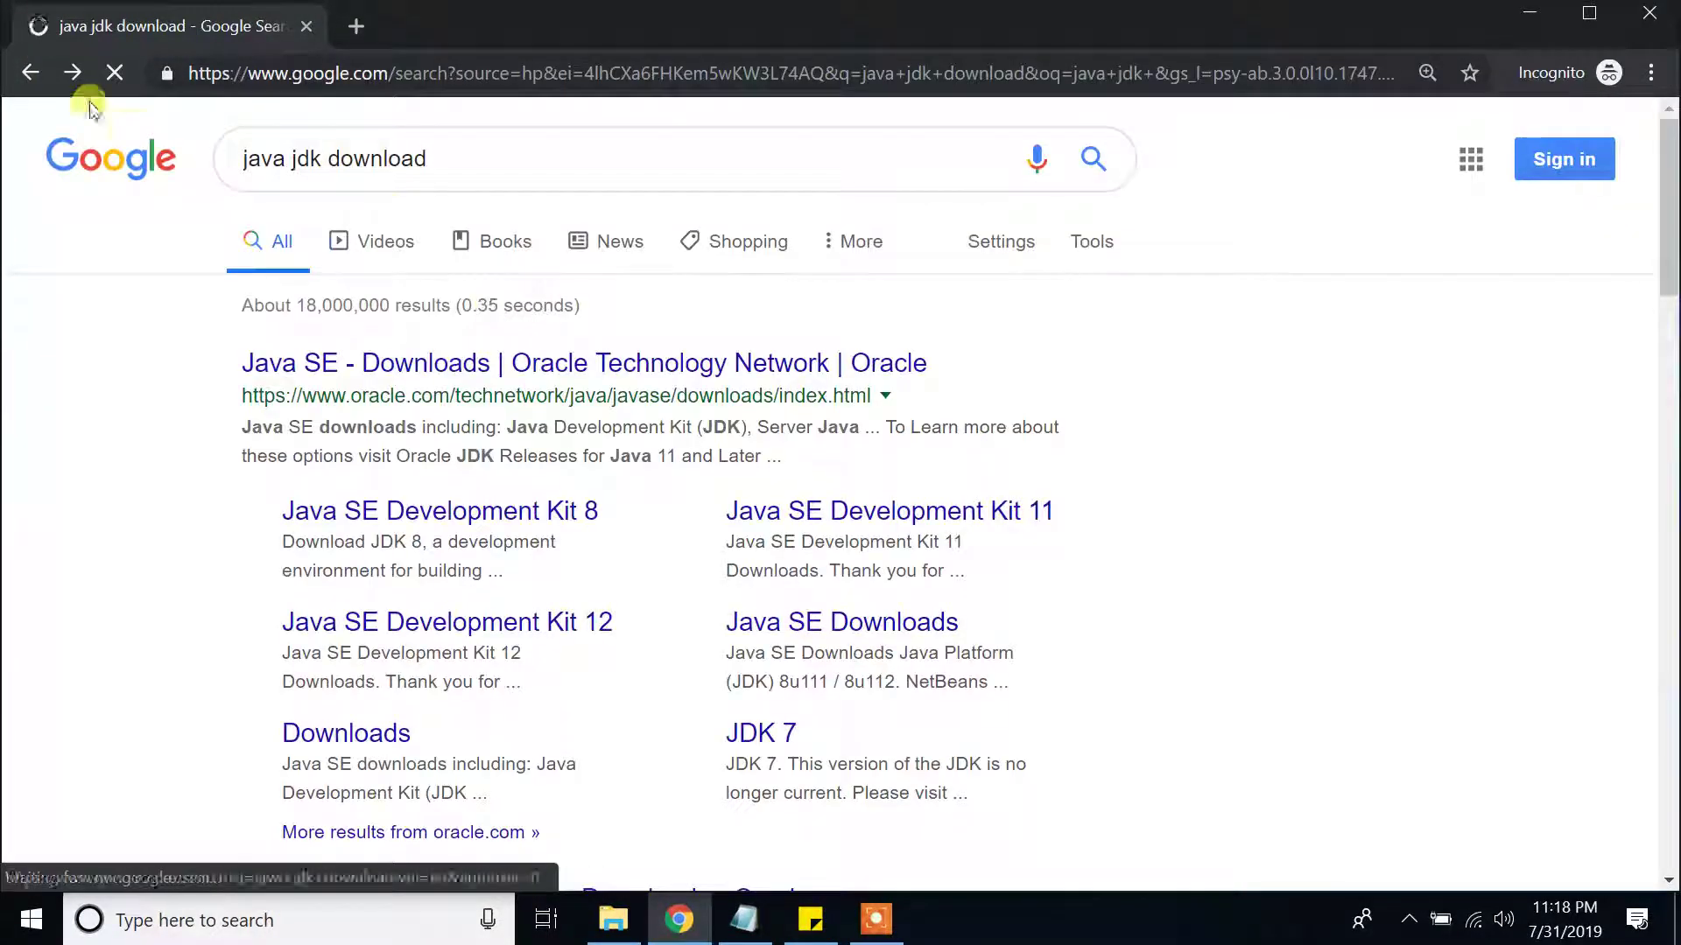
triple_click(487, 147)
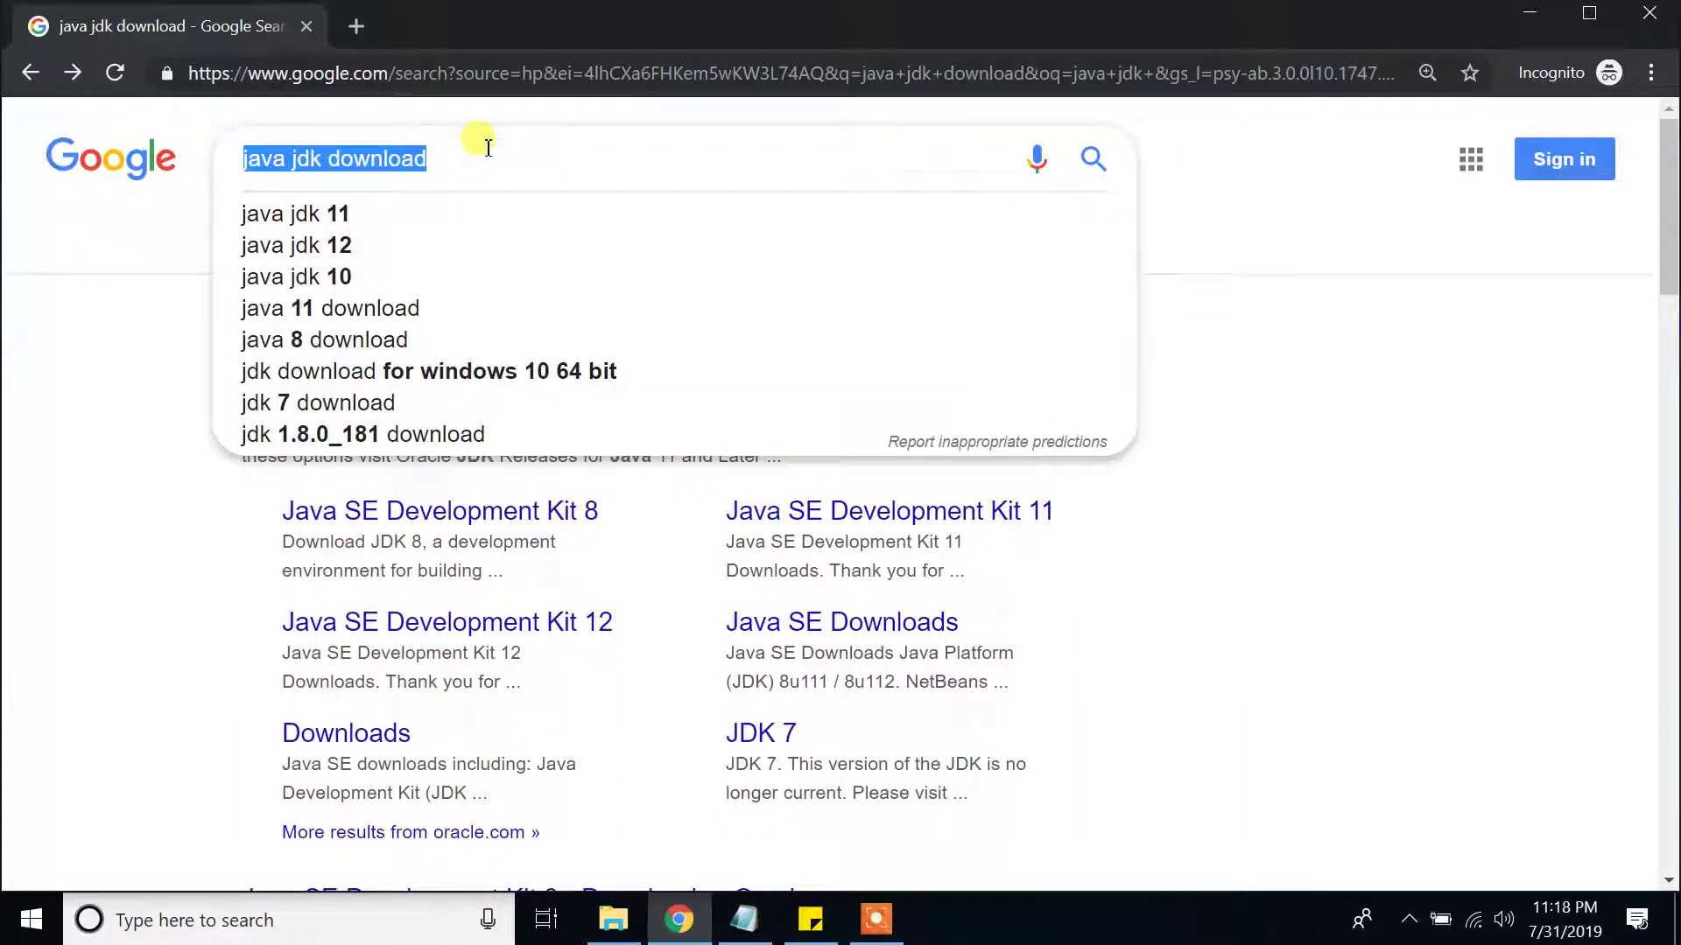
type("maven a")
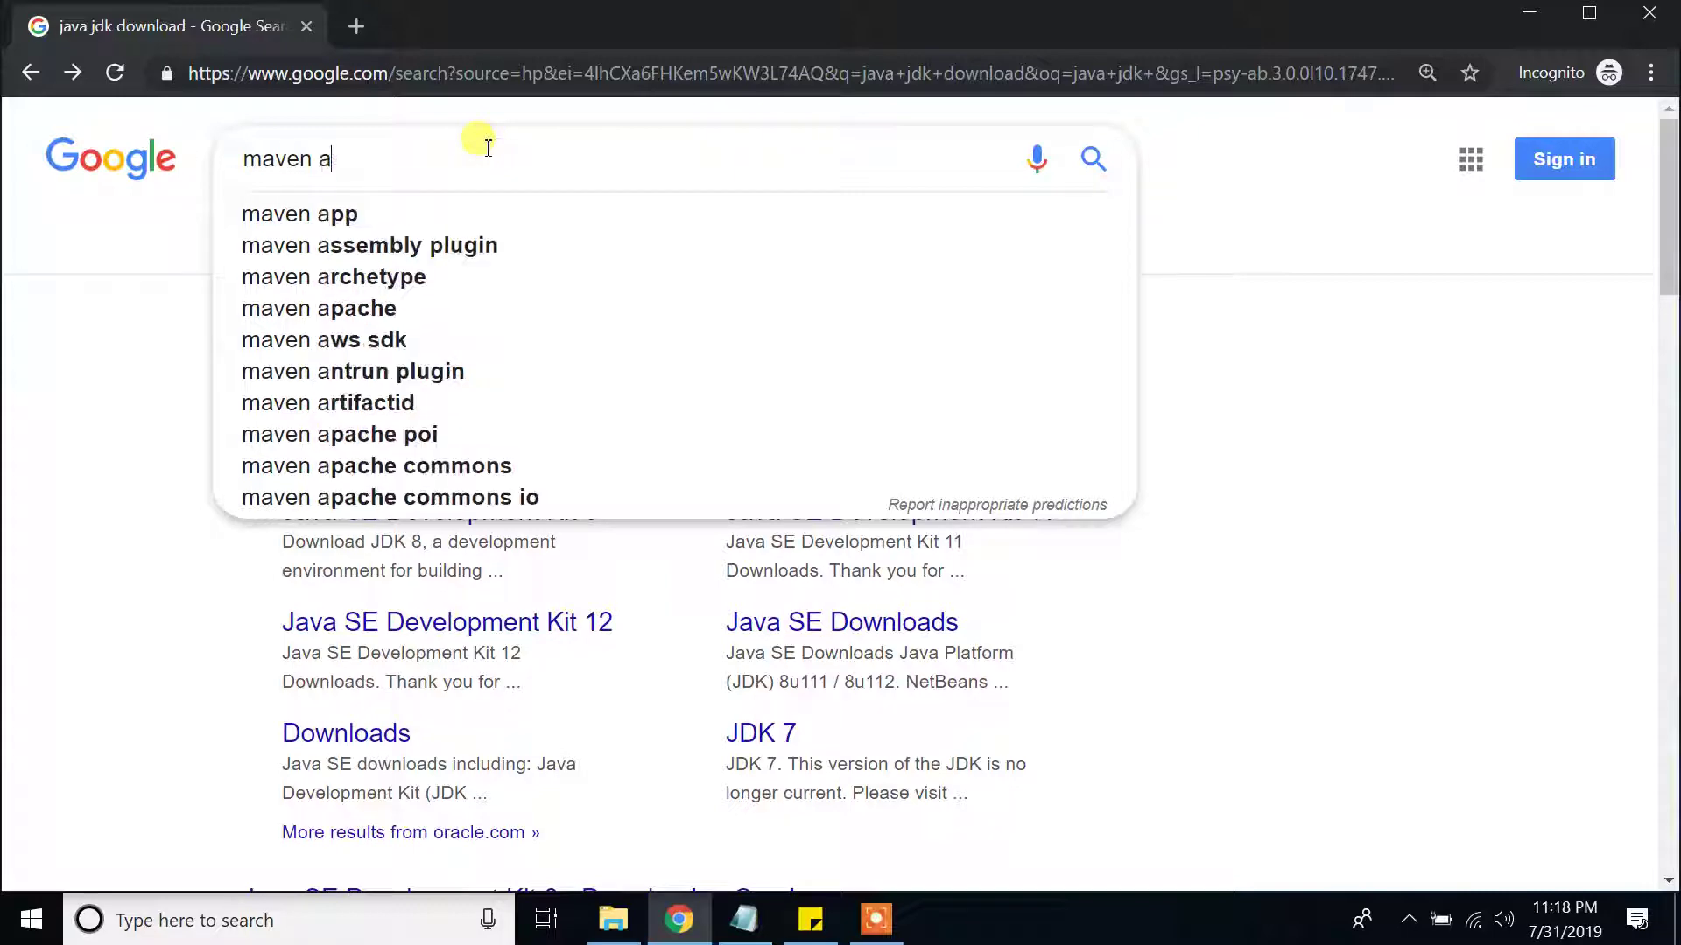
type("pache or")
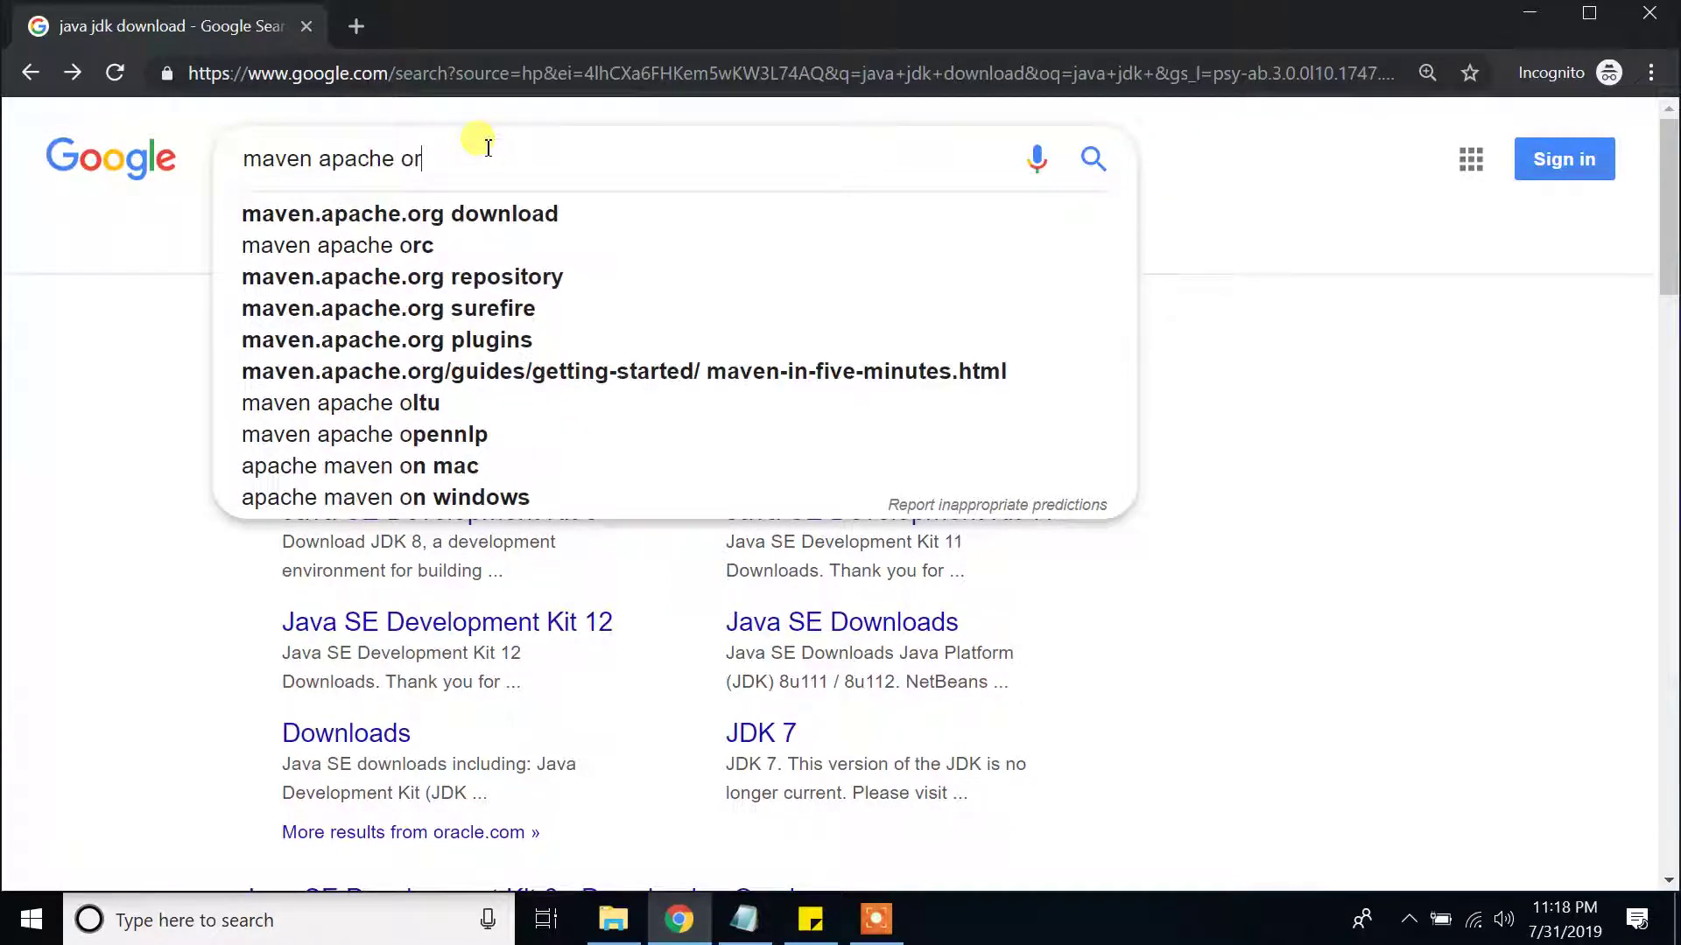
type("g")
key("Return")
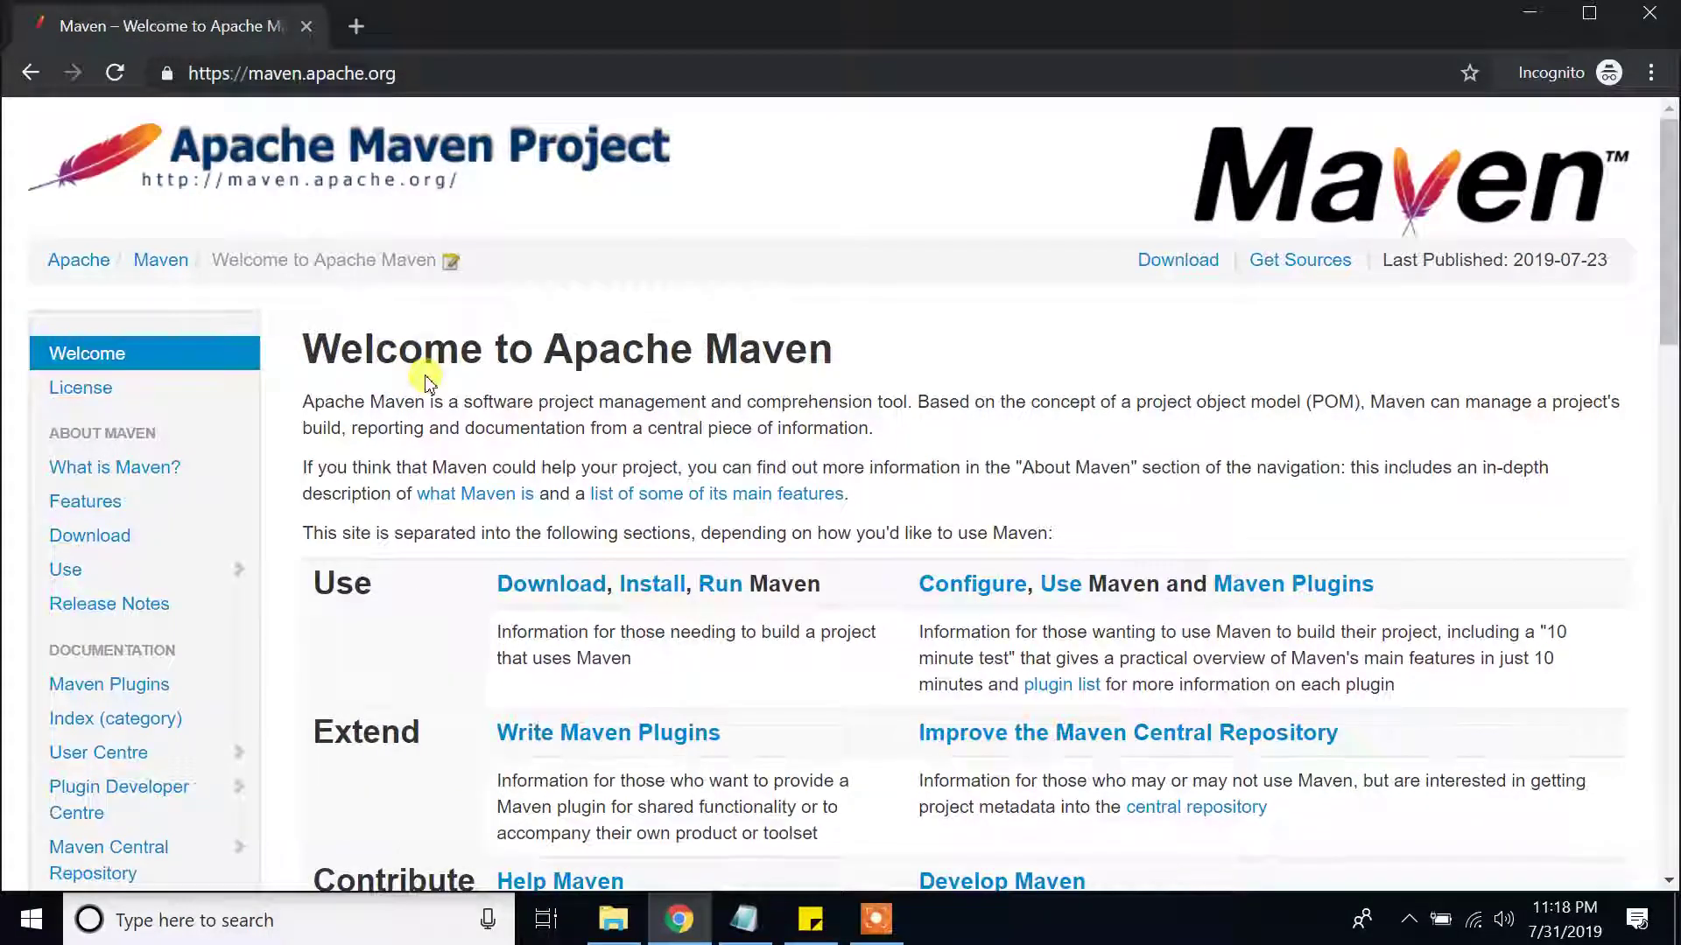
Go to the Maven download page and download the binary zip archive apache-maven-3.6.1-bin.zip.
scroll(426, 383, "down", 1)
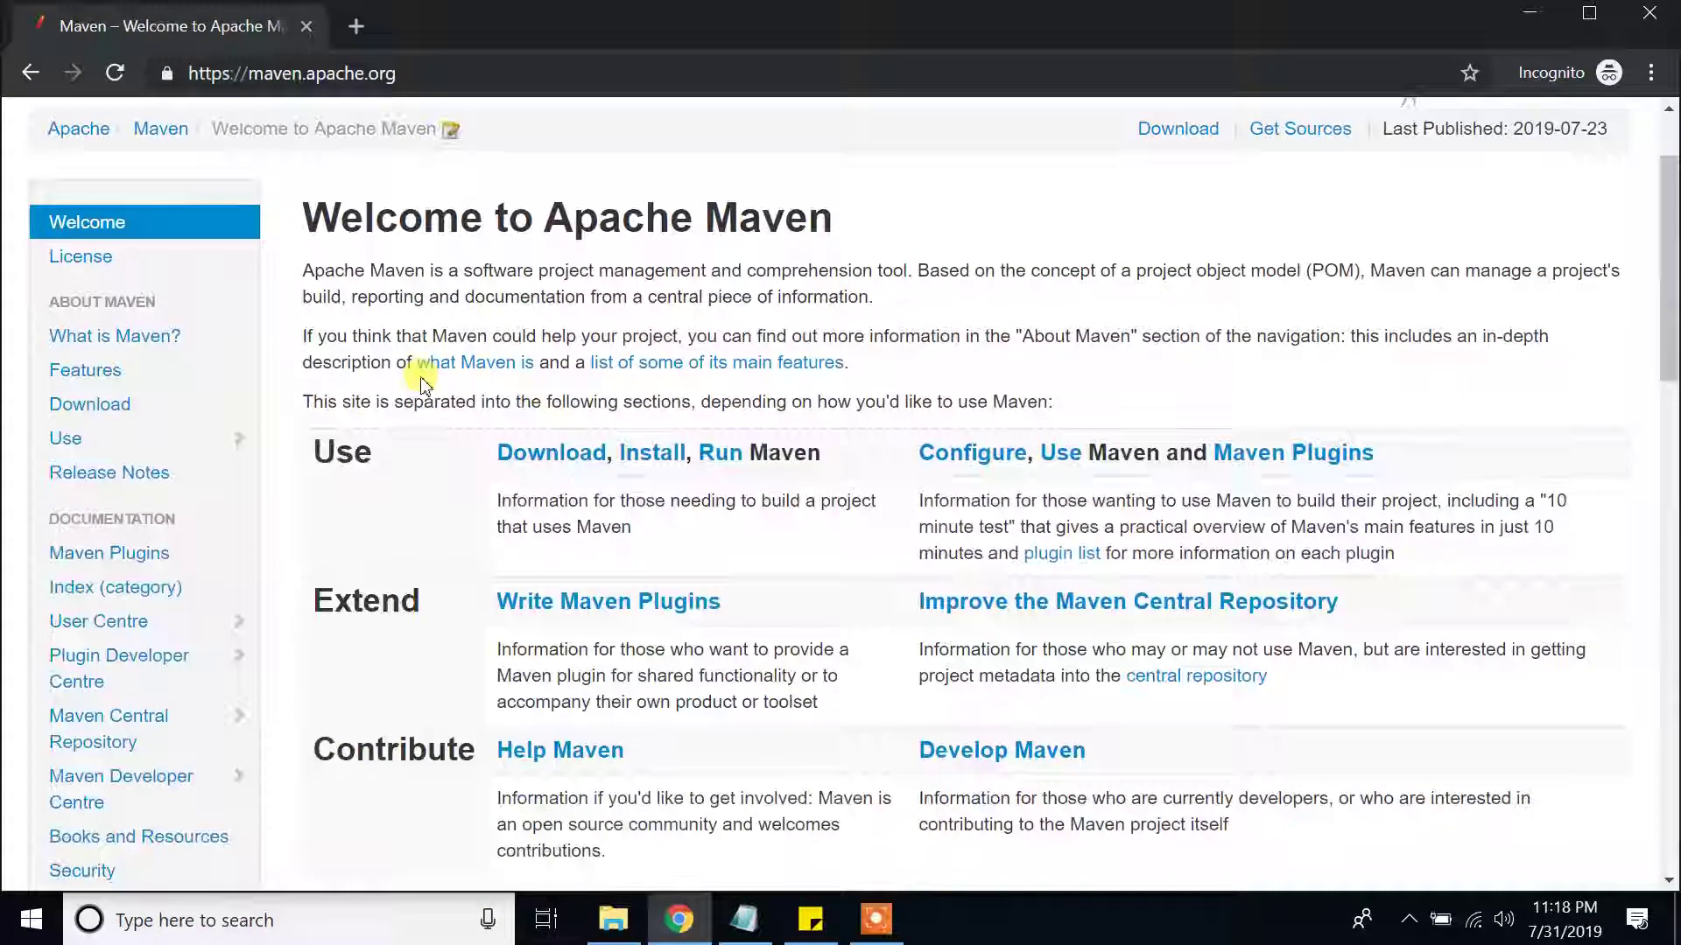
left_click(72, 410)
scroll(537, 351, "down", 1)
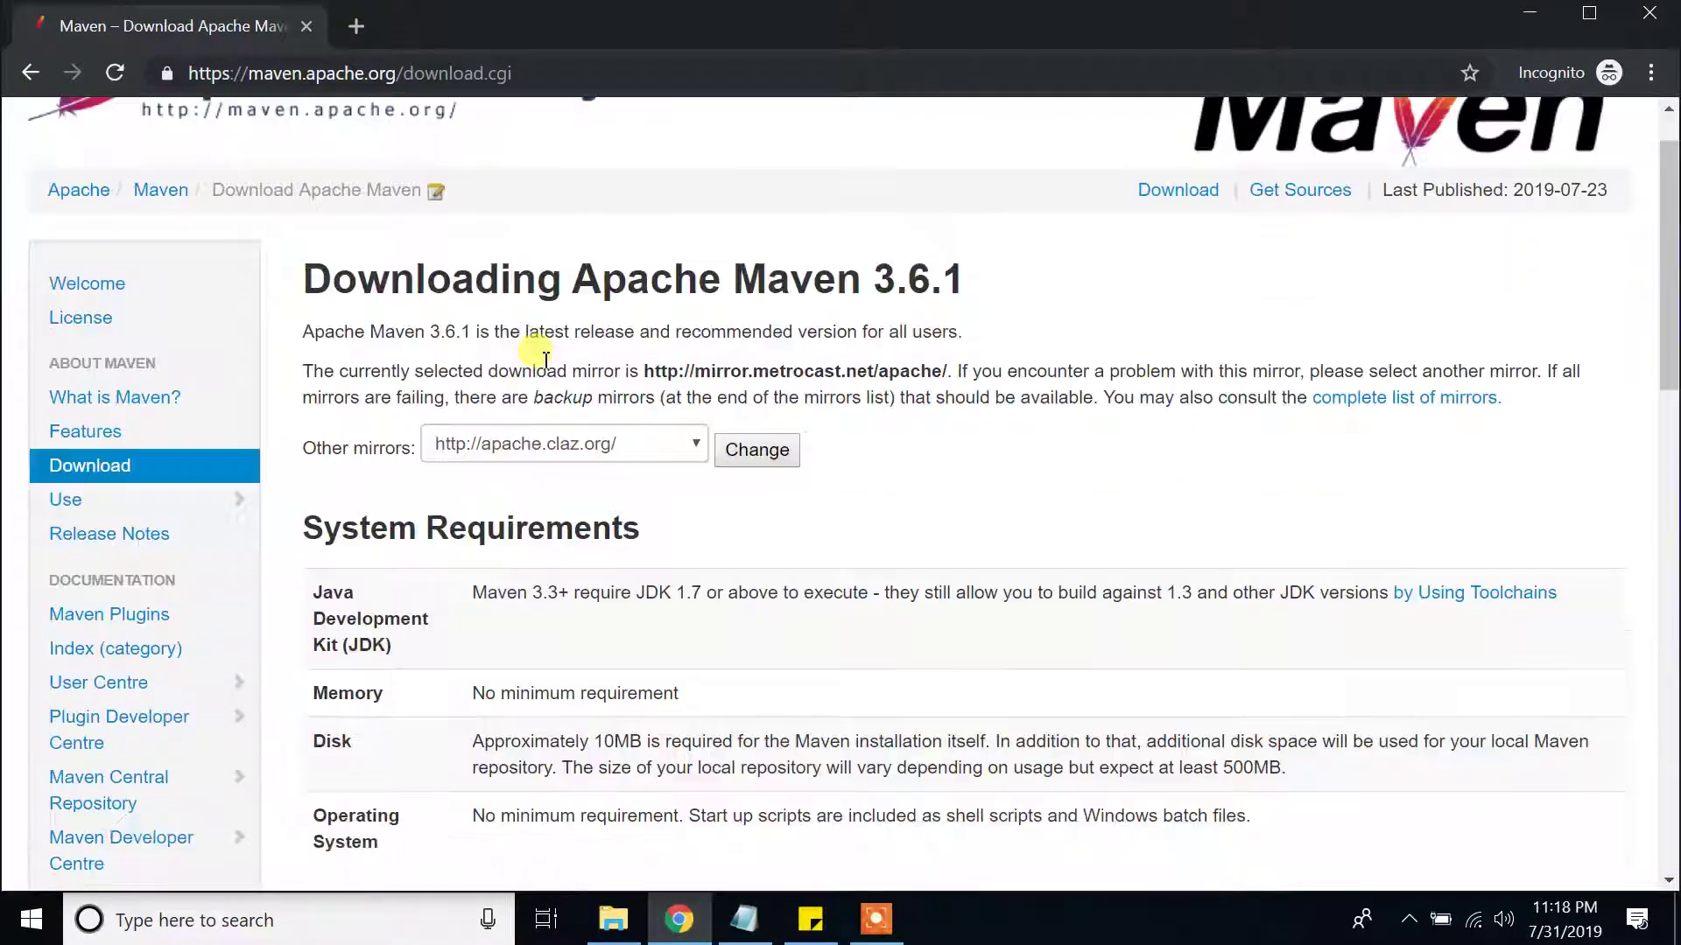
scroll(544, 359, "down", 8)
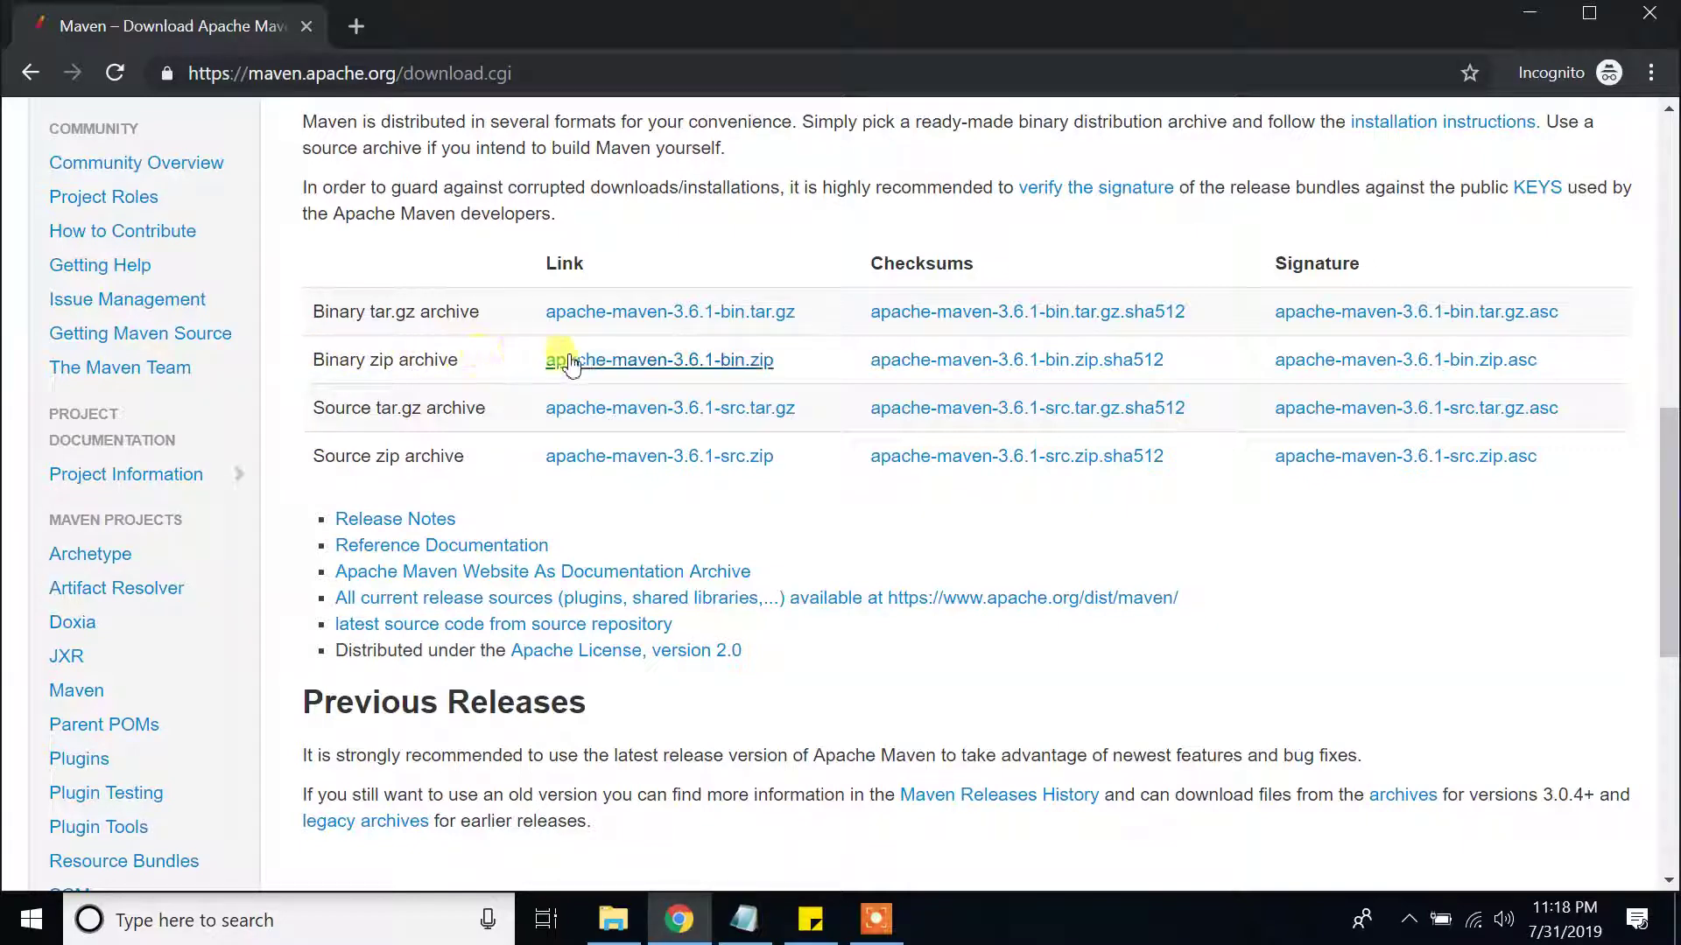
left_click(646, 365)
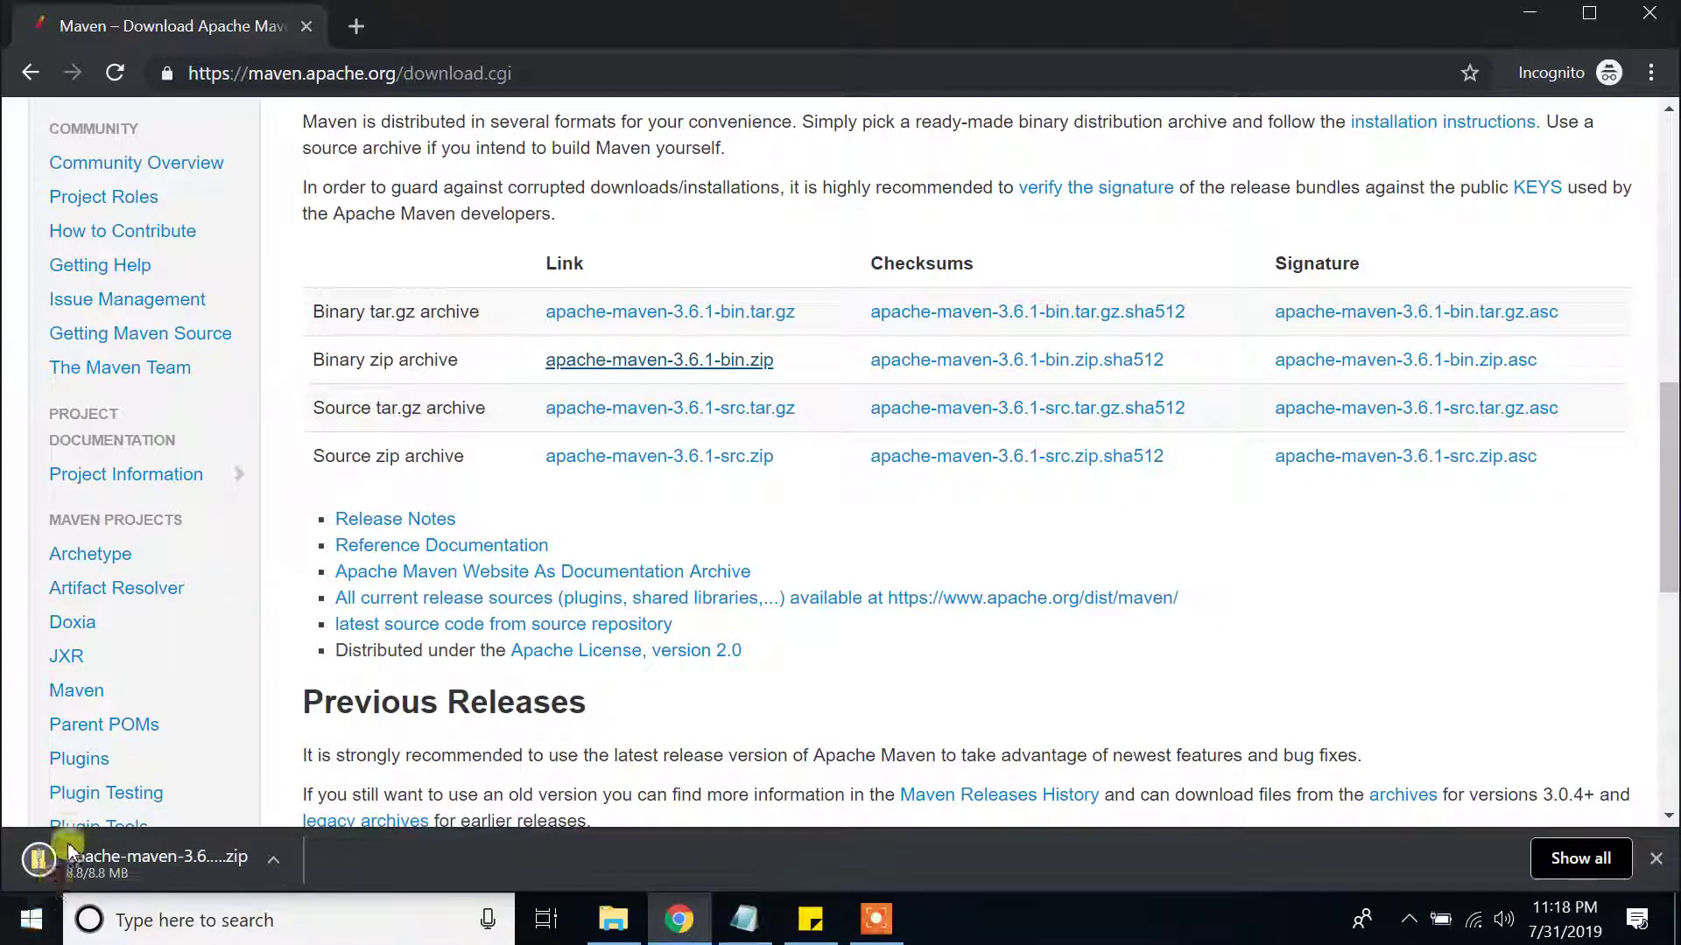
Switch to File Explorer and extract the apache-maven-3.6.1-bin archive in Downloads to its default folder, closing the extracted-files window.
left_click(629, 928)
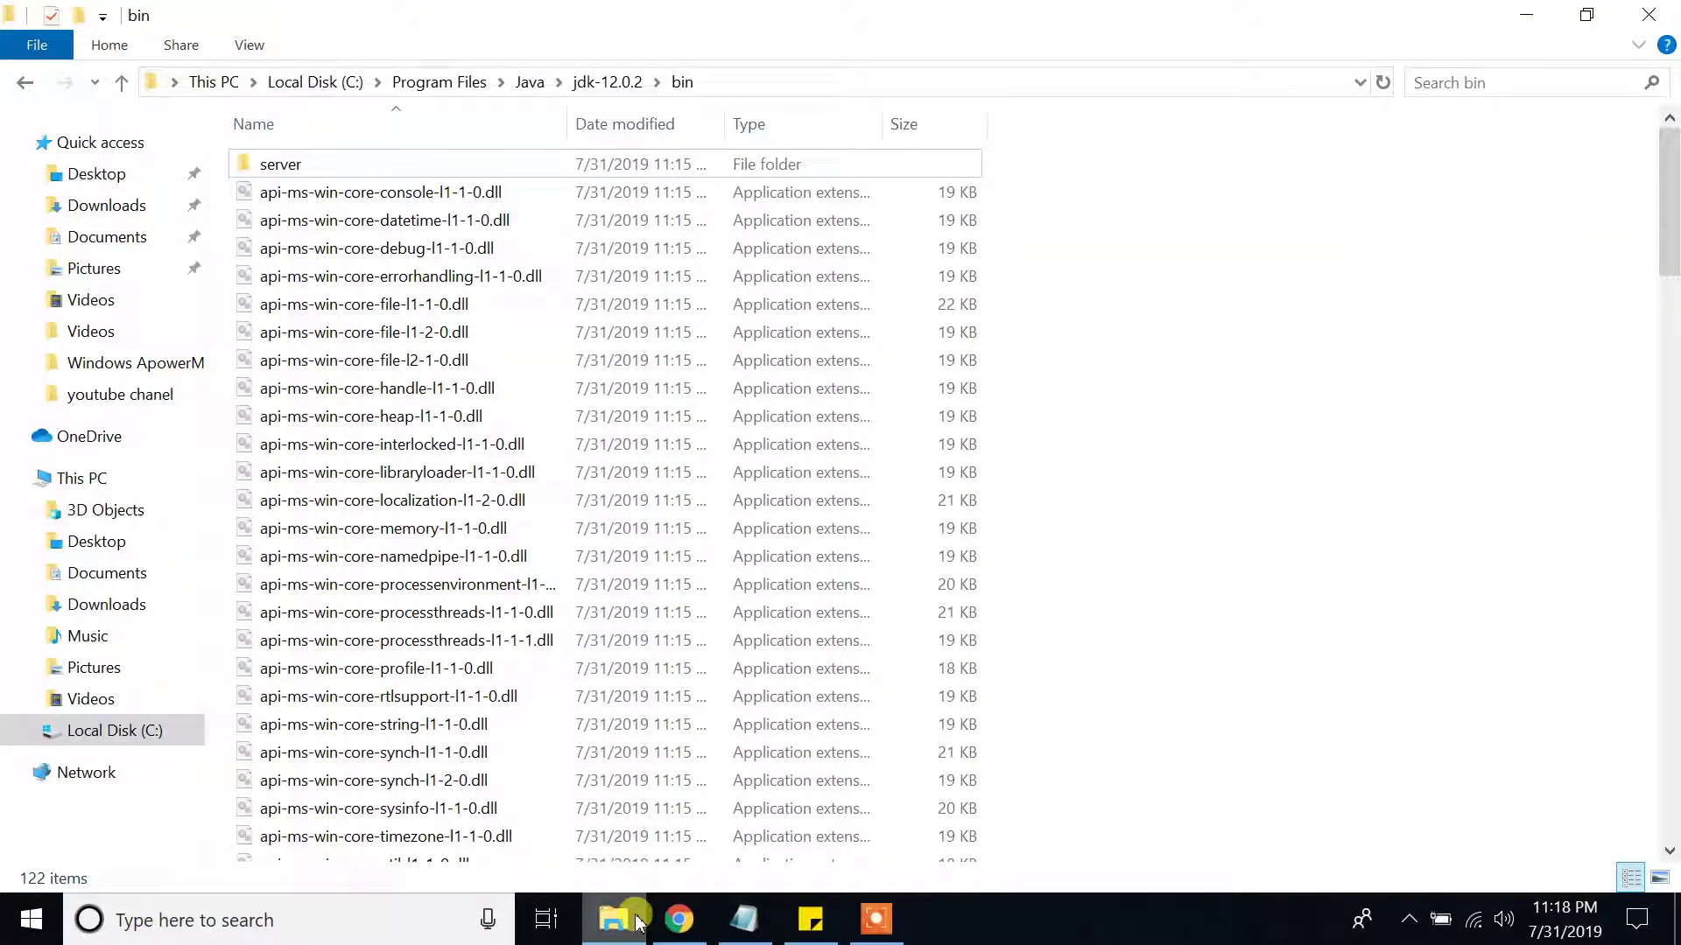
left_click(121, 210)
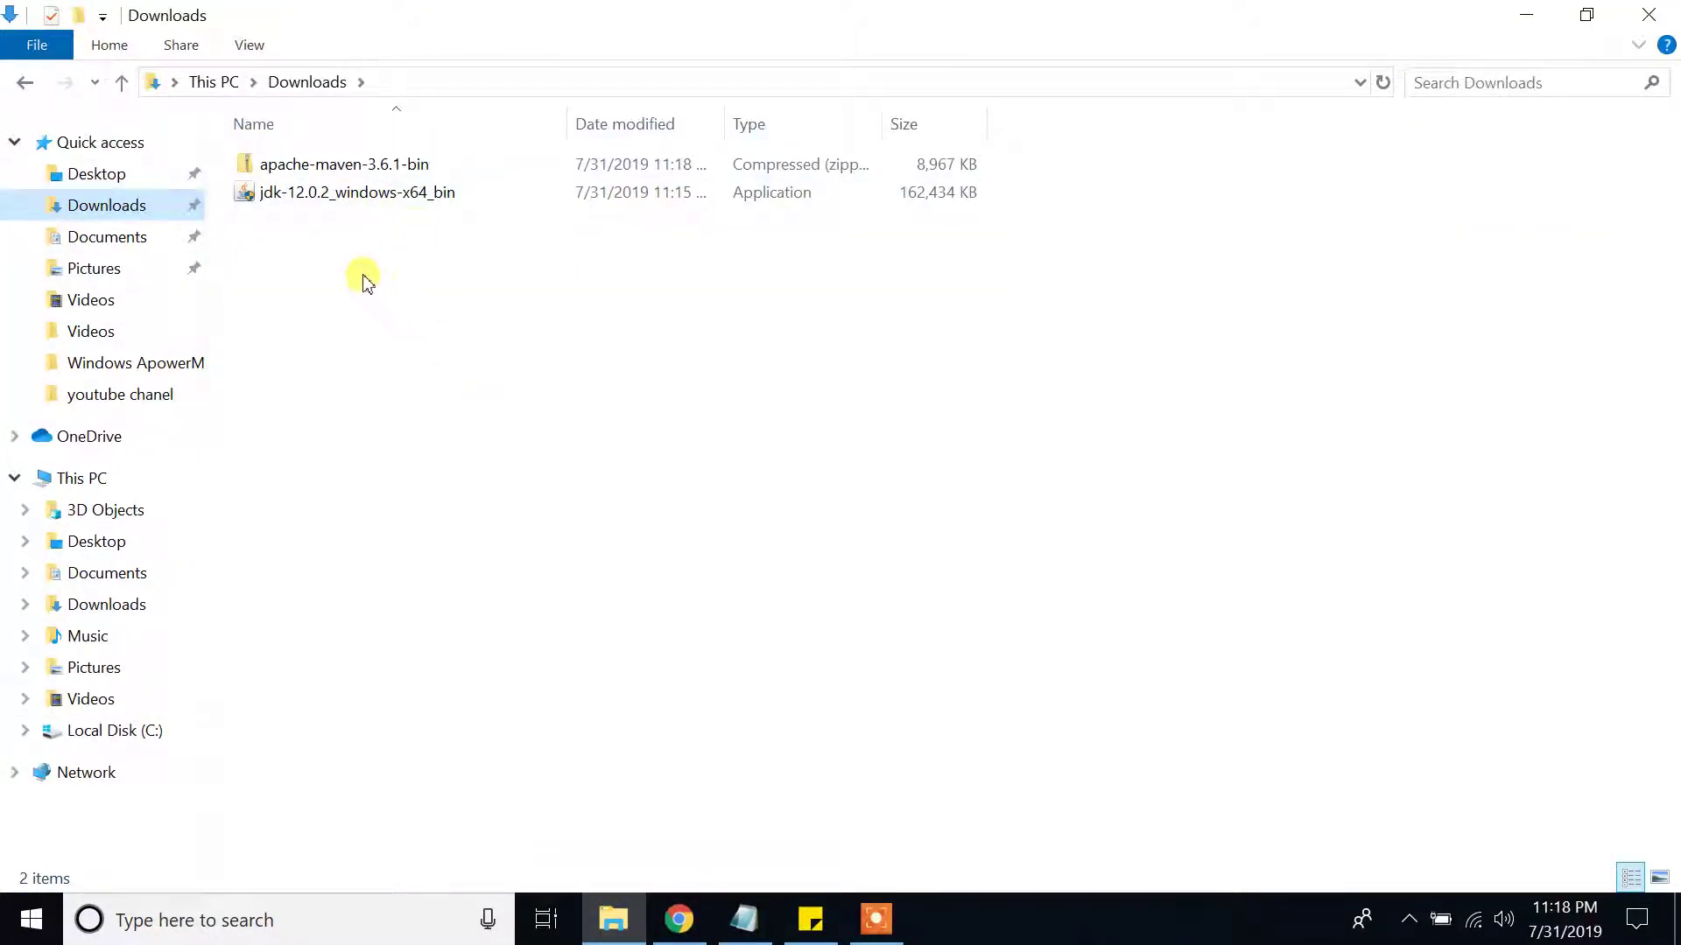
left_click(311, 172)
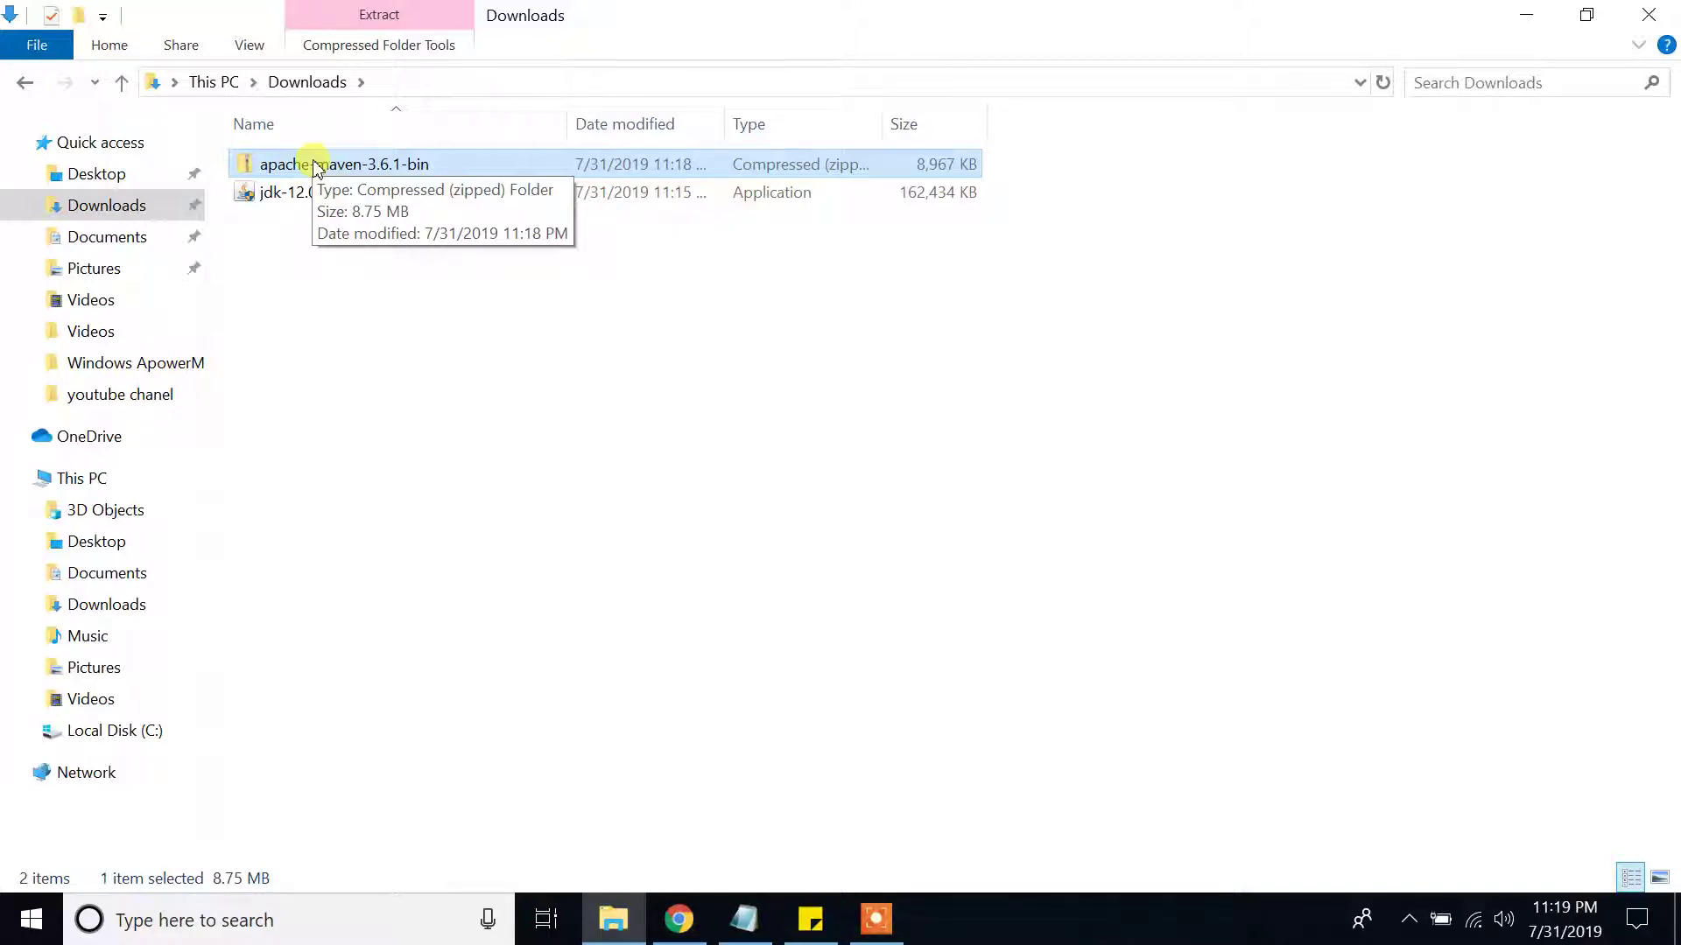
right_click(317, 168)
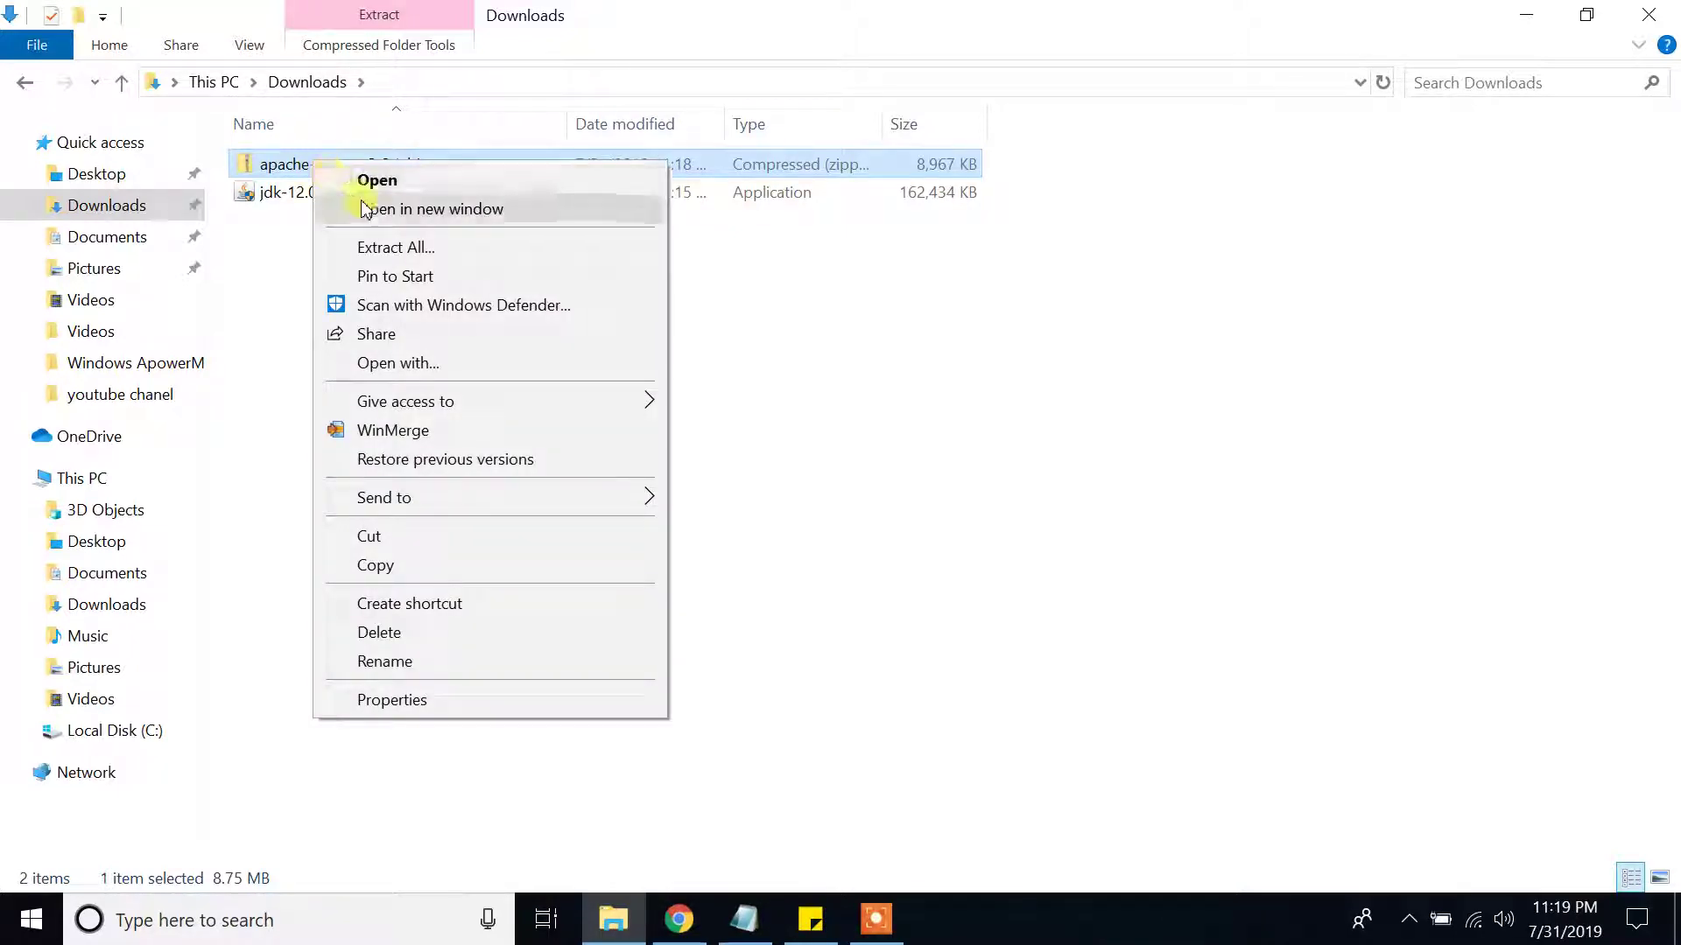
left_click(399, 248)
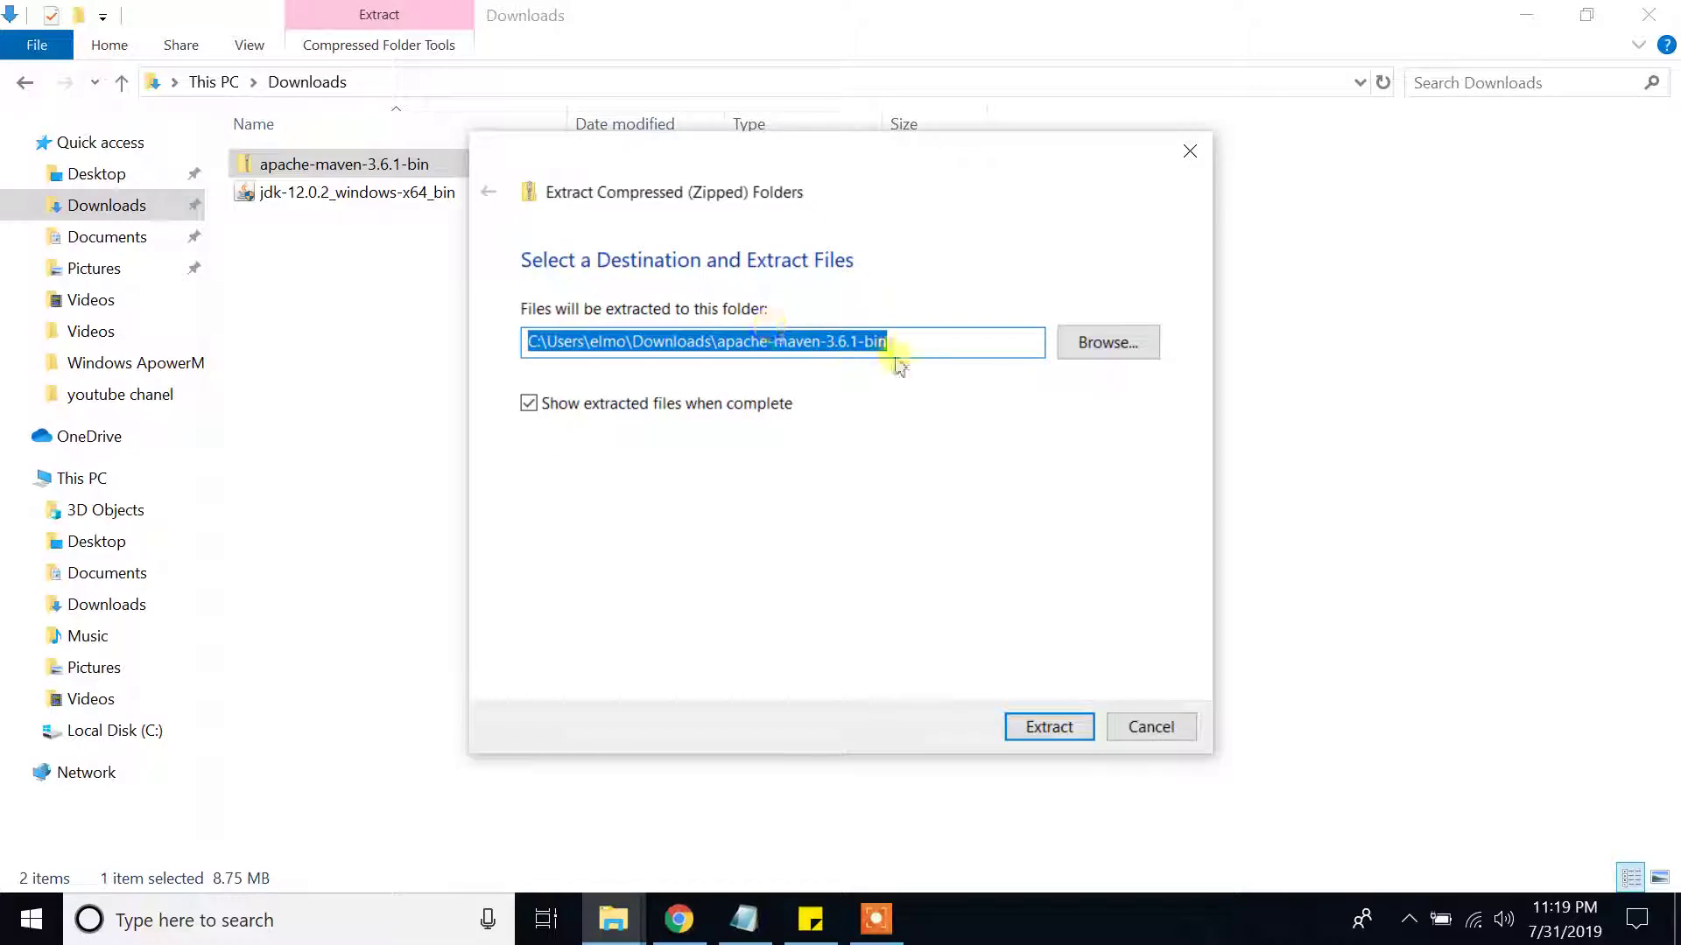
left_click(1082, 730)
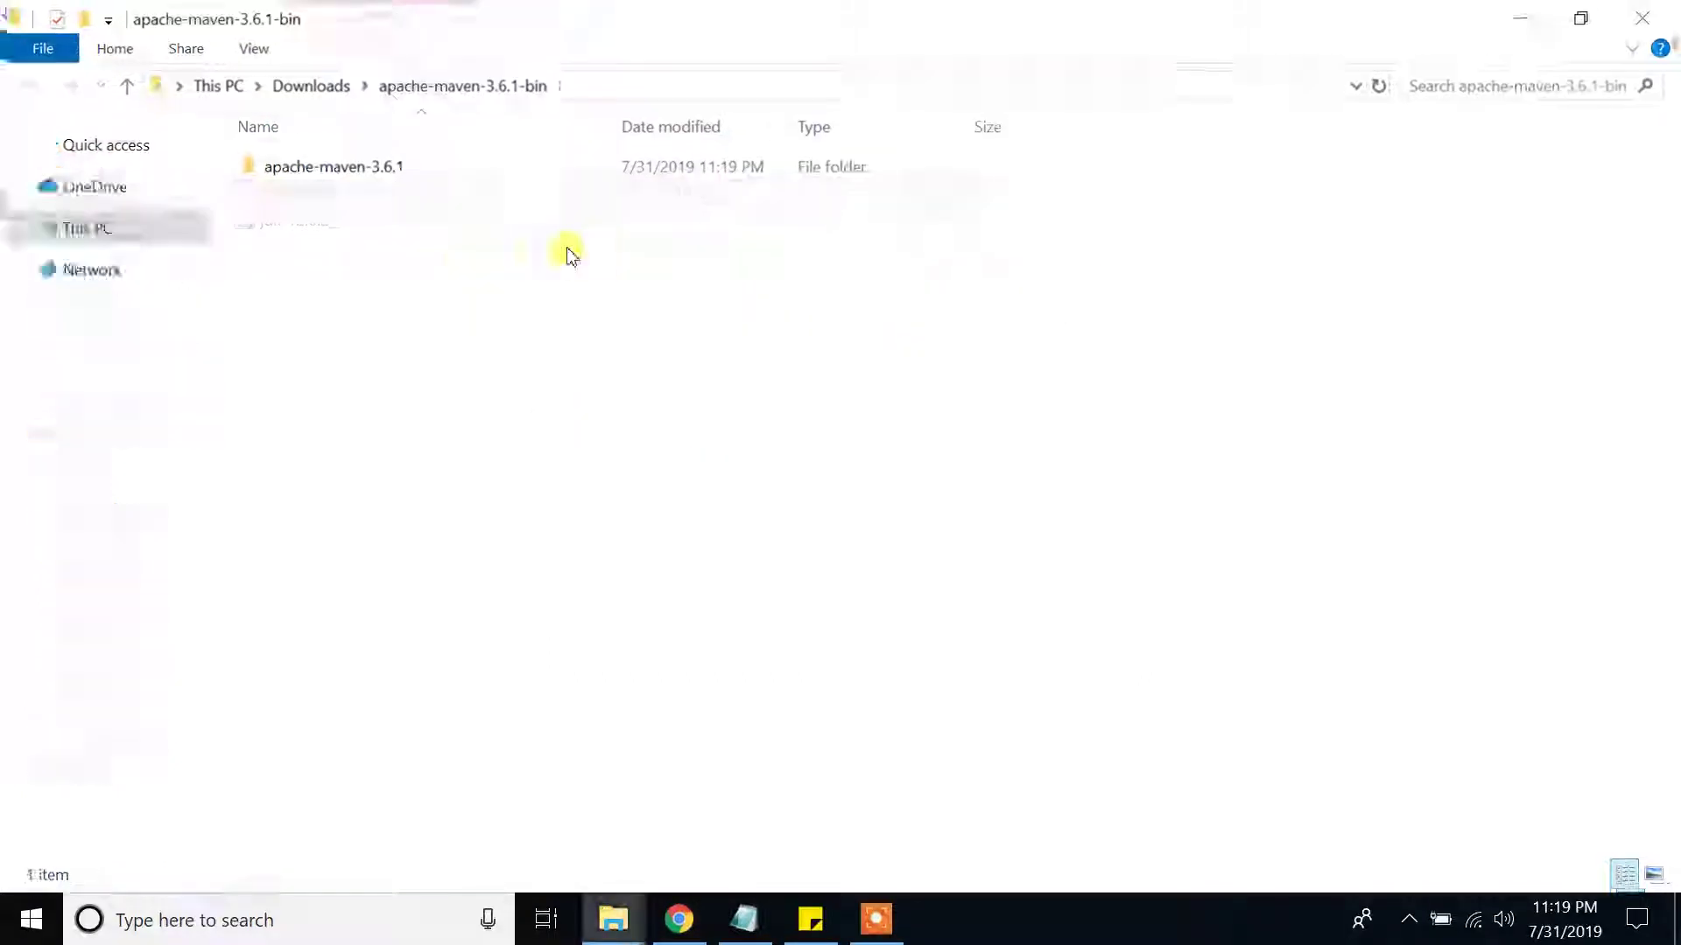
left_click(1642, 18)
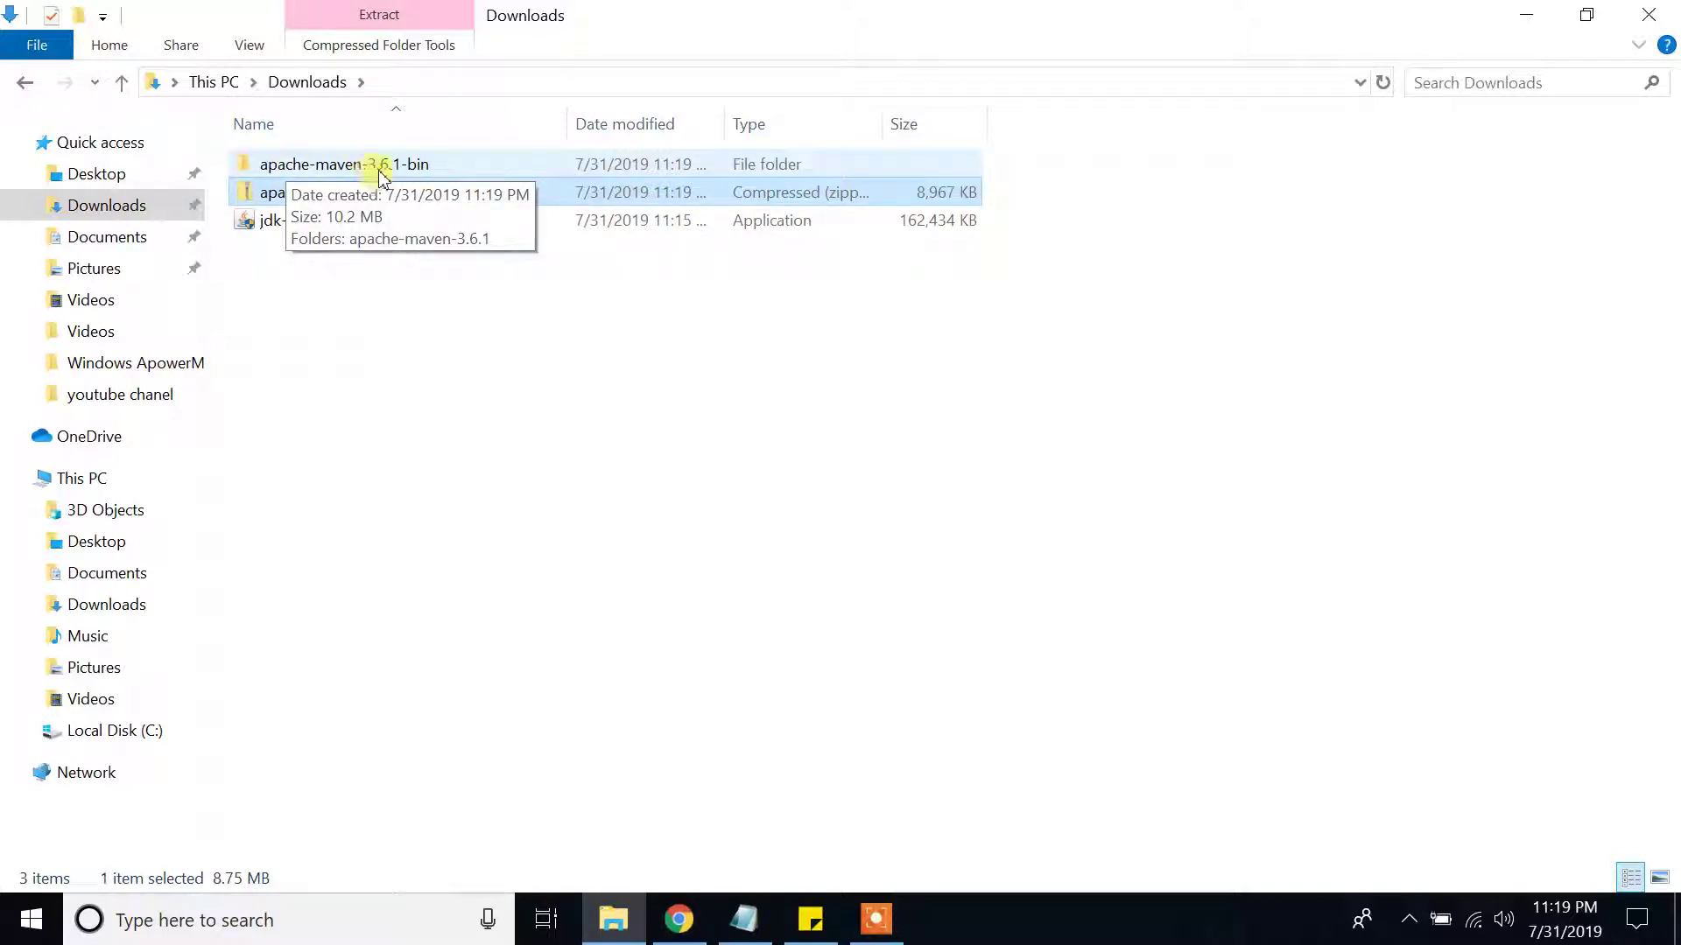
Look through the contents of the extracted apache-maven-3.6.1 folder and return to Downloads.
double_click(408, 171)
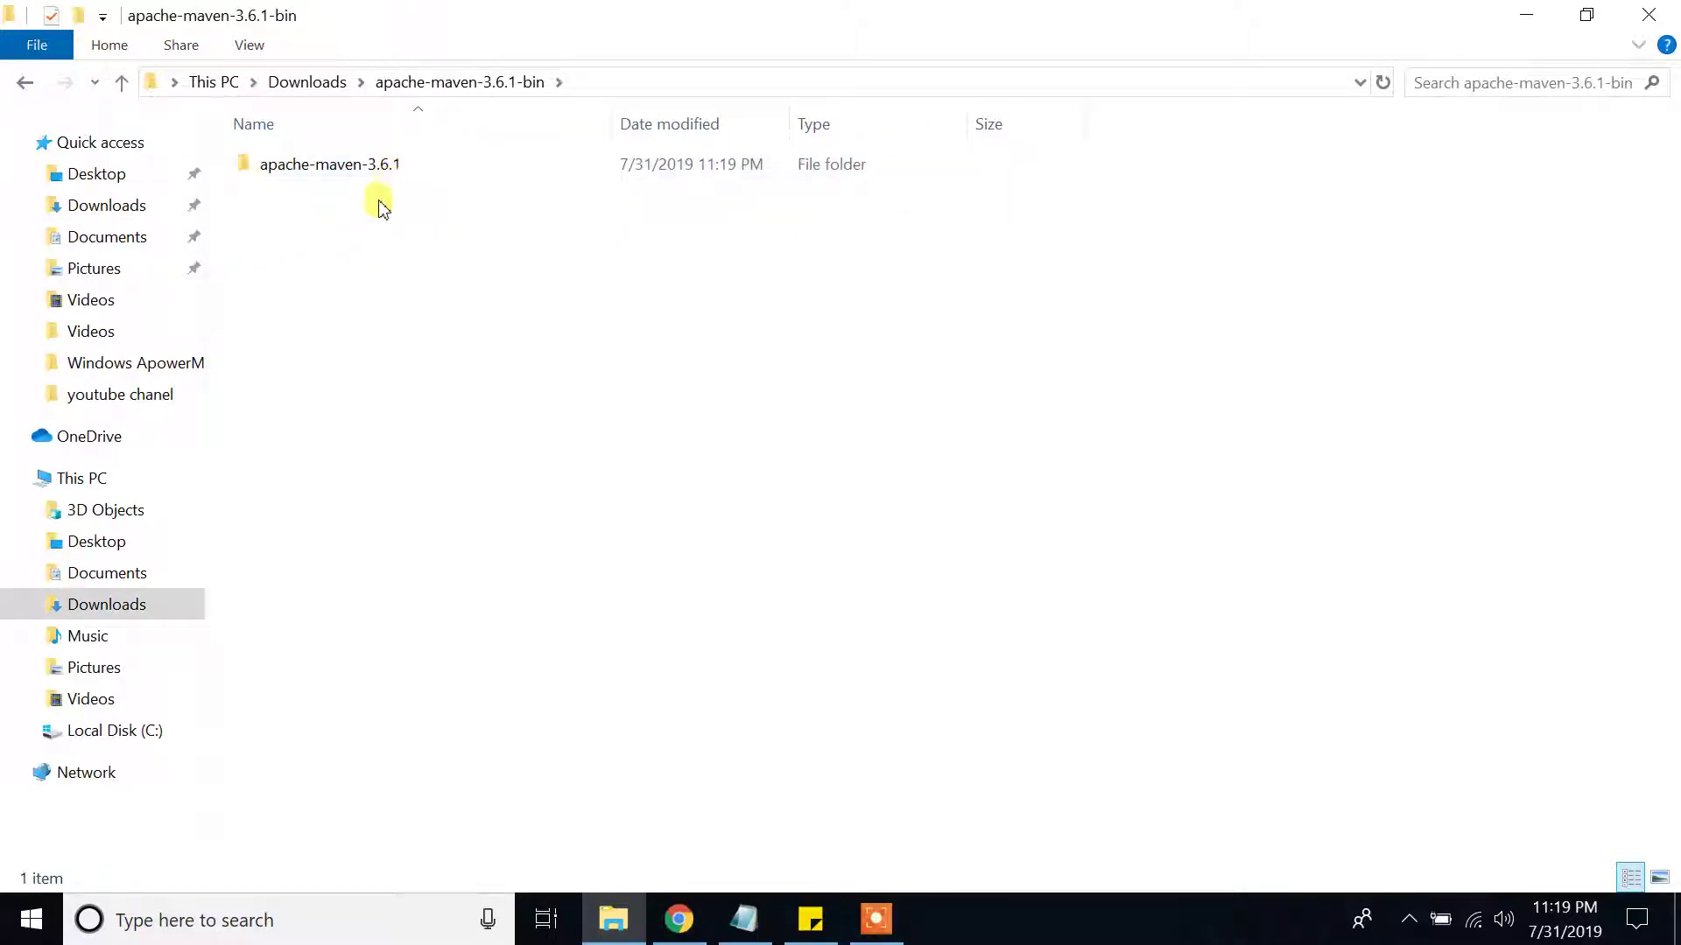
left_click(344, 170)
double_click(344, 170)
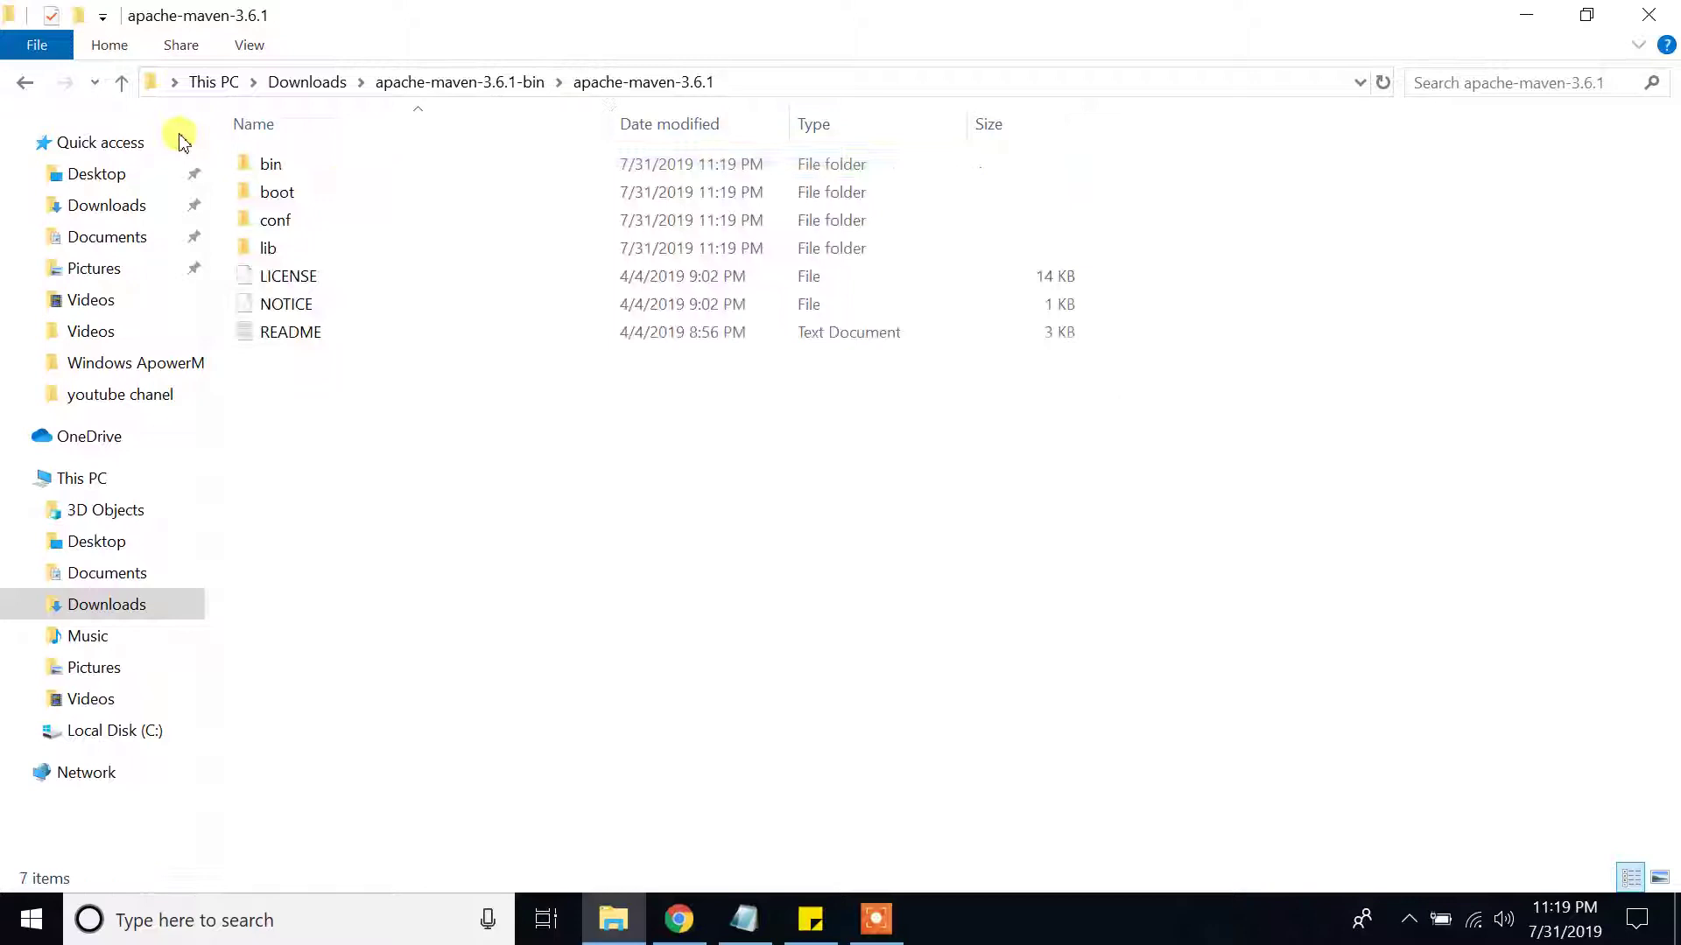
left_click(24, 82)
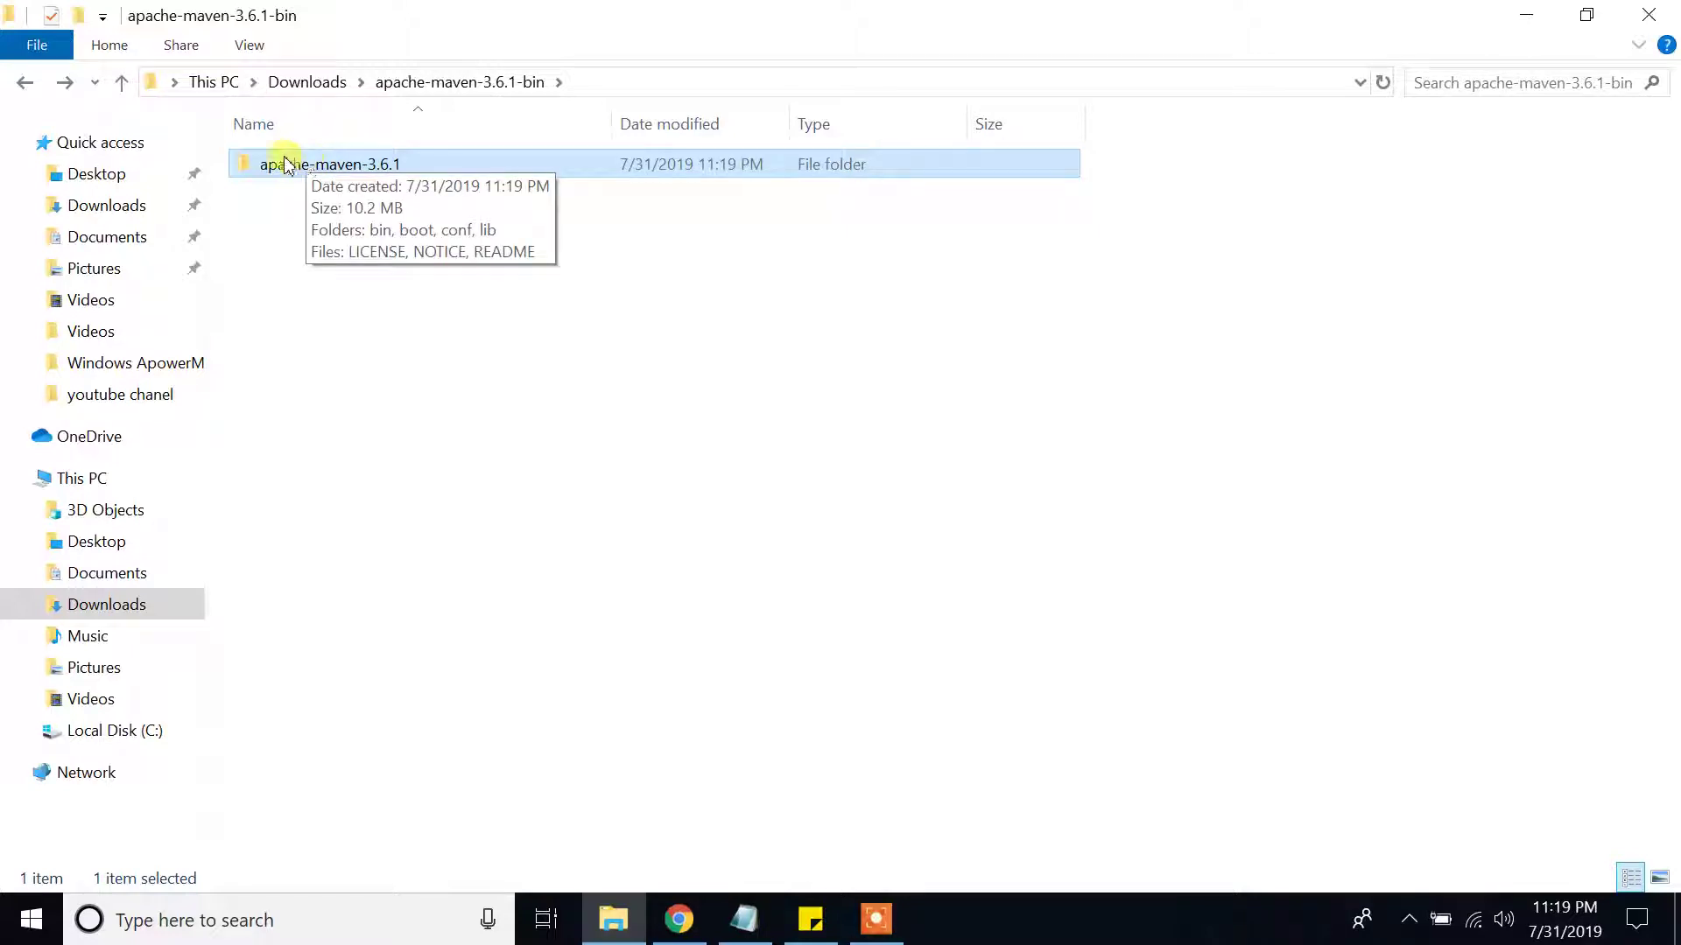
left_click(25, 81)
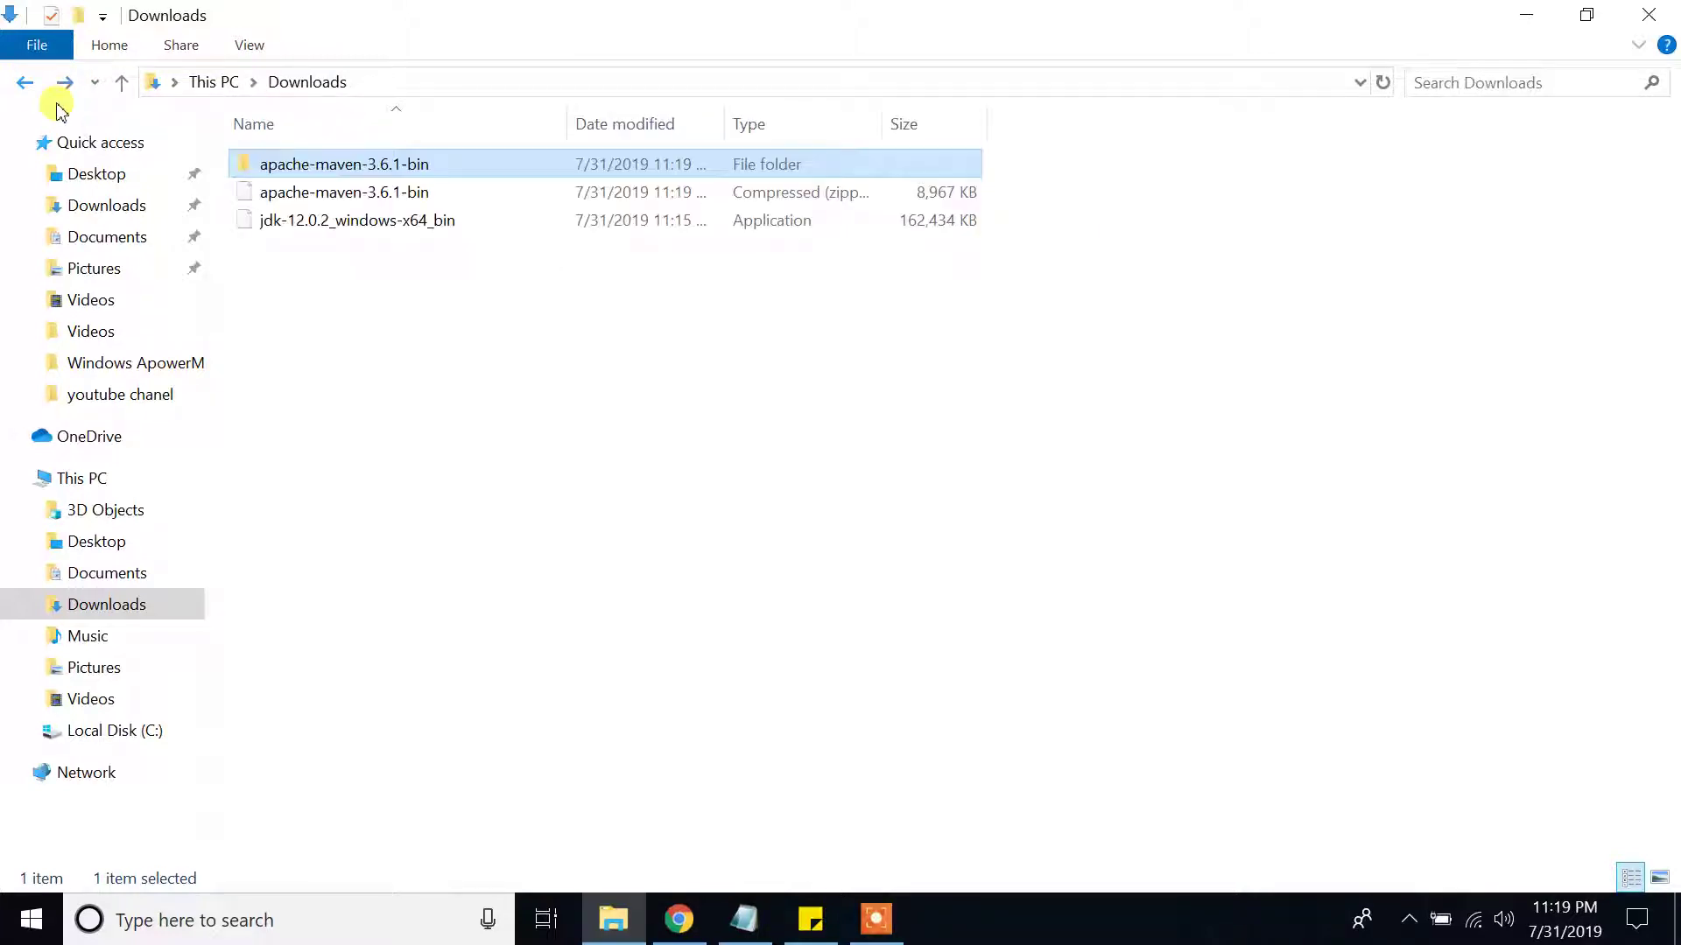
Copy the apache-maven-3.6.1 folder from inside the extracted apache-maven-3.6.1-bin folder.
double_click(333, 167)
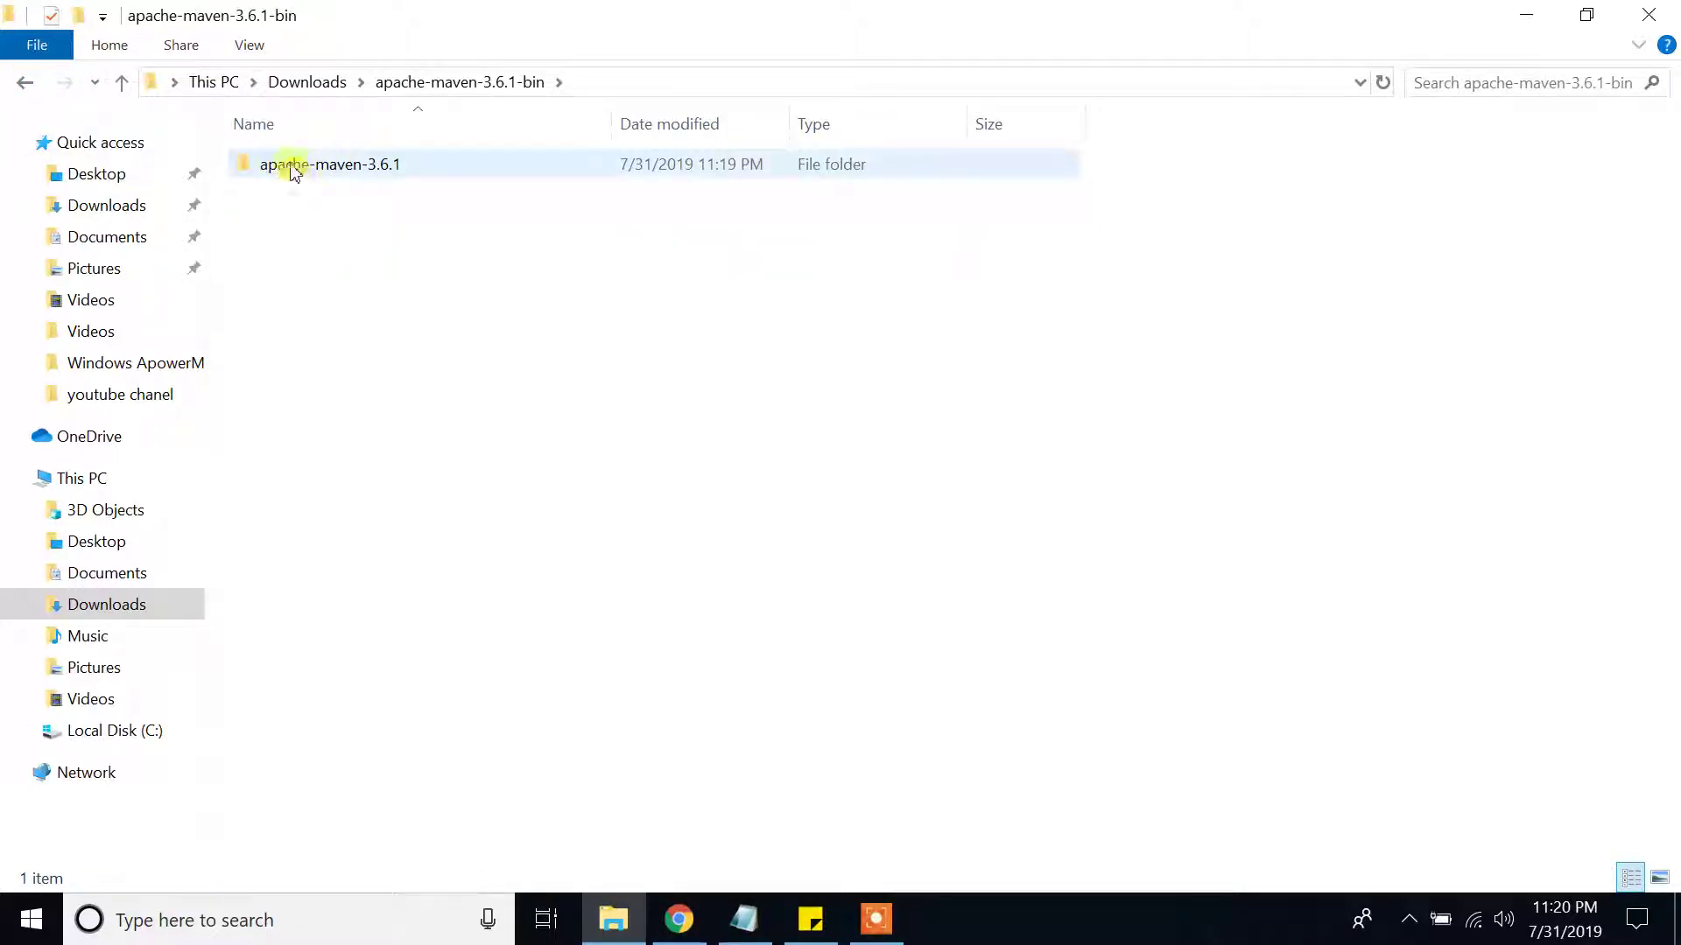
left_click(370, 170)
right_click(370, 171)
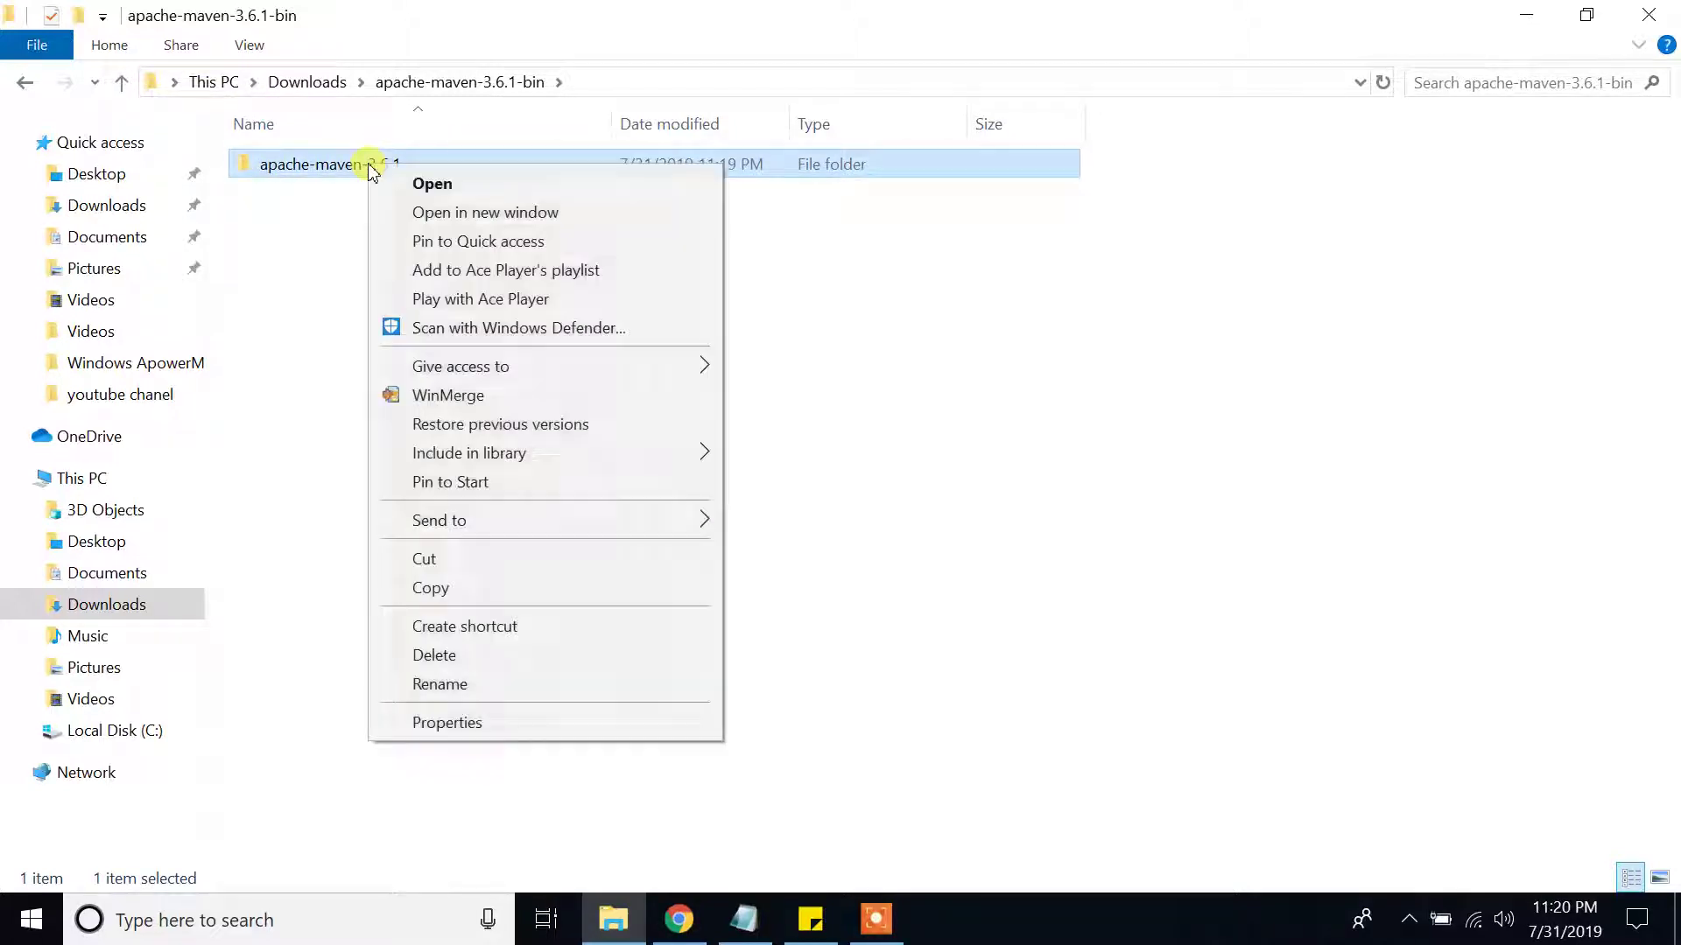
left_click(494, 587)
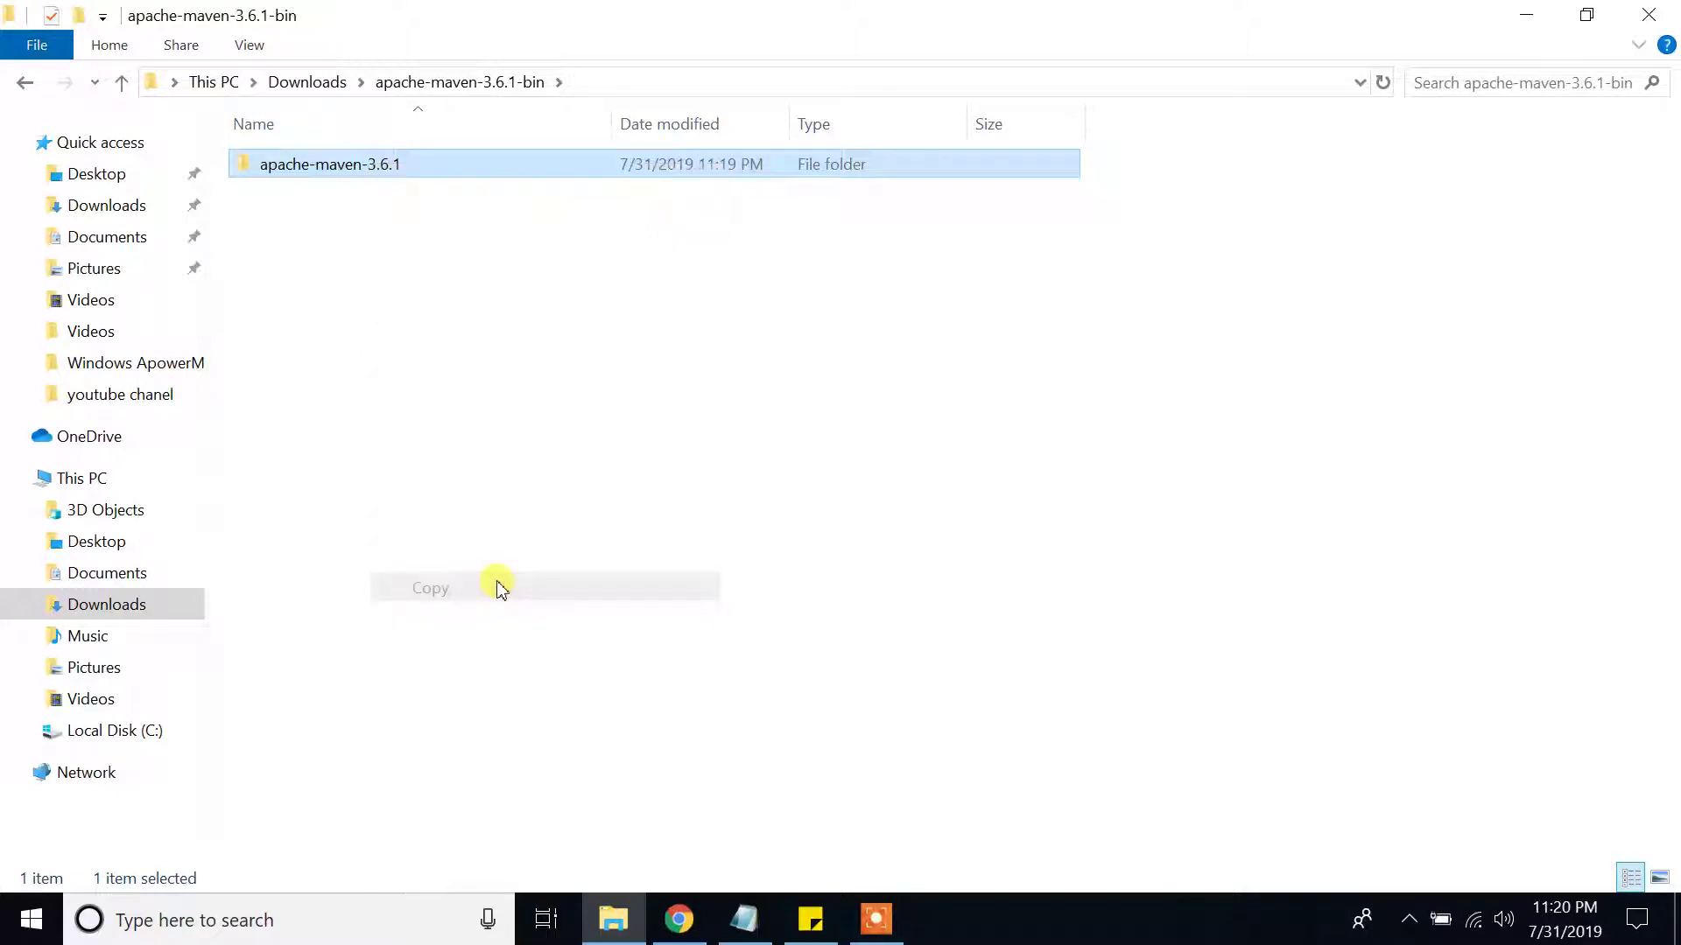
Paste the copied apache-maven-3.6.1 folder into C:\Program Files, granting the administrator permission.
left_click(105, 732)
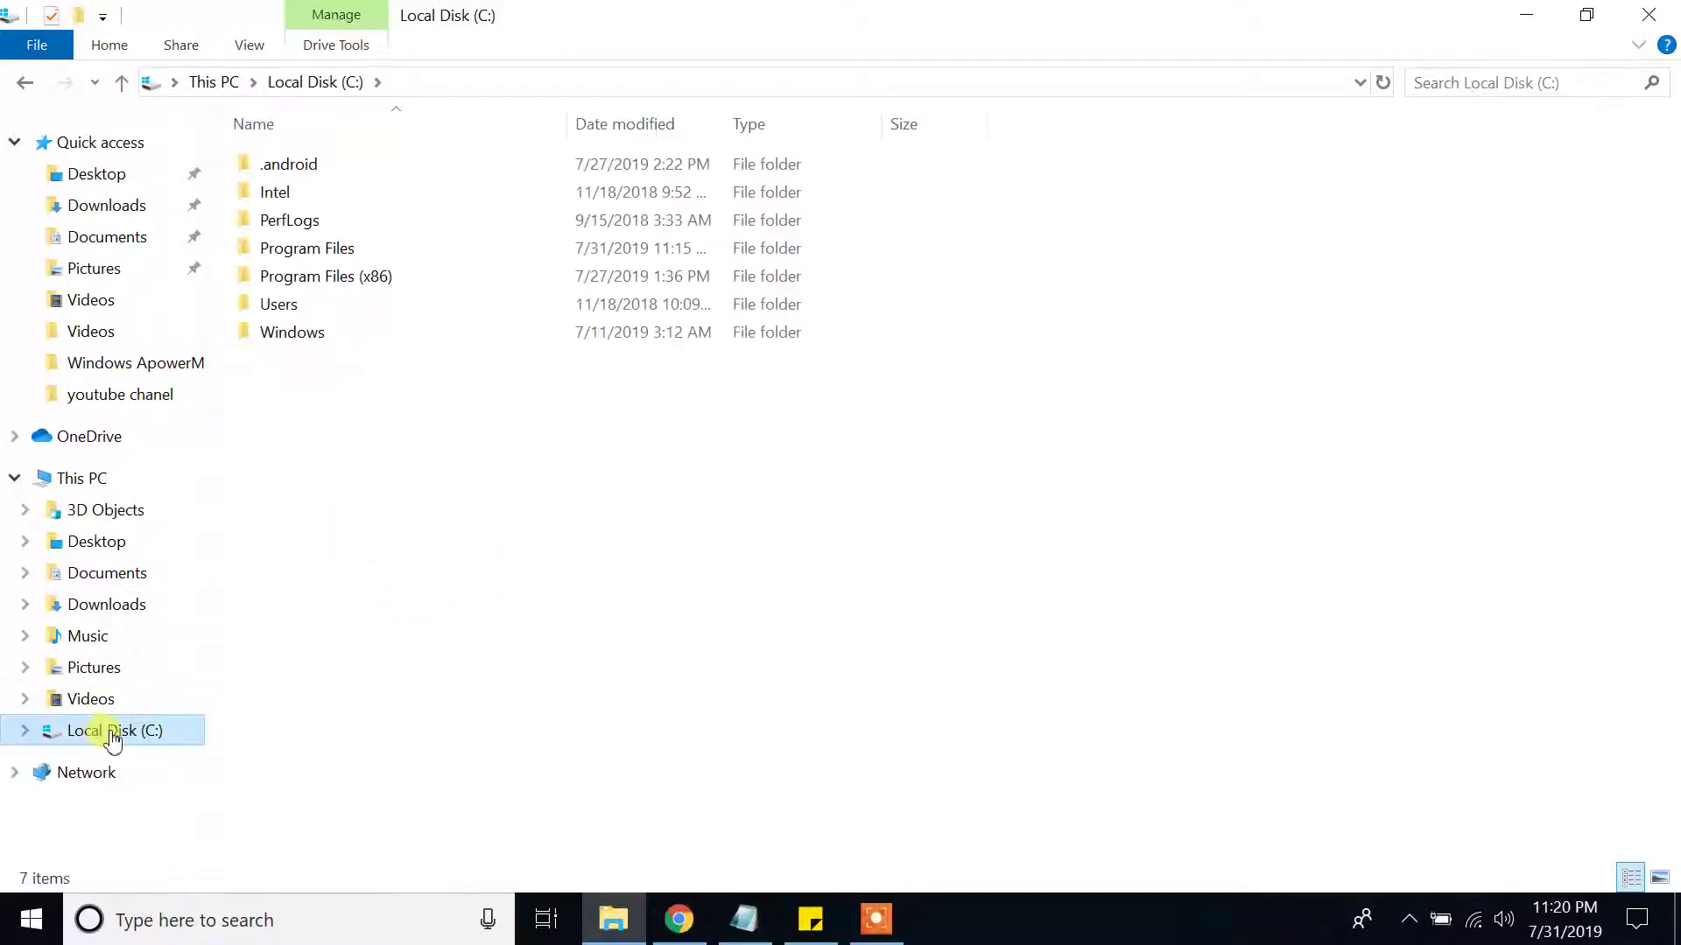
double_click(355, 252)
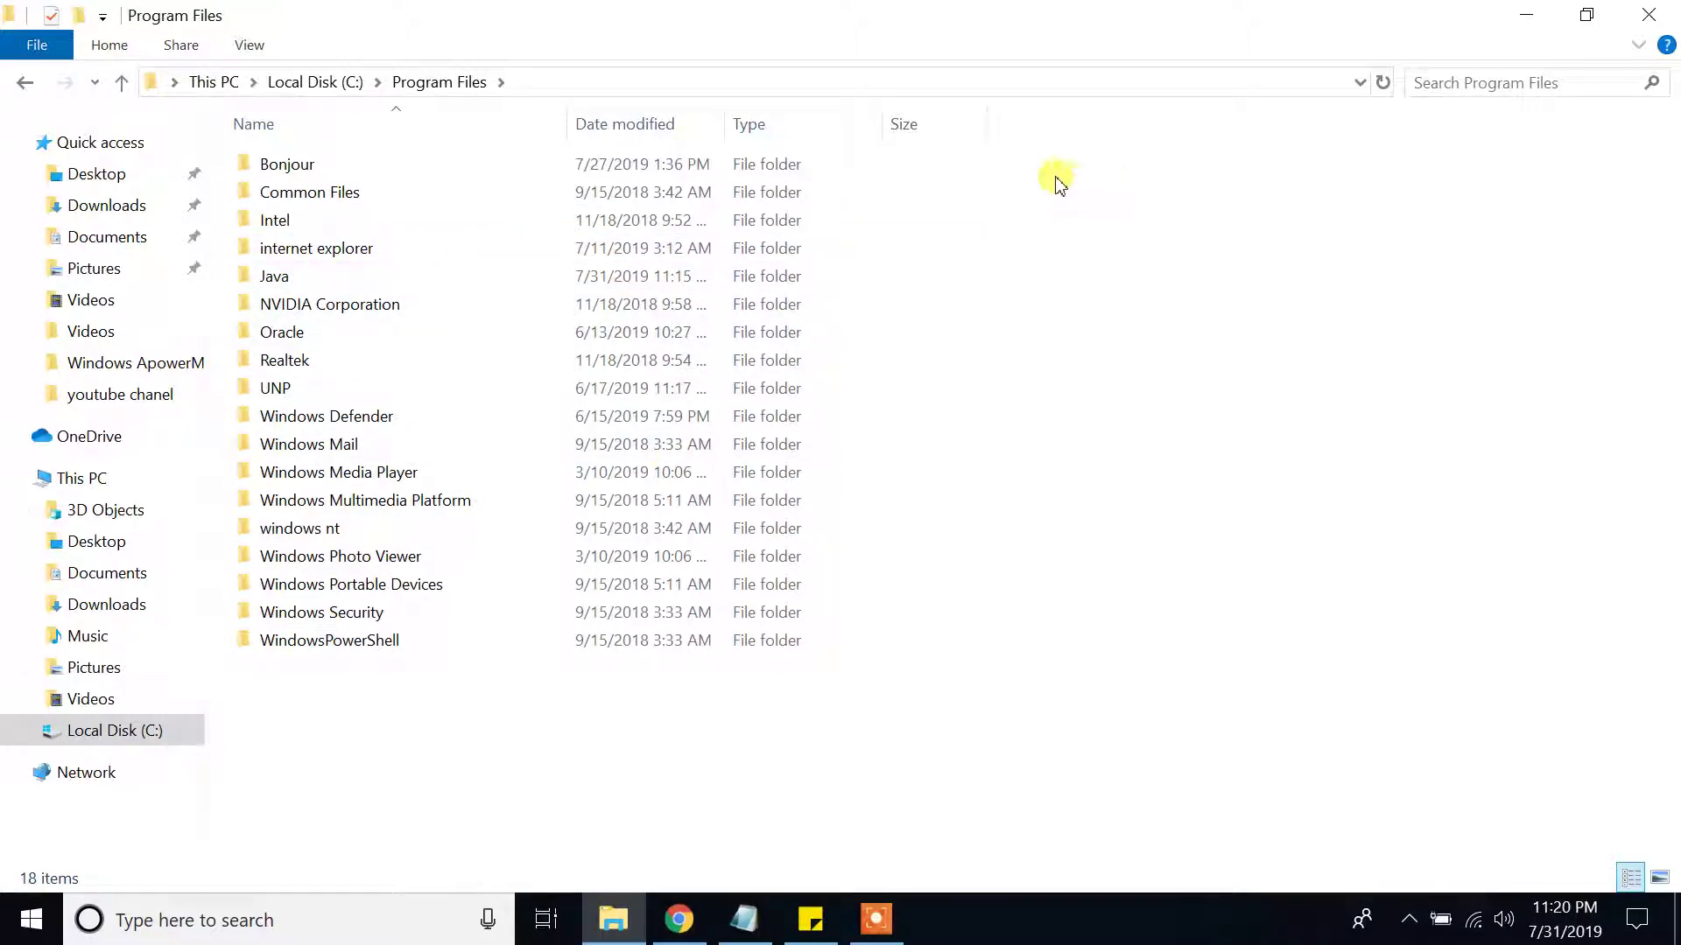
right_click(1057, 183)
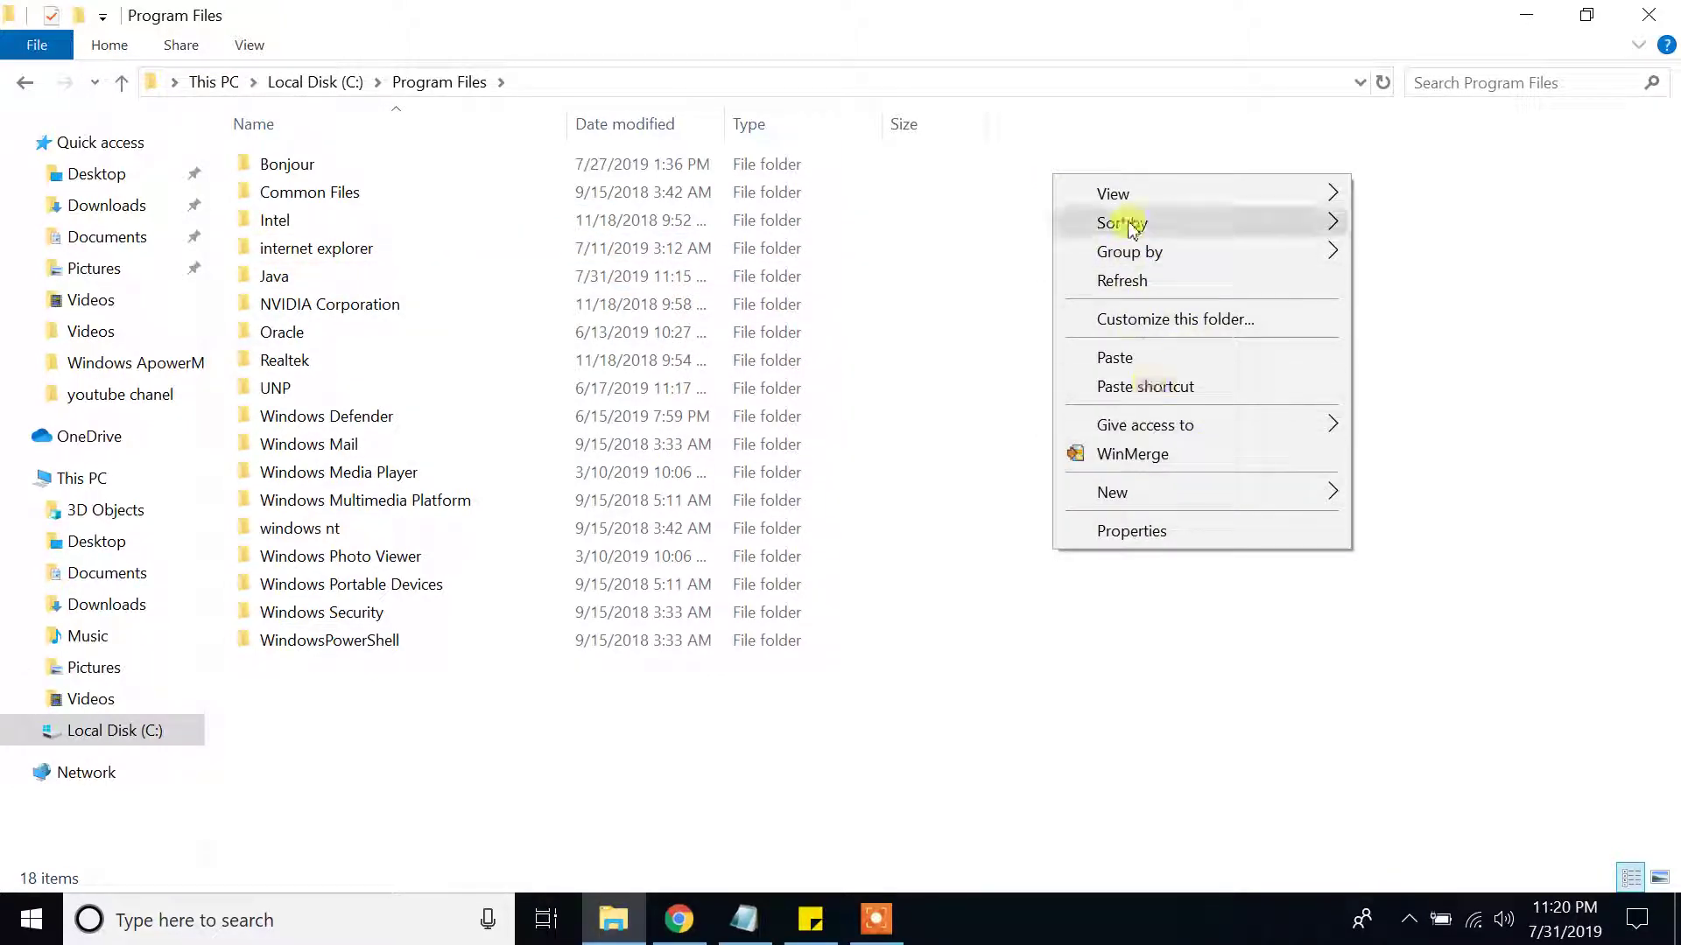
left_click(1152, 359)
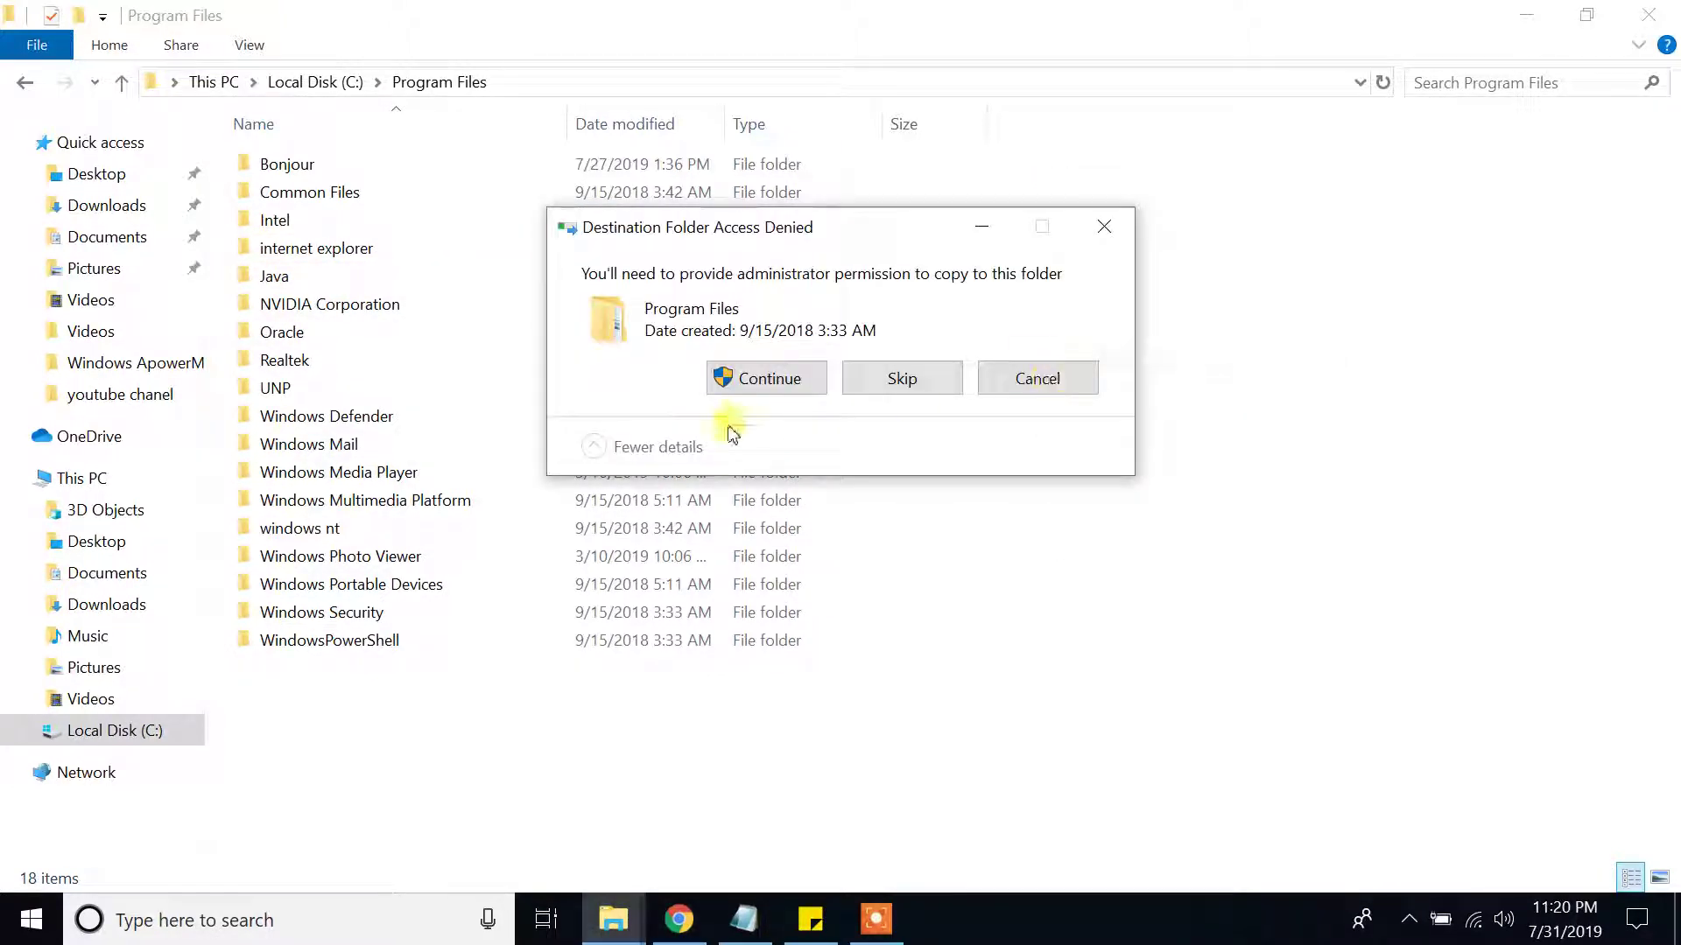
left_click(762, 377)
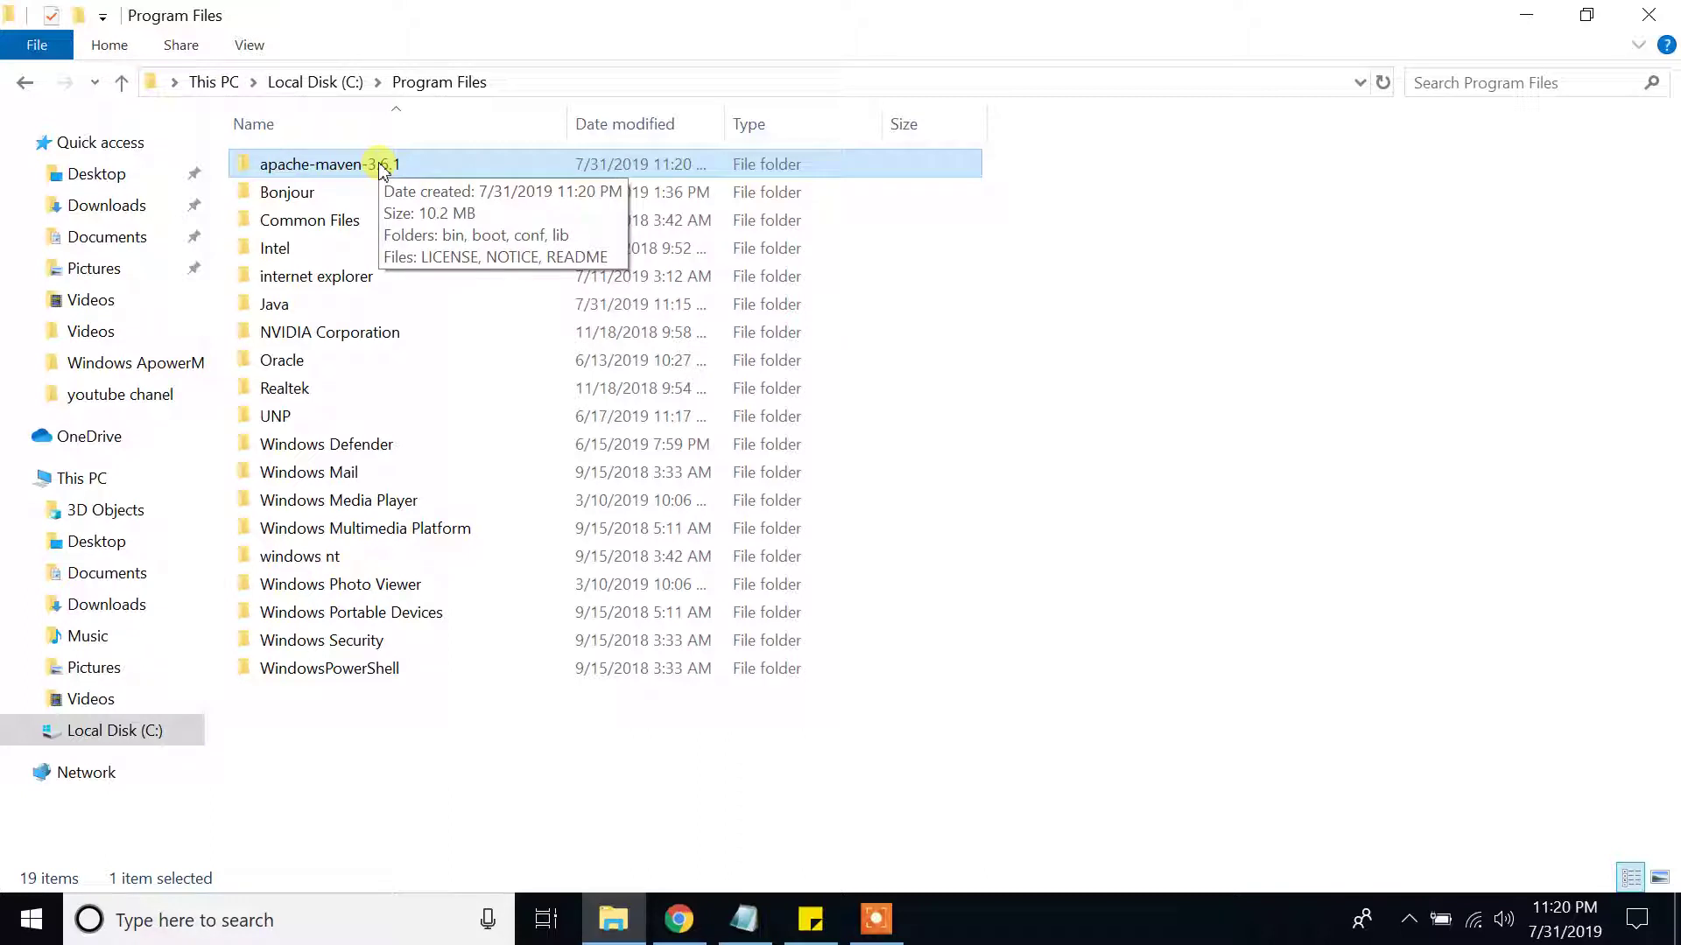
Open the apache-maven-3.6.1 folder in Program Files and copy its full path, C:\Program Files\apache-maven-3.6.1.
double_click(382, 166)
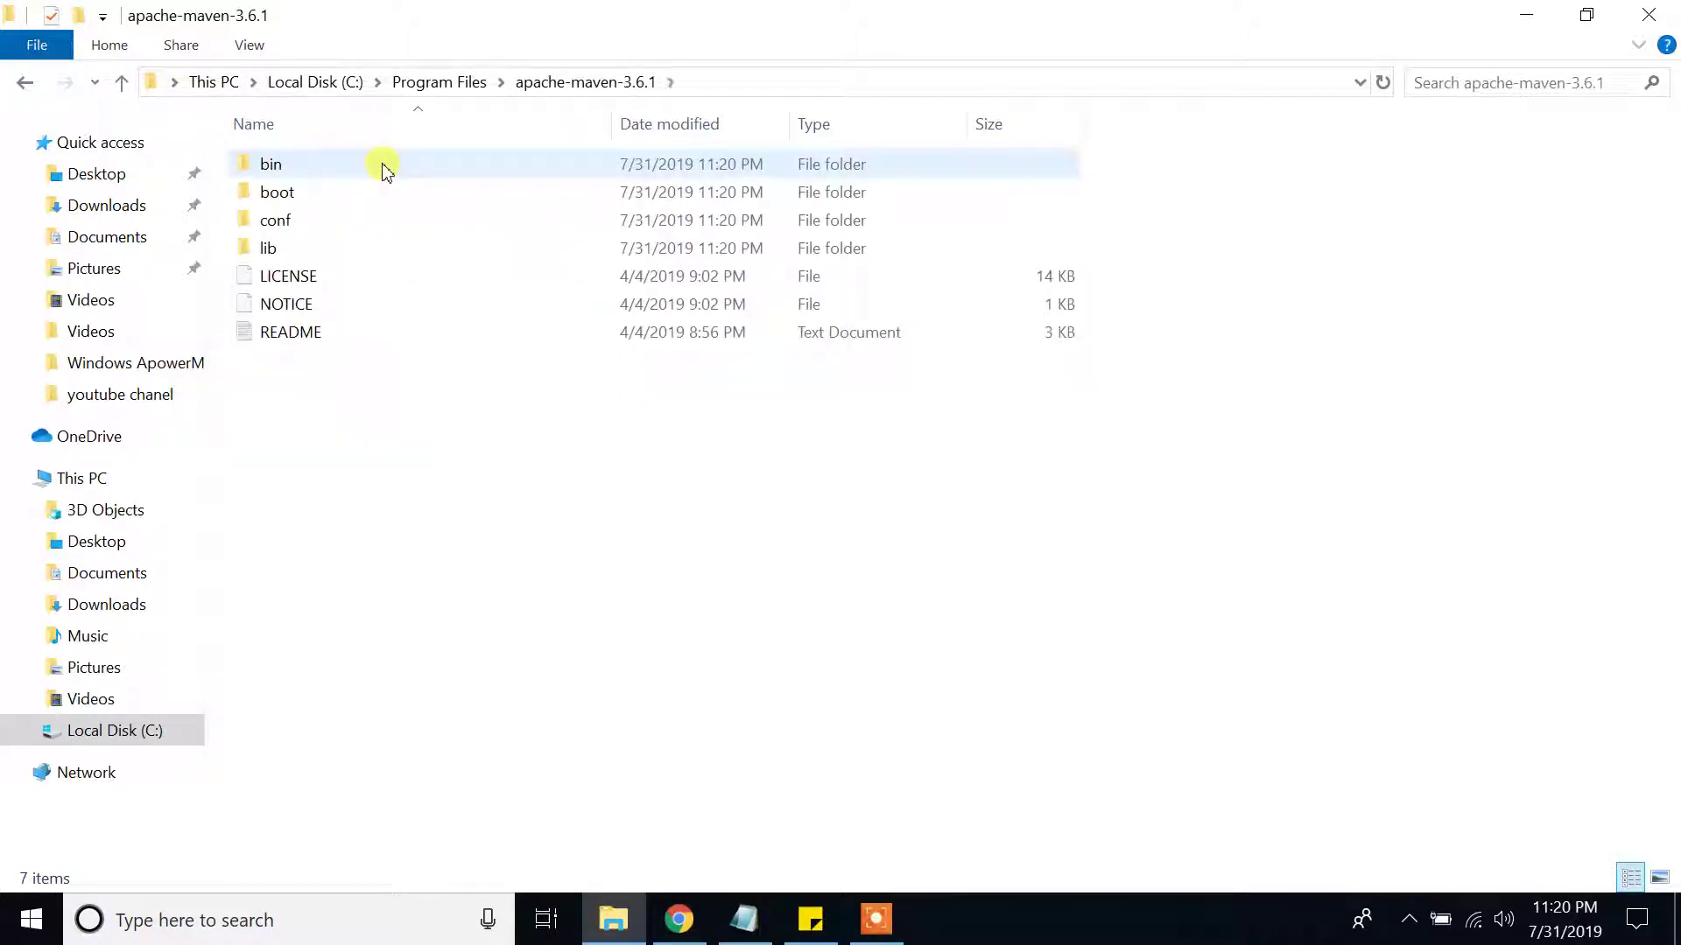
left_click(151, 88)
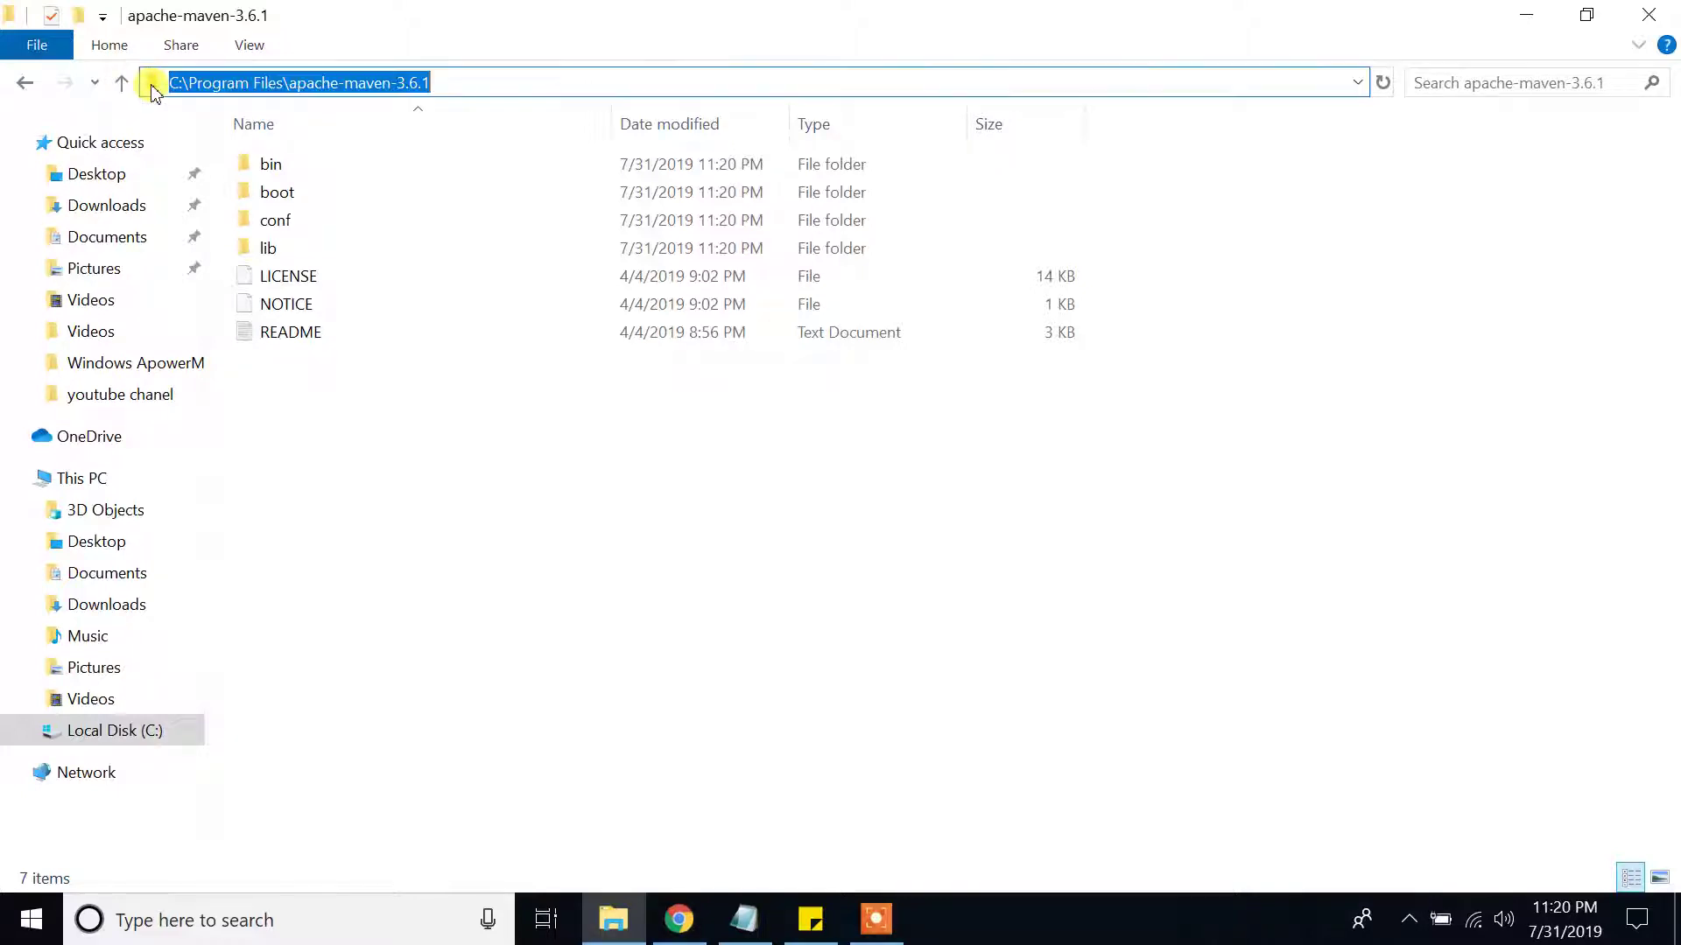
right_click(330, 83)
left_click(436, 160)
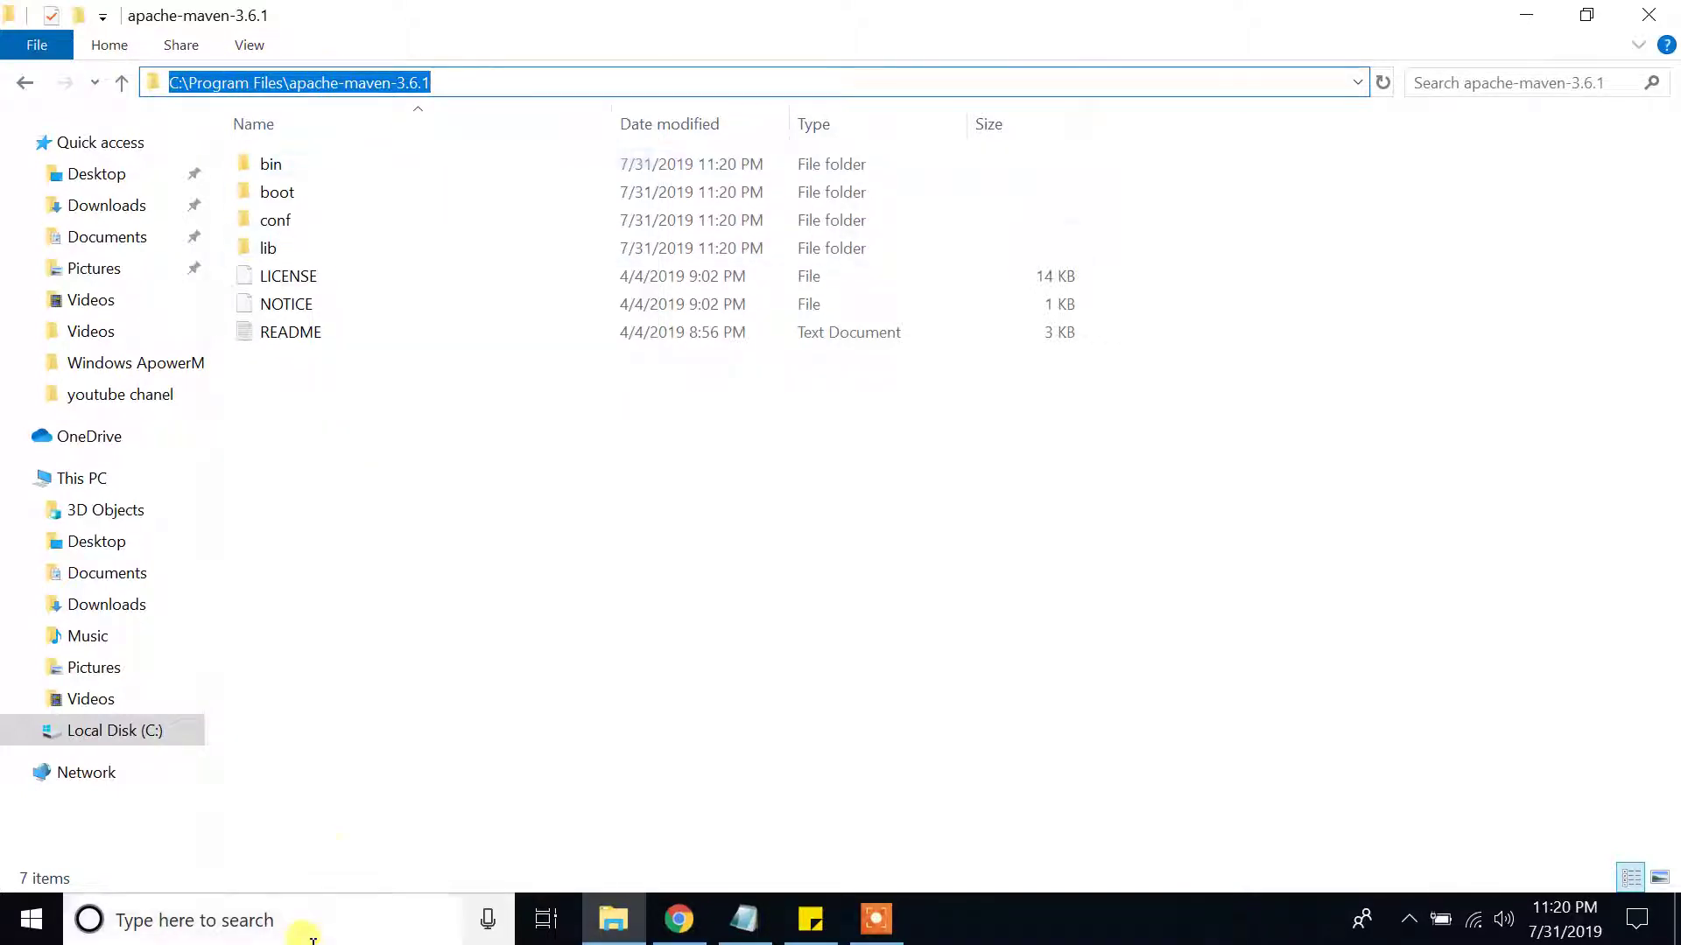
Search Windows for "path", open the system environment variables settings and bring up the Environment Variables dialog.
left_click(312, 922)
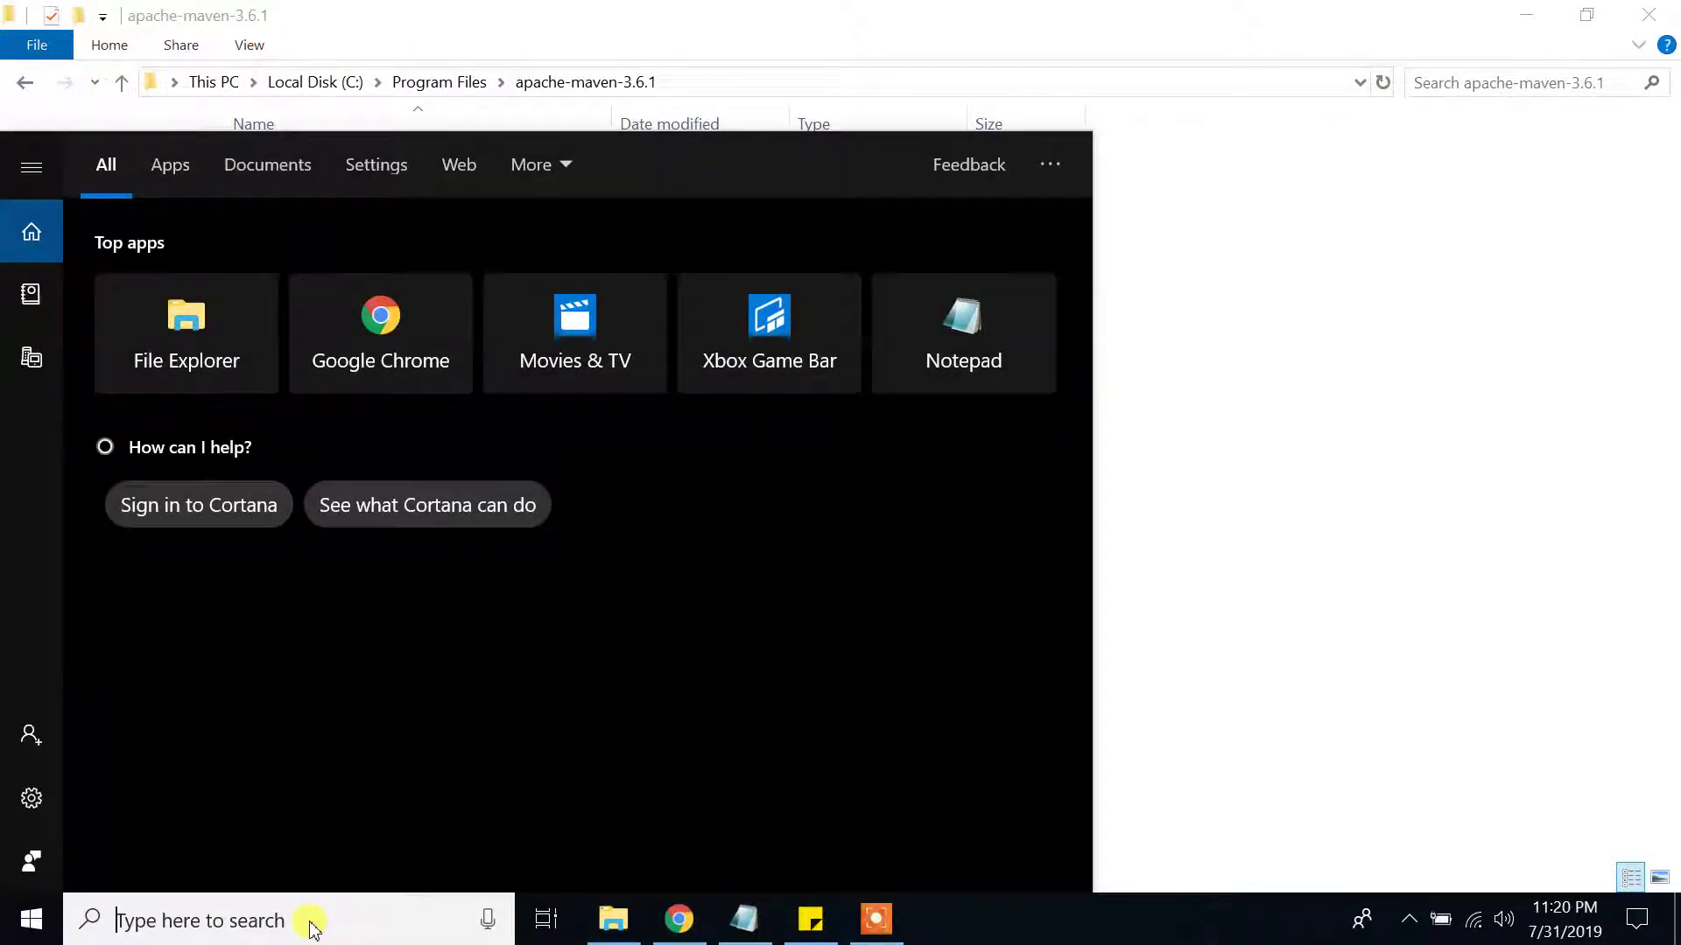
type("path")
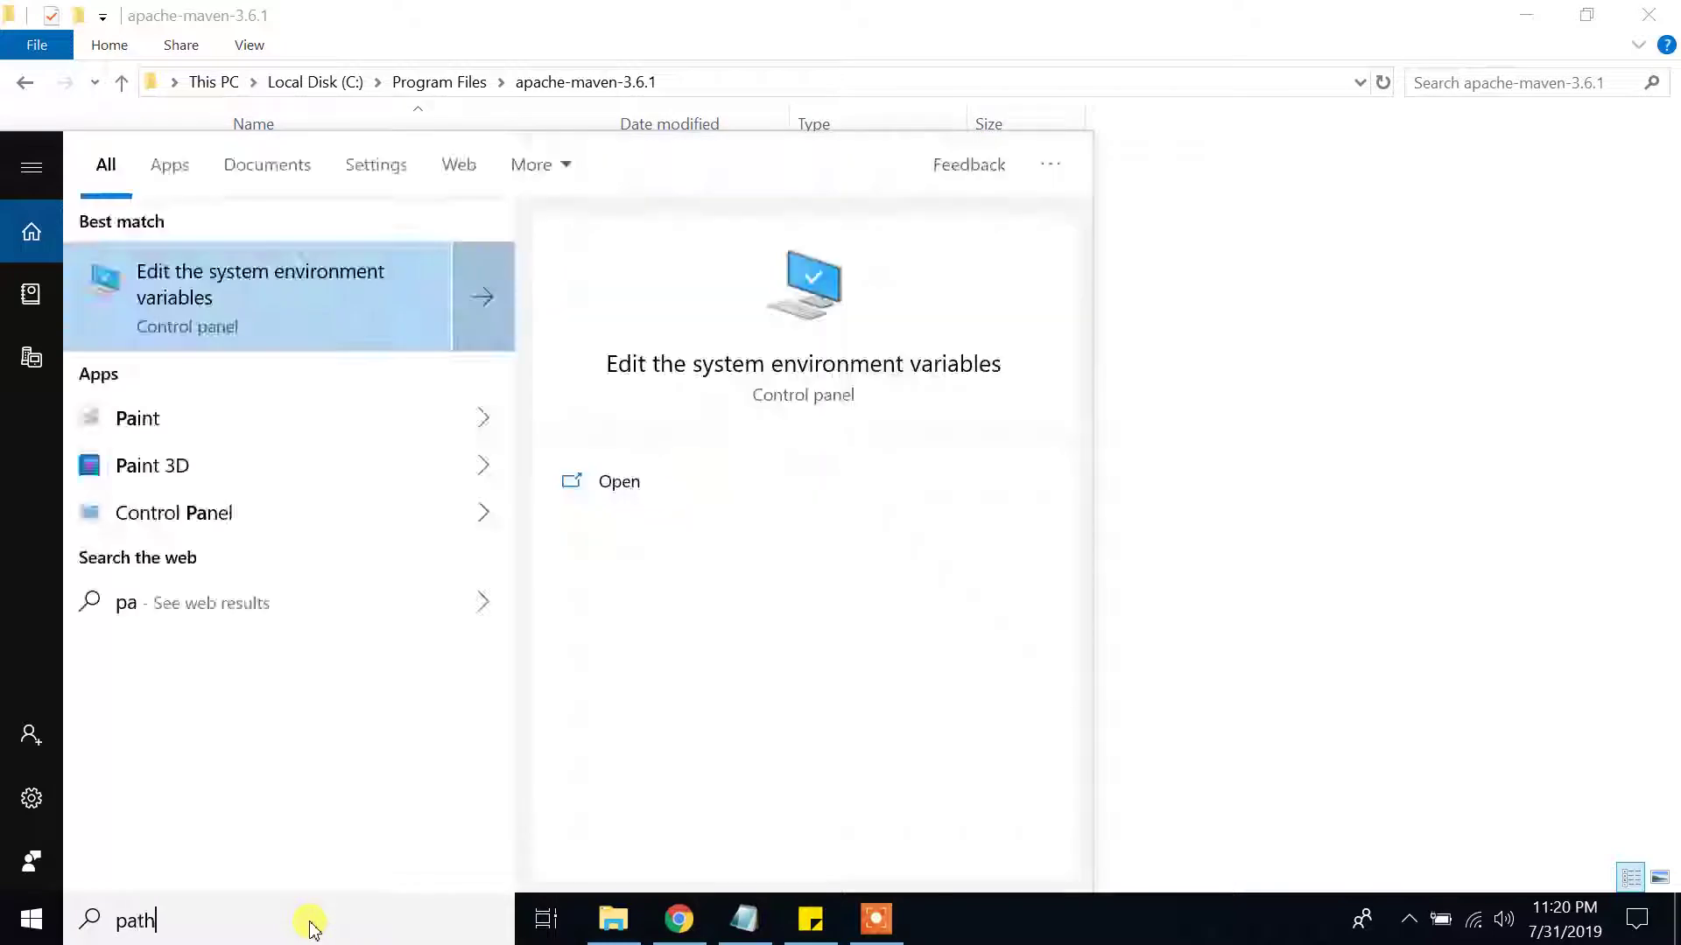
left_click(256, 300)
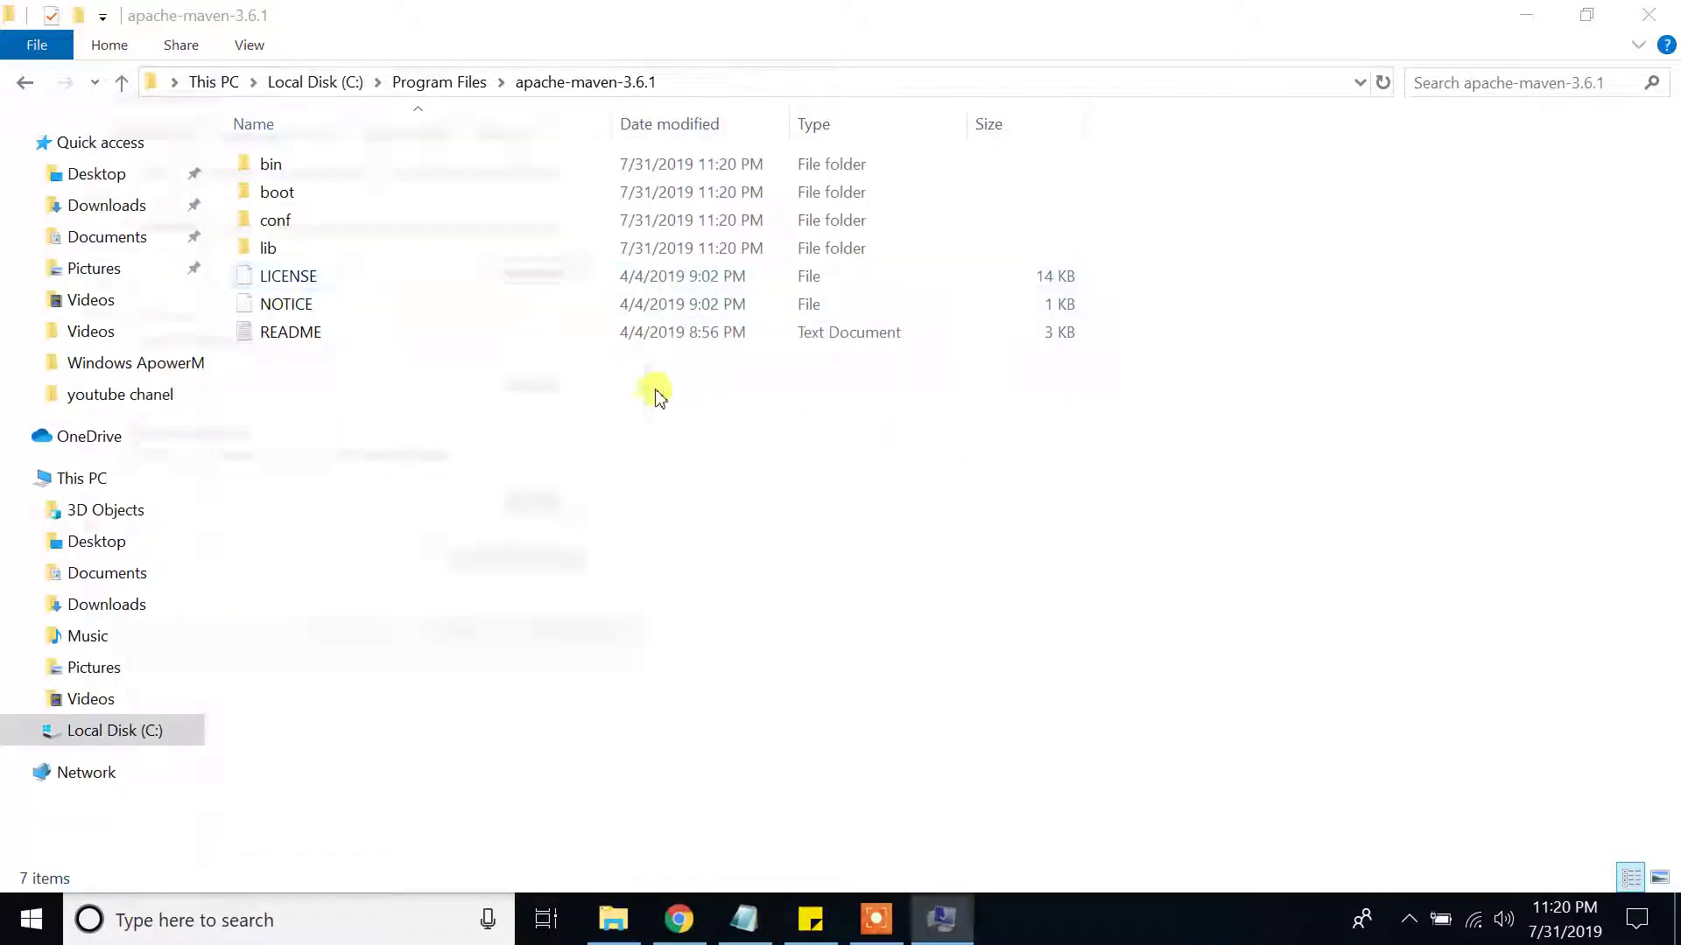
left_click(522, 571)
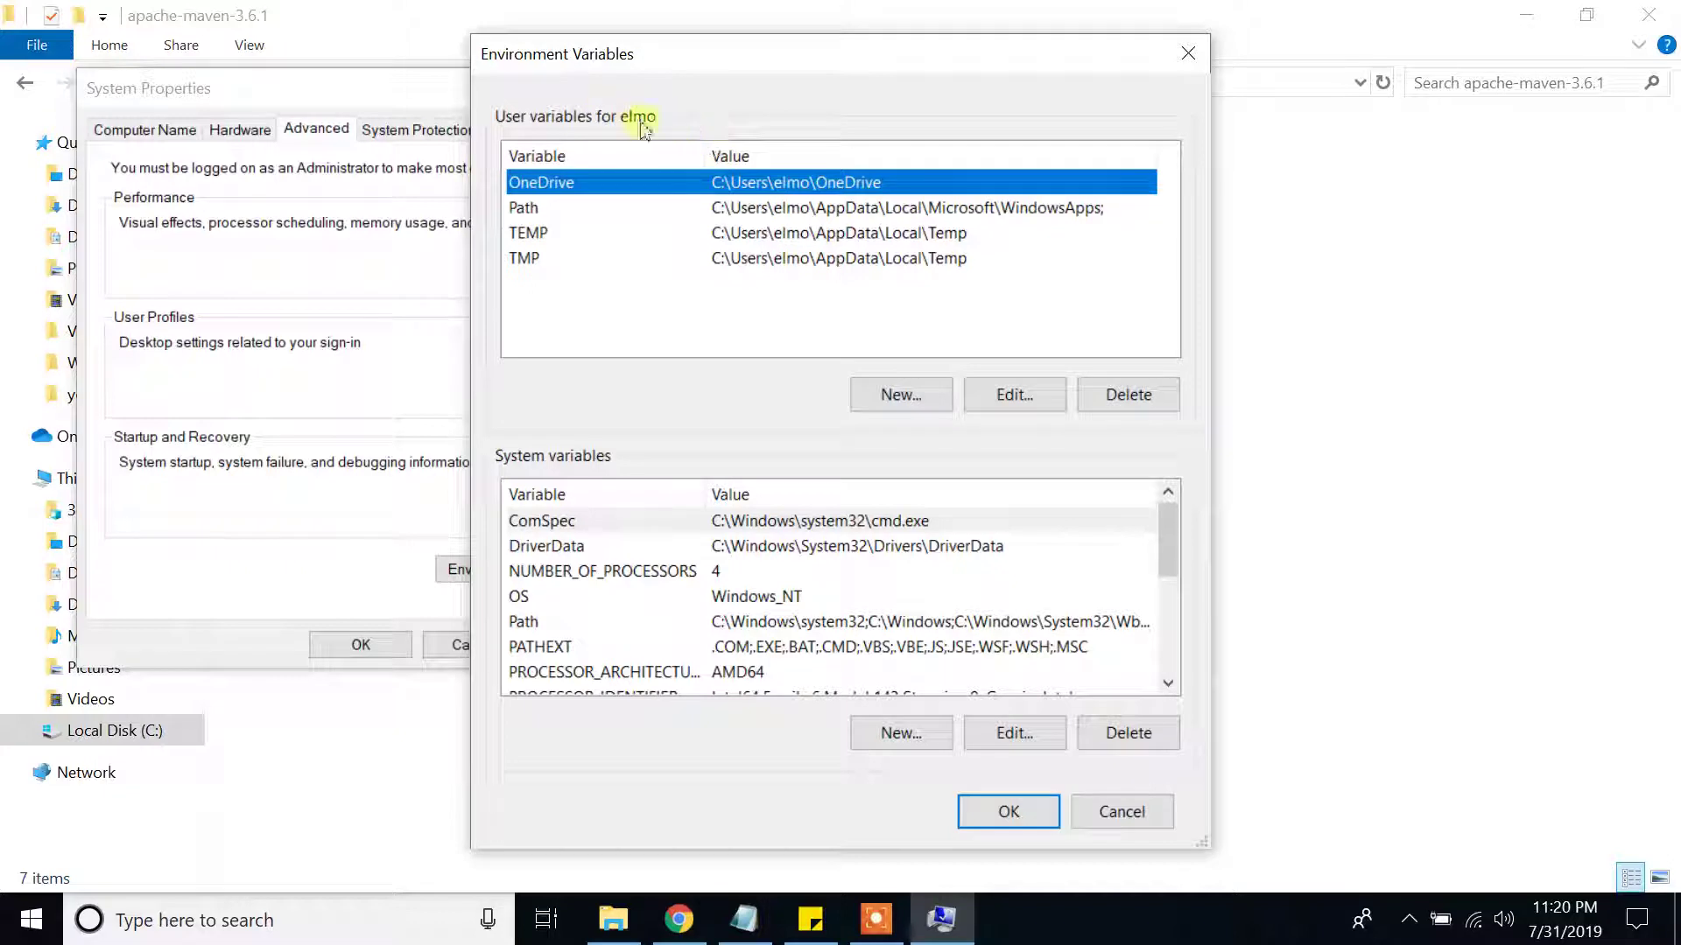
Create a user variable MAVEN_HOME with the value C:\Program Files\apache-maven-3.6.1.
left_click(901, 394)
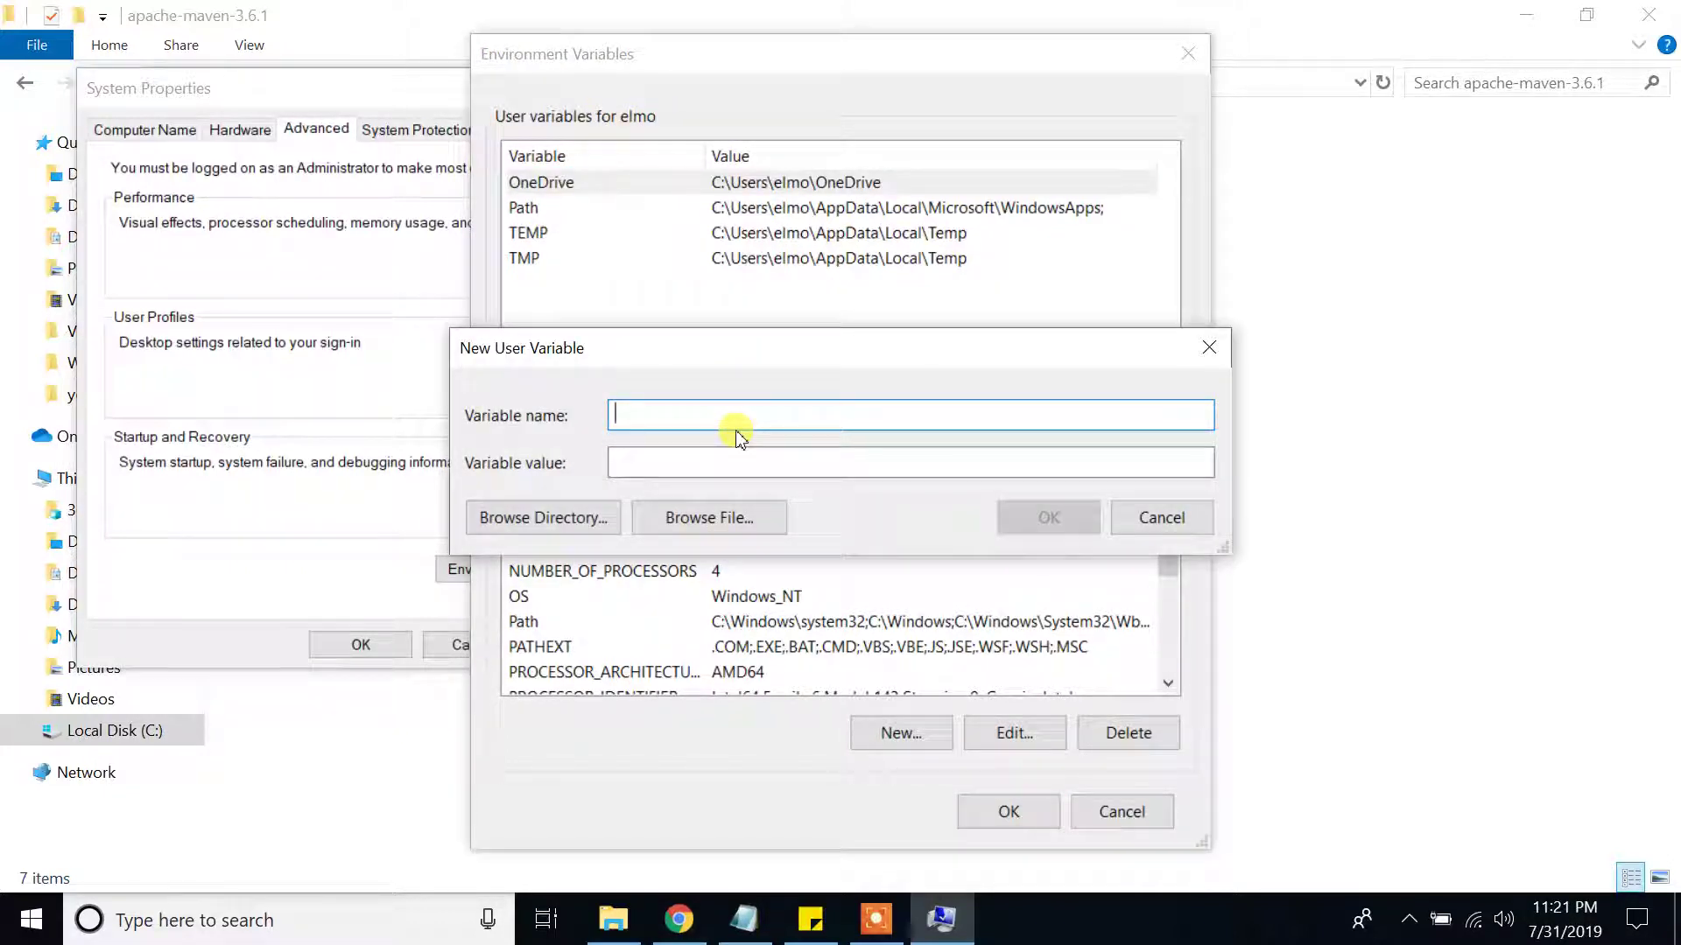
type("MAVEN_HOME")
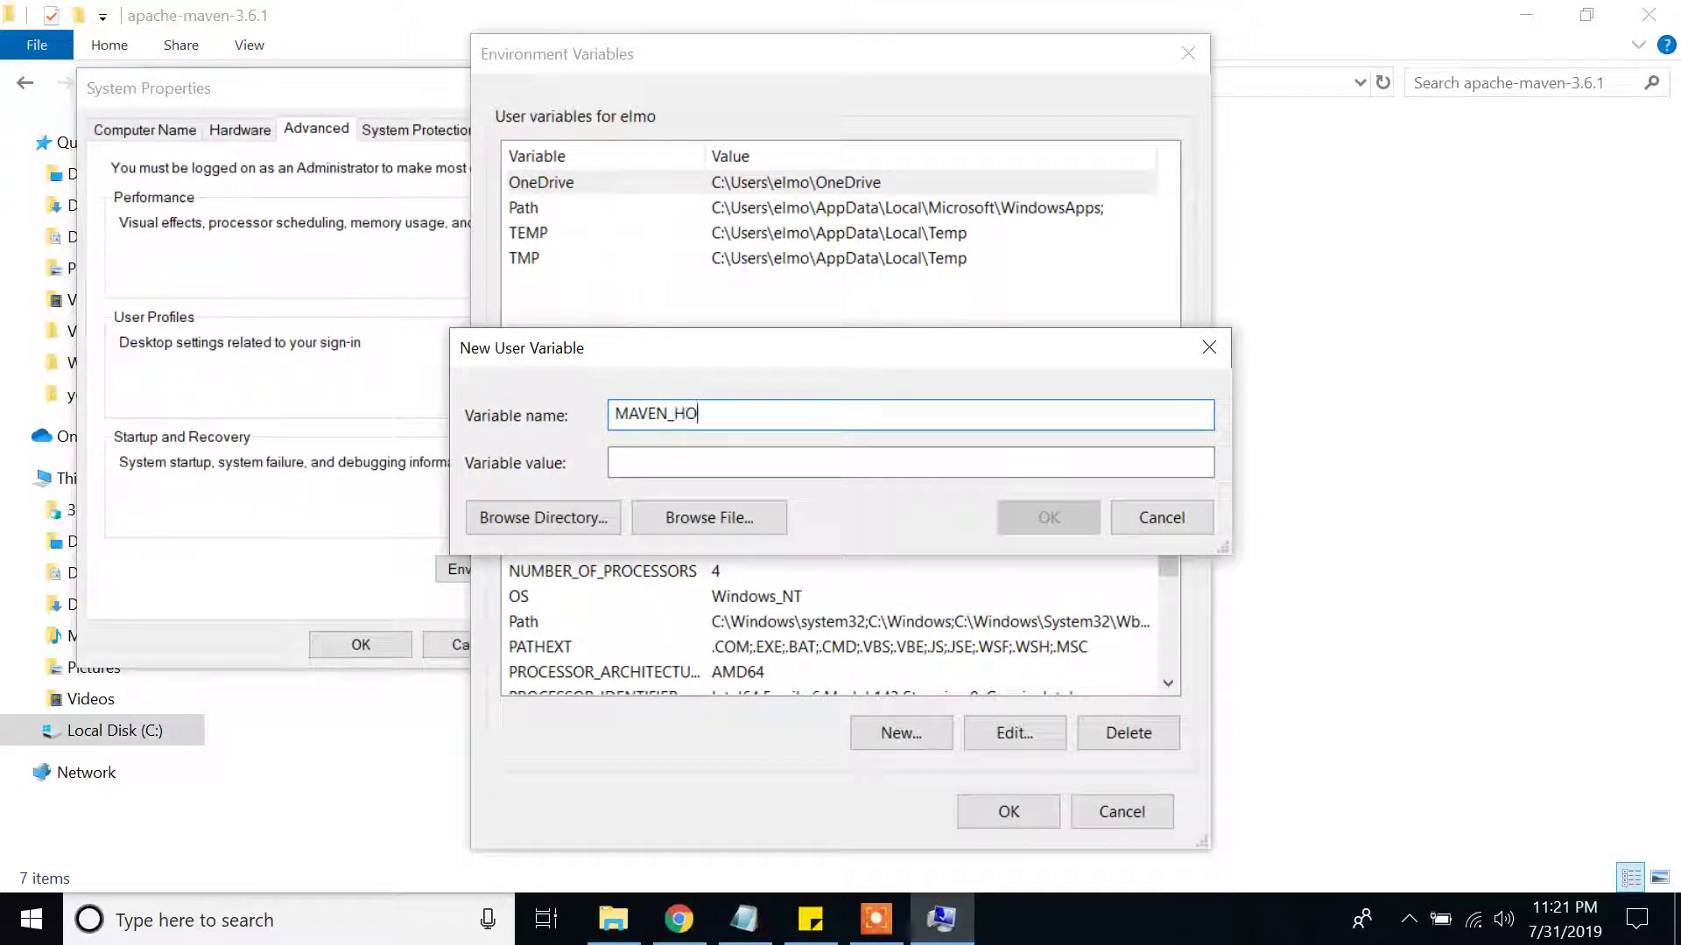
left_click(718, 462)
right_click(730, 469)
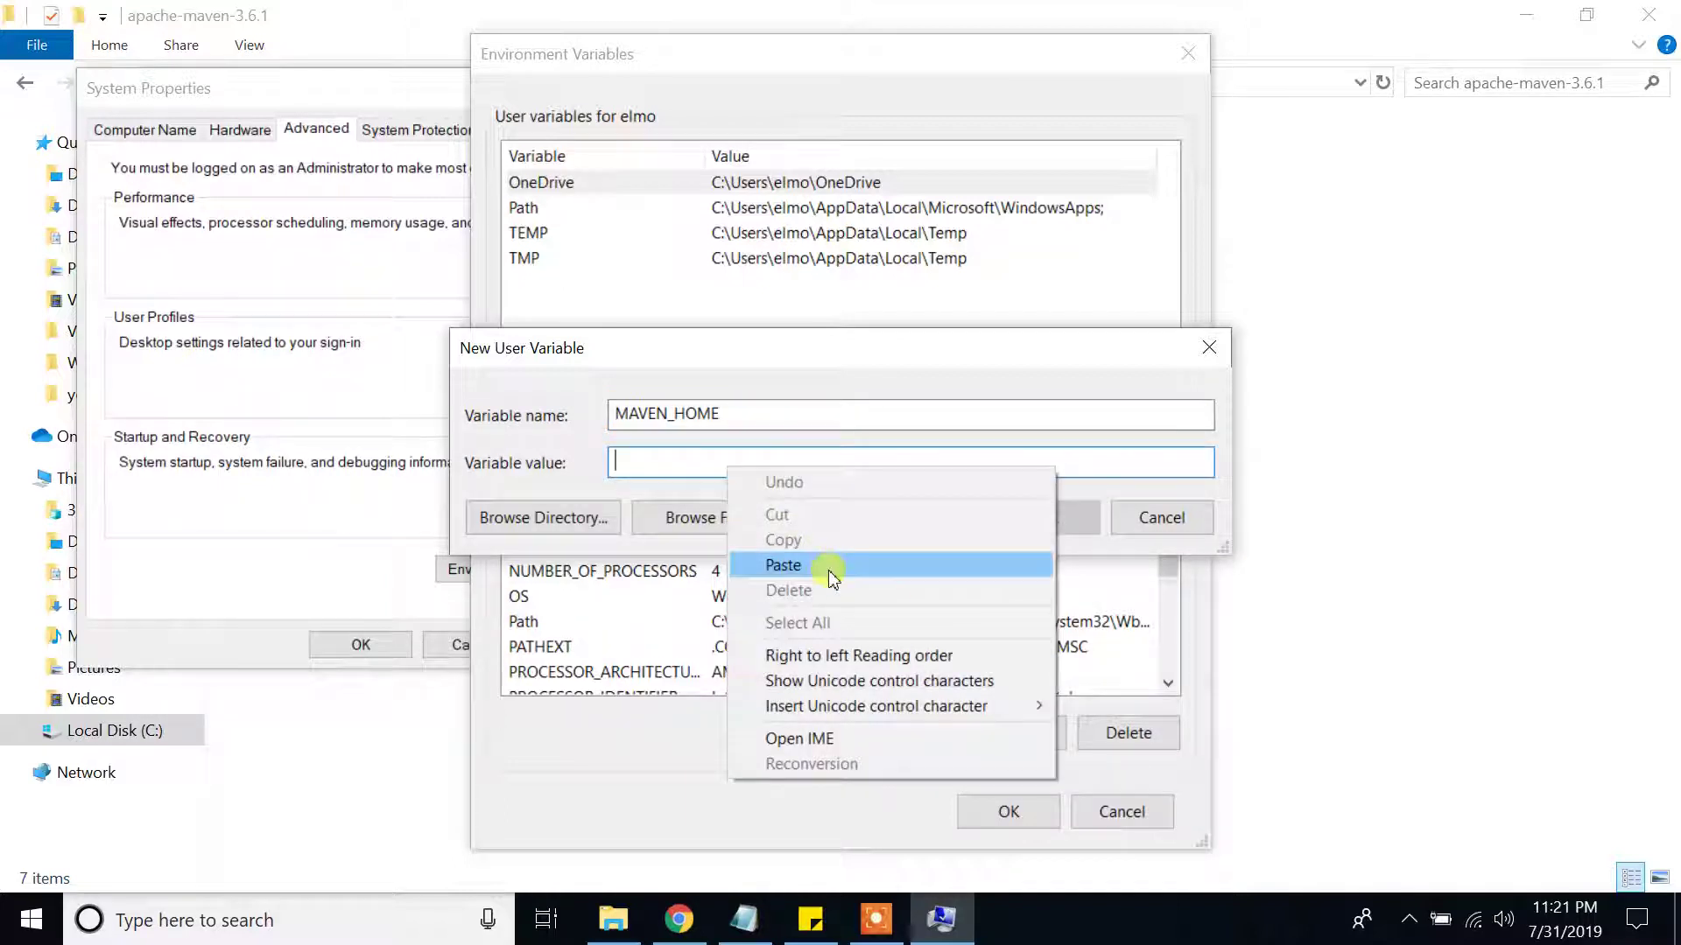
left_click(833, 565)
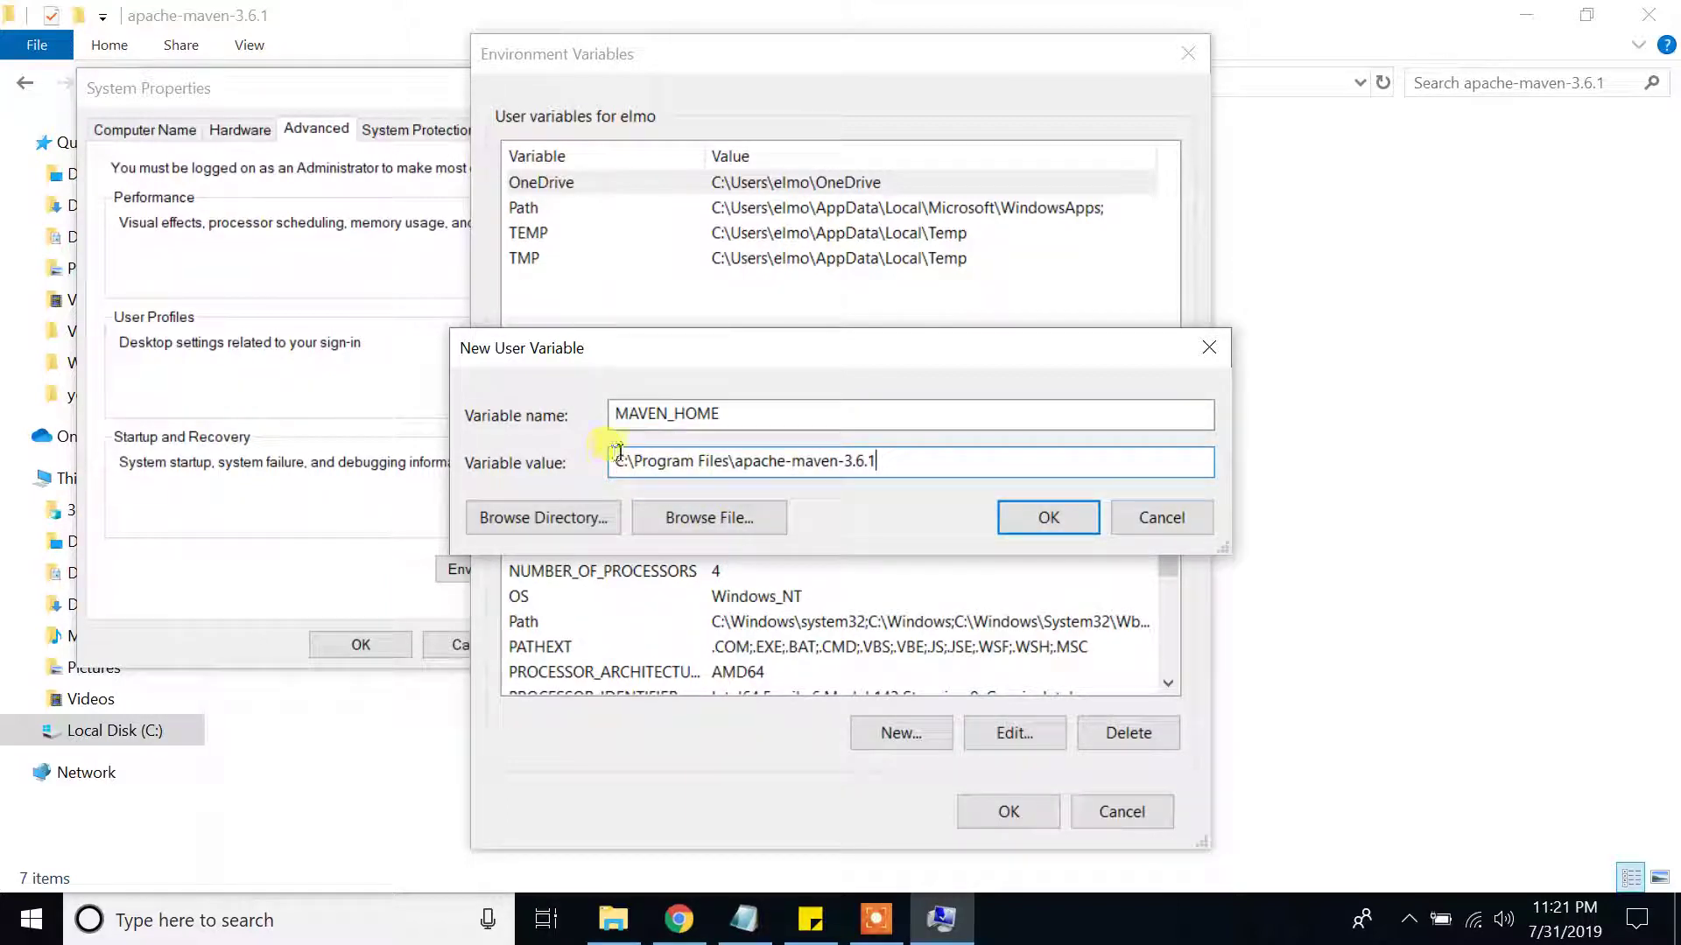
left_click(1059, 525)
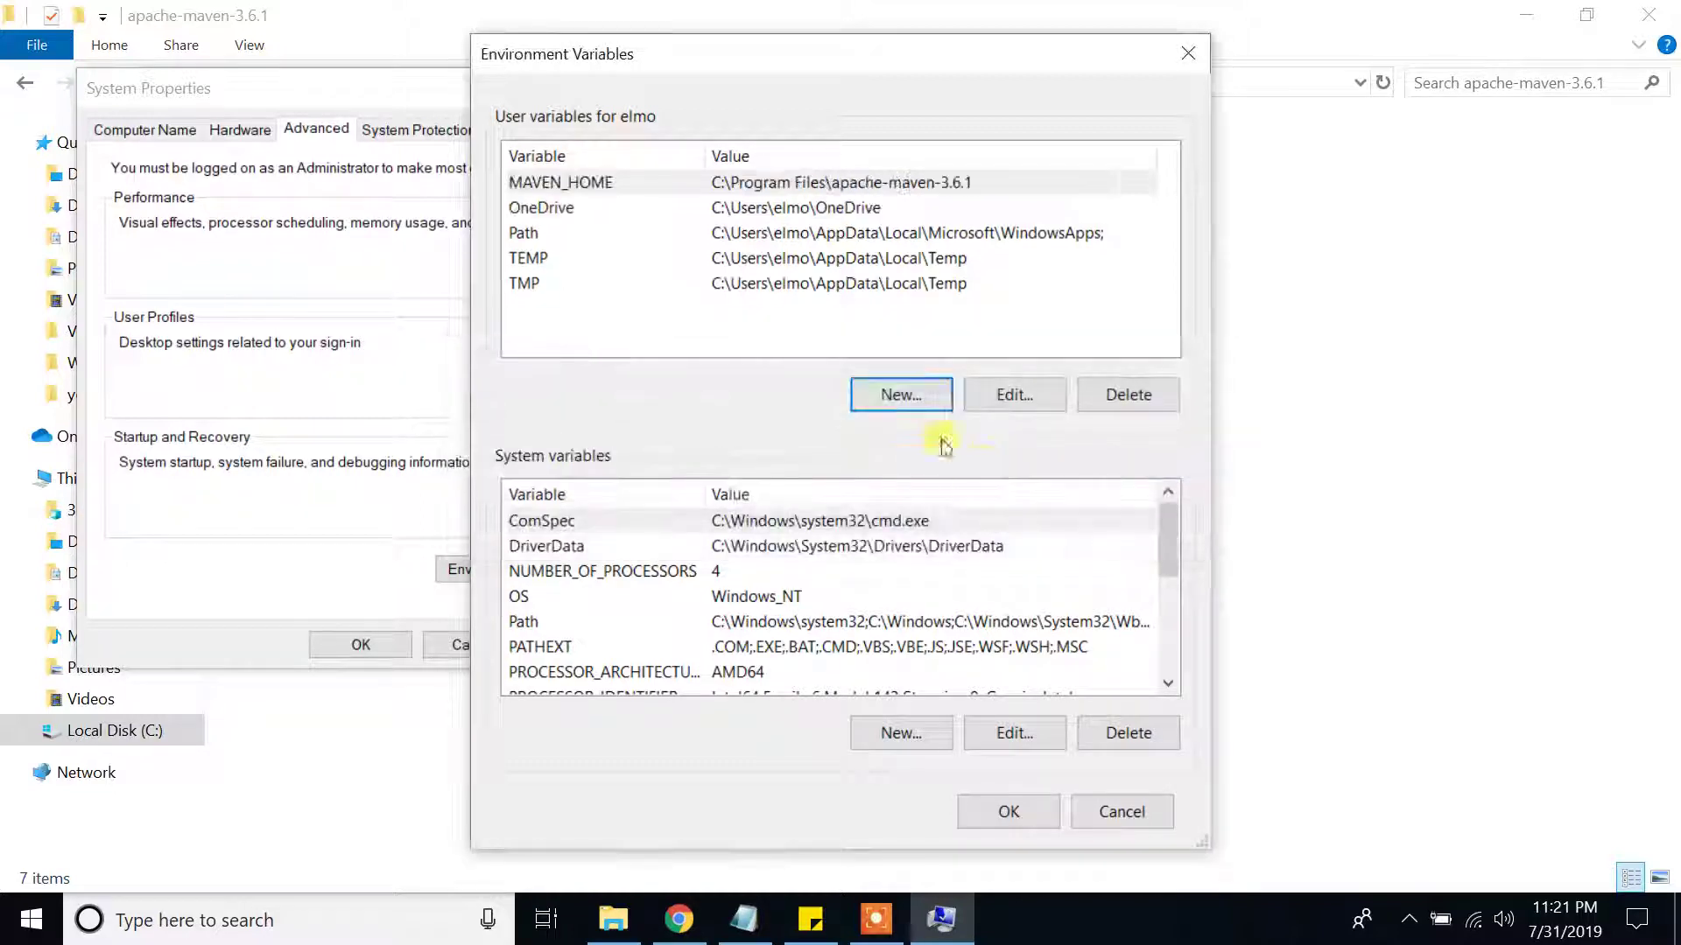
Create a user variable M2_HOME with the value C:\Program Files\apache-maven-3.6.1.
left_click(906, 402)
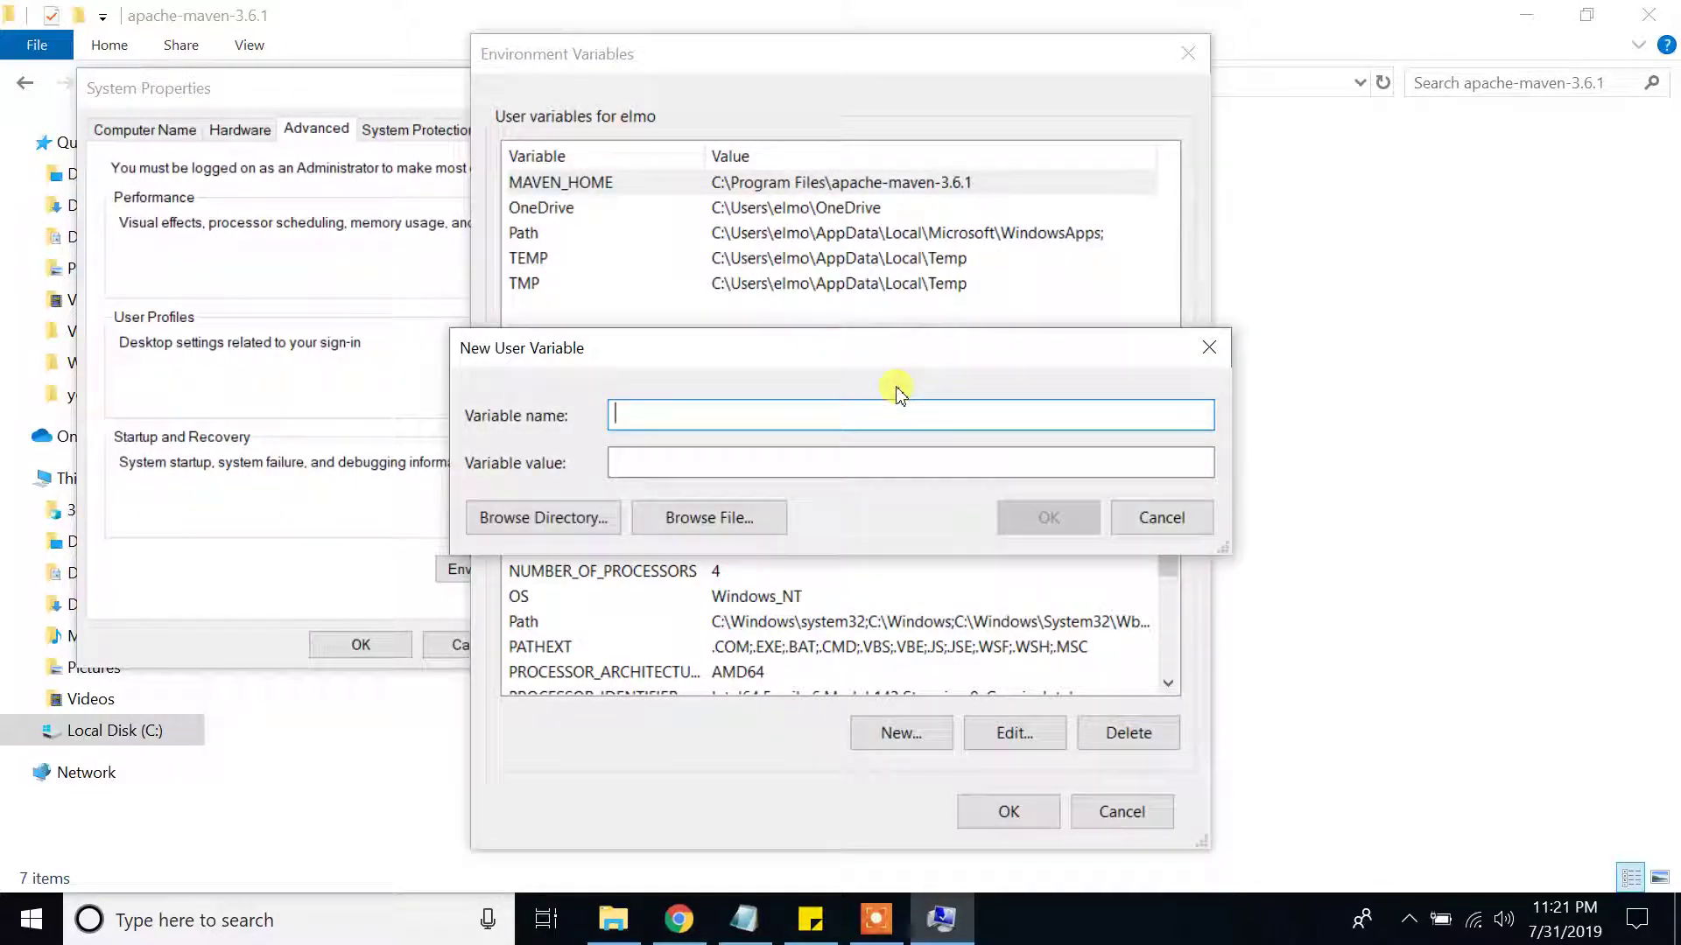
type("M2_HOME")
left_click(892, 466)
right_click(884, 468)
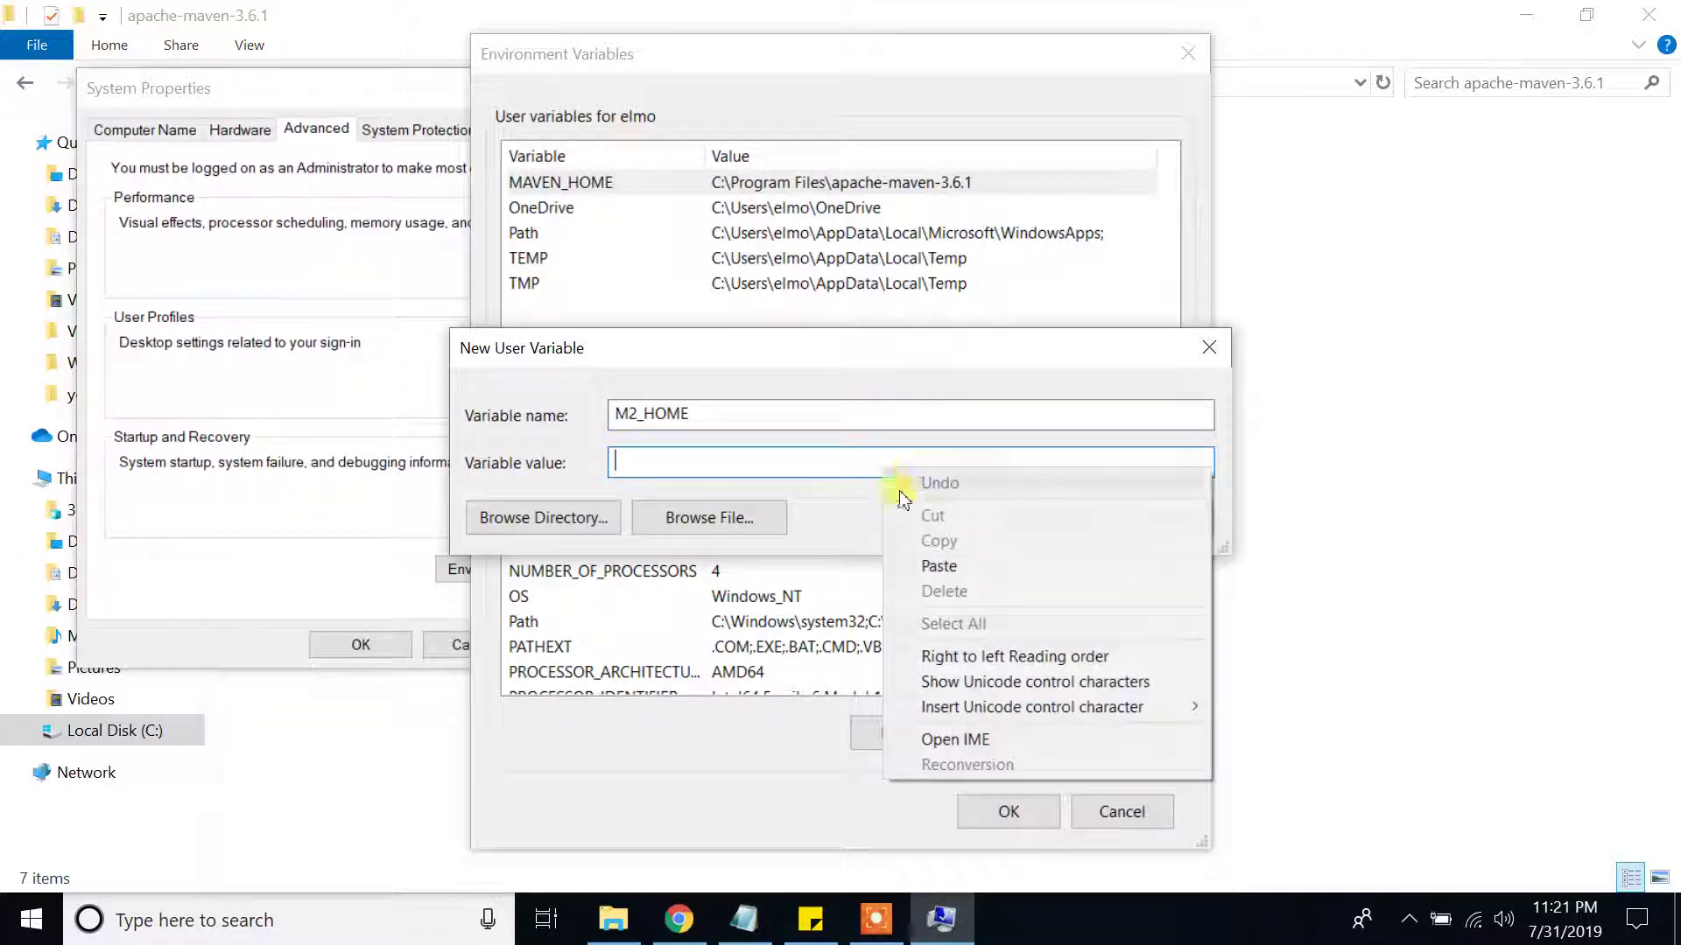
left_click(951, 570)
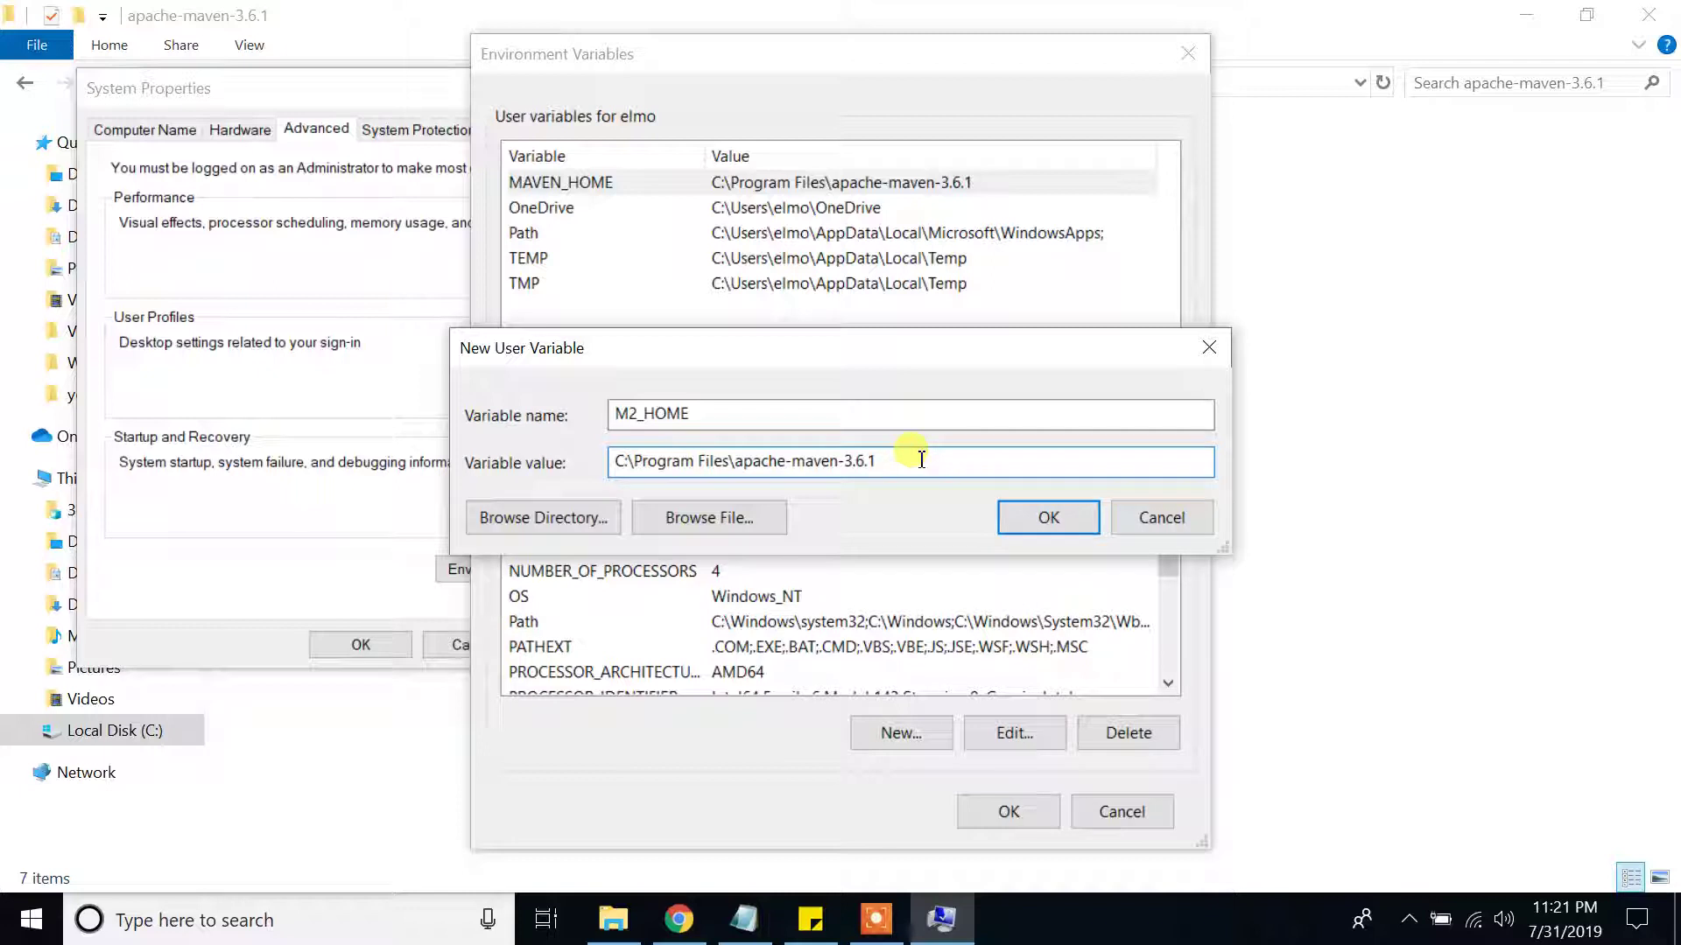
left_click(1047, 515)
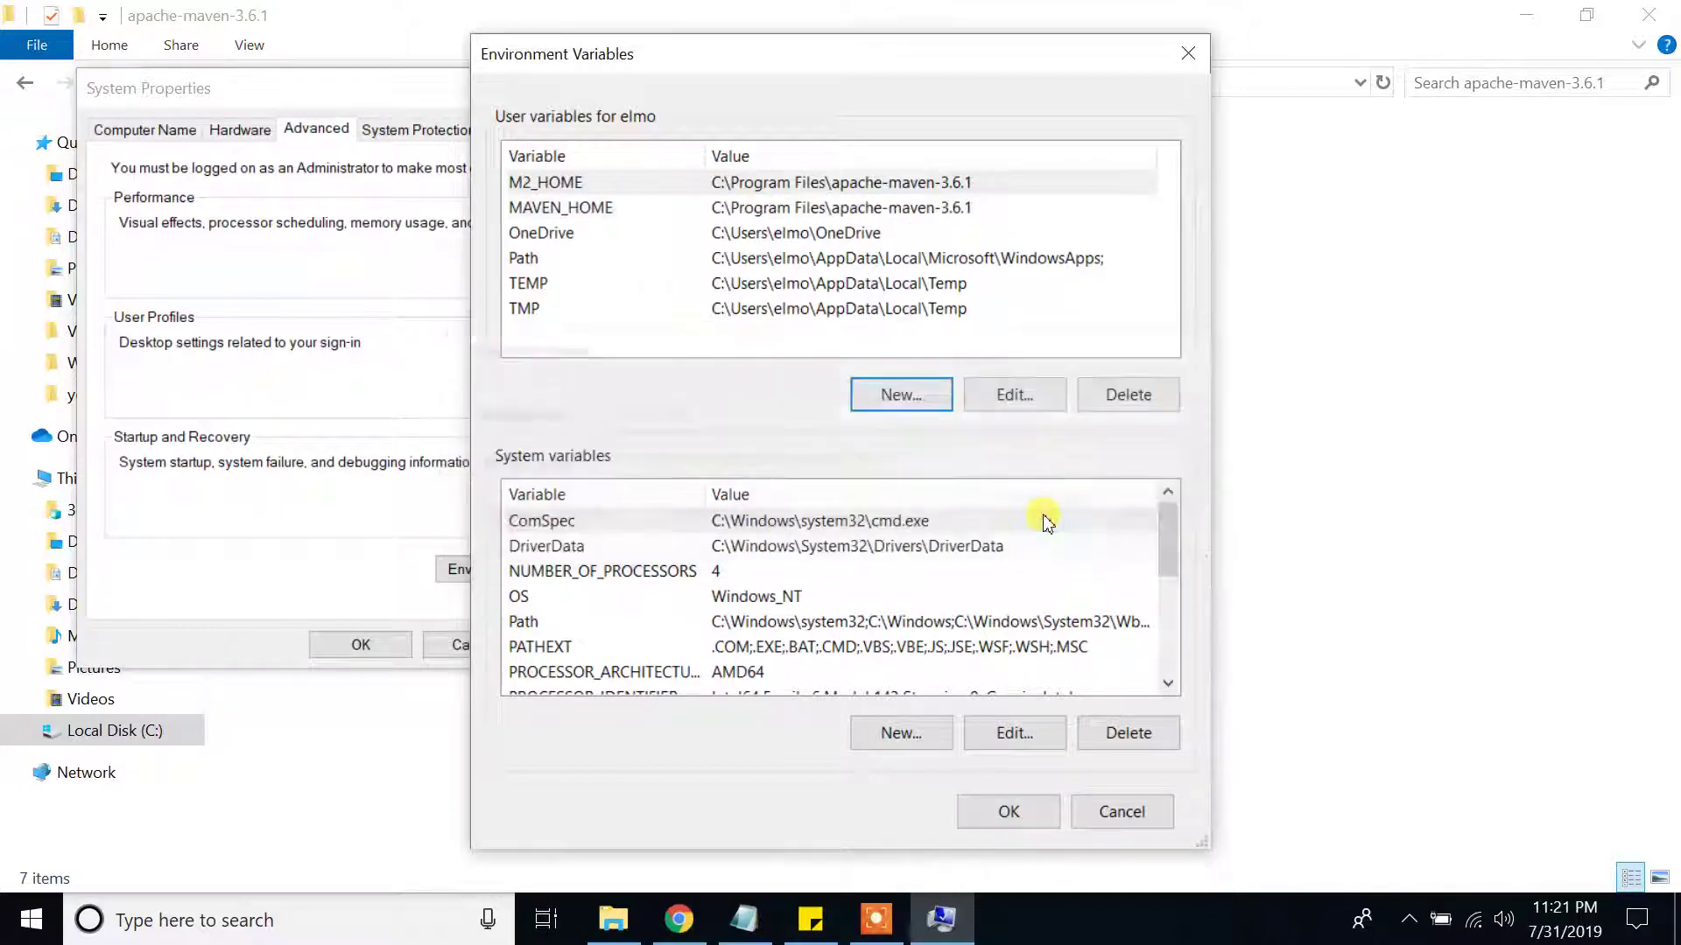
left_click(560, 208)
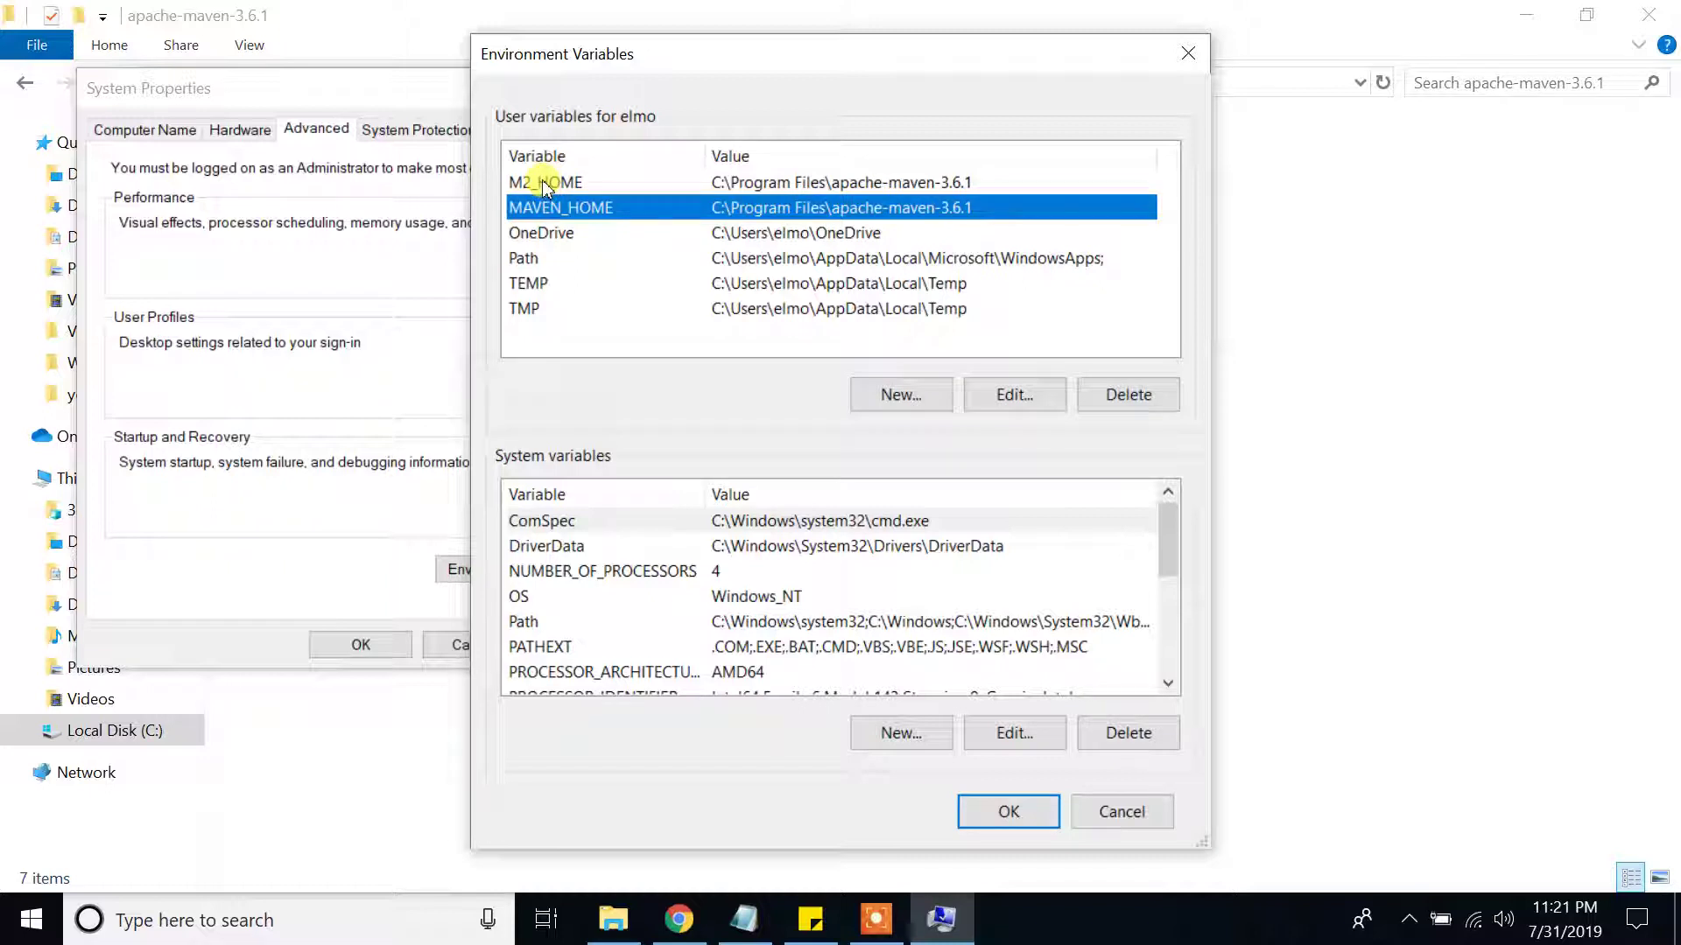
left_click(544, 184)
left_click(569, 210)
Add C:\Program Files\apache-maven-3.6.1\bin as a new entry in the system Path variable and confirm all open settings dialogs.
left_click(530, 623)
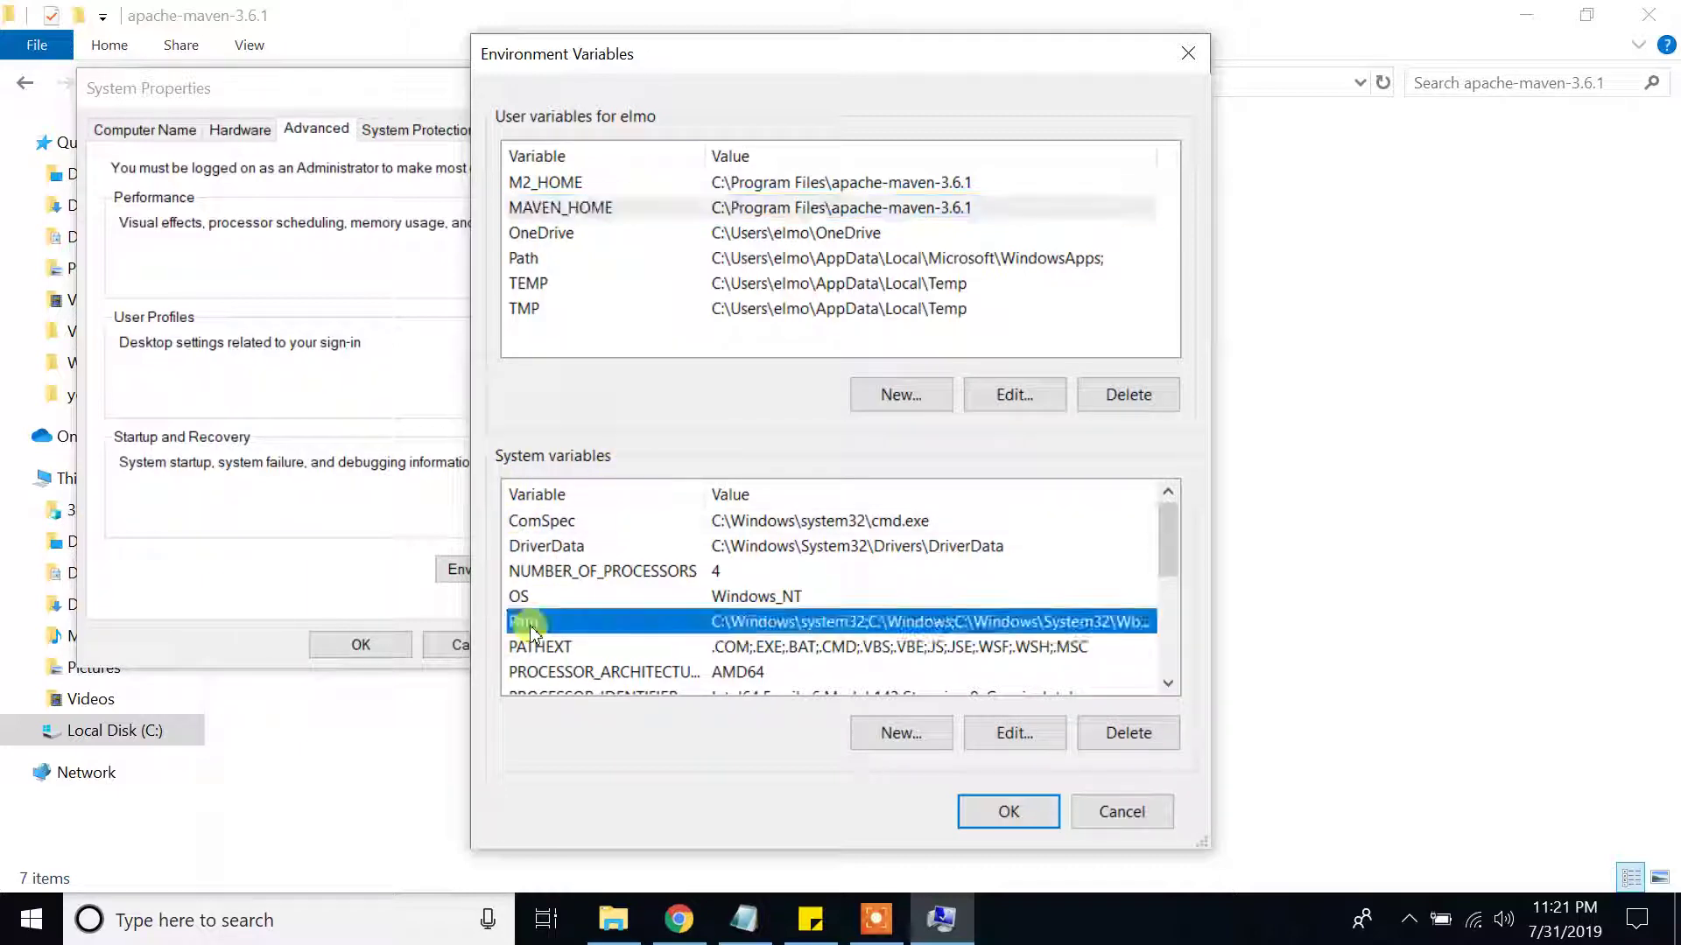
left_click(1026, 732)
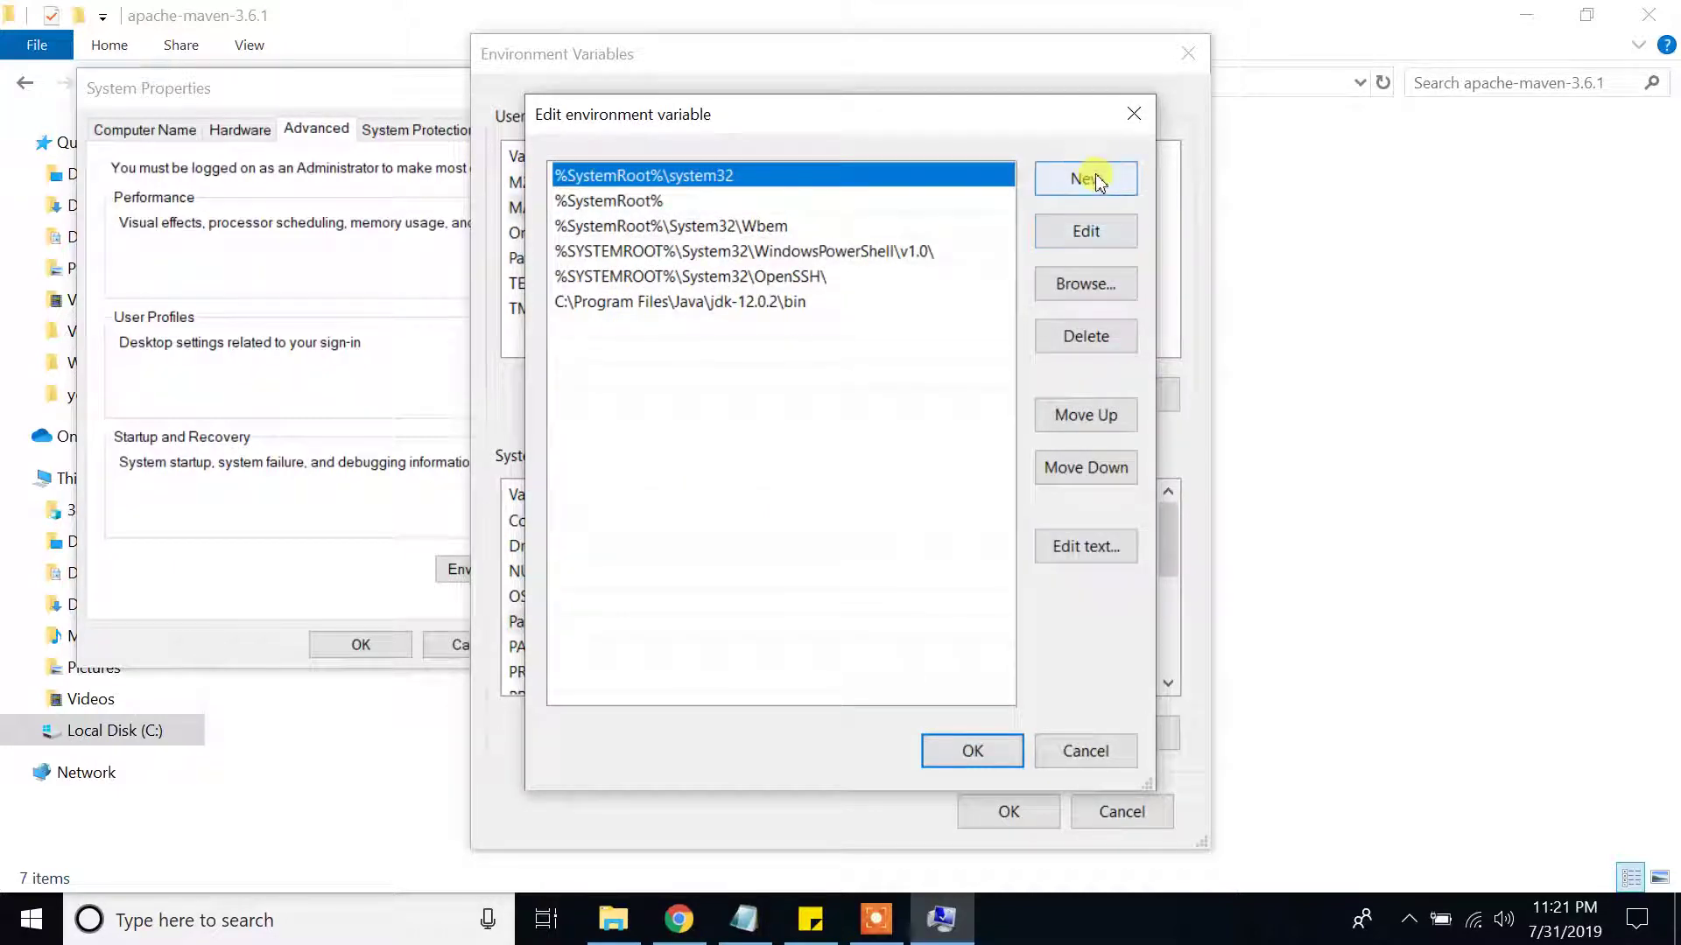
left_click(1094, 179)
right_click(576, 327)
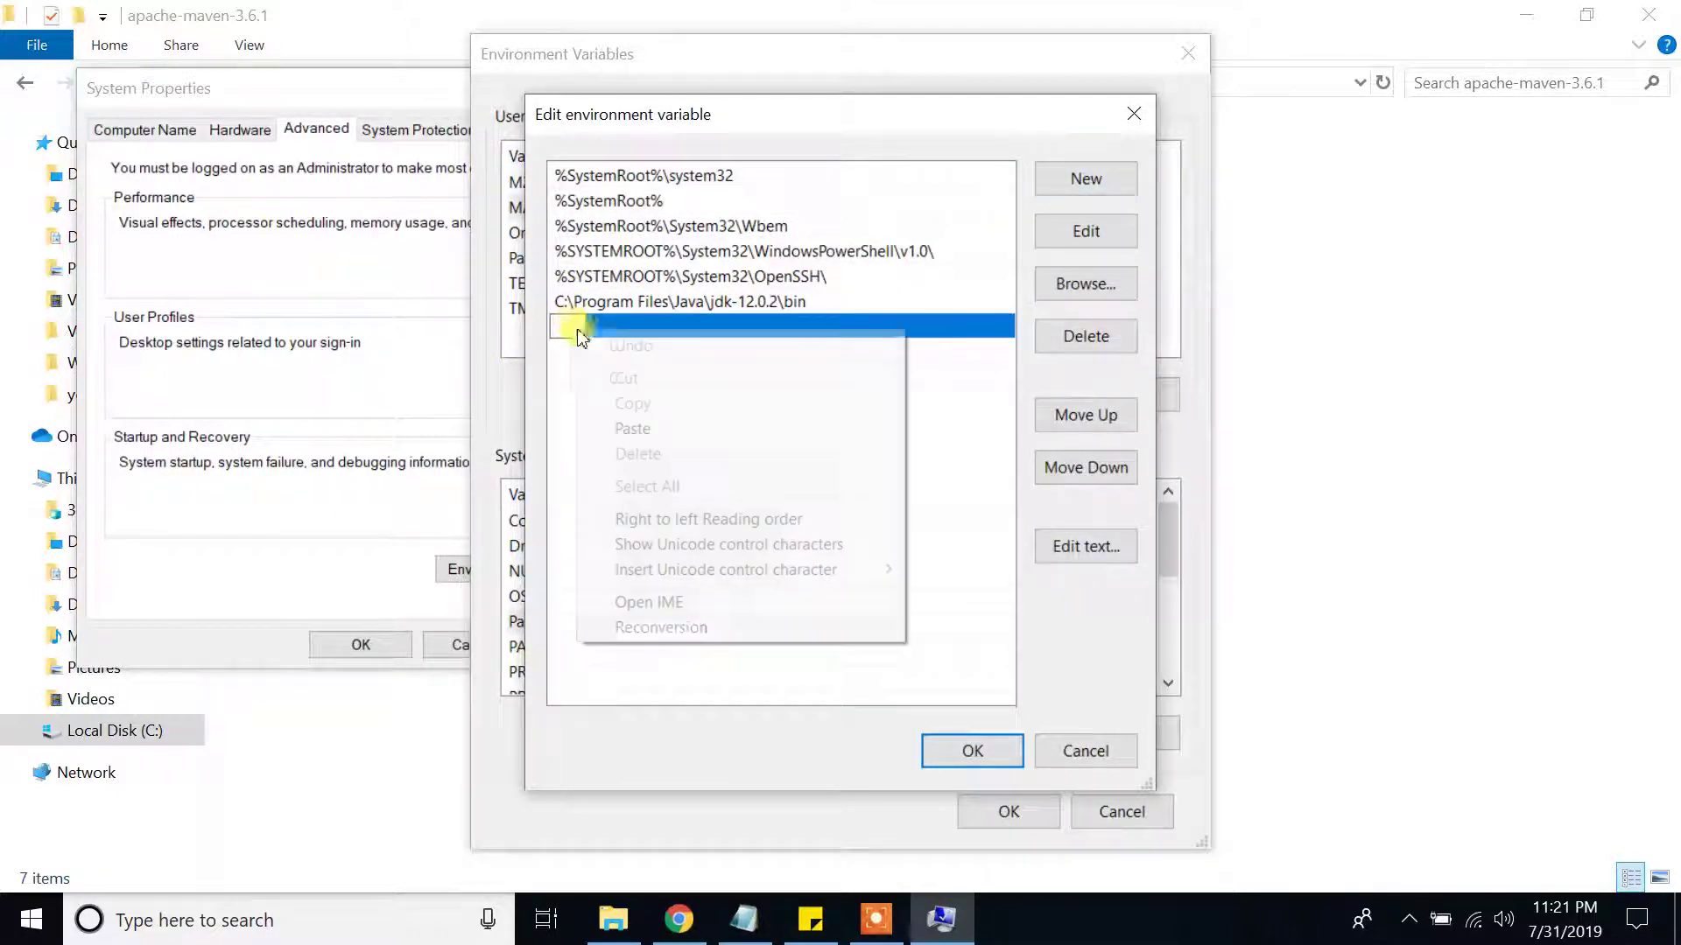
left_click(709, 430)
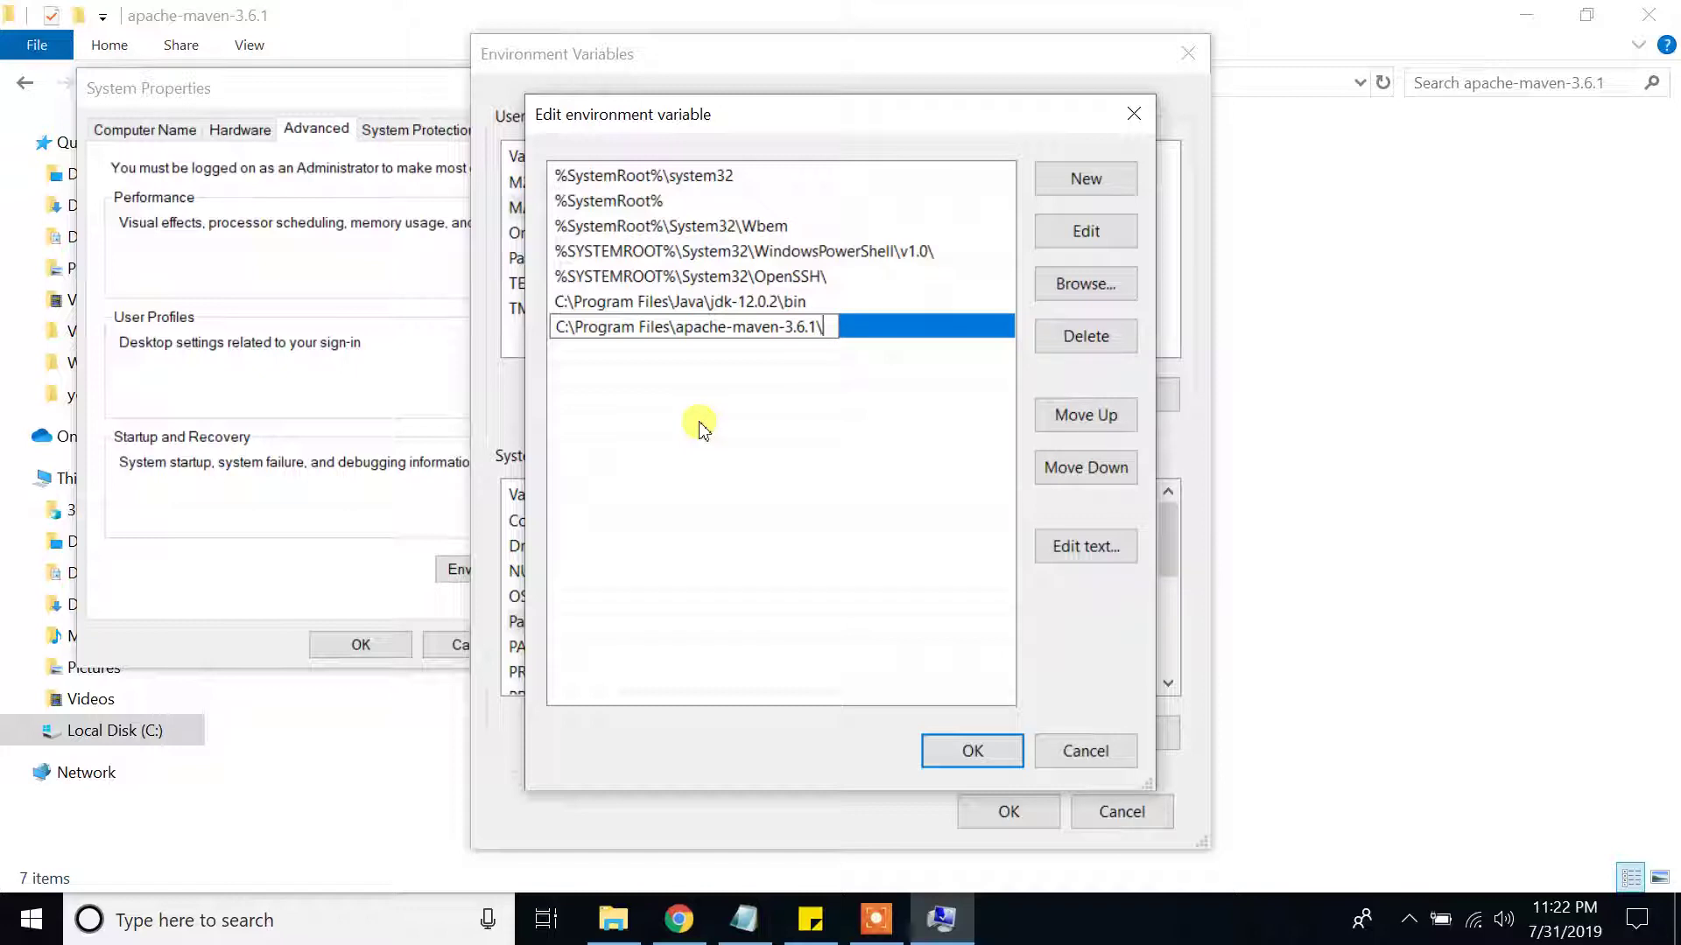
type("\\bin")
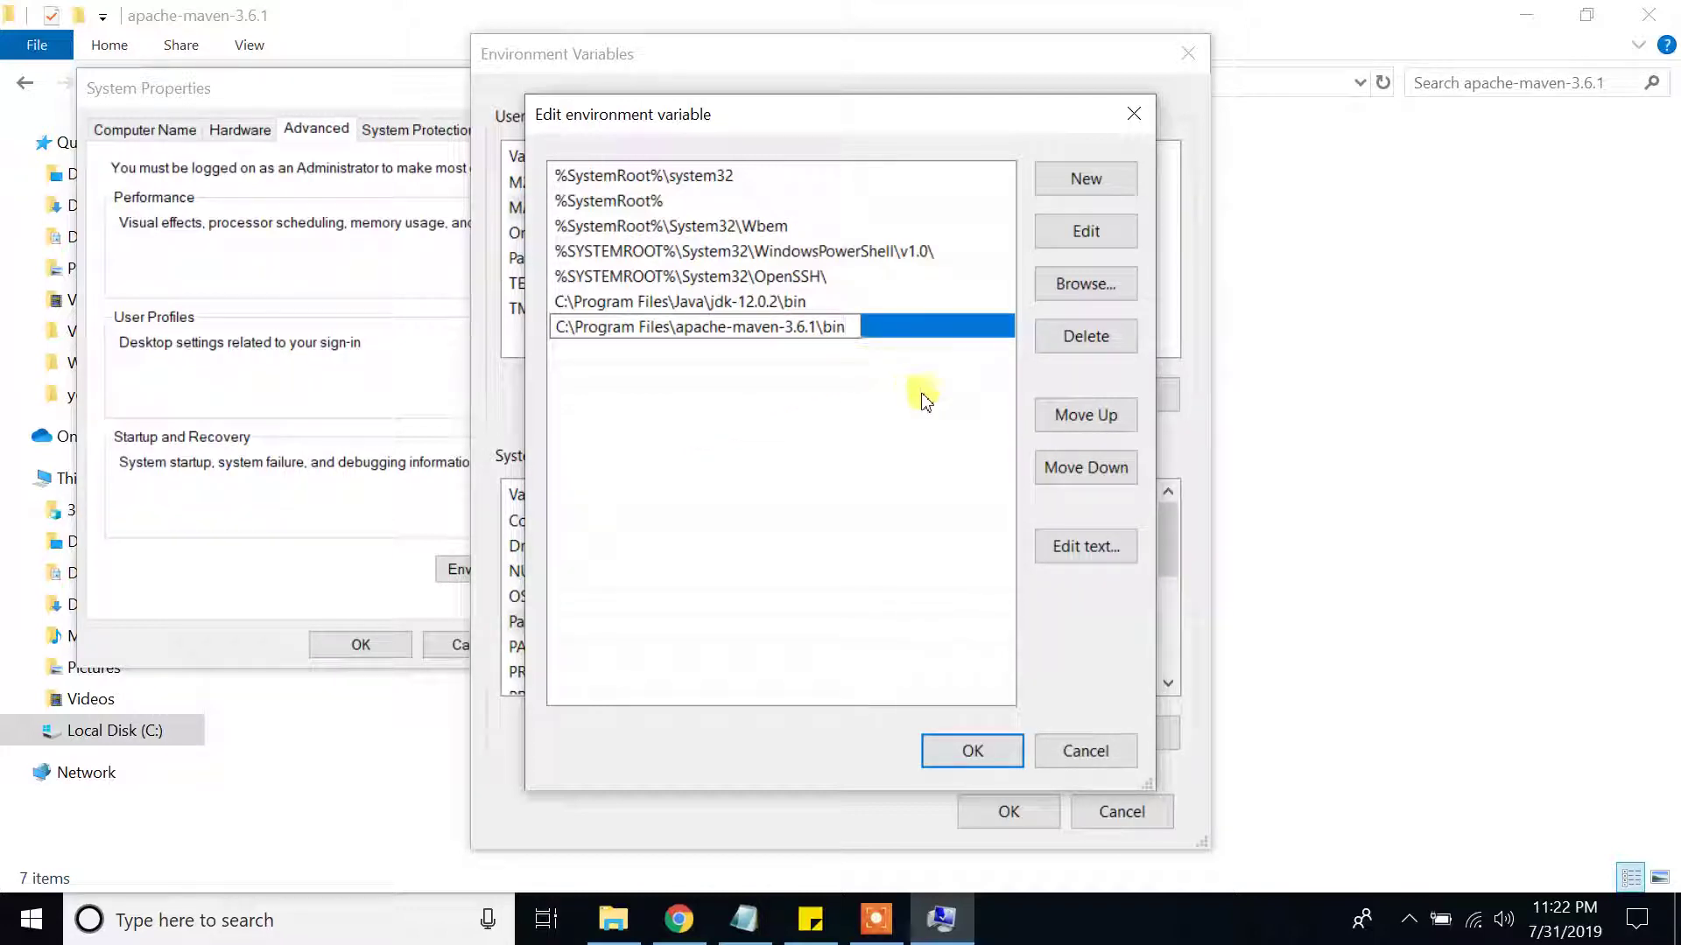
left_click(972, 753)
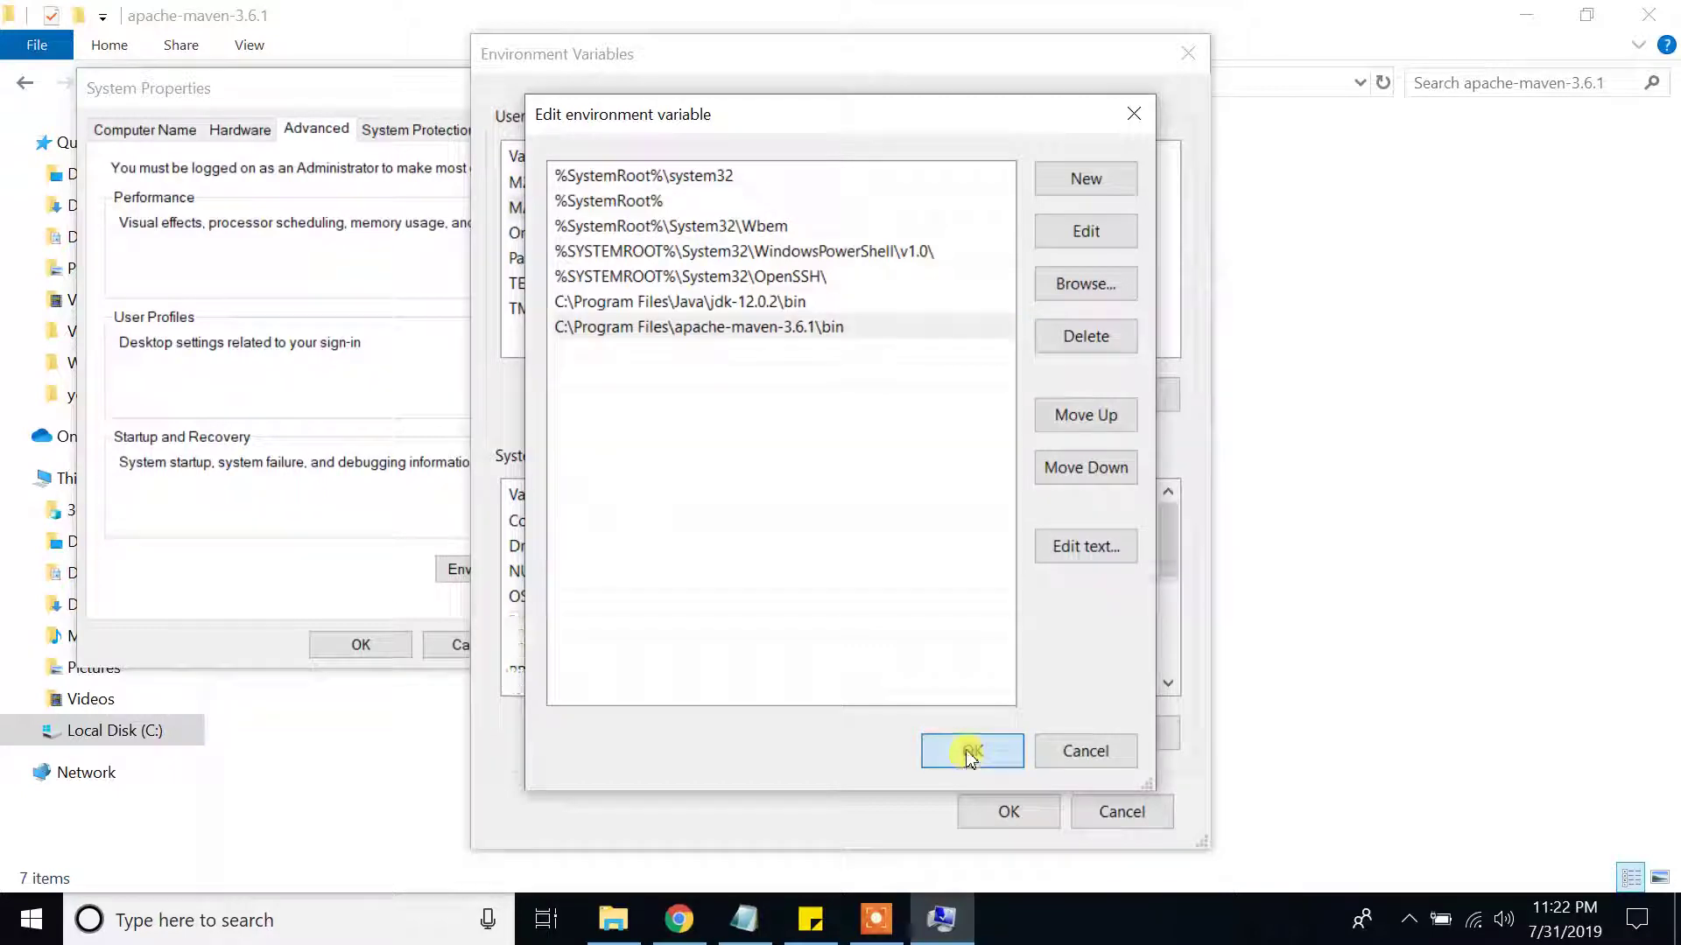
left_click(1006, 812)
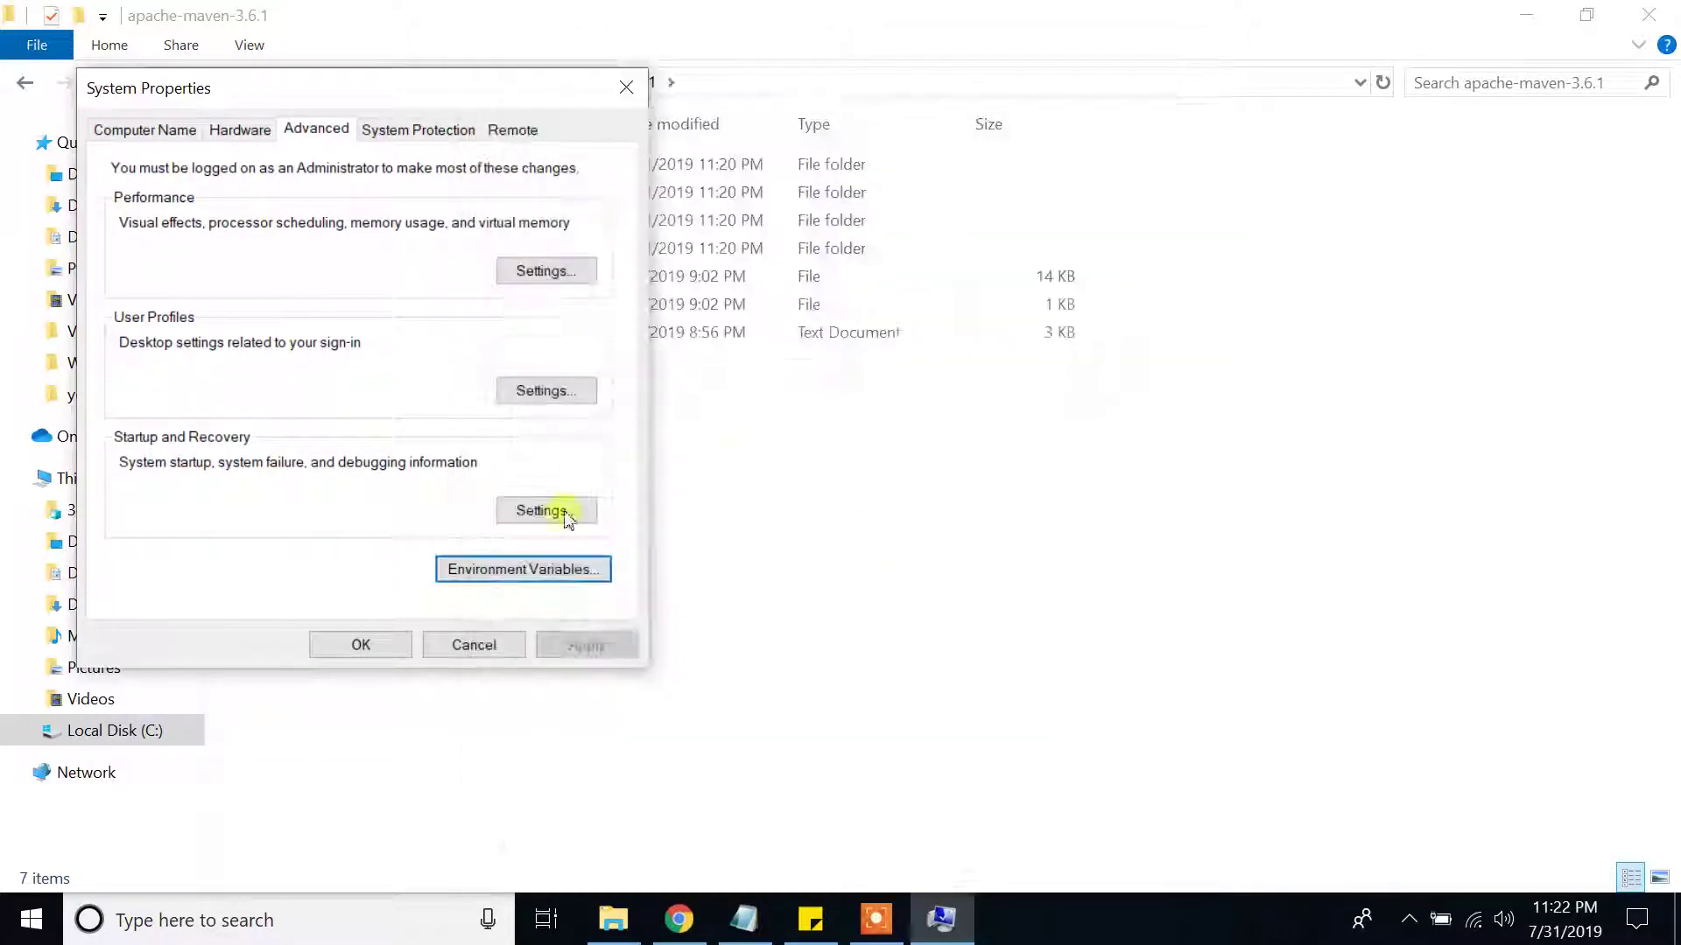
left_click(368, 644)
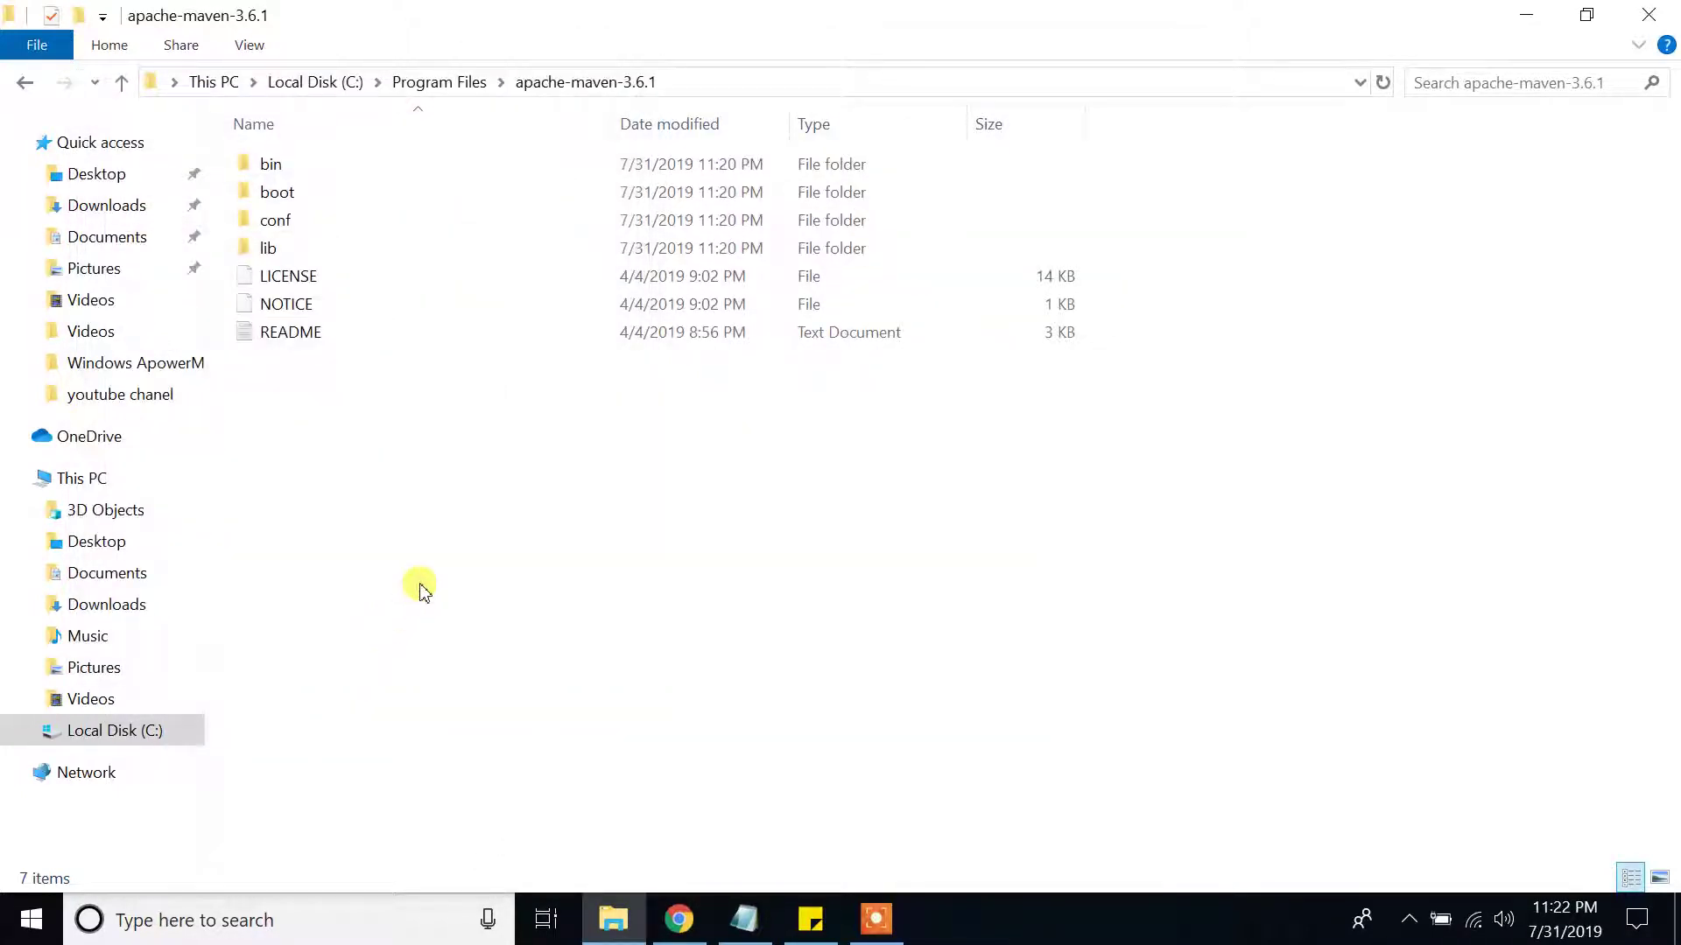
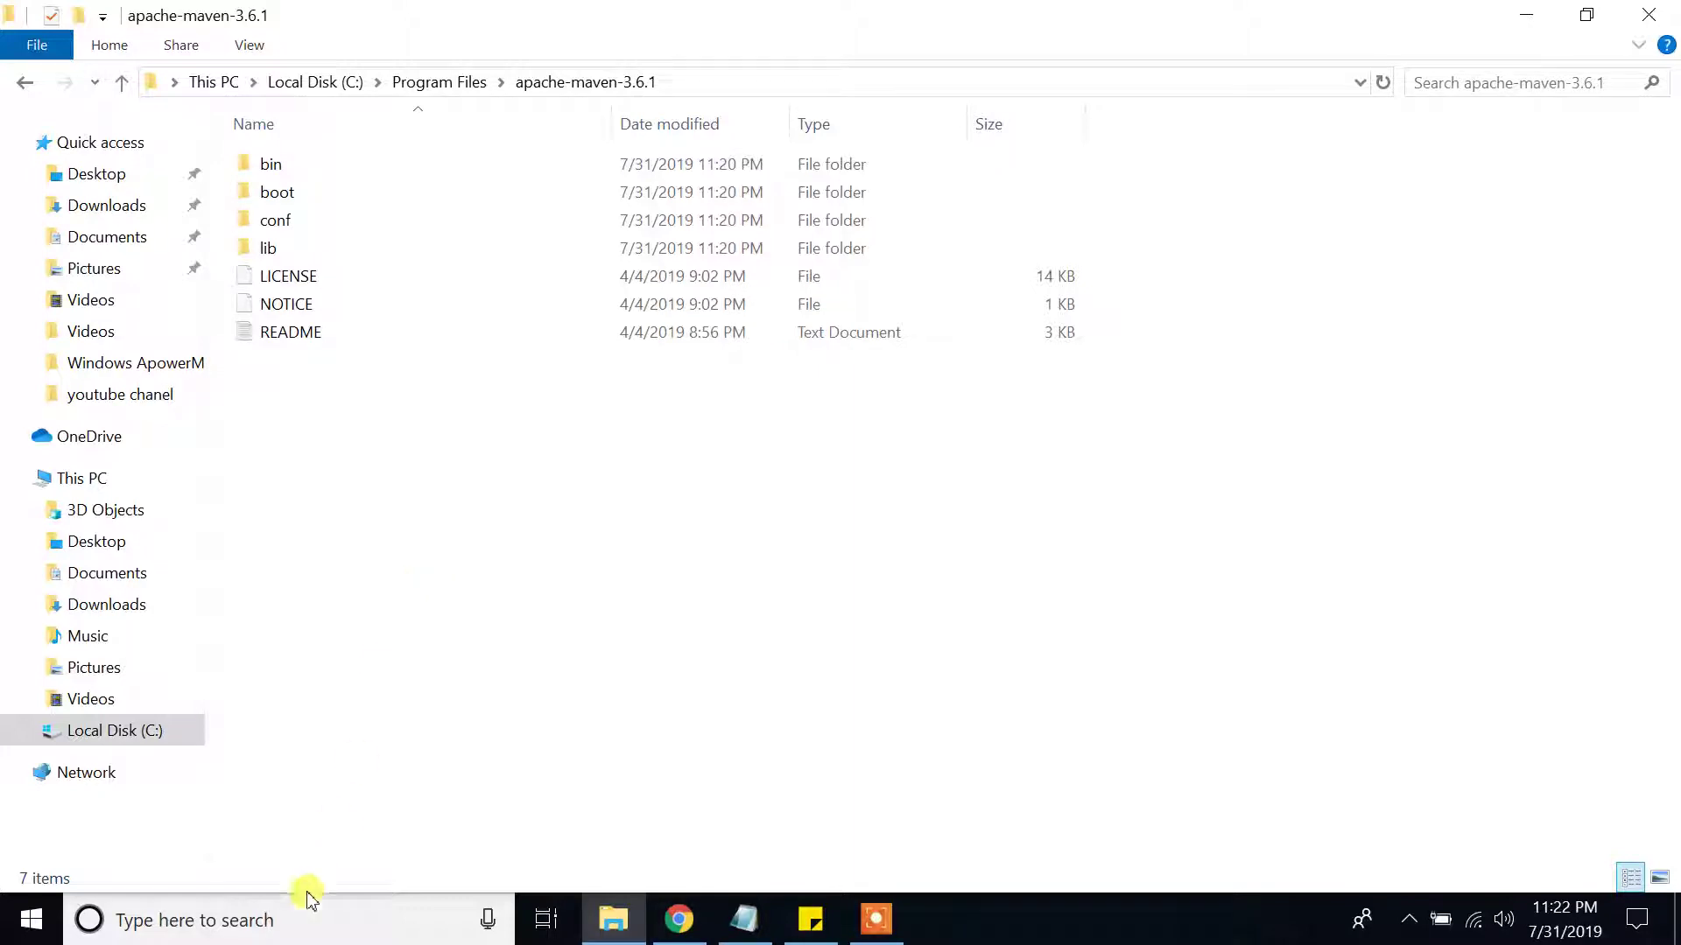
Search Windows for "cmd", open Command Prompt and get it ready for input.
left_click(302, 917)
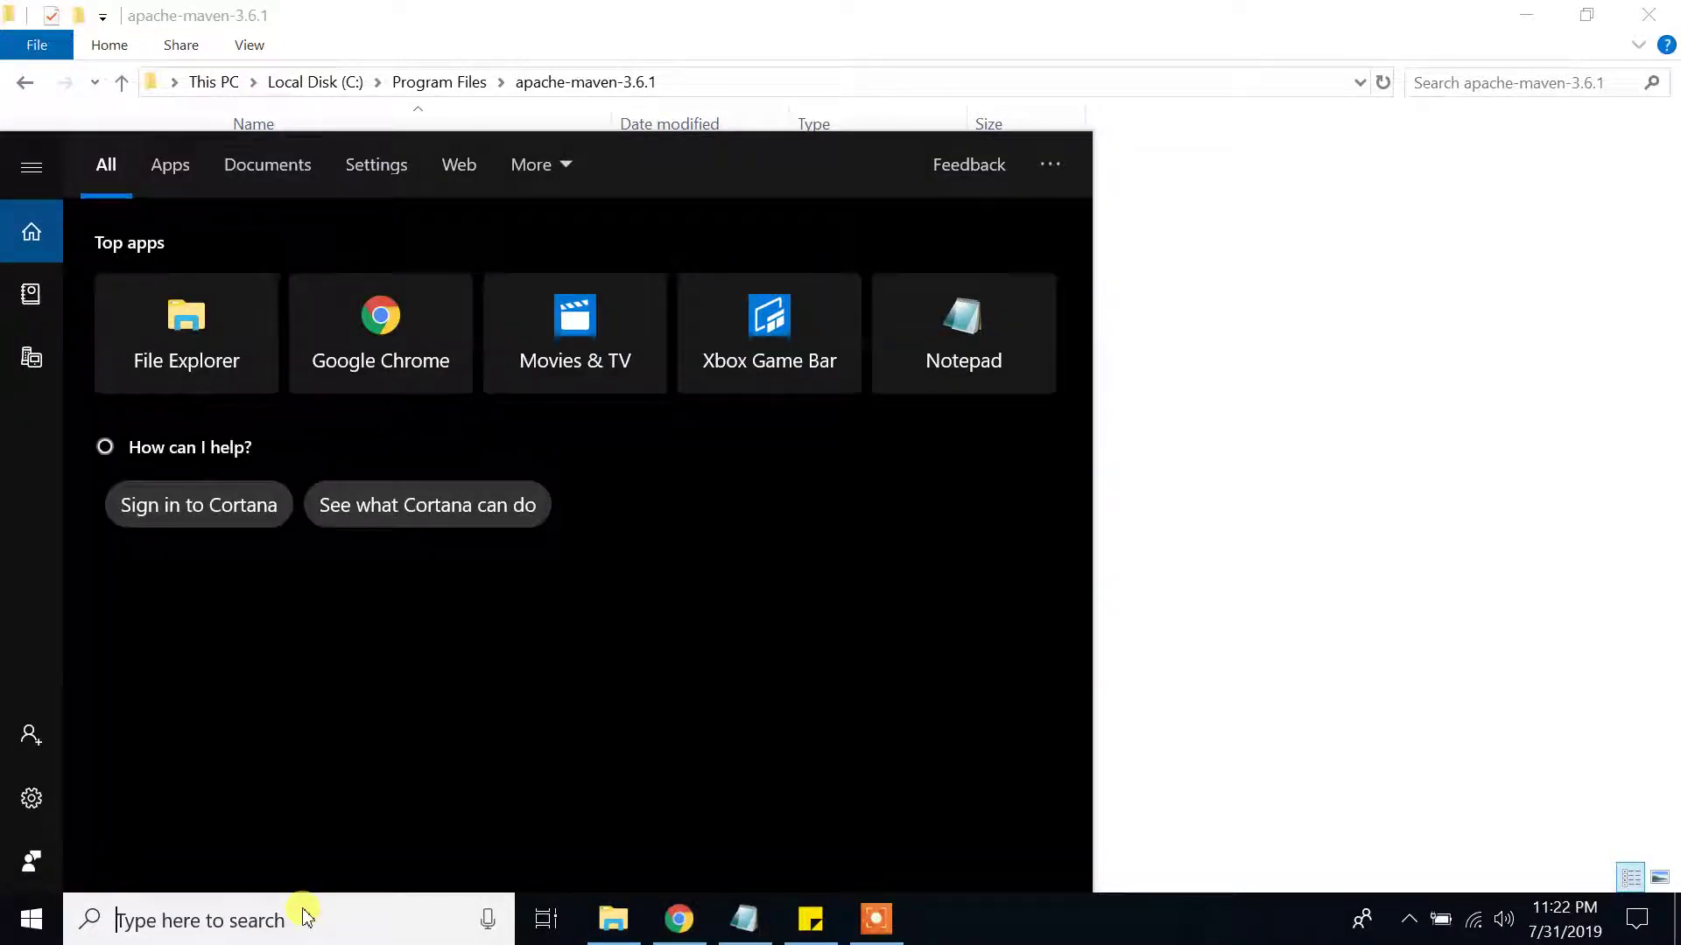
type("cmd")
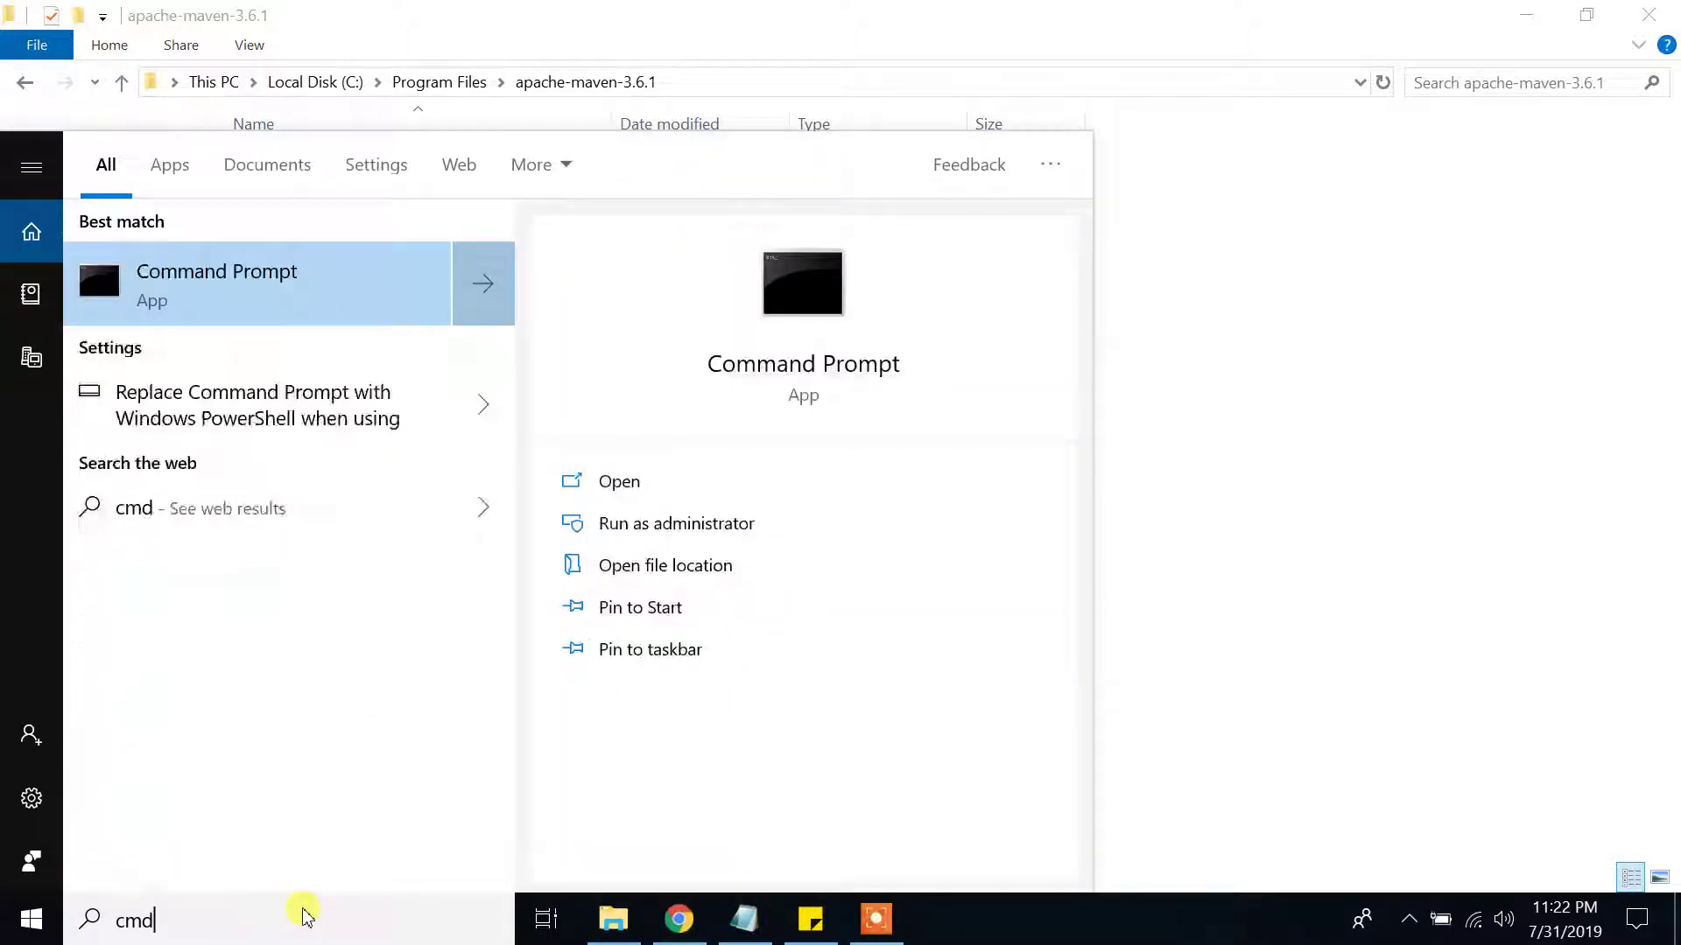
key("Return")
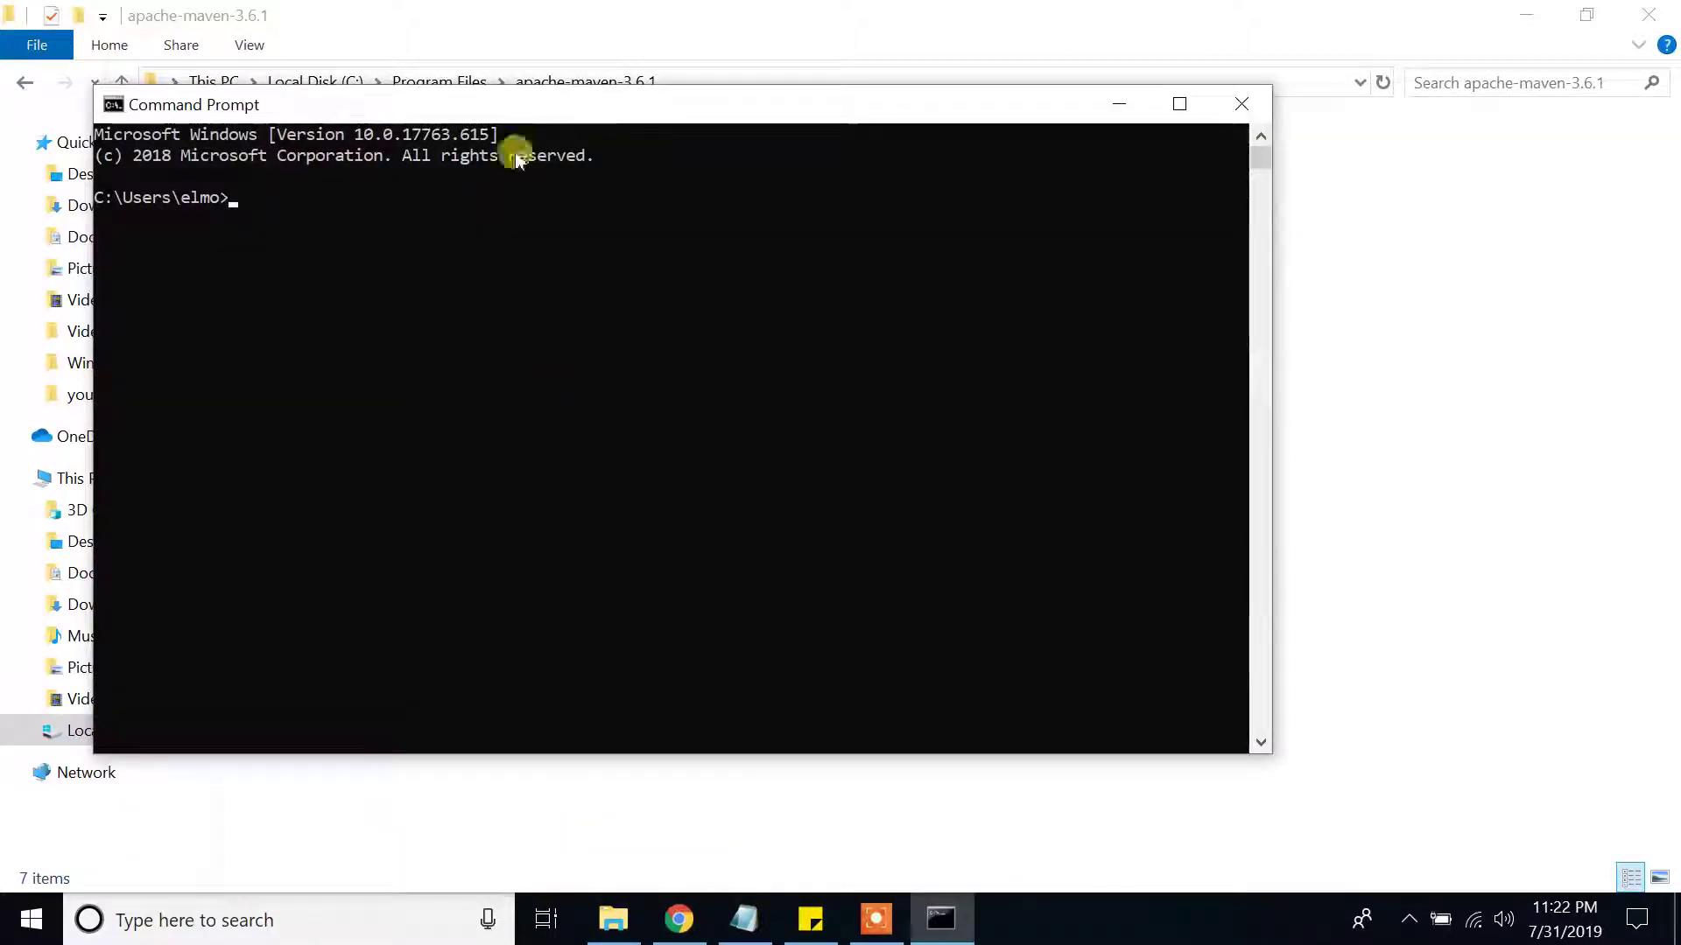
left_click_drag(364, 105, 462, 103)
left_click(348, 191)
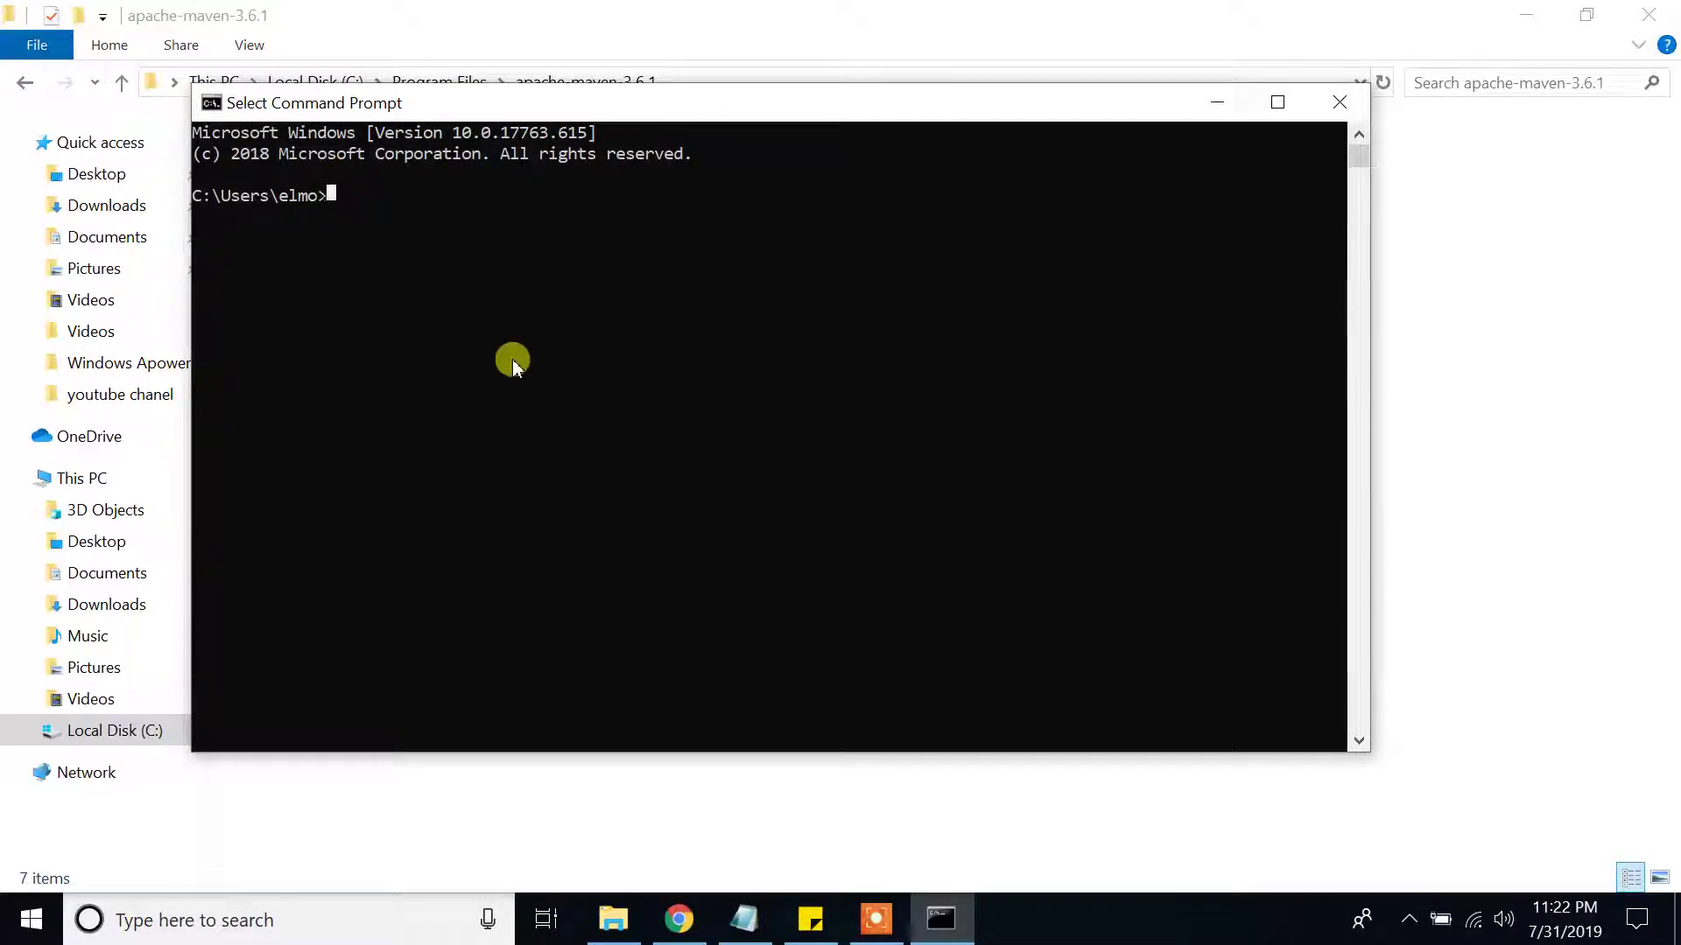
Check the Maven and Java installations with mvn -version and java -version, and close Command Prompt.
type("mvn")
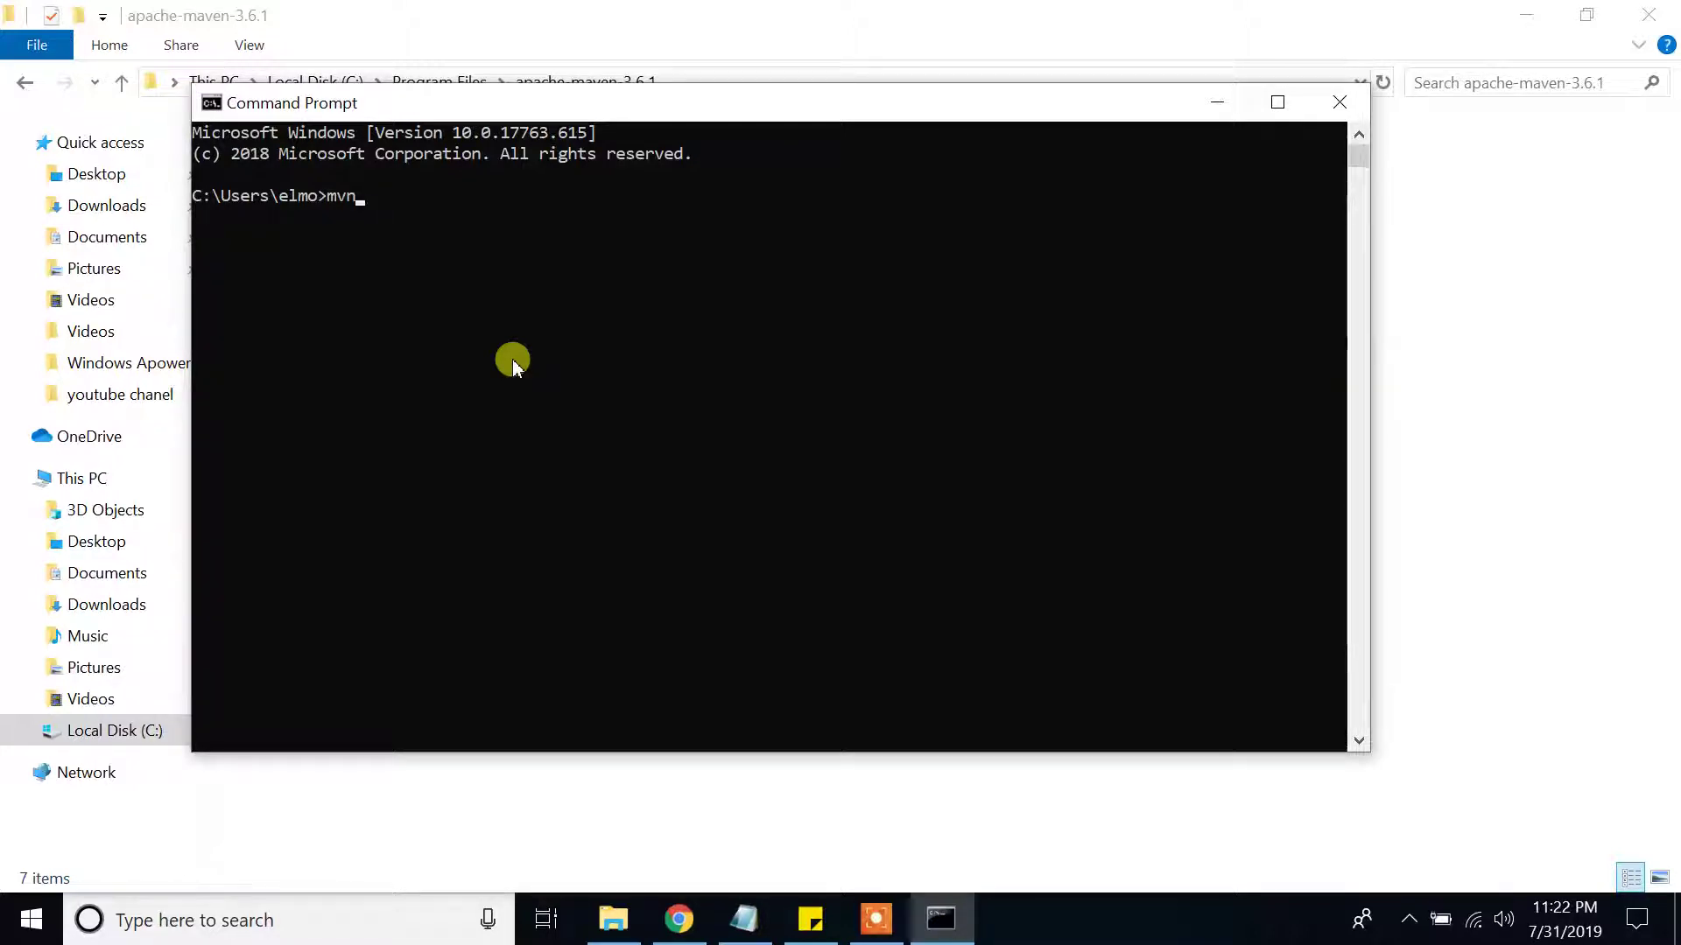
type(" -version")
key("Return")
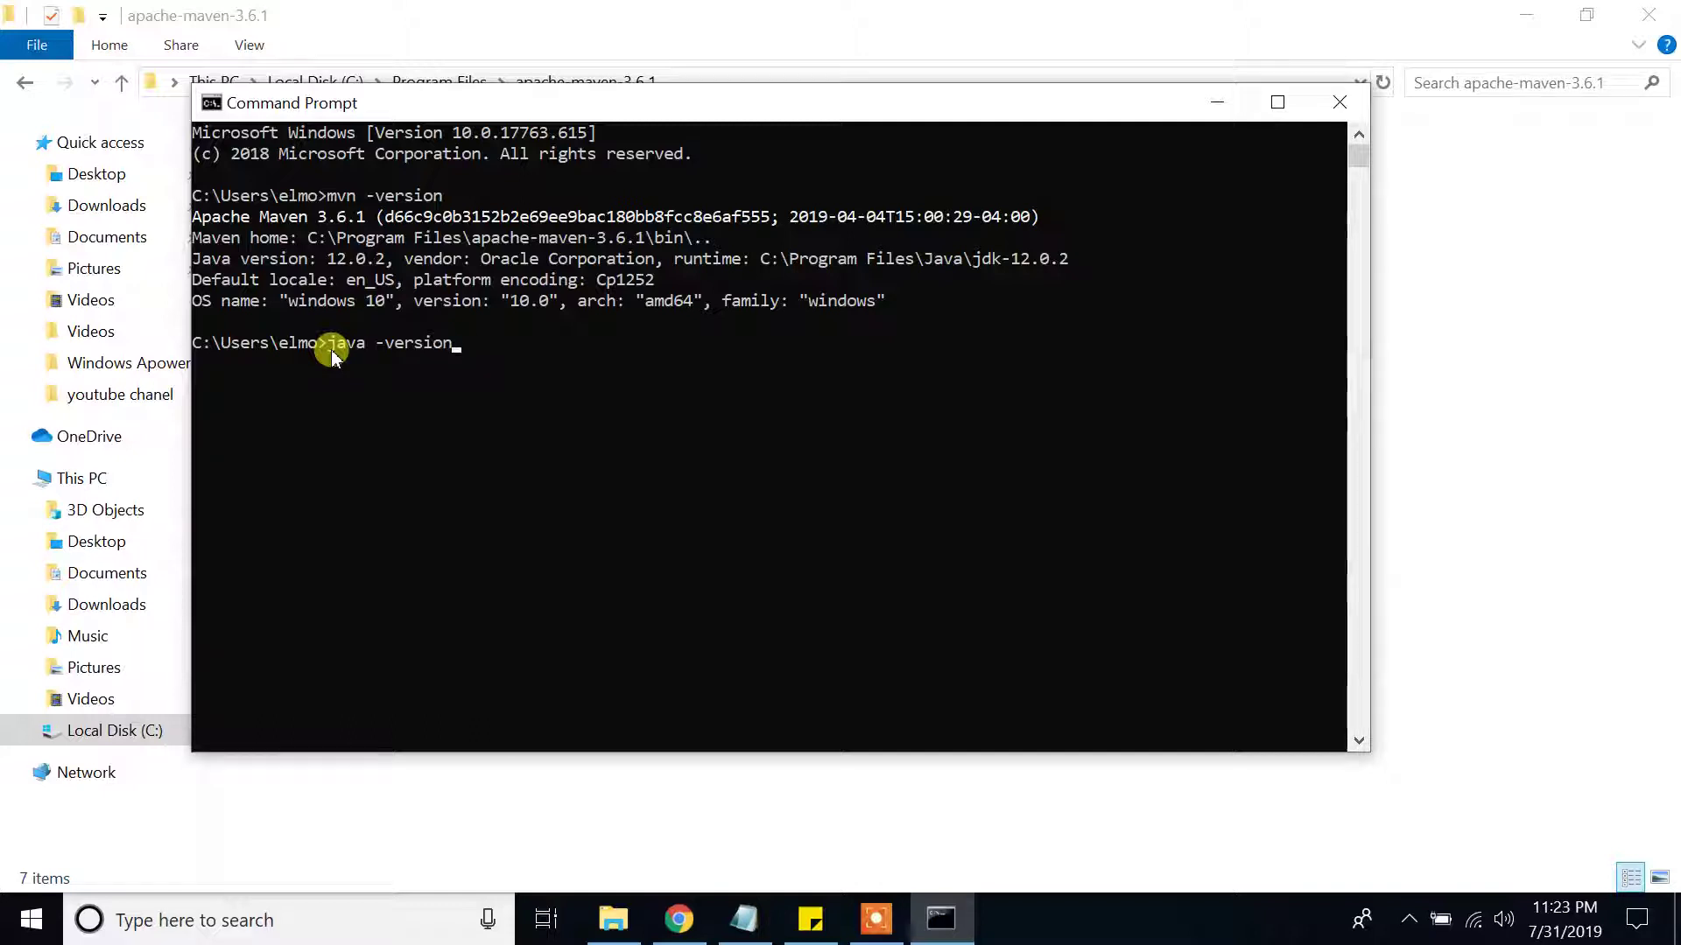
key("Return")
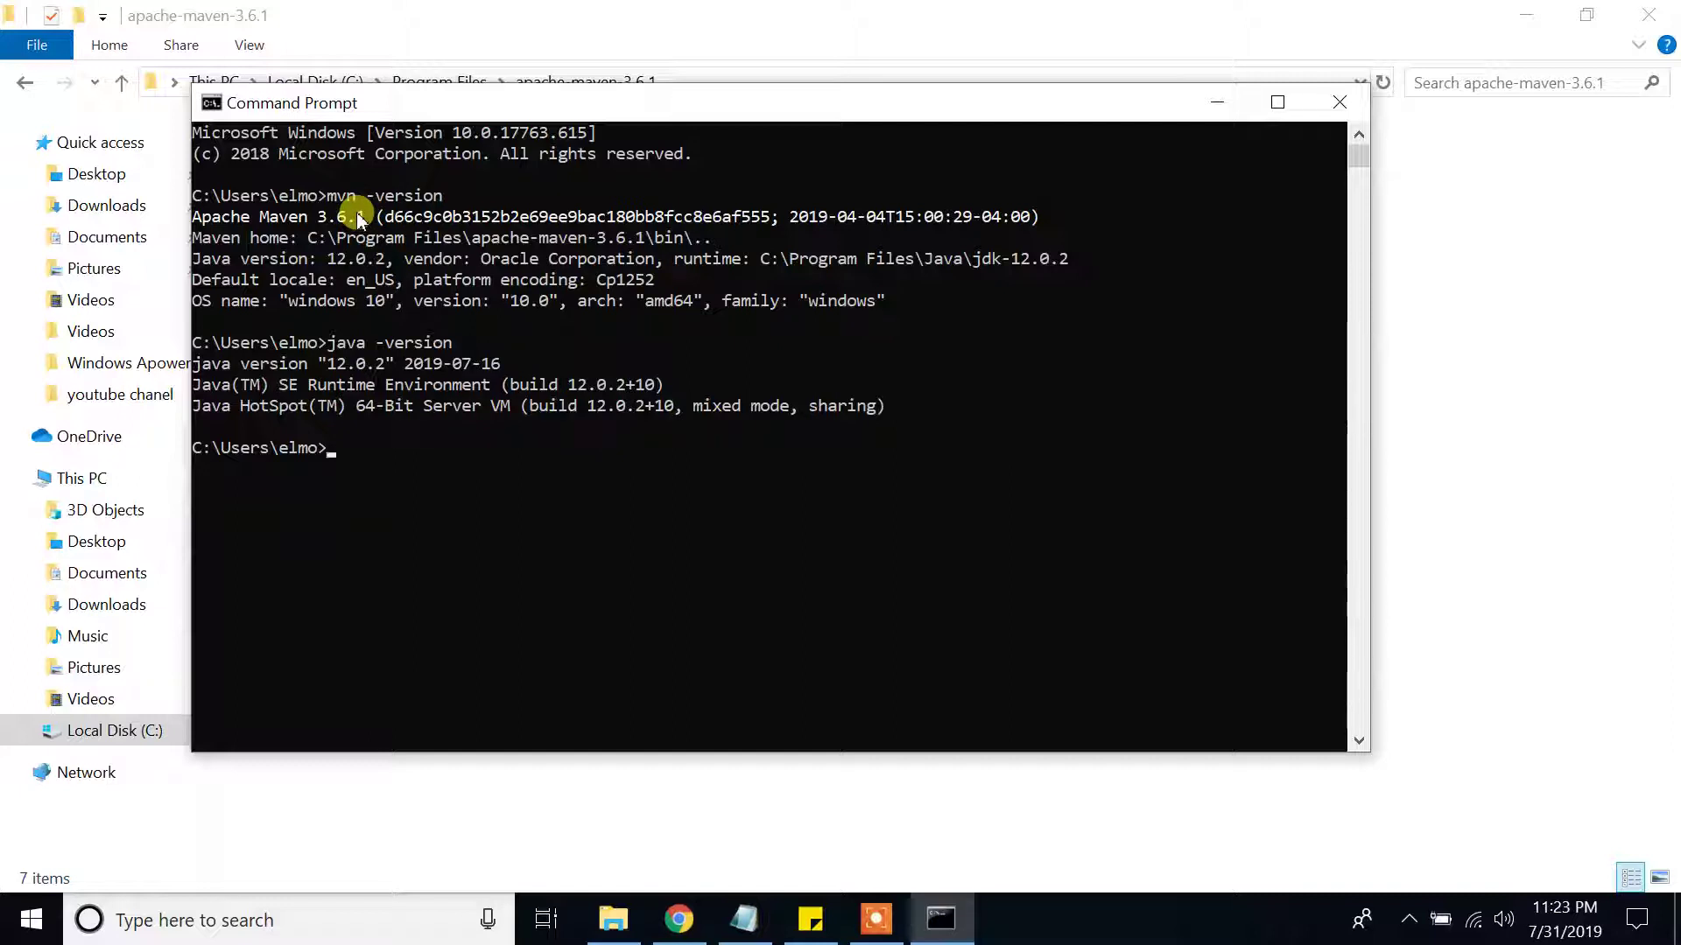
left_click(1341, 105)
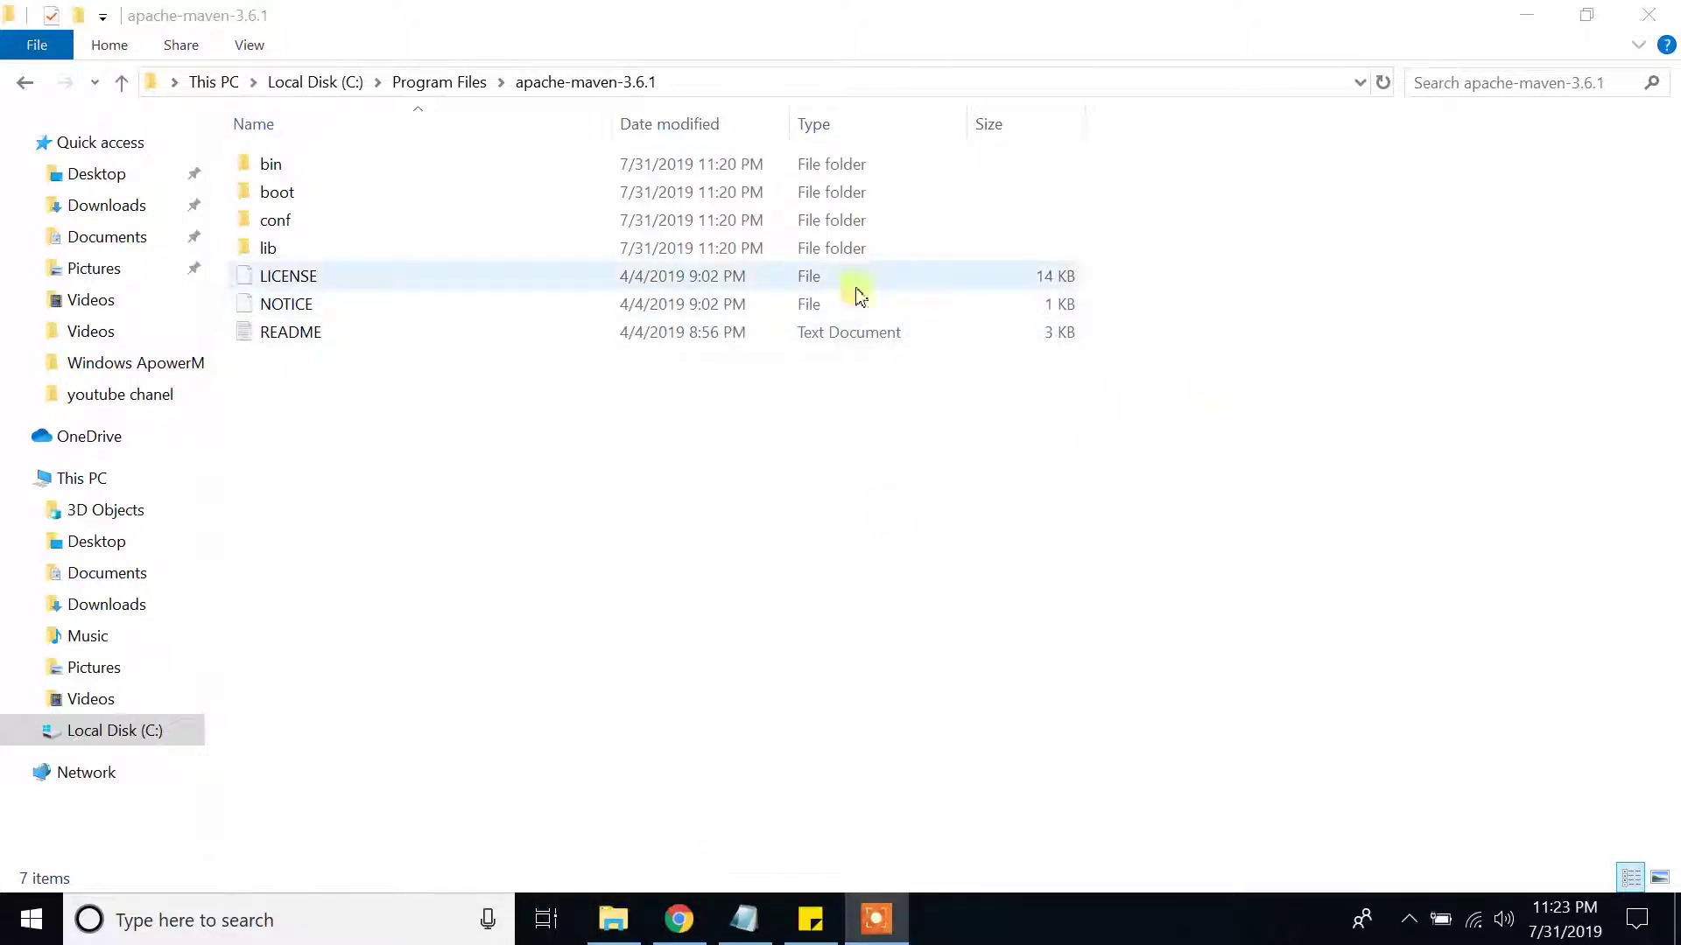
Switch to Chrome, search Google for "eclipse download" and open the Eclipse Downloads page of the Eclipse Foundation.
left_click(699, 935)
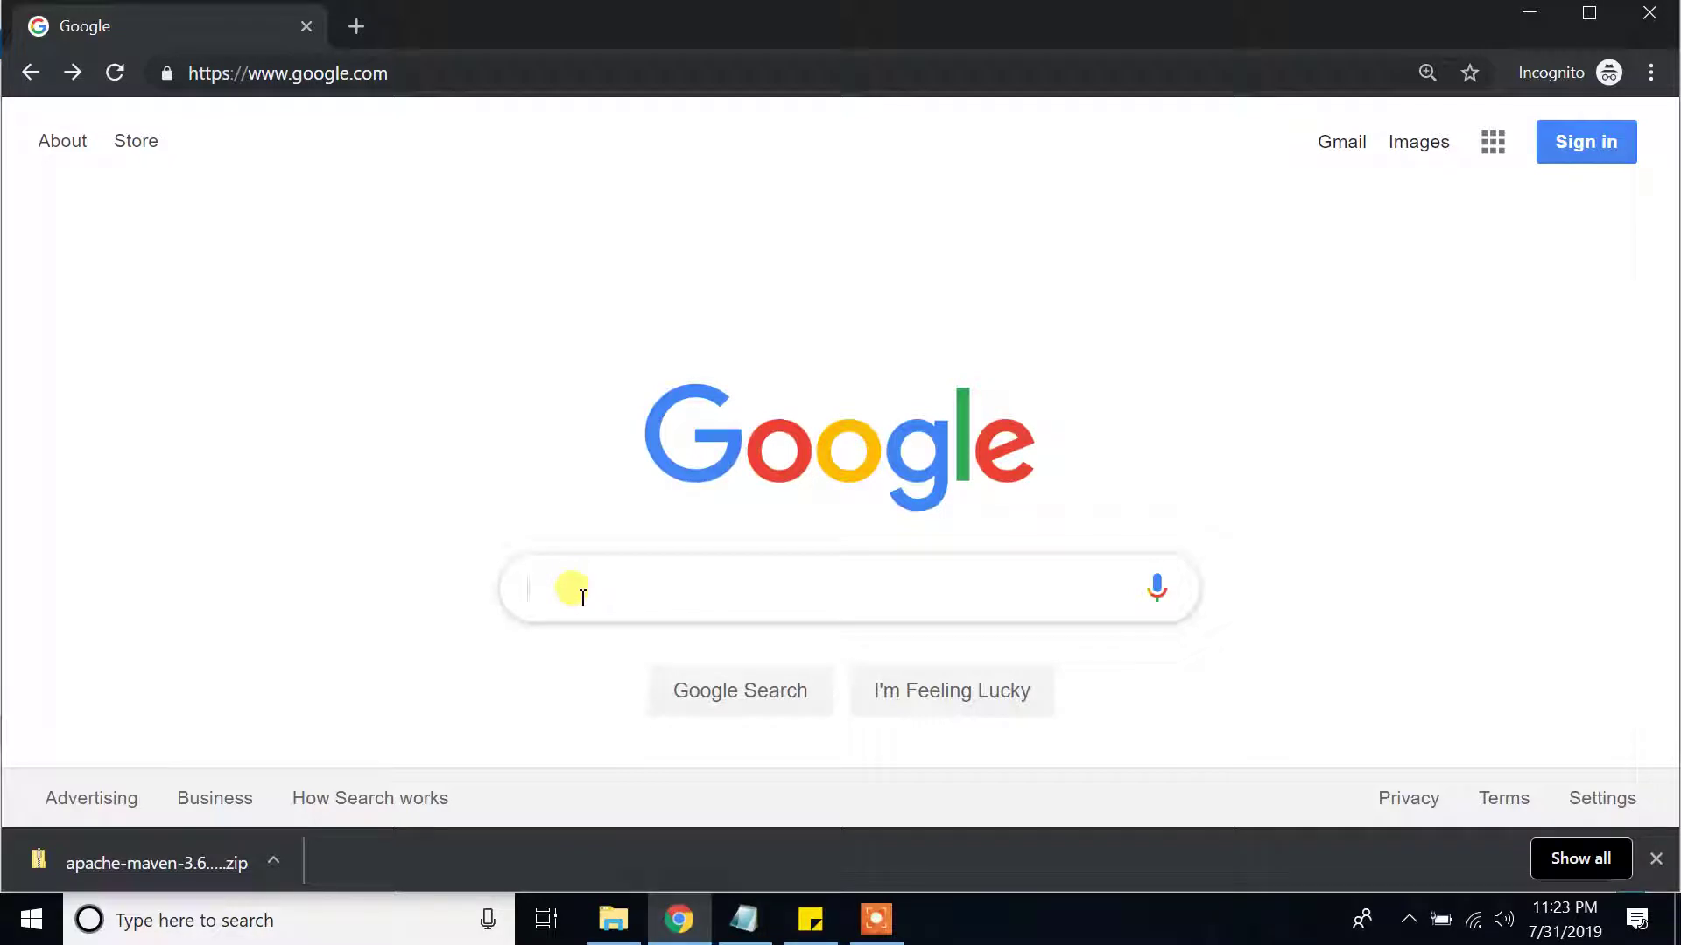
type("eclipse do")
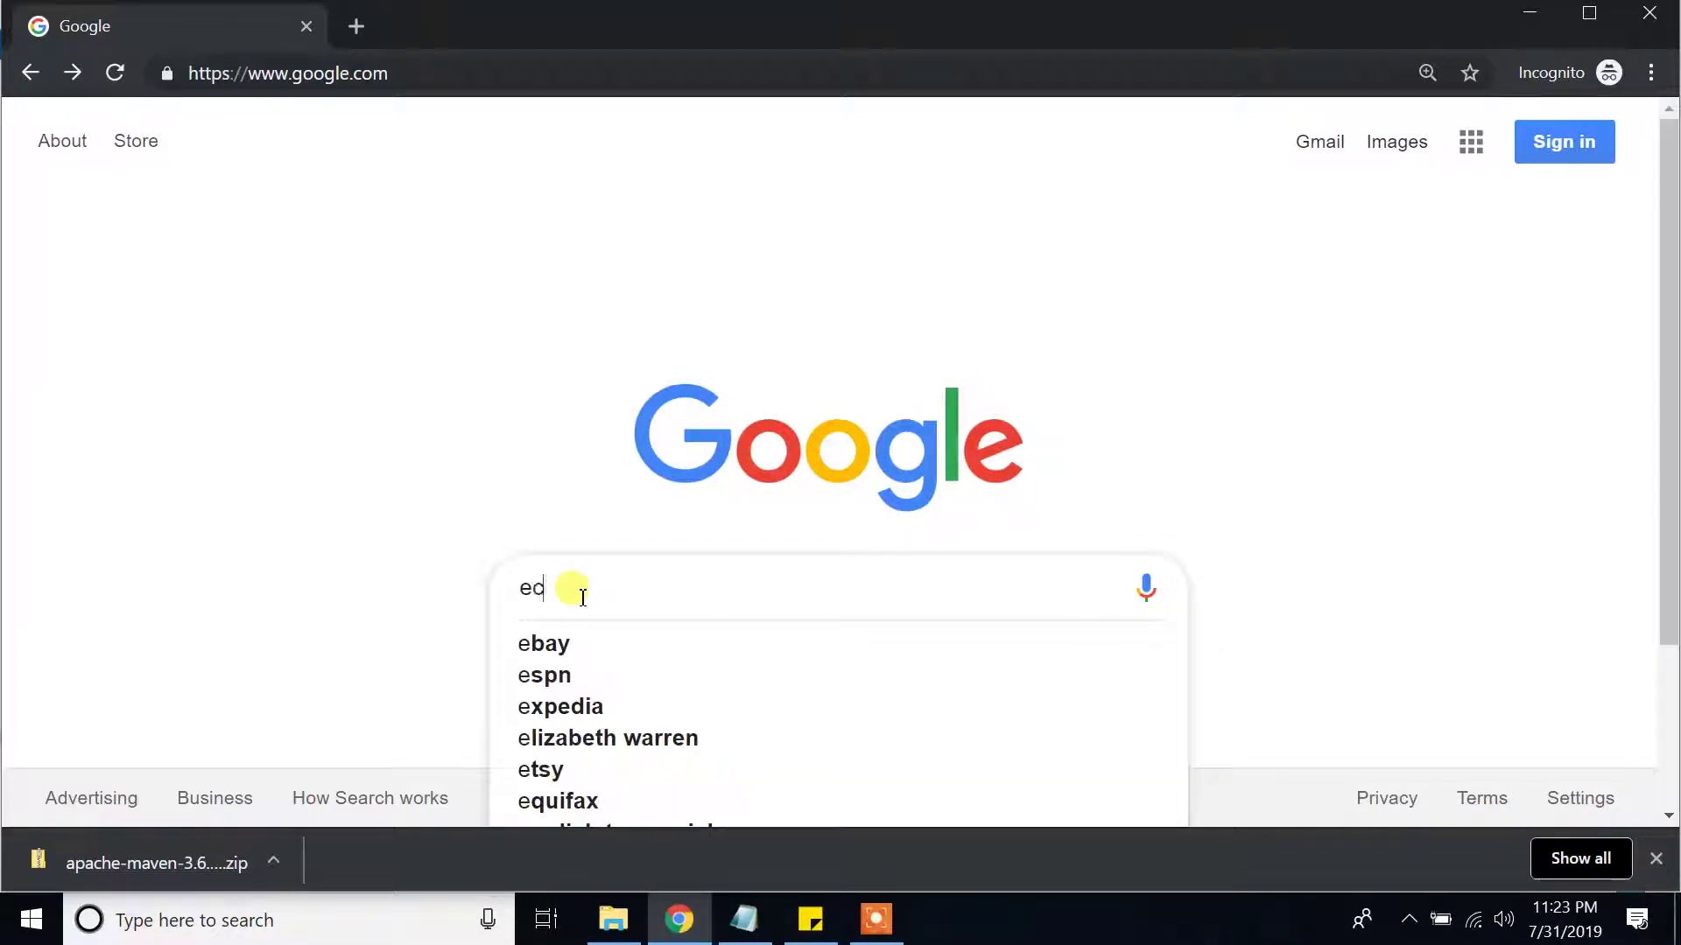
key("Down")
key("Return")
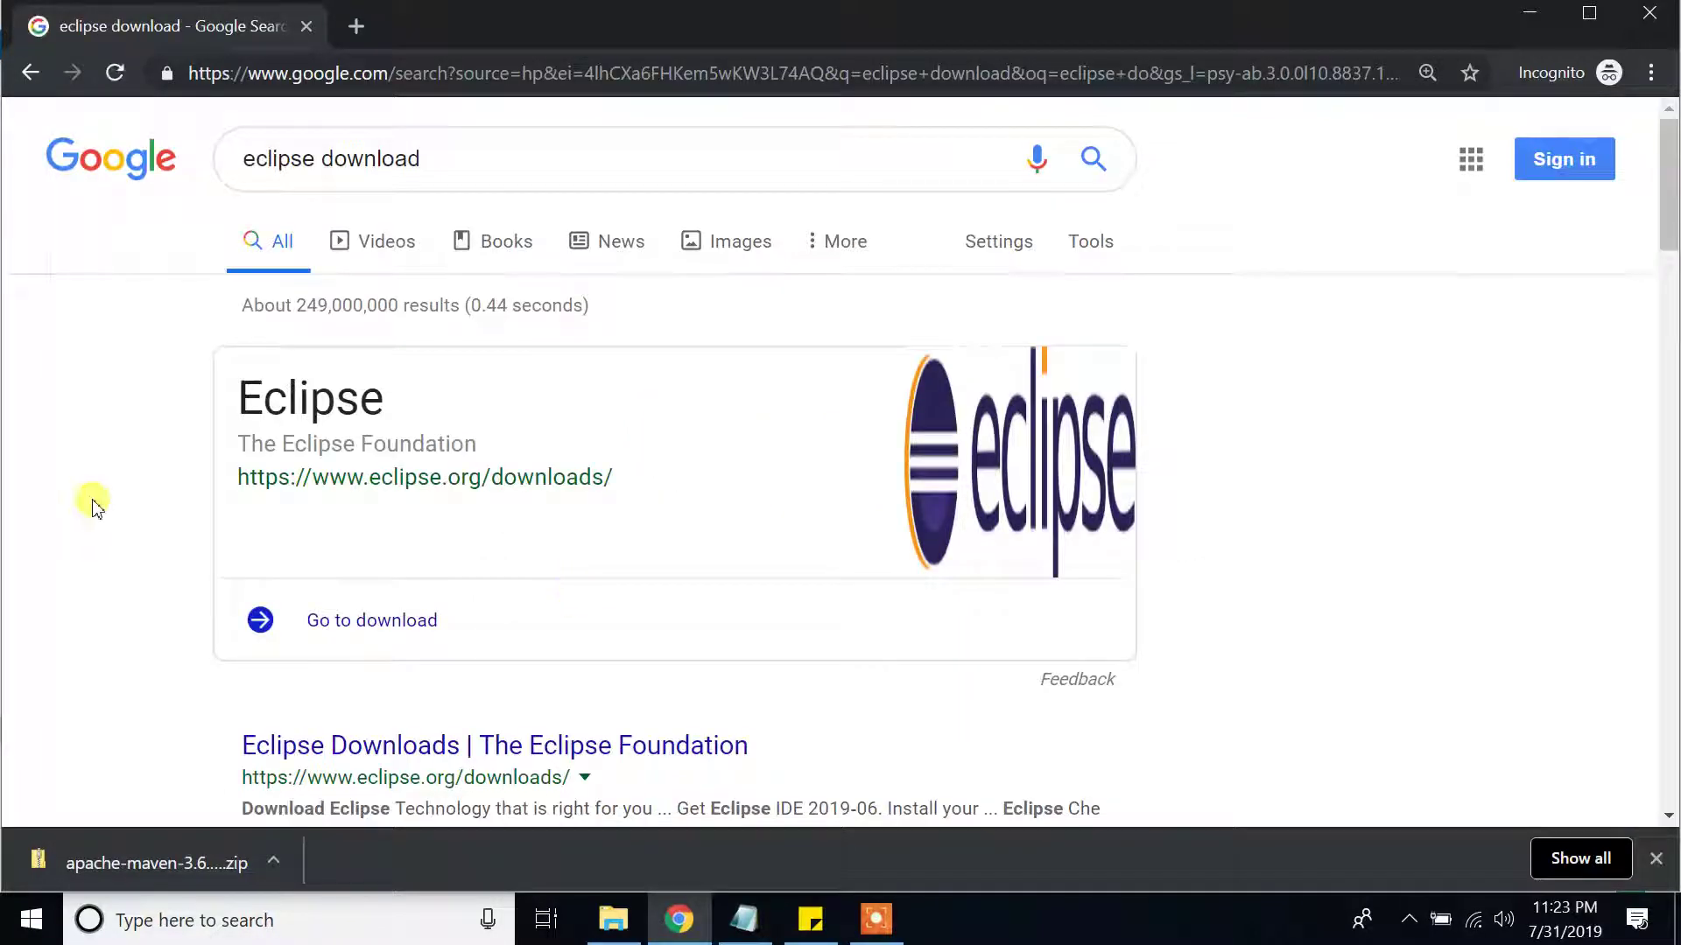
scroll(95, 506, "down", 3)
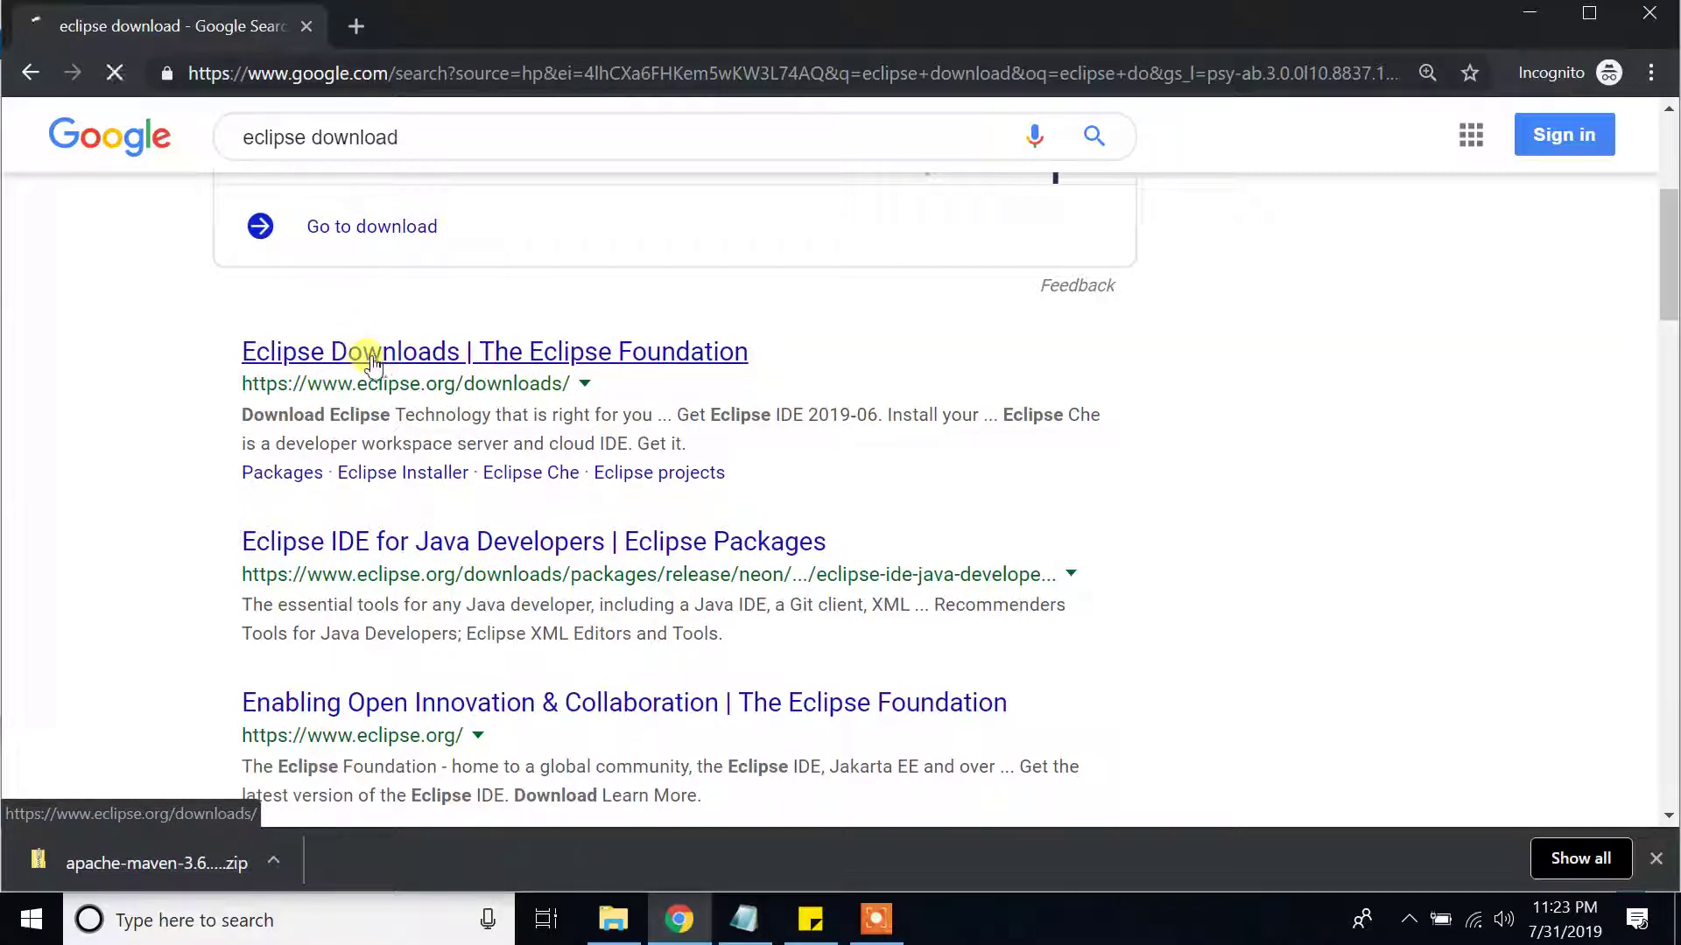
scroll(264, 458, "down", 3)
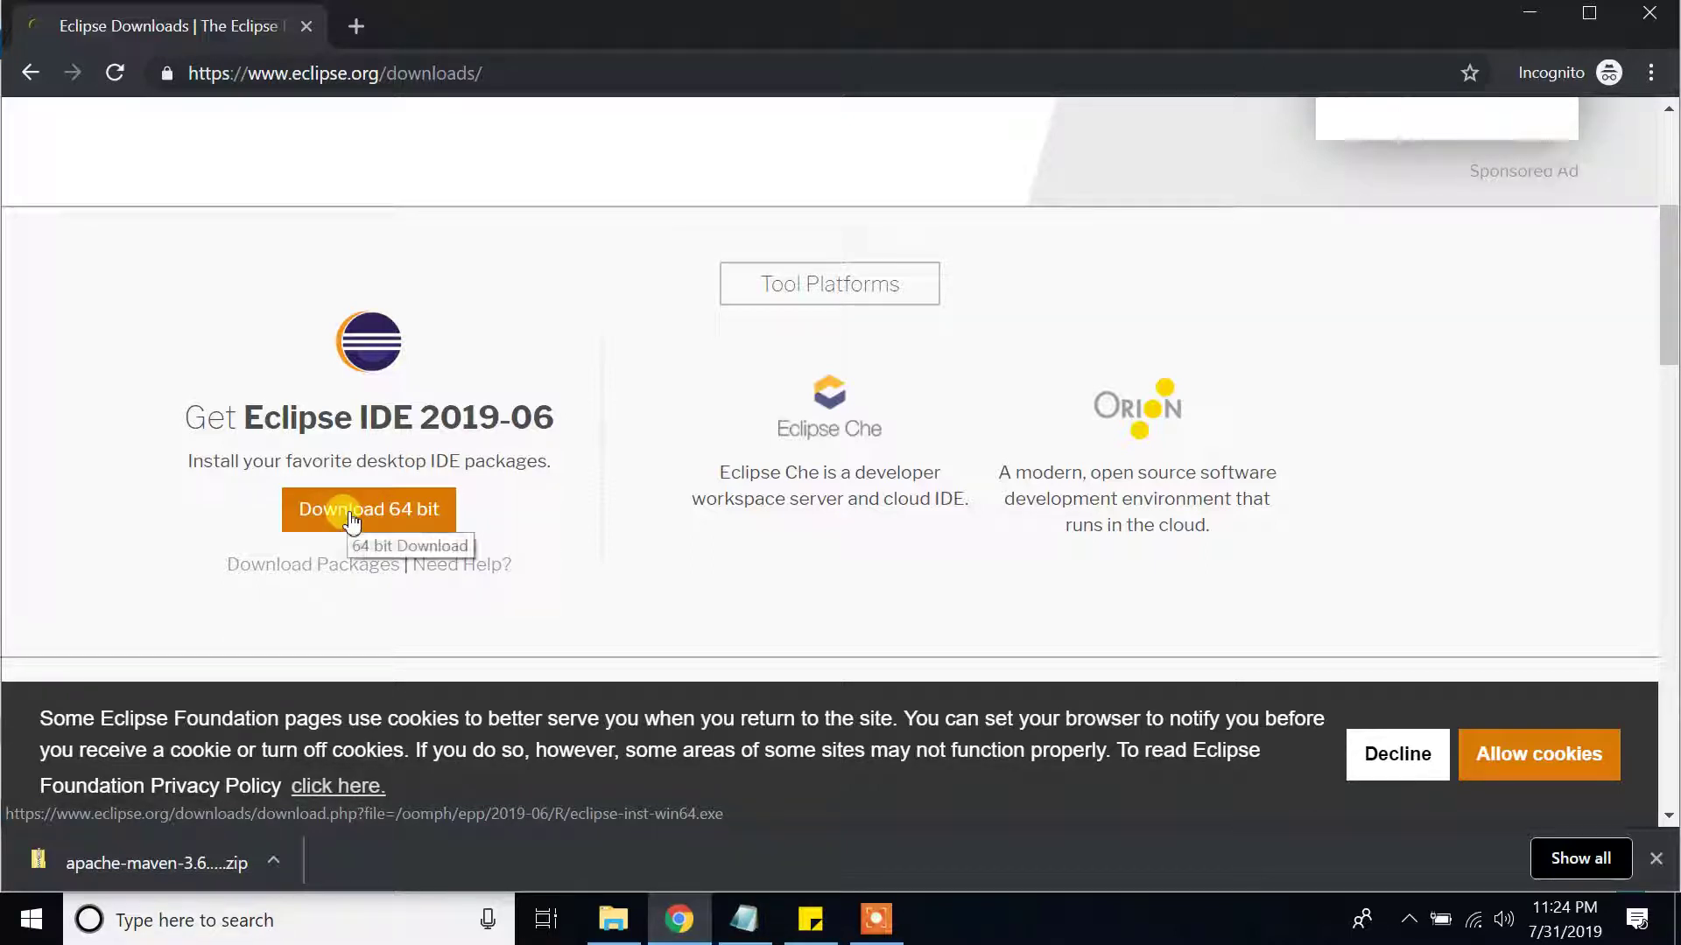
Download the 64-bit Eclipse IDE 2019-06 installer eclipse-inst-win64.exe from the offered mirror and run it.
left_click(405, 509)
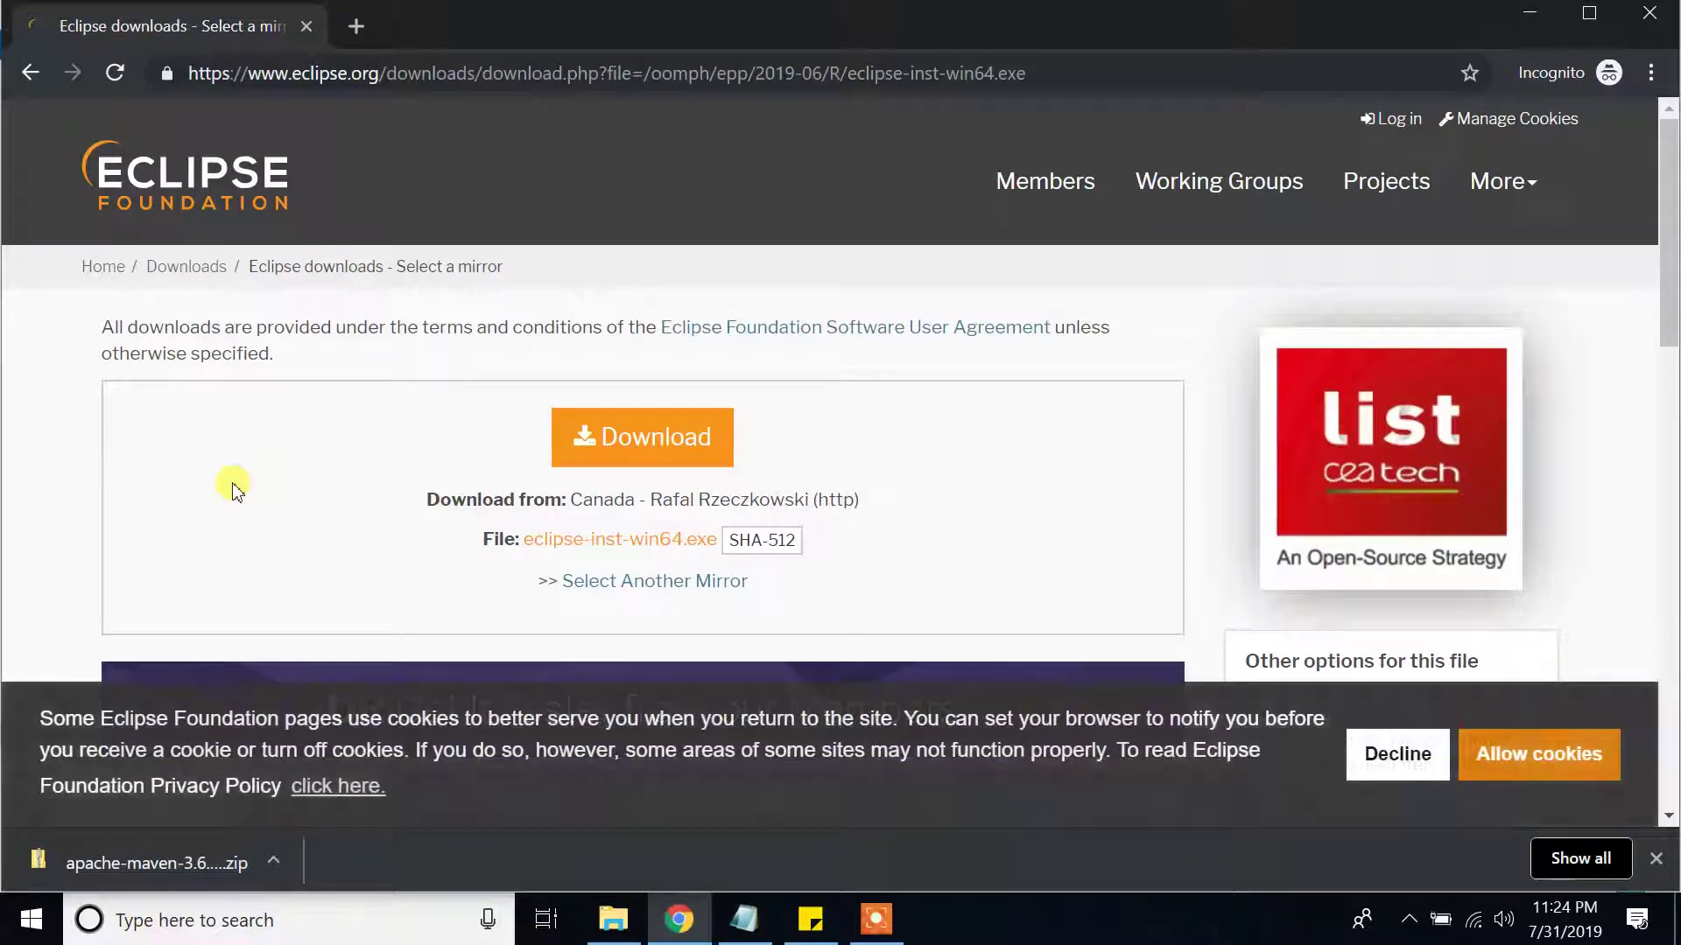
scroll(233, 488, "down", 1)
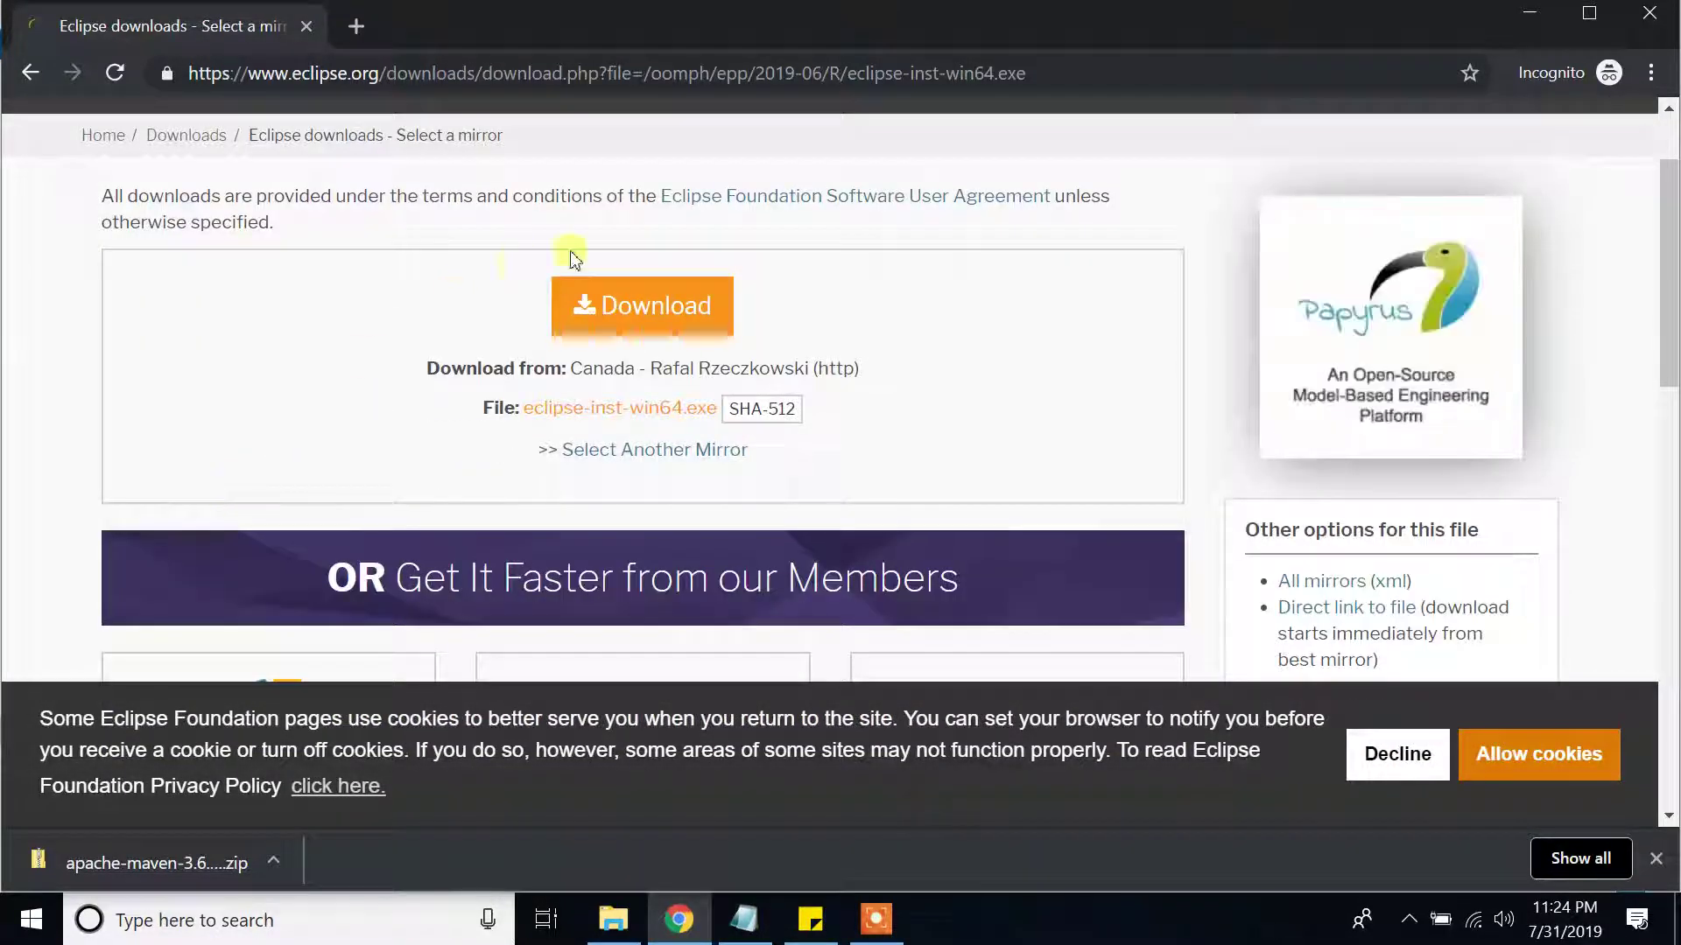
left_click(655, 322)
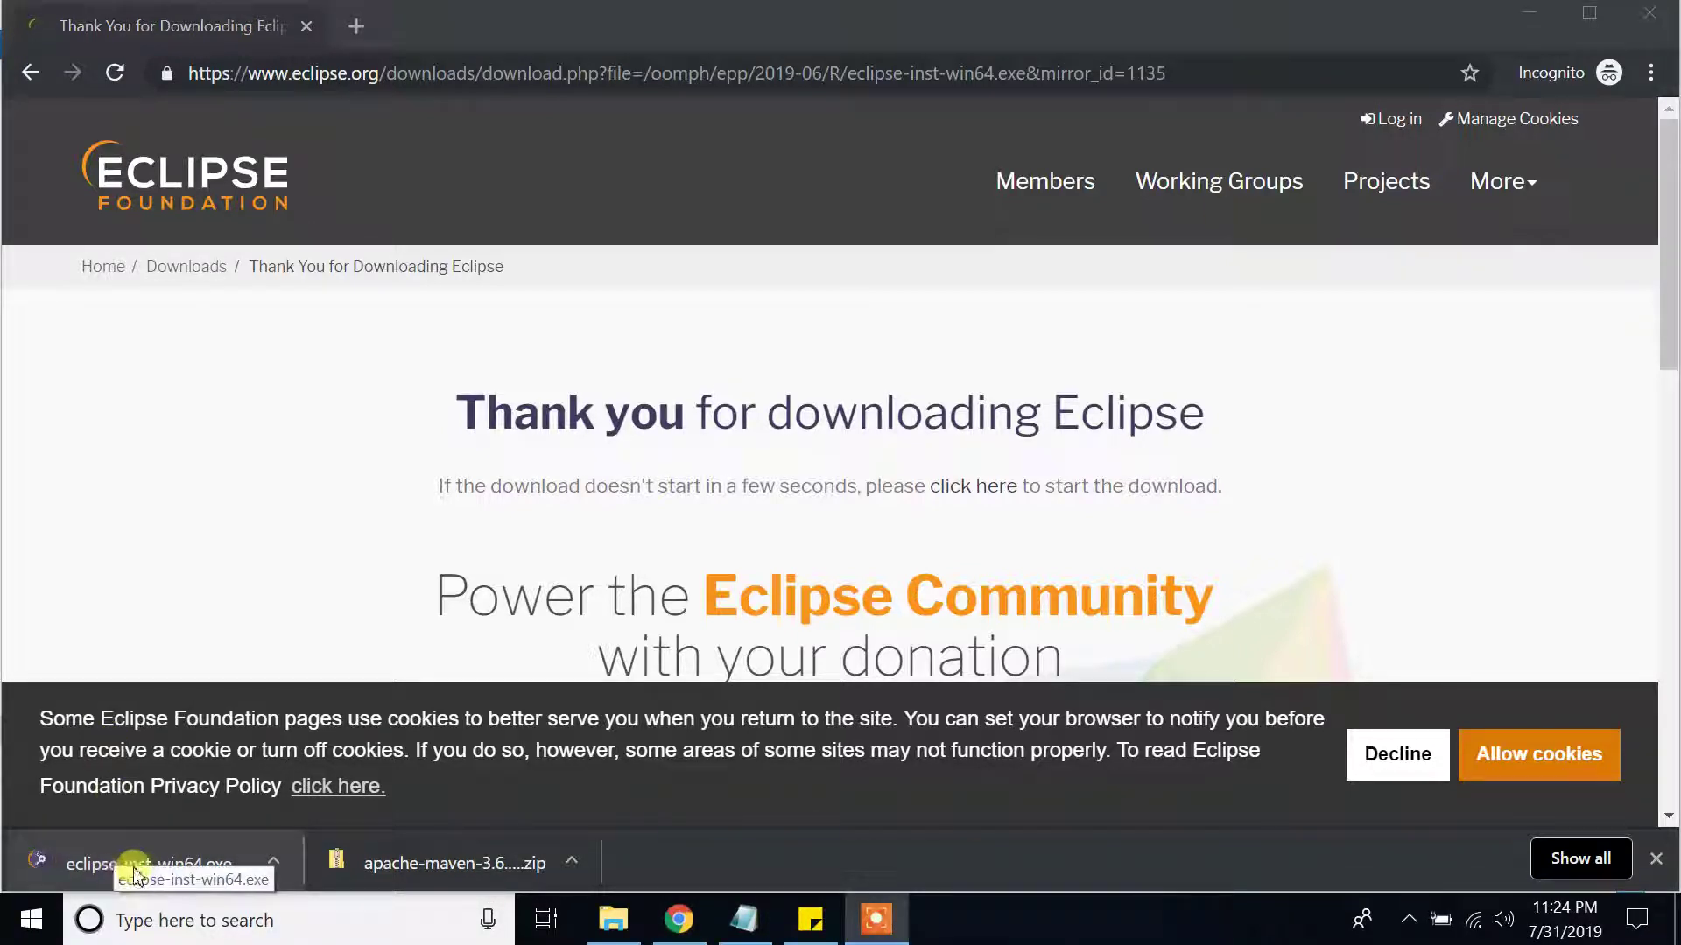
left_click(87, 863)
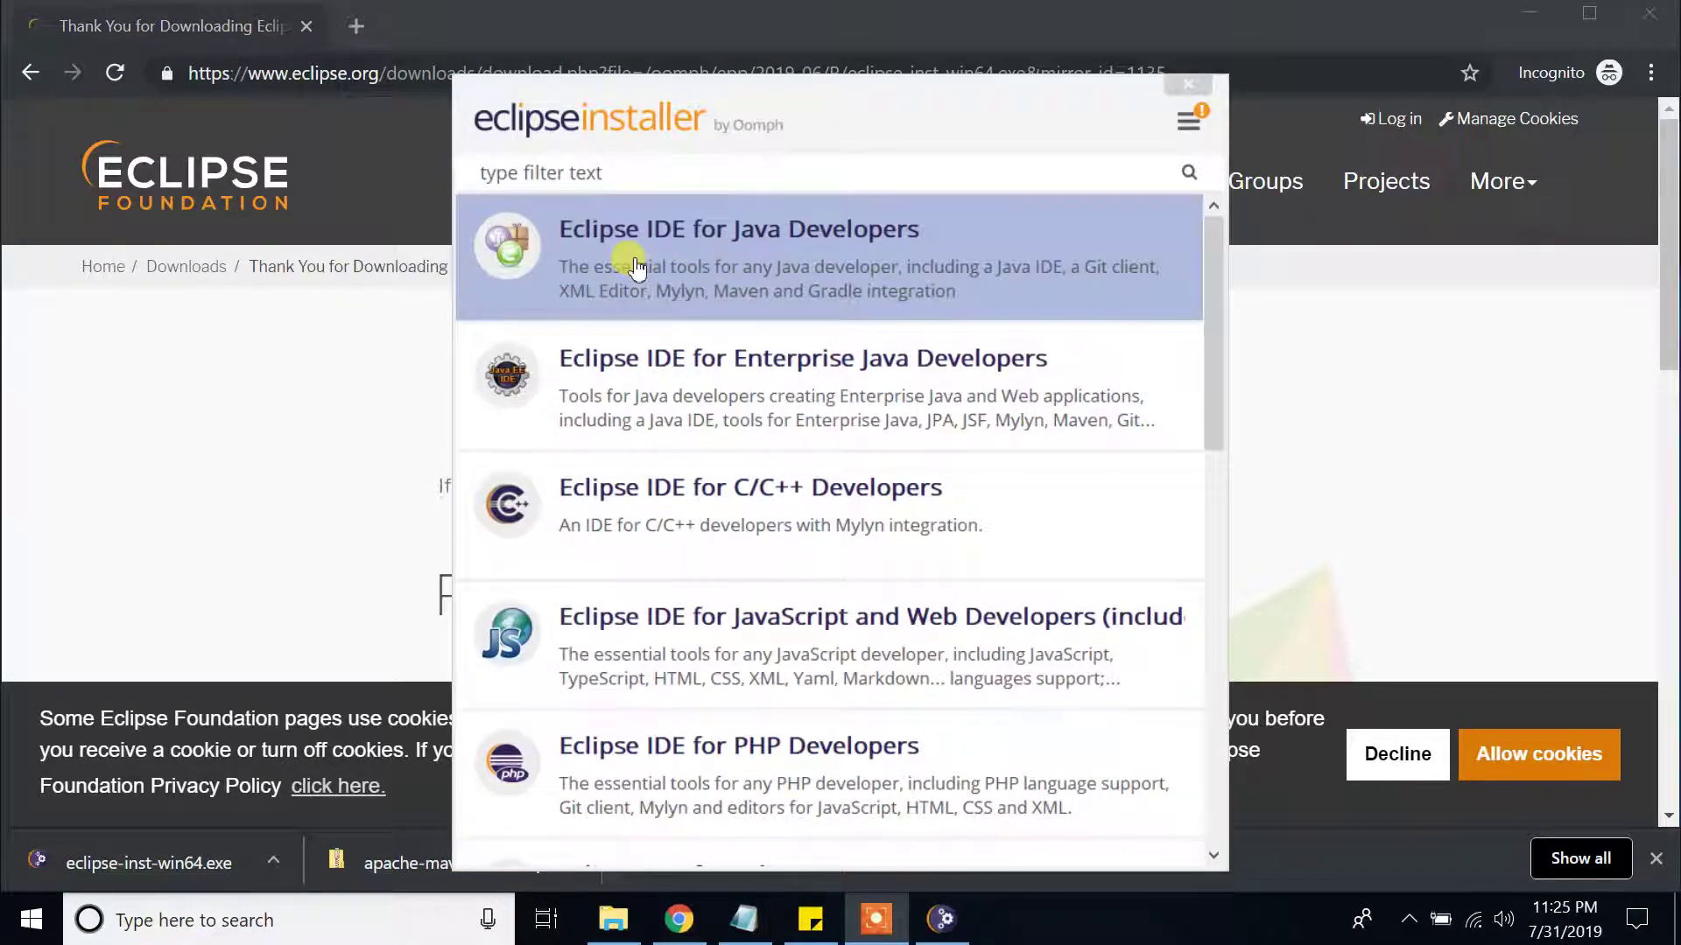
Choose the Eclipse IDE for Java Developers package and install it using jdk-12.0.2 and the default java-2019-06 installation folder.
left_click_drag(894, 92, 914, 71)
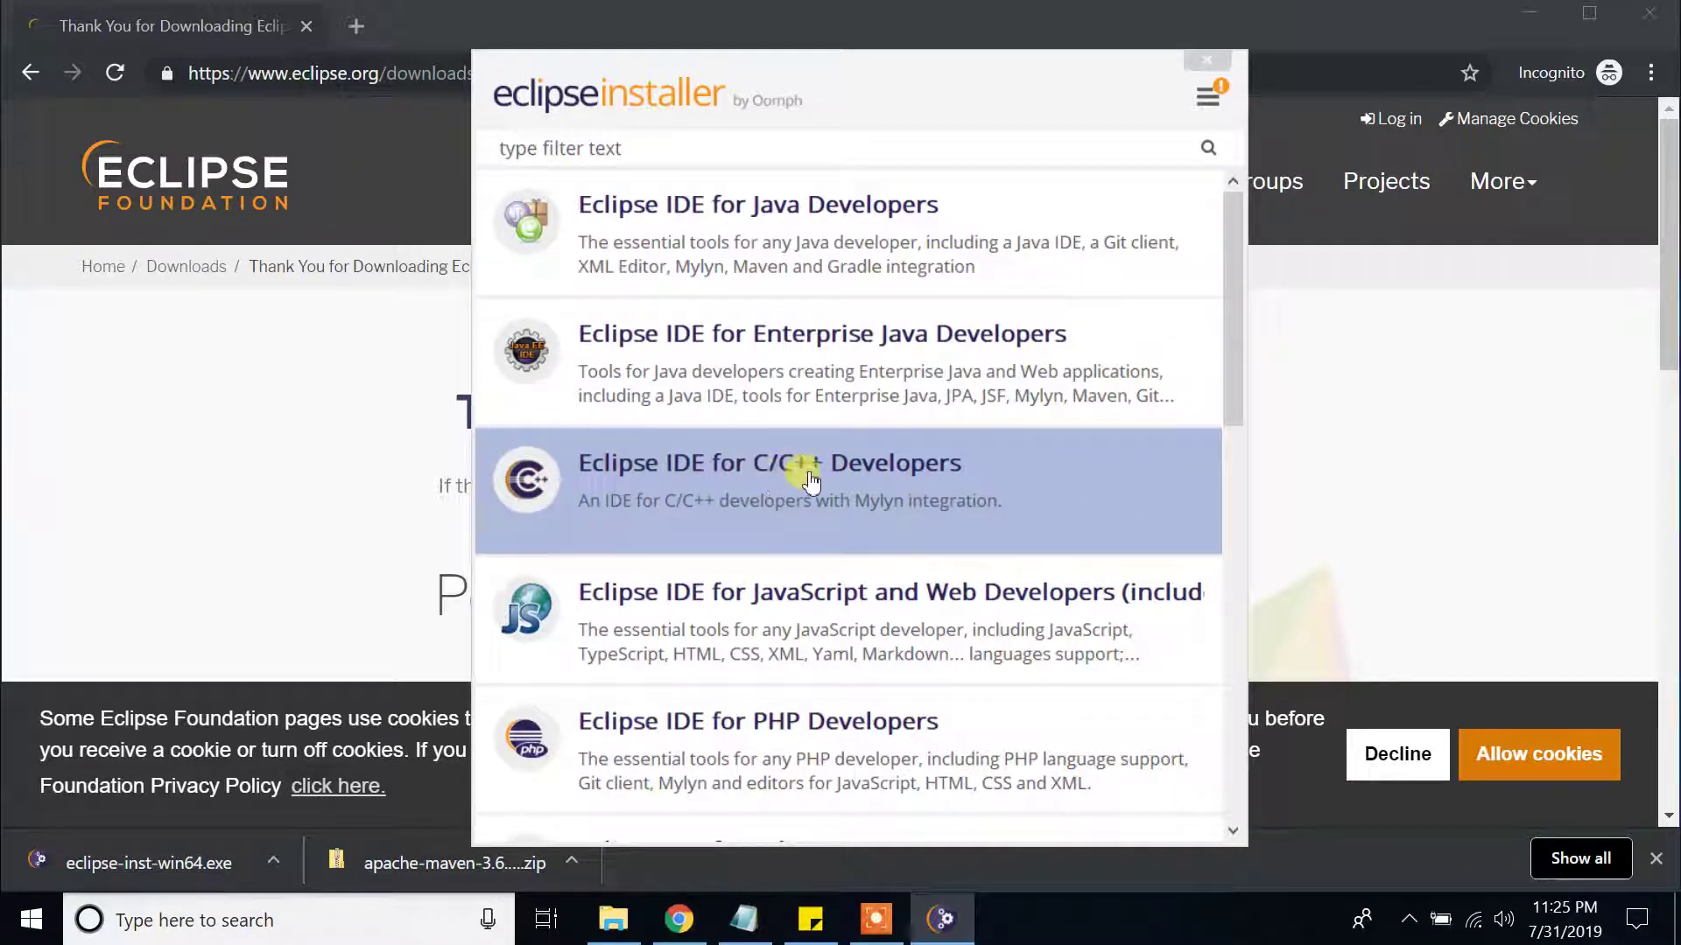
scroll(930, 477, "down", 3)
scroll(929, 477, "down", 7)
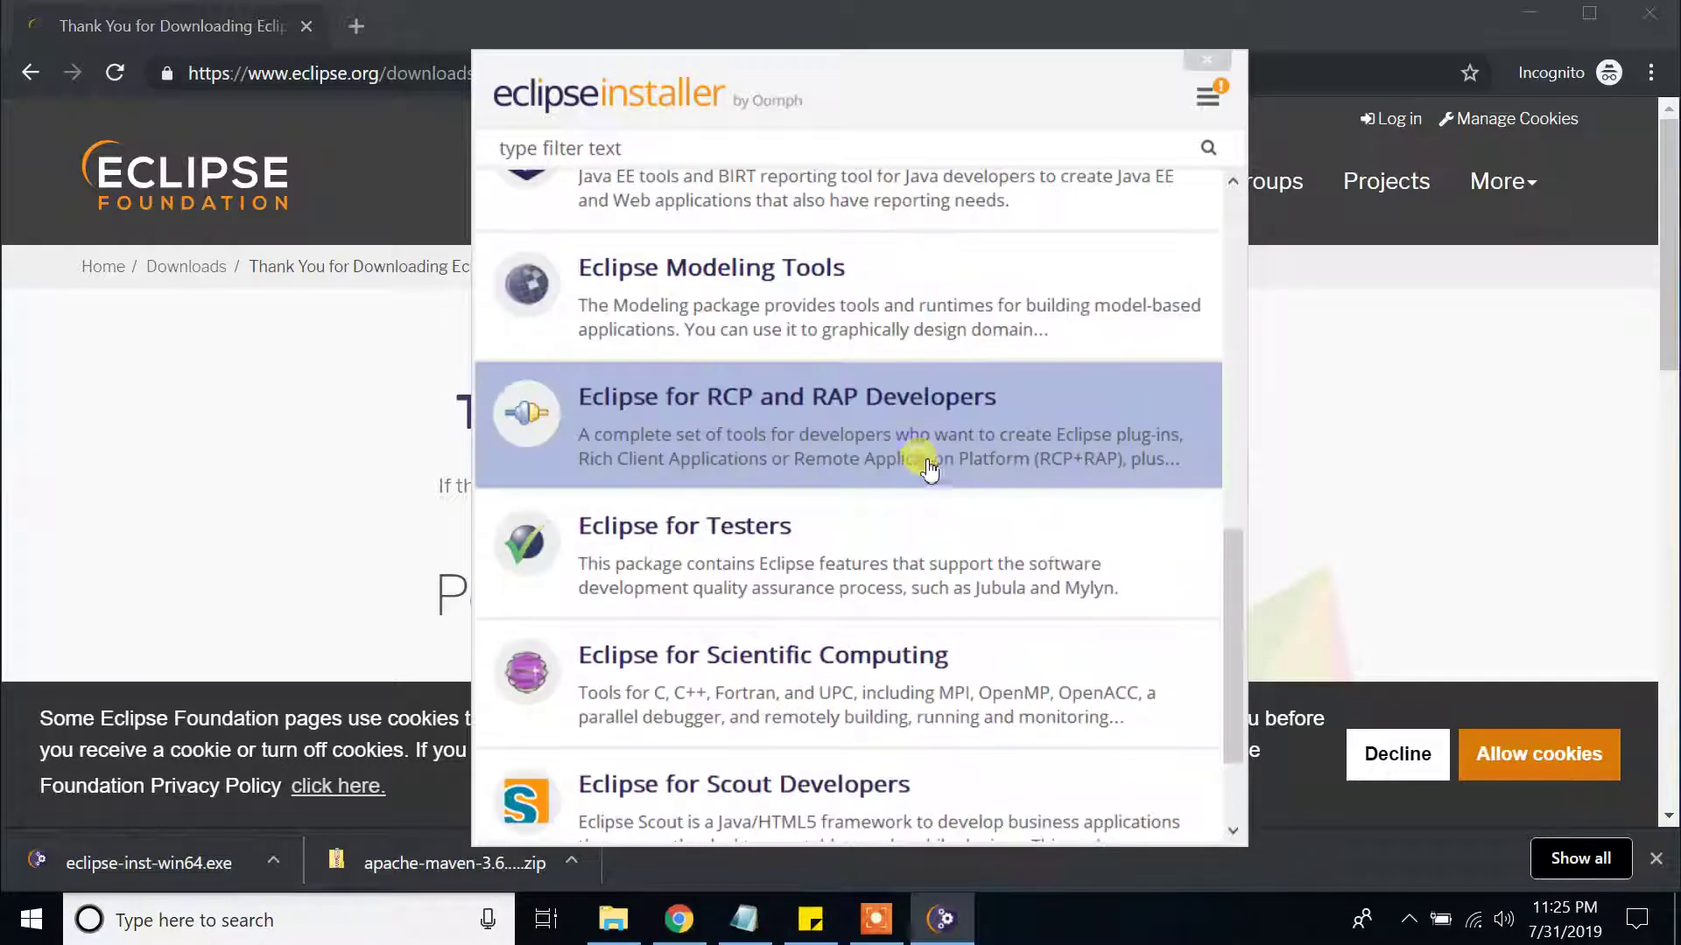
scroll(954, 594, "up", 10)
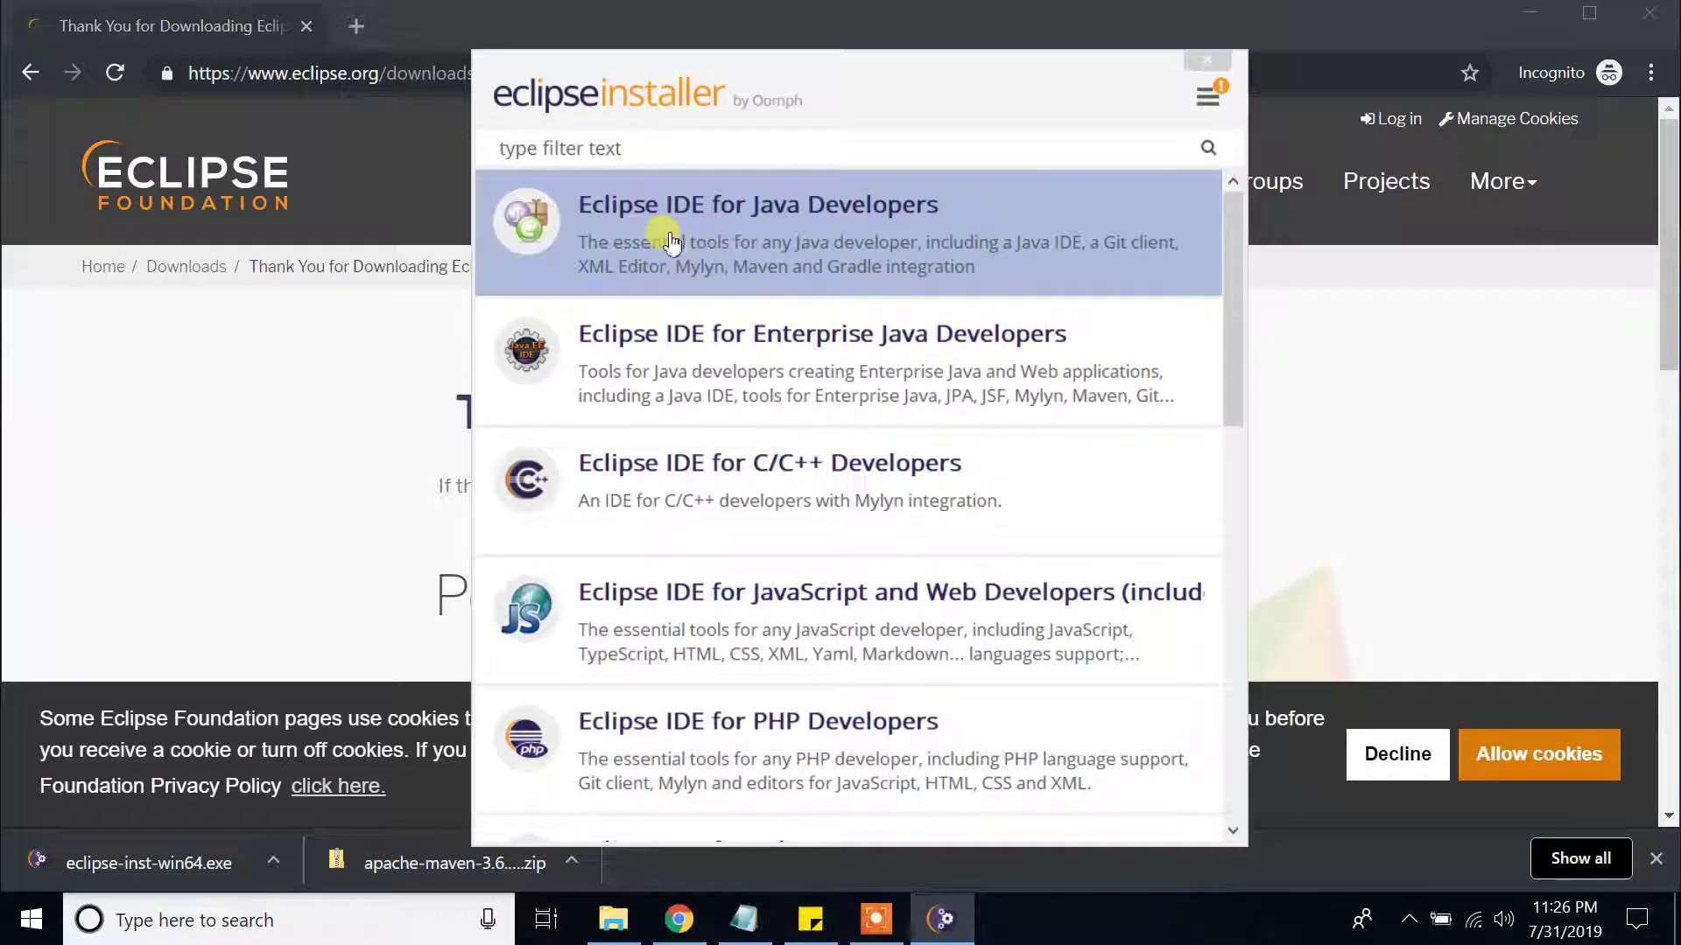
left_click(794, 235)
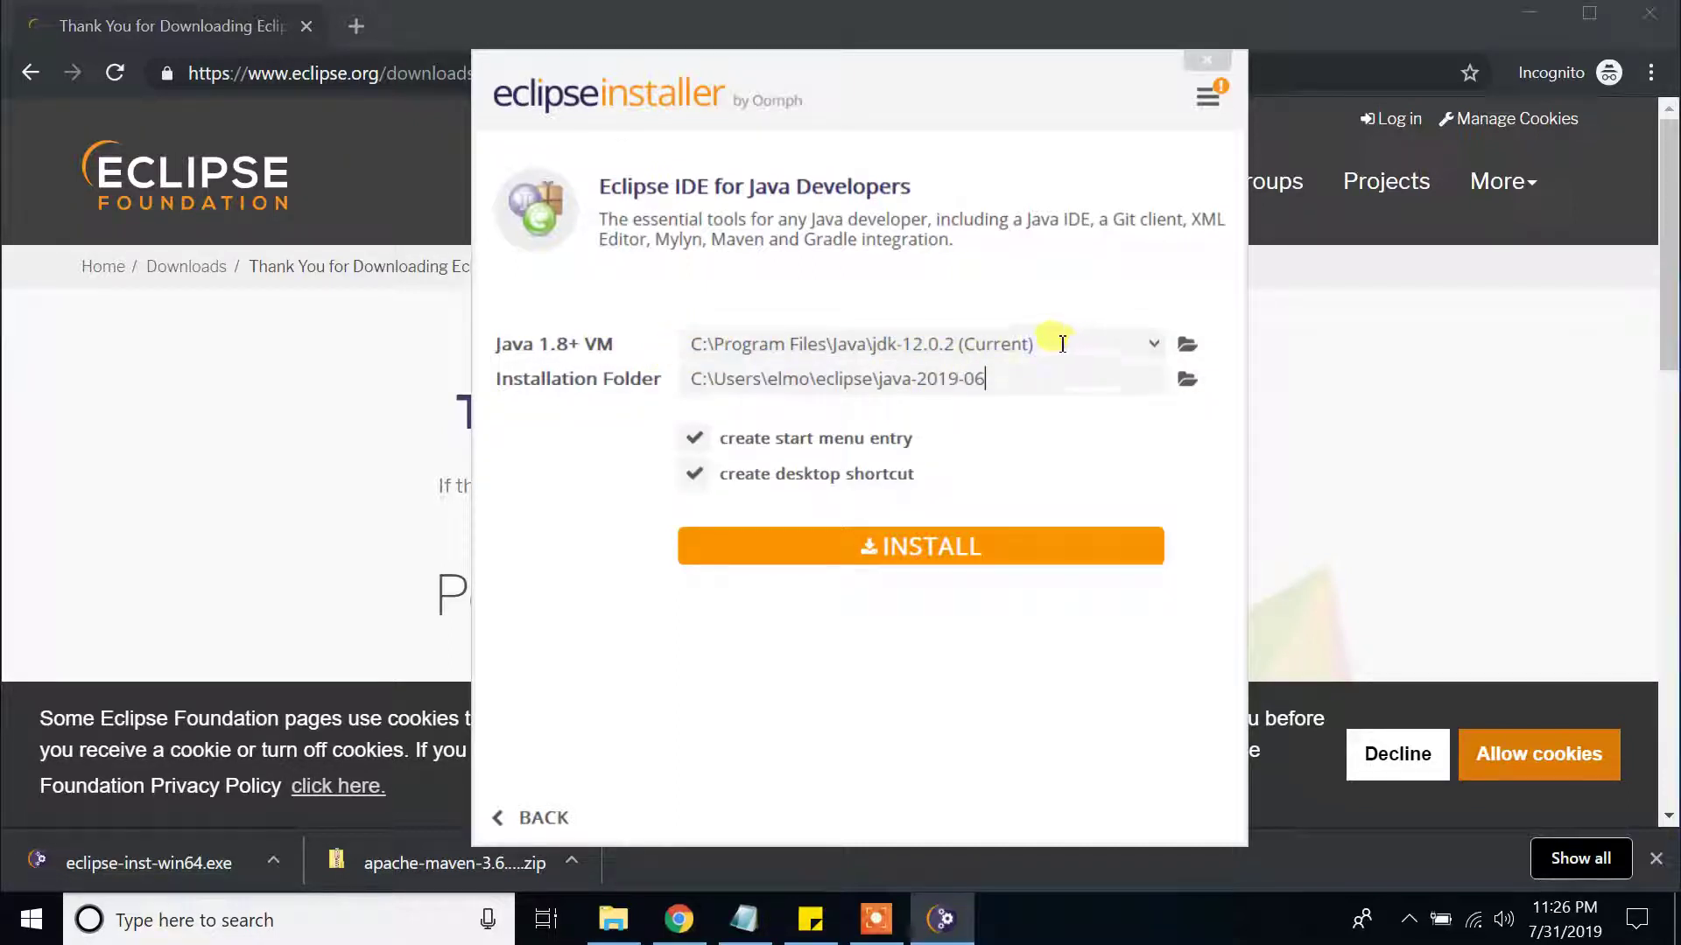
left_click(910, 552)
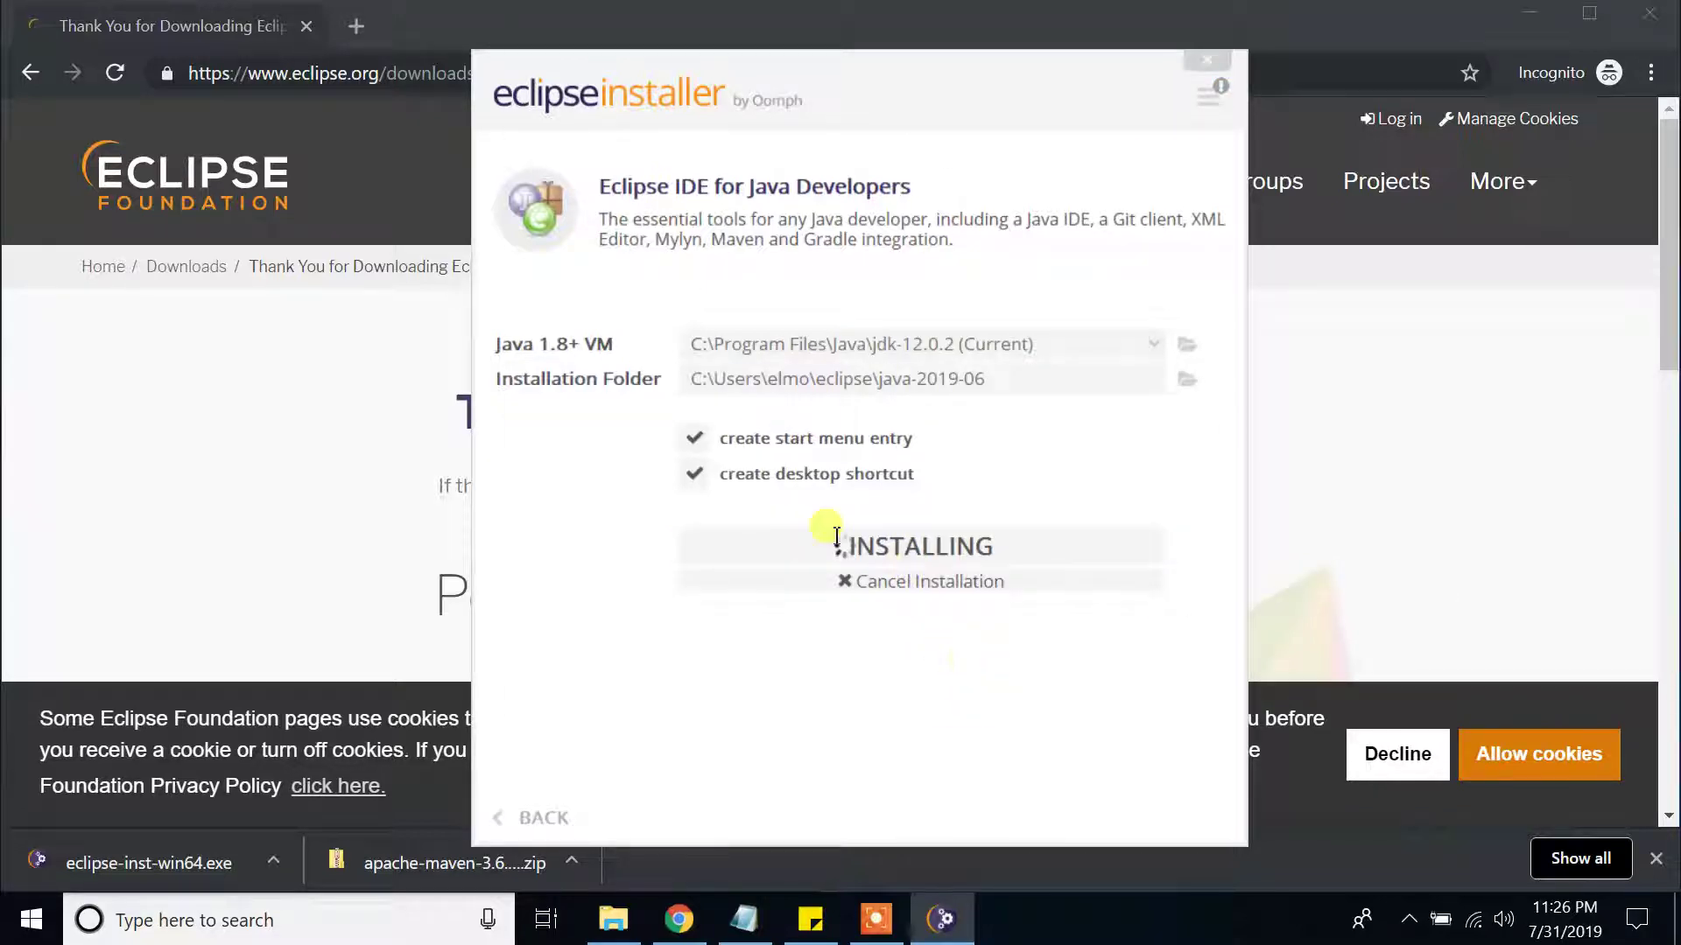
Accept the Eclipse Foundation Software User Agreement licenses and trust both listed Eclipse signing certificates.
left_click(1013, 694)
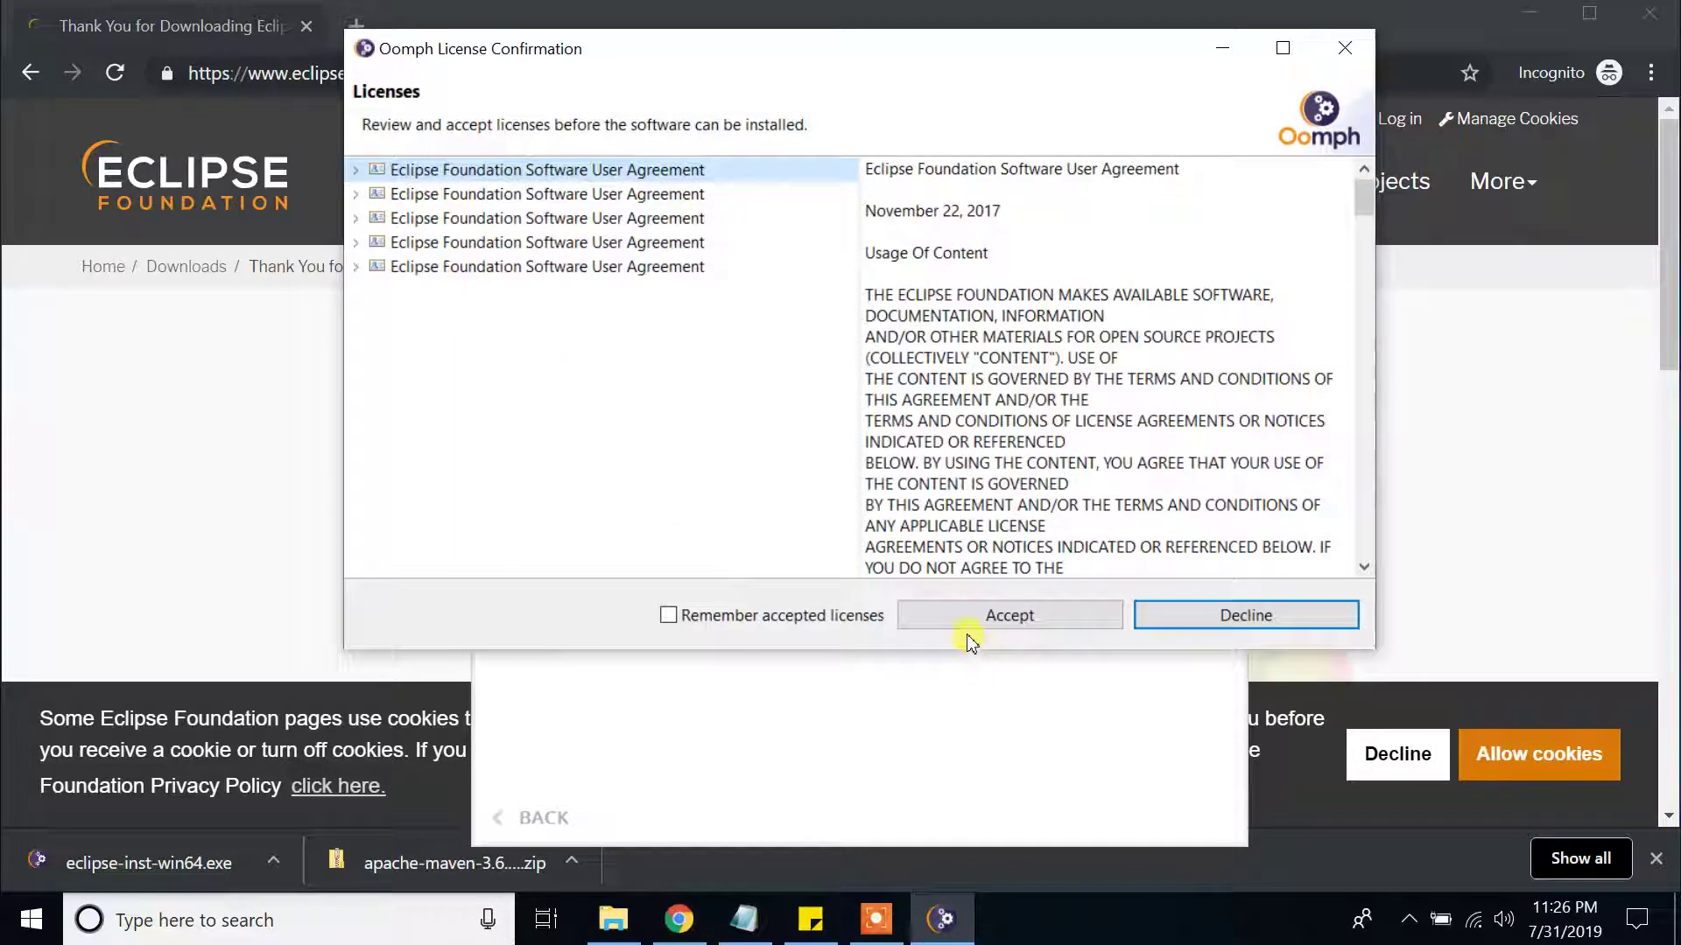
left_click(983, 617)
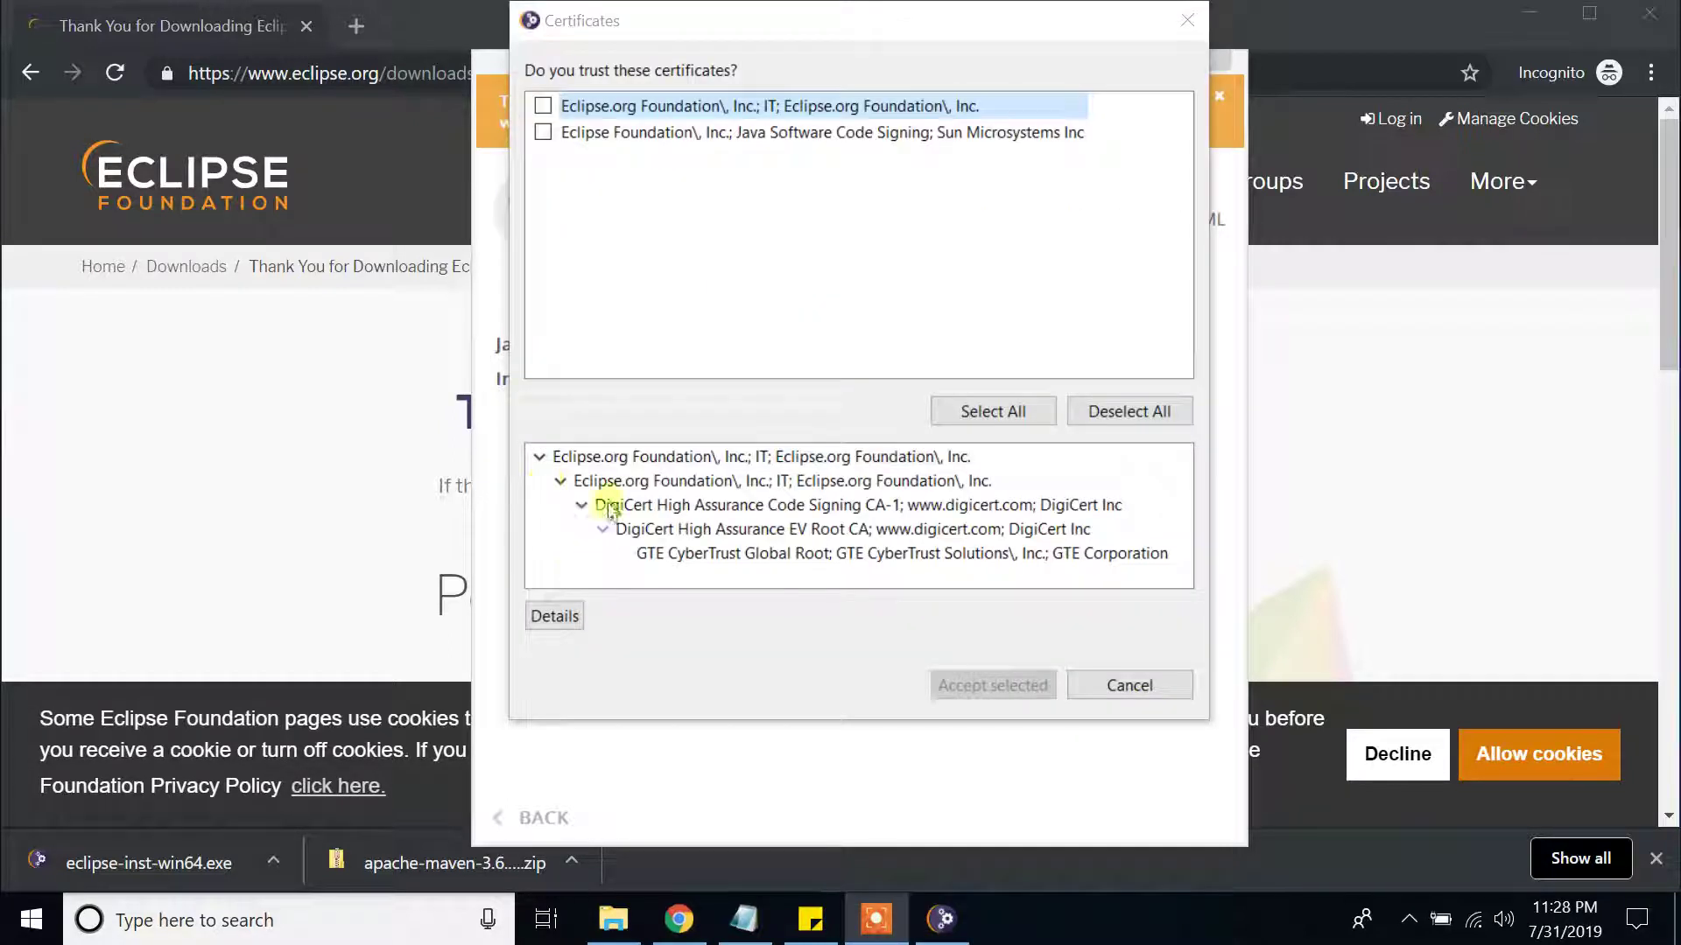
left_click(544, 107)
left_click(543, 133)
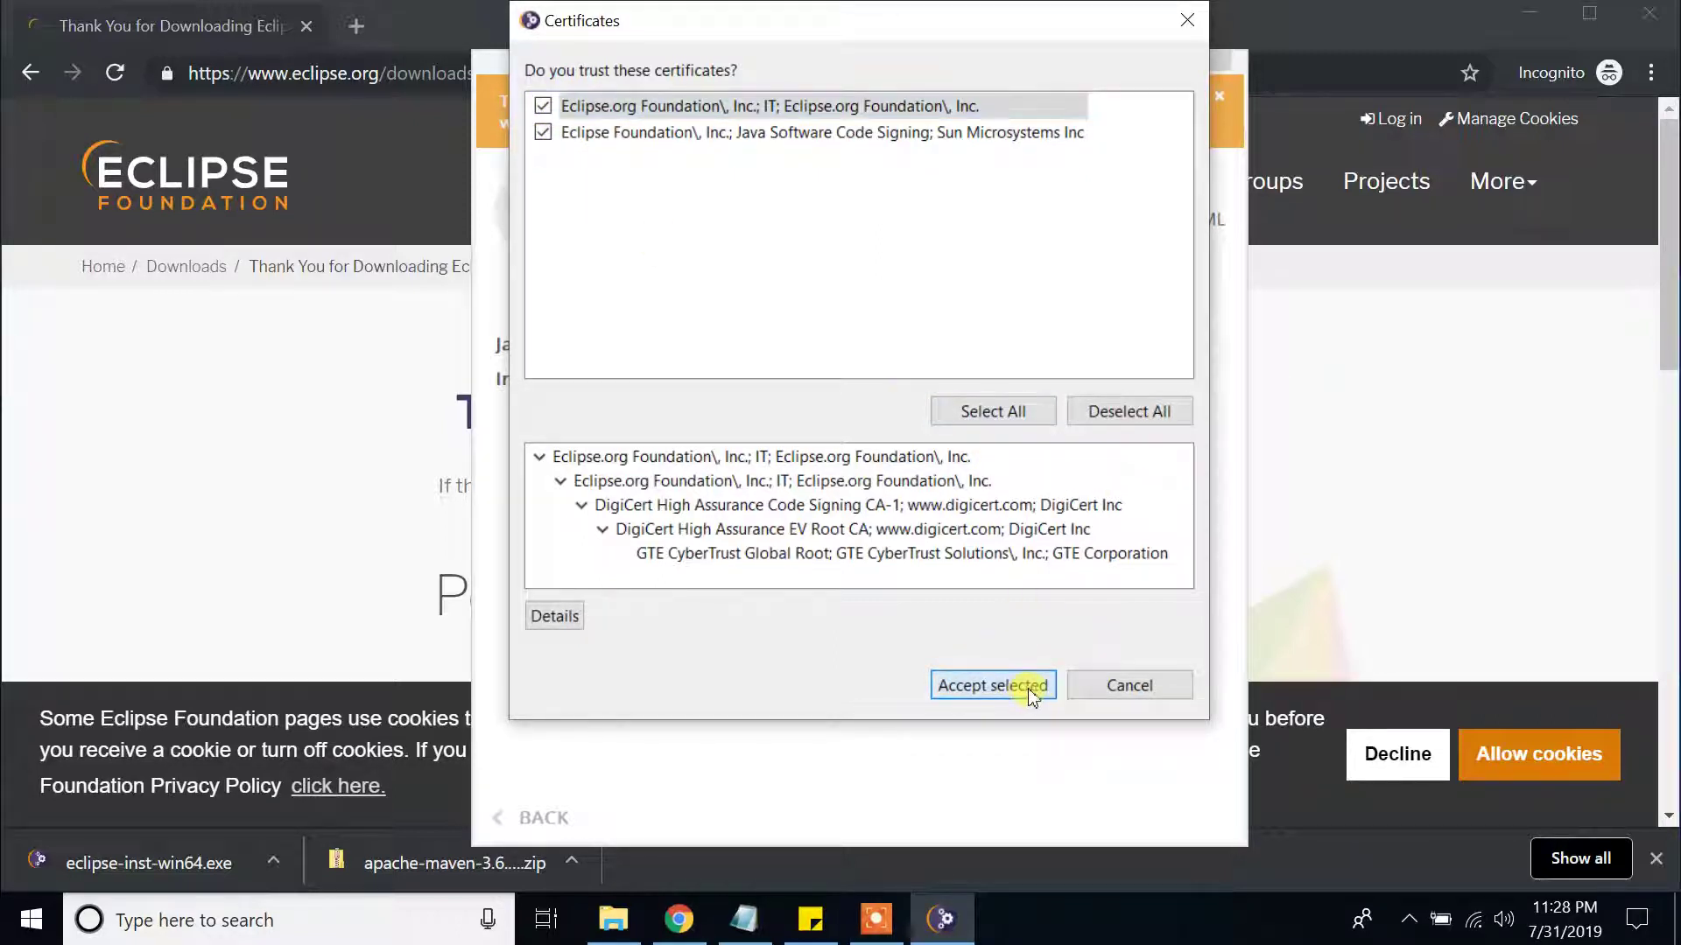
left_click(1033, 688)
Launch Eclipse with the default eclipse-workspace directory as workspace and maximize its window.
mouse_move(1086, 552)
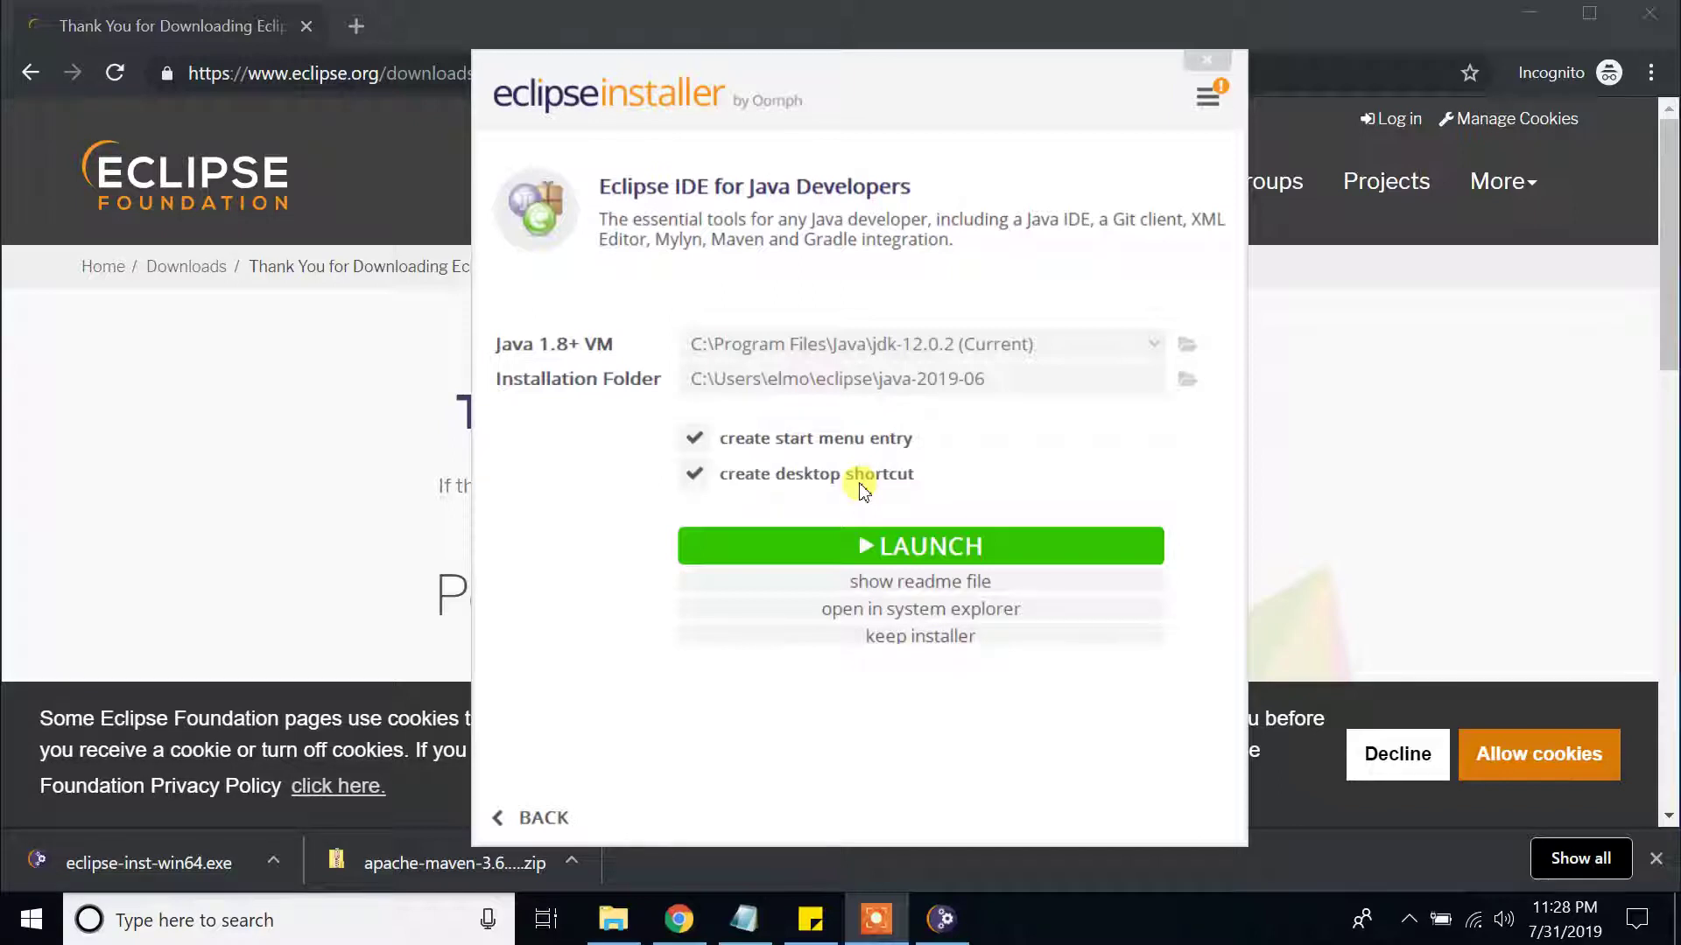
left_click(968, 548)
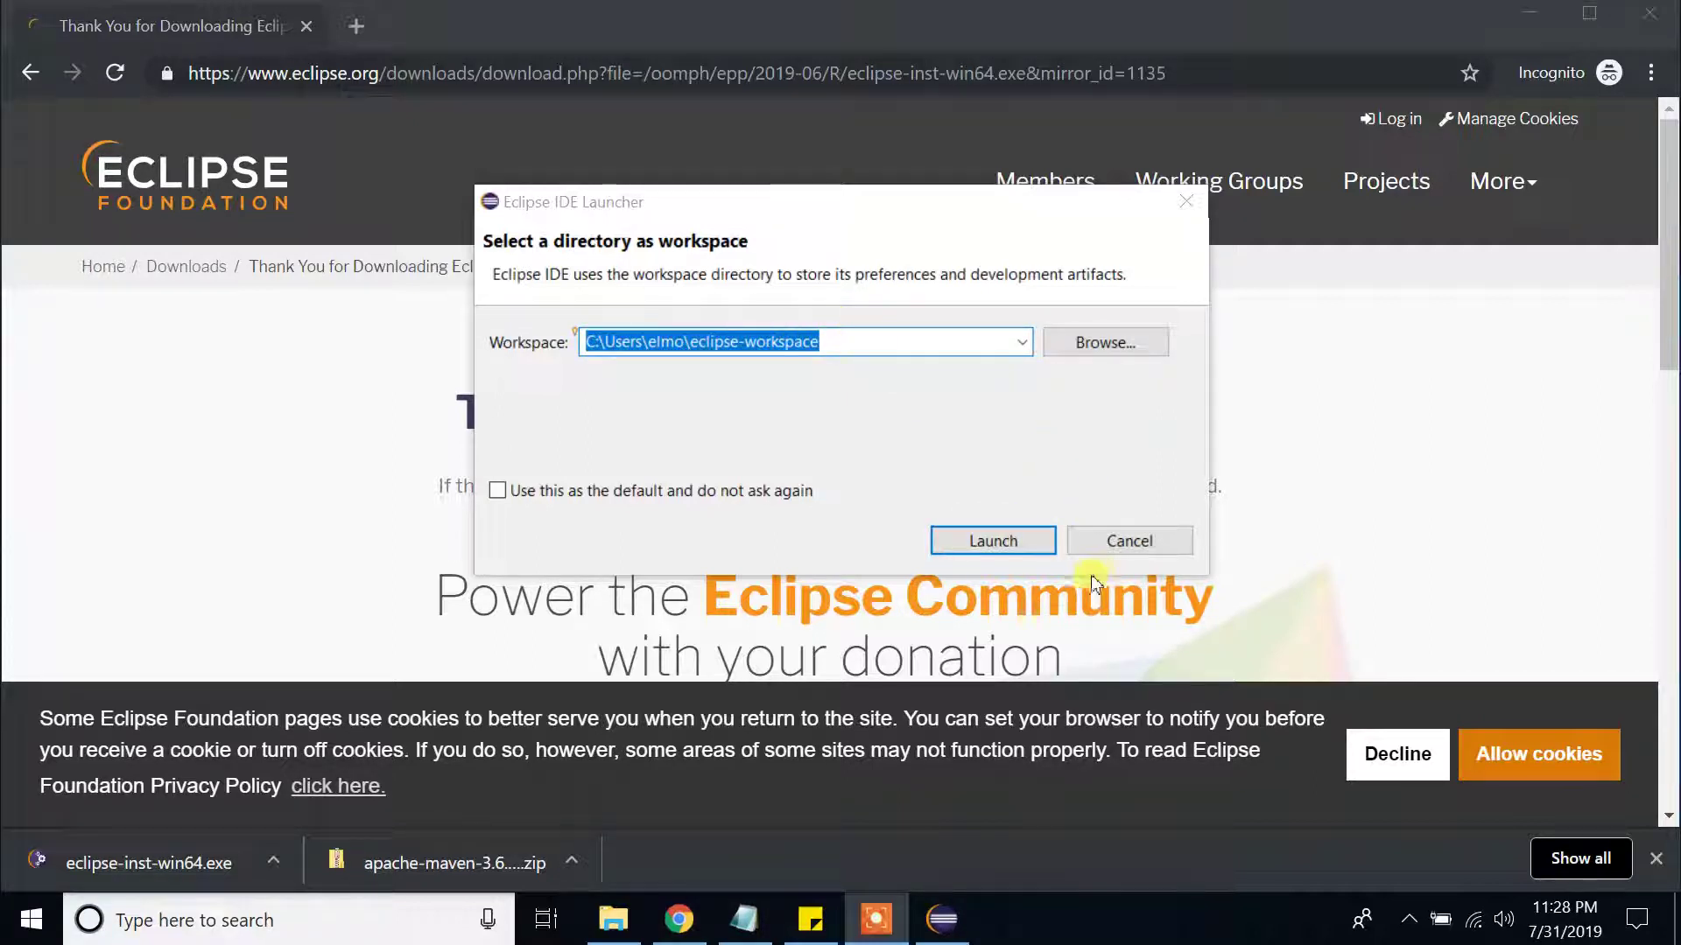
left_click(1007, 539)
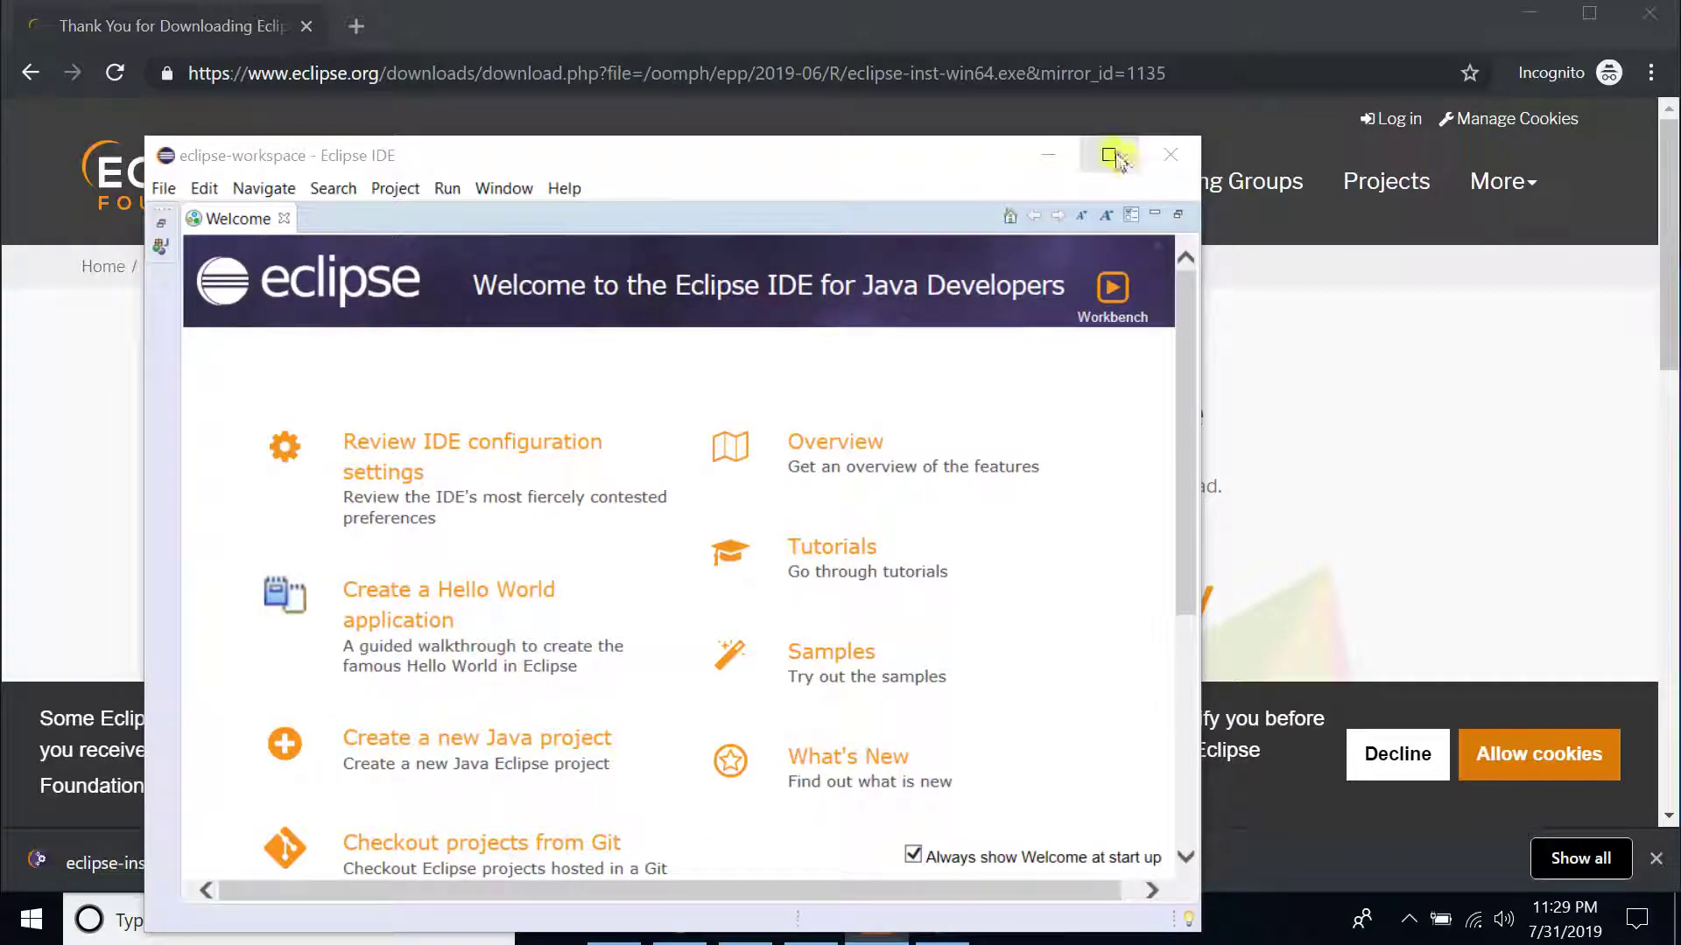
left_click(1110, 155)
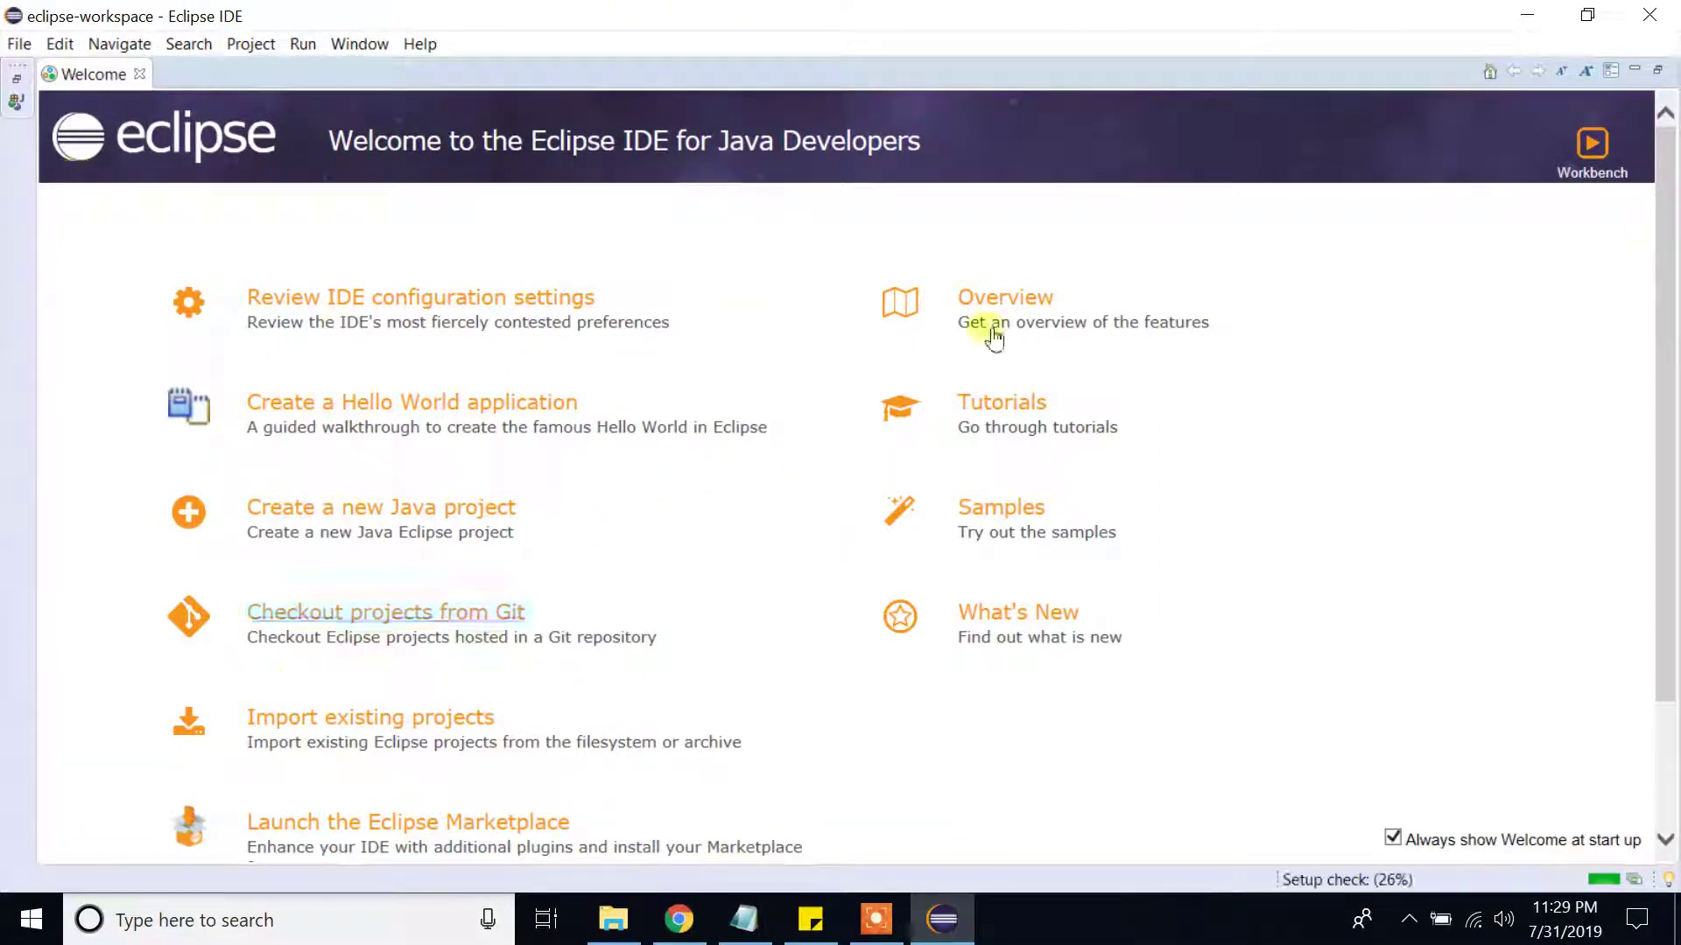
Look through the Welcome page options and close the page to reveal the Java workbench.
scroll(788, 517, "down", 3)
scroll(792, 523, "up", 1)
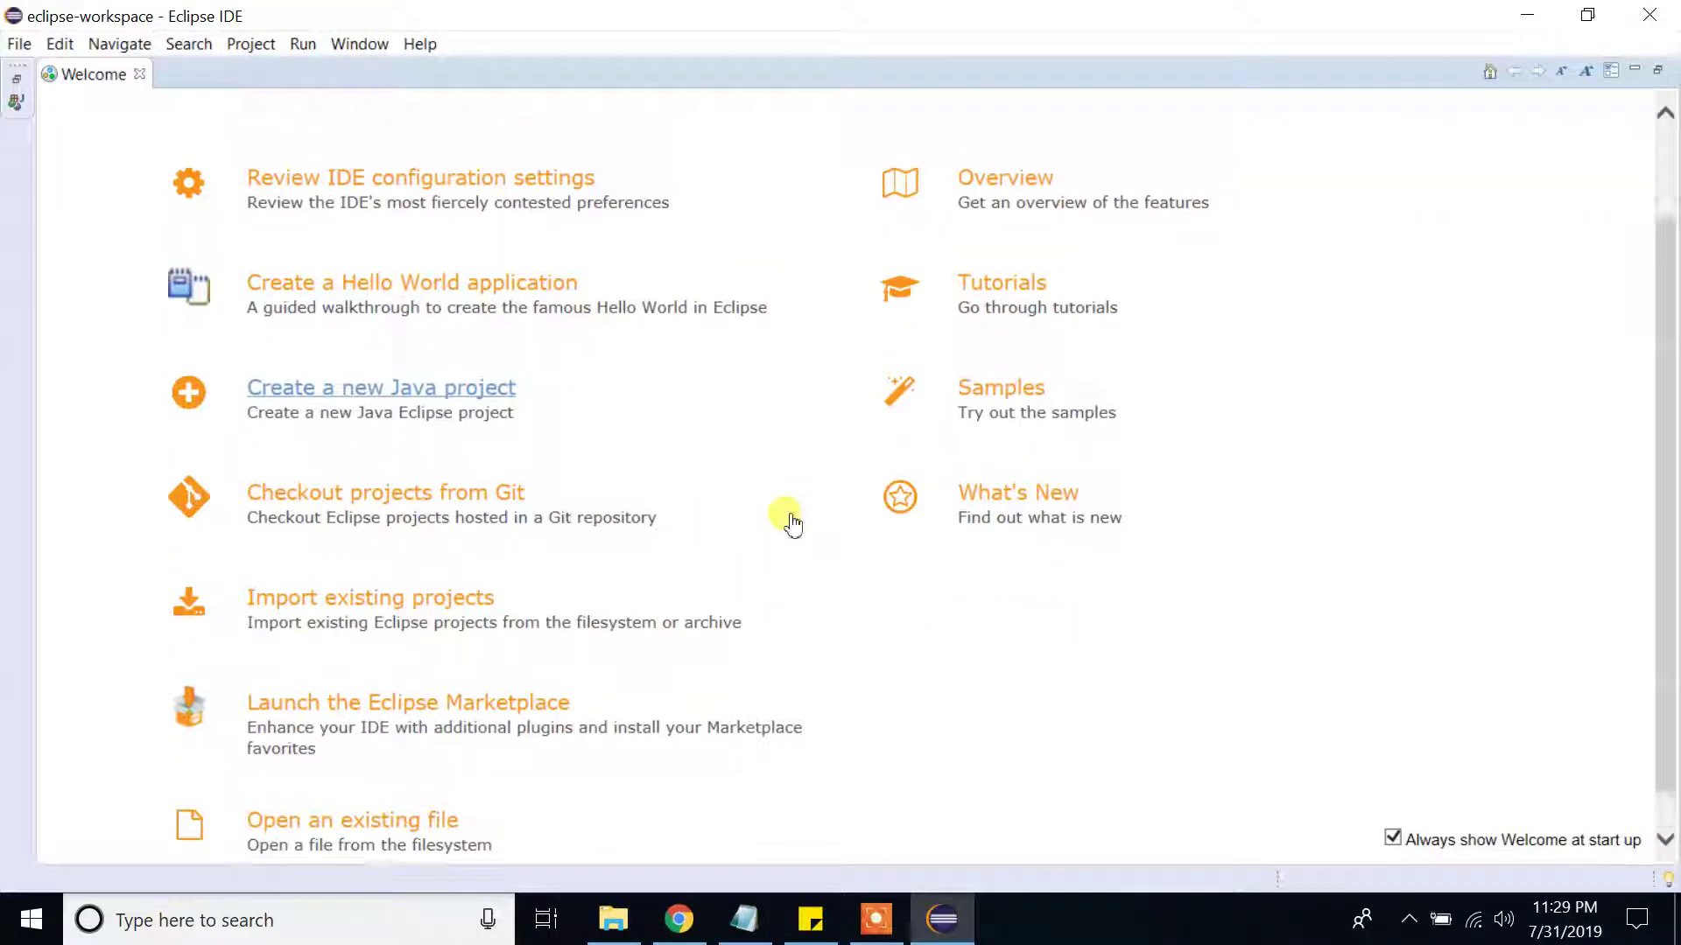
scroll(793, 524, "up", 2)
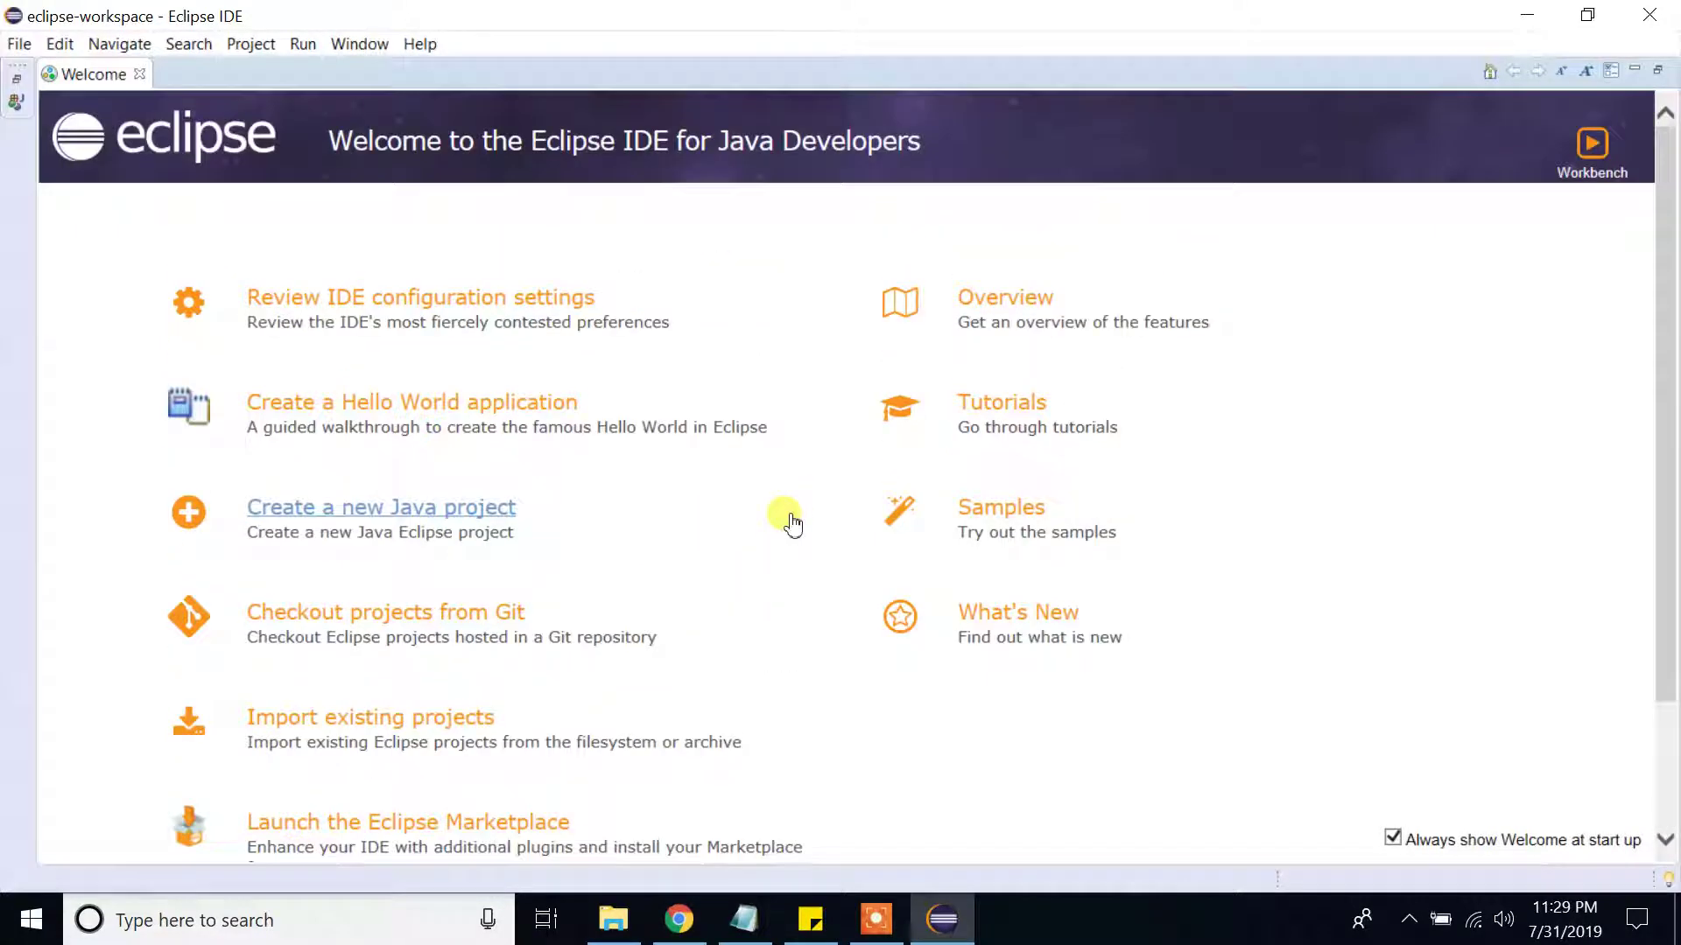
left_click(140, 75)
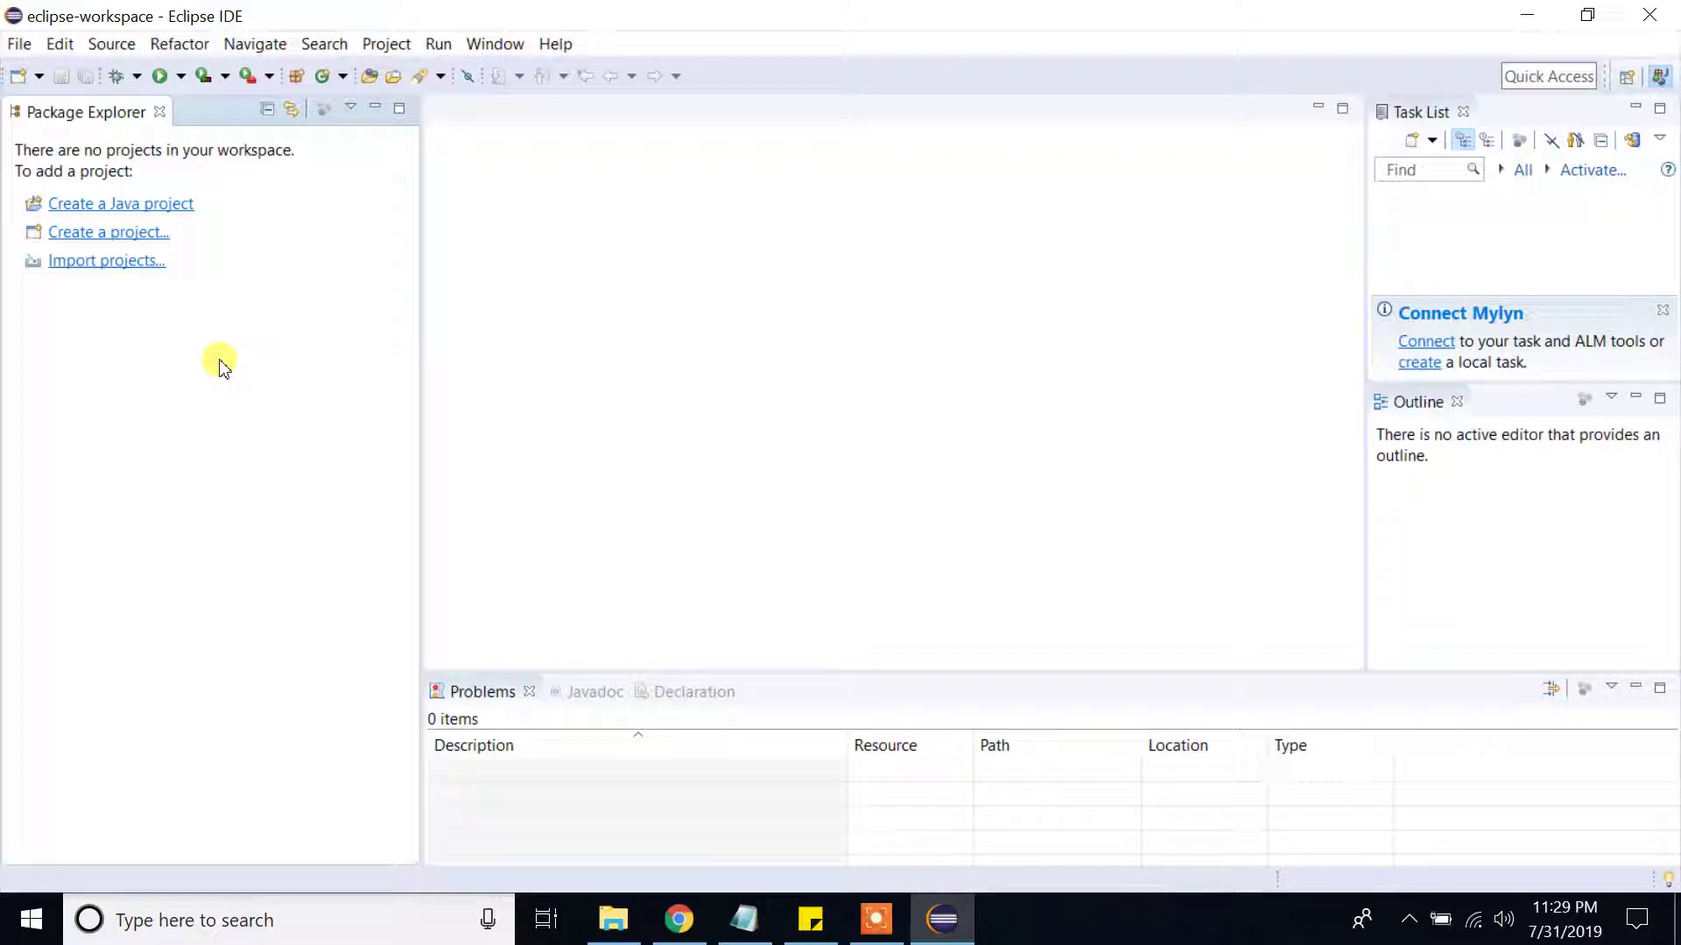
Bring up the file commands in the Eclipse workbench.
left_click(17, 46)
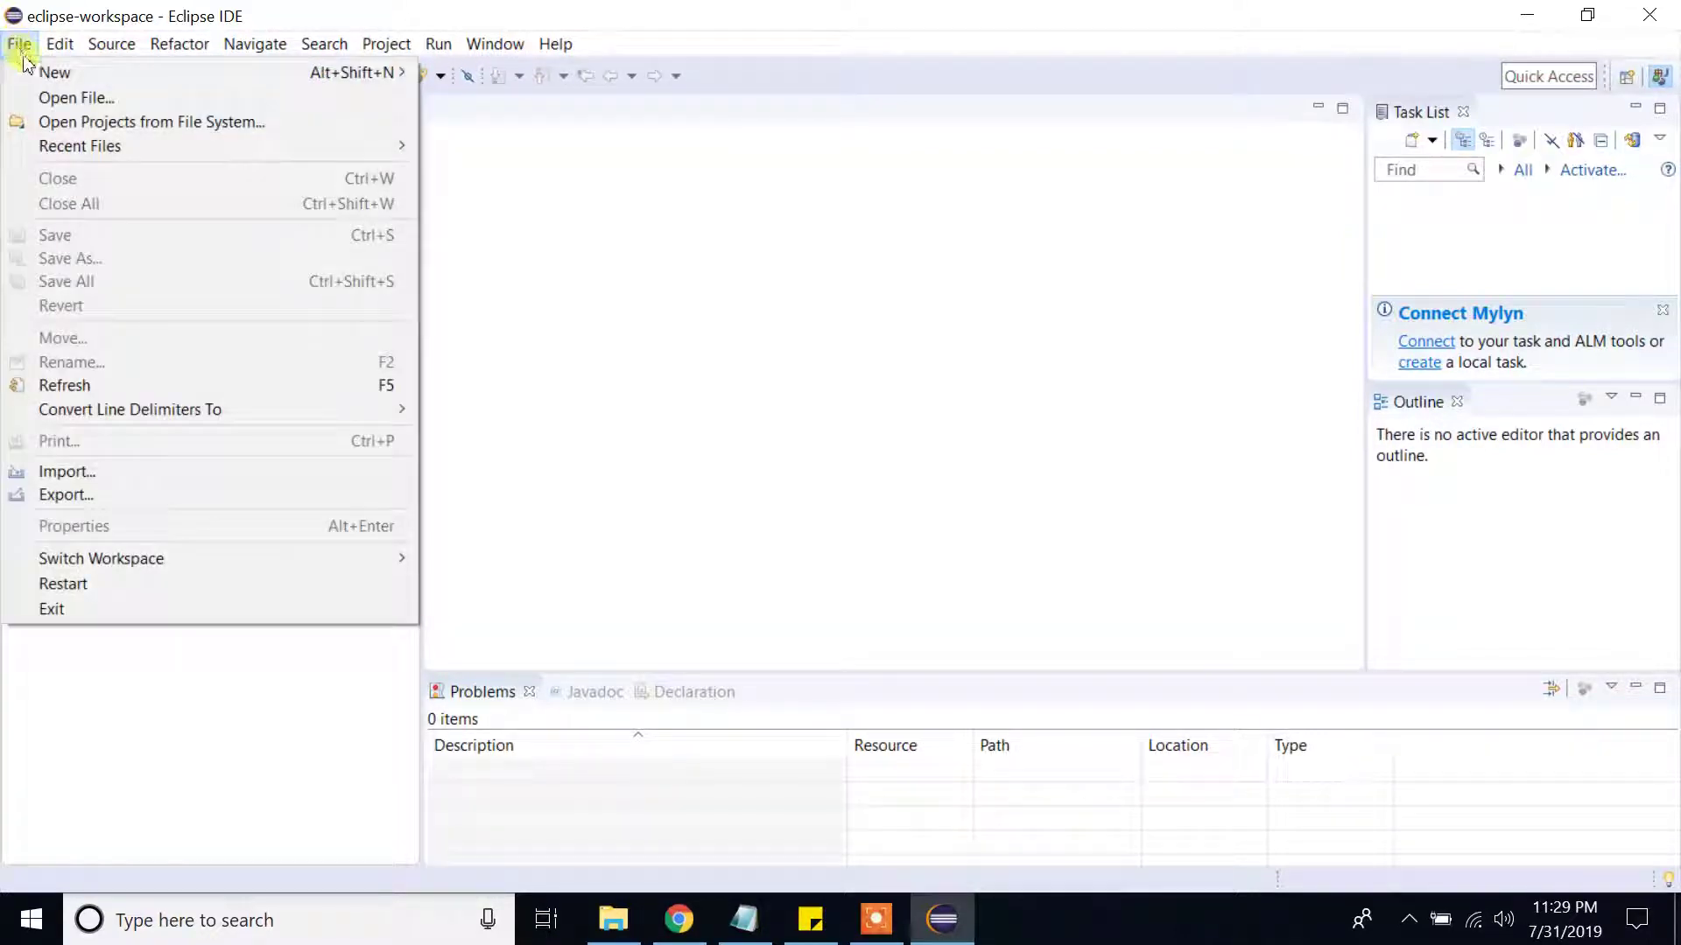